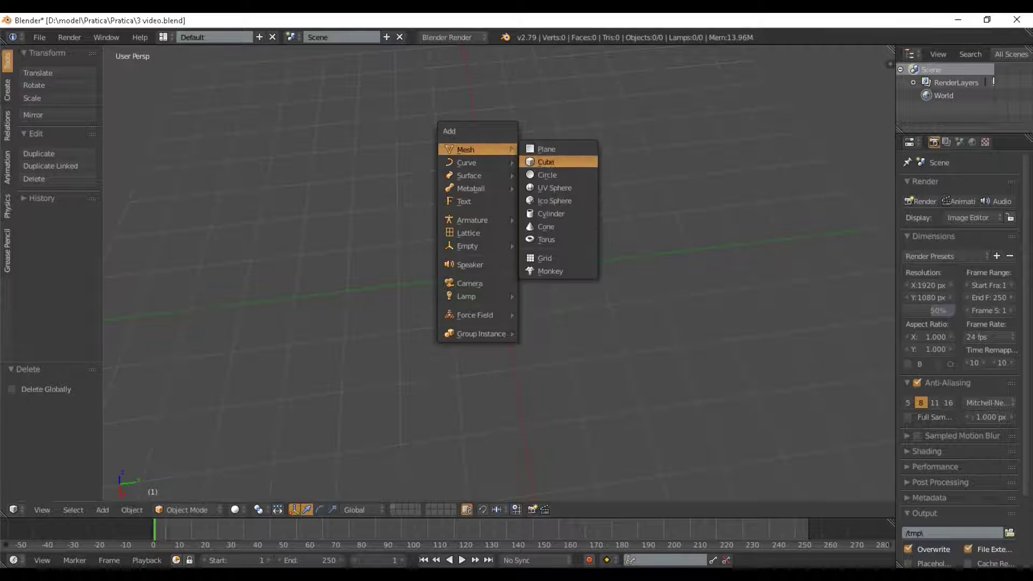
Add a cube mesh at the origin and view it in orthographic projection from the right side
left_click(550, 163)
scroll(550, 163, "down", 6)
middle_click_drag(551, 163, 587, 188)
scroll(587, 188, "up", 6)
middle_click_drag(538, 269, 474, 215)
scroll(538, 259, "up", 2)
scroll(499, 273, "up", 2)
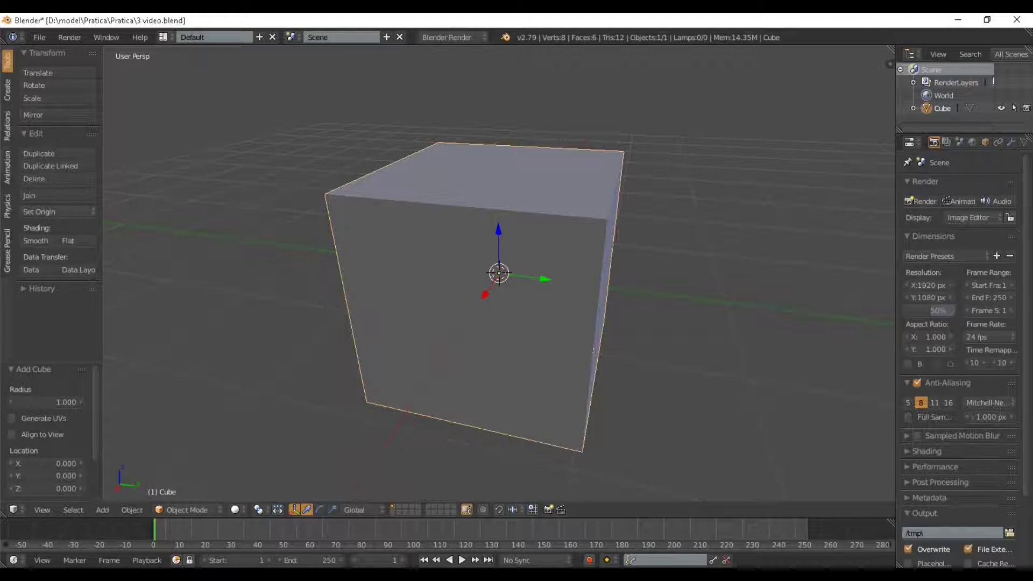
key("KP_5")
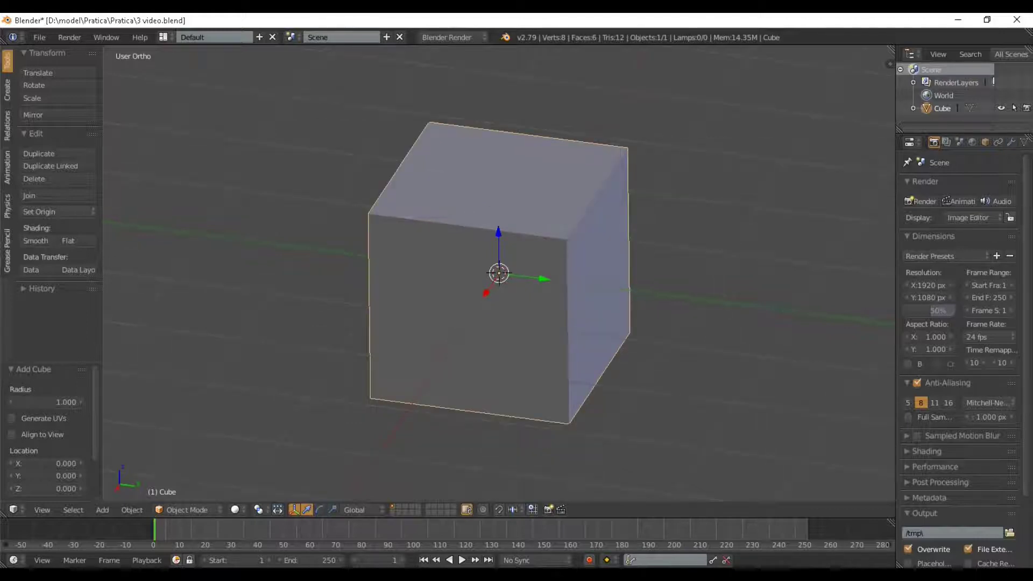
key("KP_3")
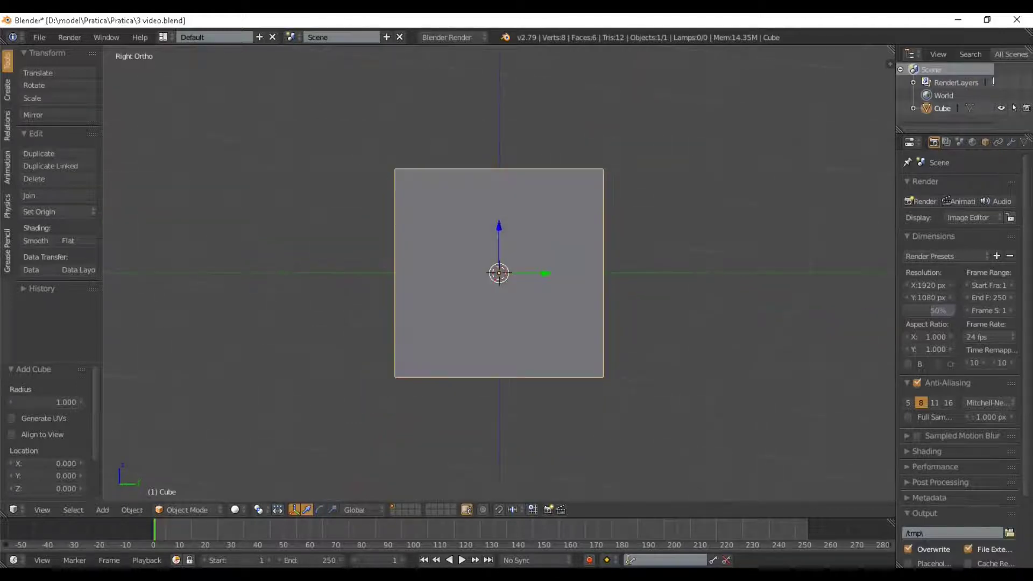
scroll(499, 273, "up", 4)
scroll(499, 272, "down", 2)
scroll(499, 273, "up", 2)
scroll(499, 272, "down", 2)
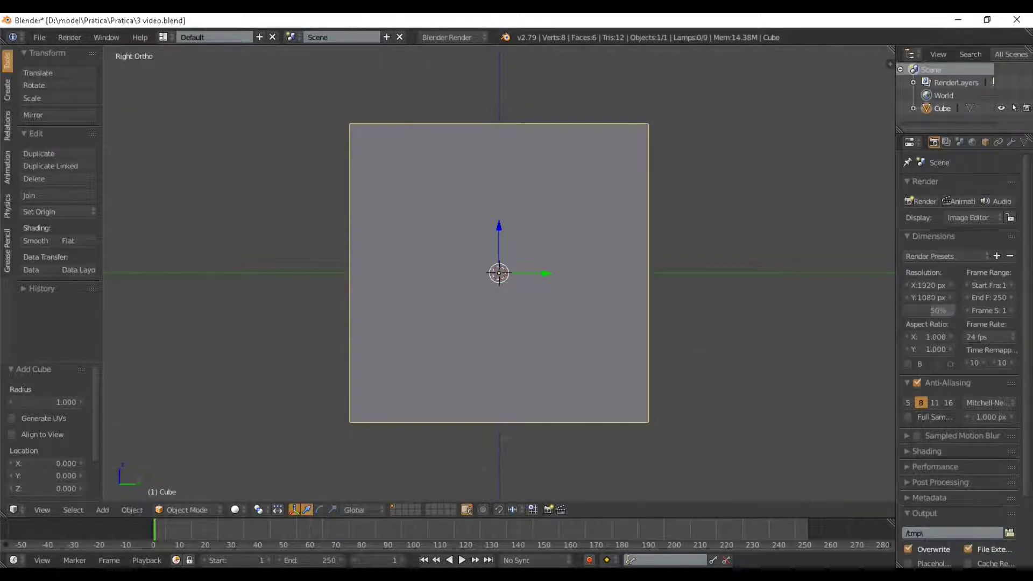
scroll(499, 273, "up", 1)
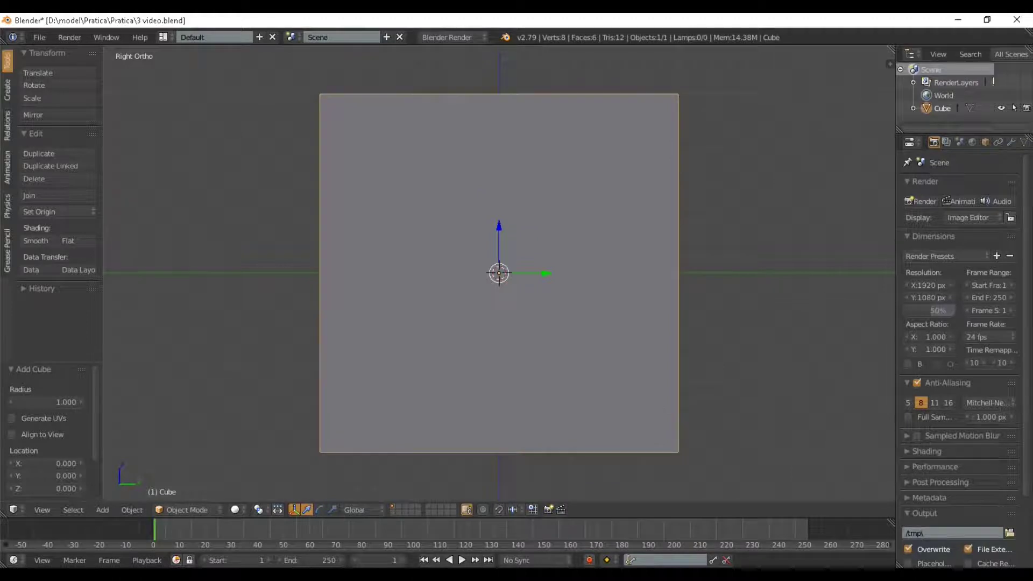
scroll(499, 273, "up", 1)
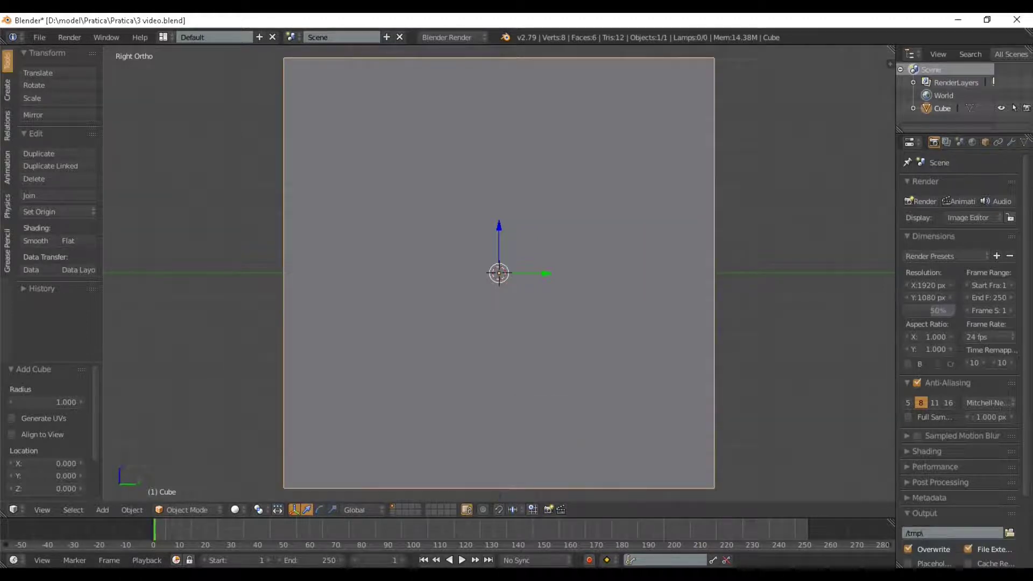
scroll(499, 273, "down", 1)
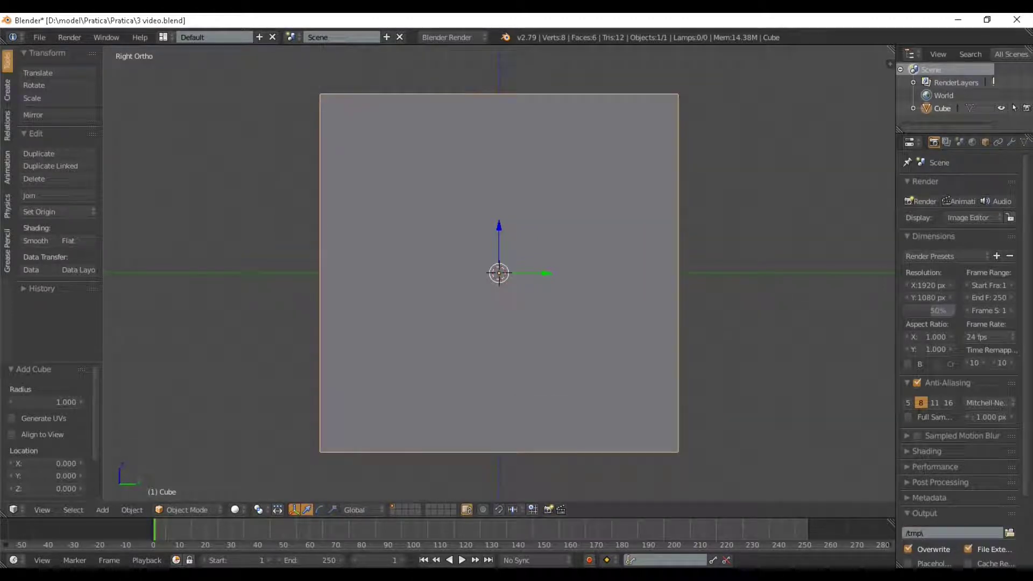
scroll(499, 273, "down", 3)
scroll(499, 273, "up", 3)
key("g")
key("z")
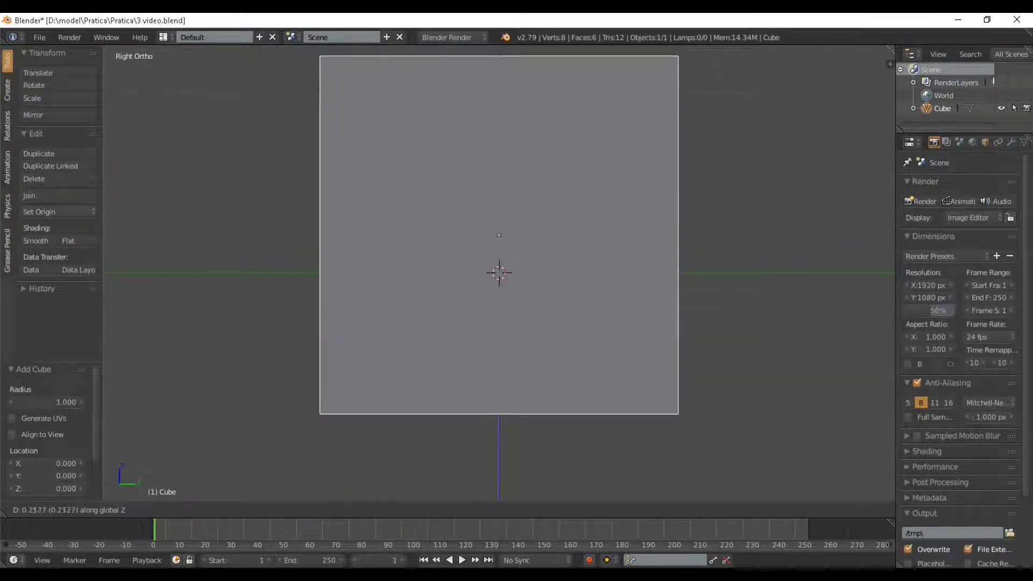
key("Escape")
key("g")
key("y")
key("Escape")
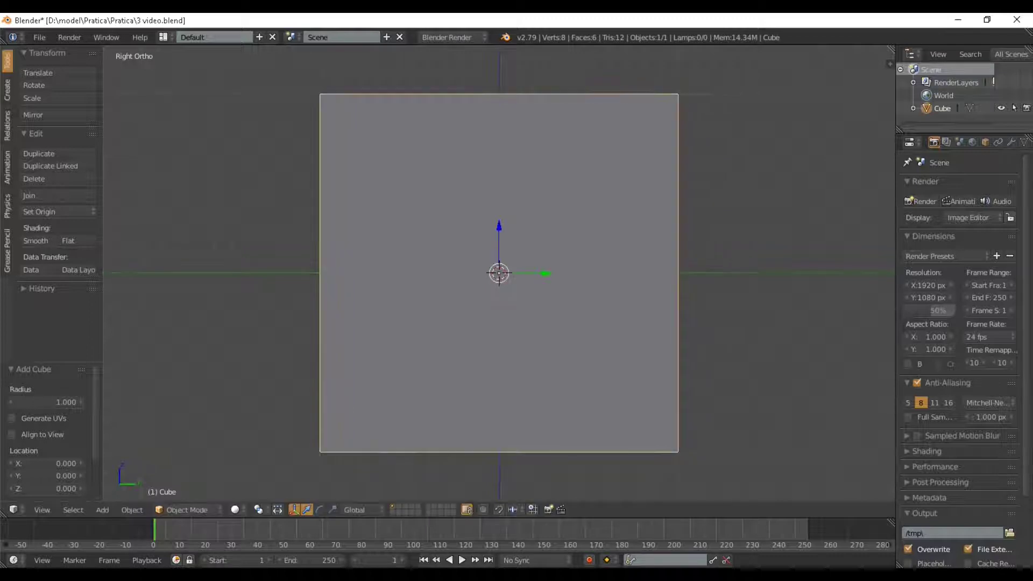
Scale the cube along the Y axis to about 0.308 in the right orthographic view
scroll(499, 273, "up", 2)
scroll(499, 272, "down", 1)
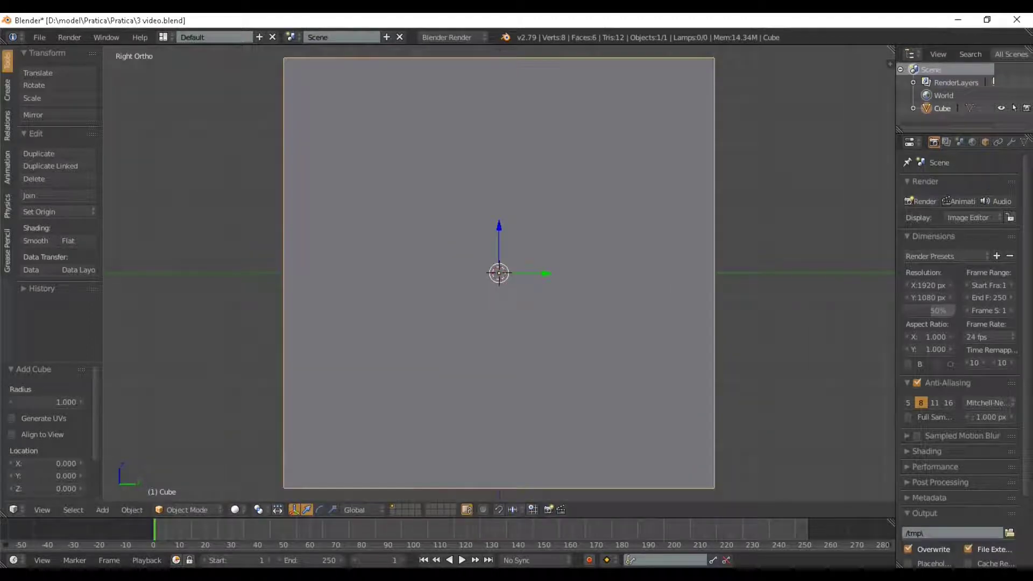
scroll(499, 273, "down", 2)
scroll(499, 273, "up", 1)
middle_click_drag(499, 273, 557, 330)
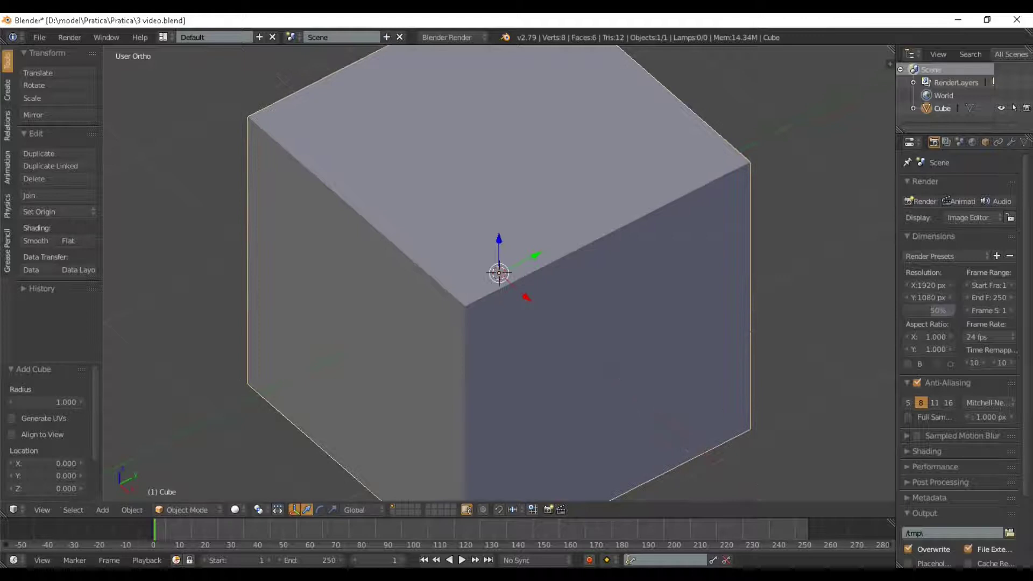
key("KP_3")
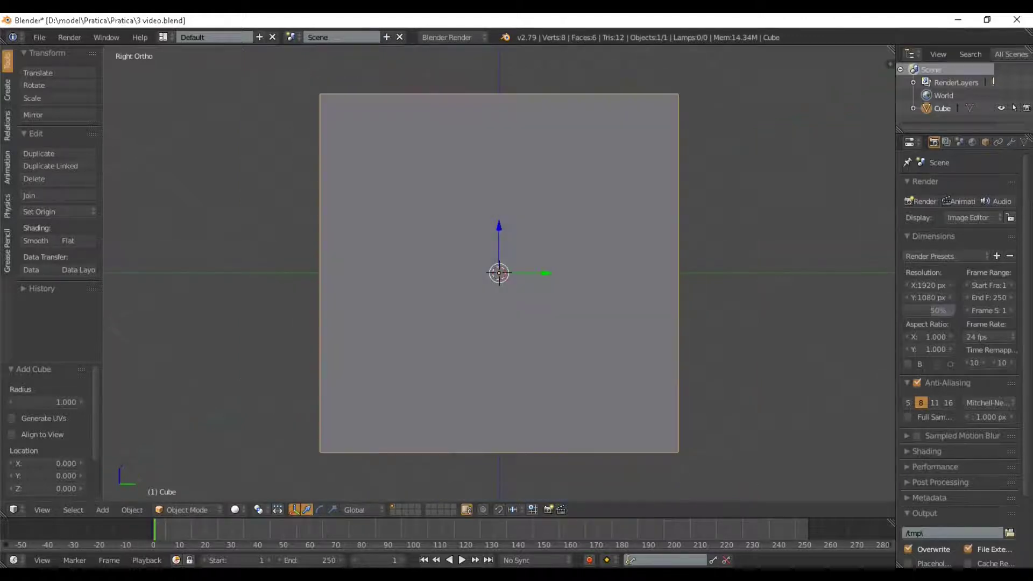
scroll(500, 273, "down", 1)
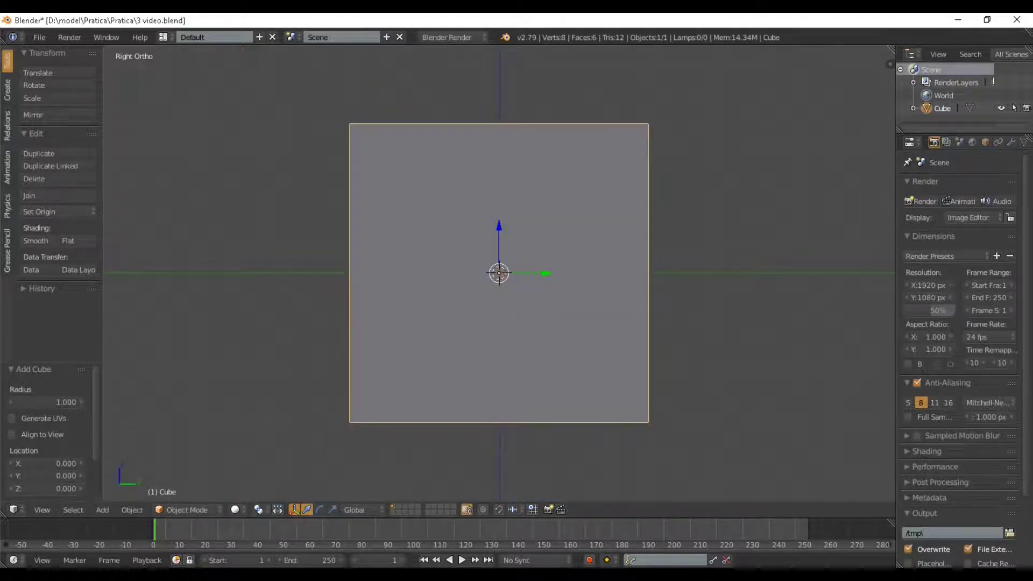
key("s")
key("y")
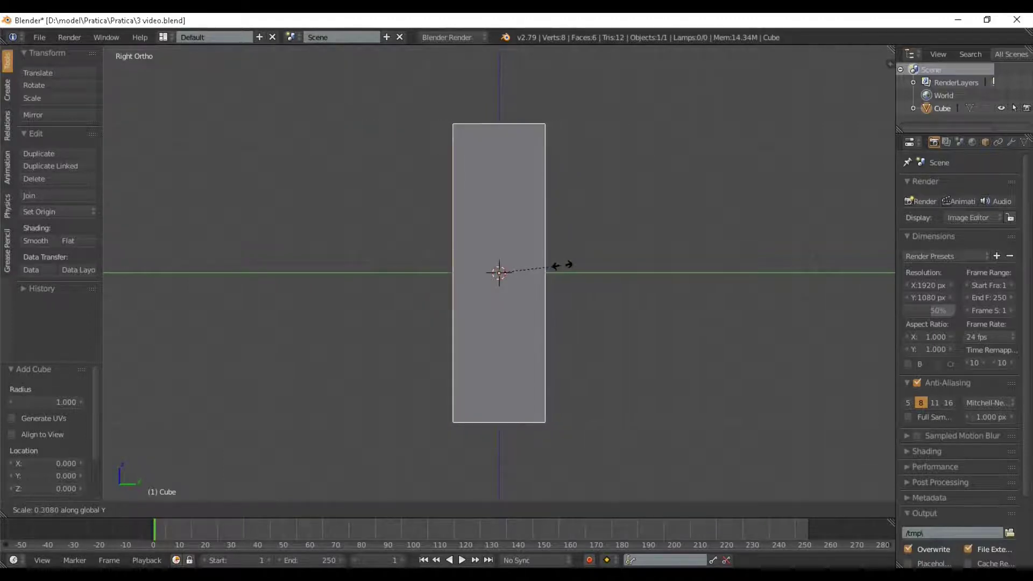
left_click(564, 267)
middle_click_drag(564, 266, 516, 252)
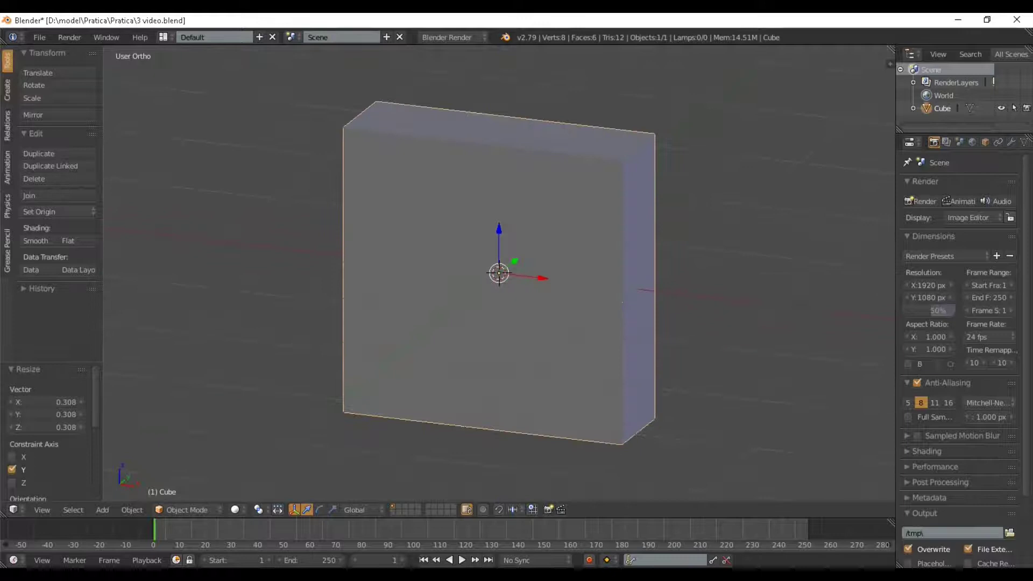
Scale the block along the Z axis to about 0.802 in the right orthographic view
key("KP_3")
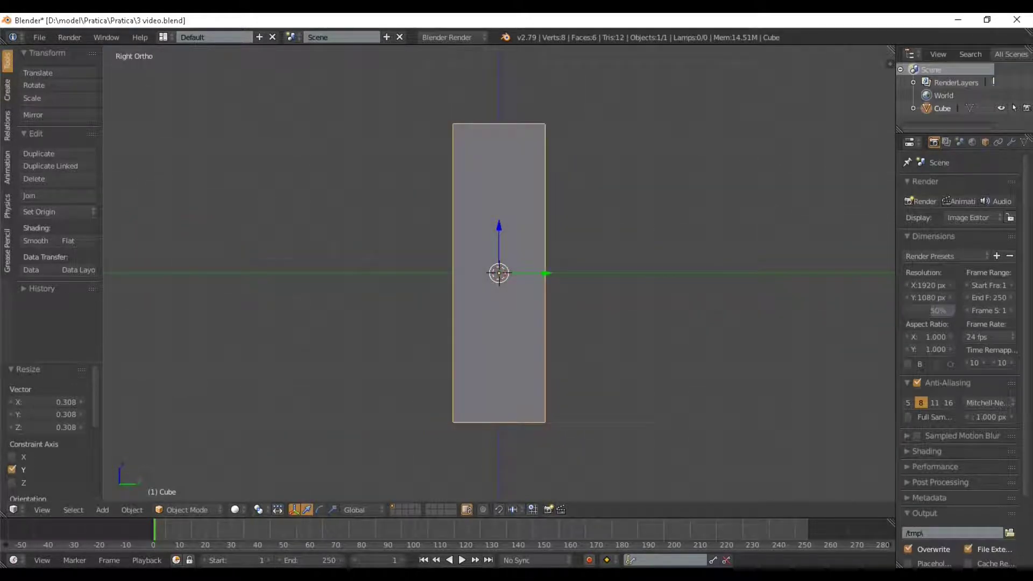
key("s")
key("z")
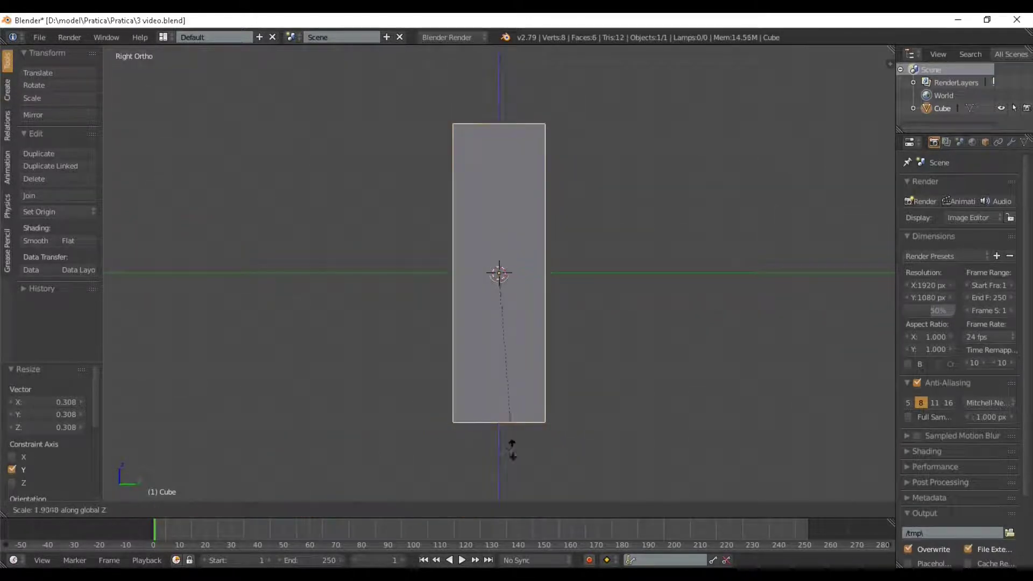
left_click(507, 416)
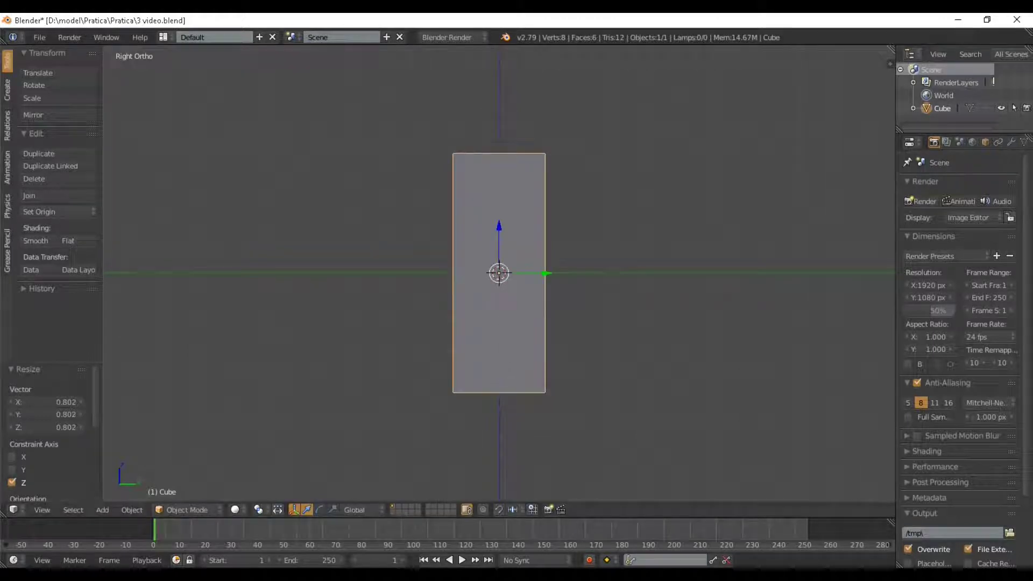
Show the object's transform properties, try other X dimensions for the block, and set the X dimension to 2
key("n")
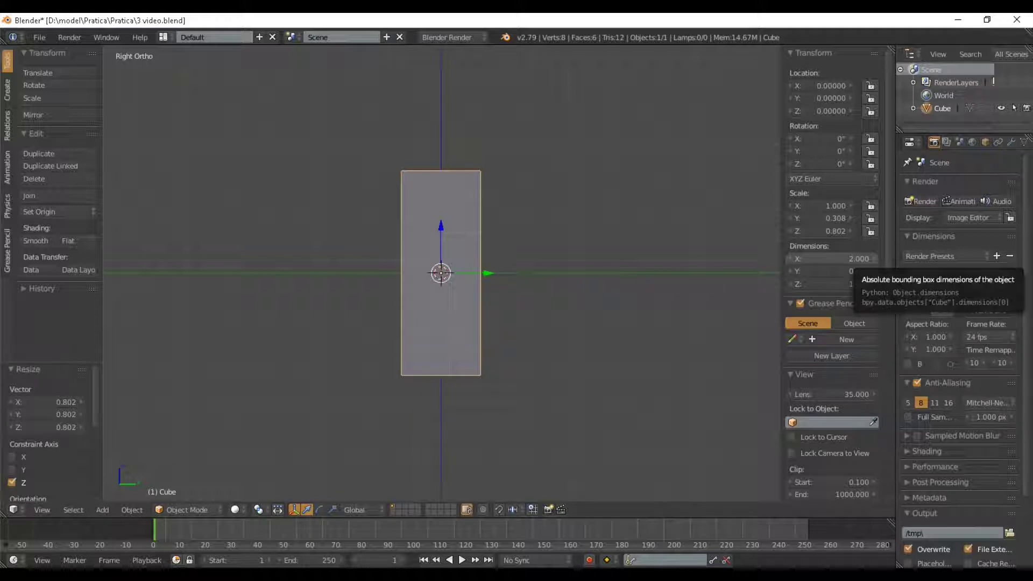
left_click(839, 259)
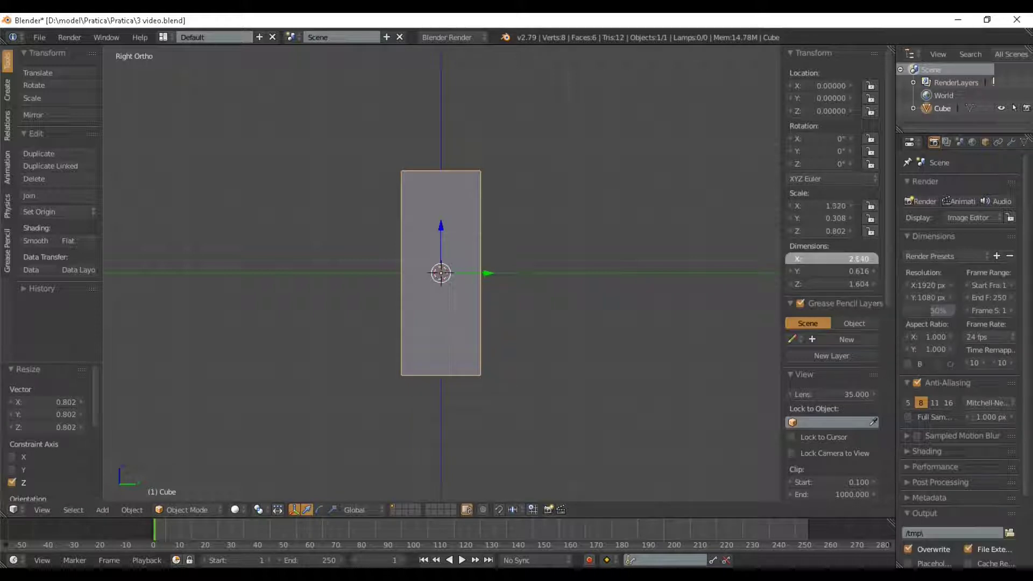
left_click_drag(858, 259, 841, 259)
middle_click_drag(538, 280, 641, 301)
left_click_drag(840, 259, 818, 259)
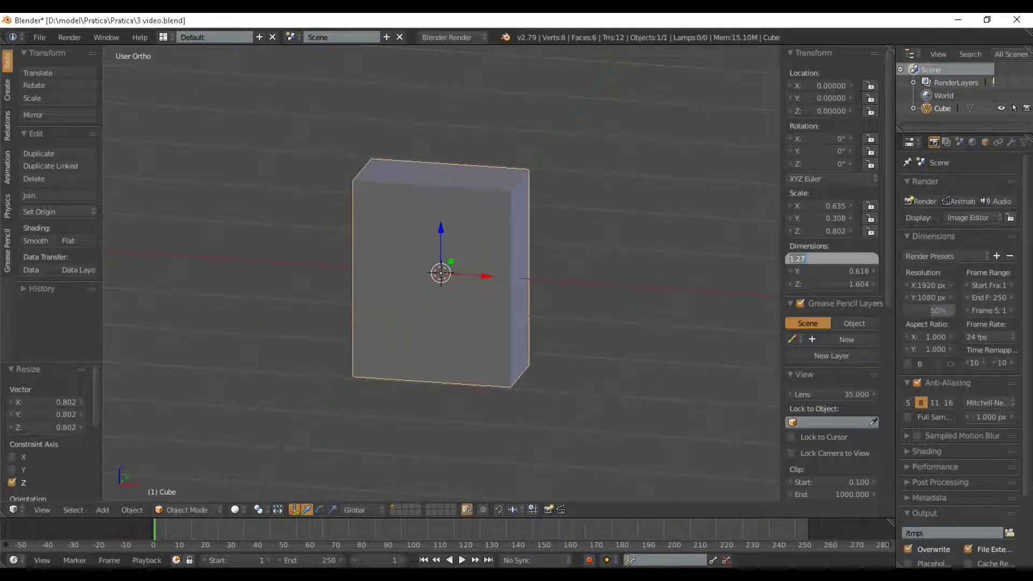
type("2")
key("Return")
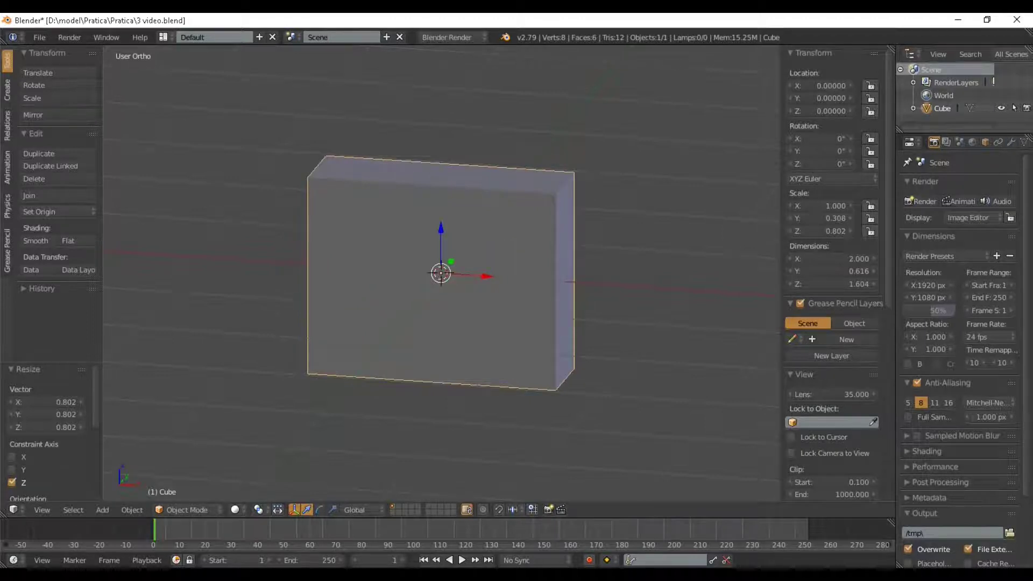
Return to perspective projection and move the block up along Z by about 0.89
key("KP_5")
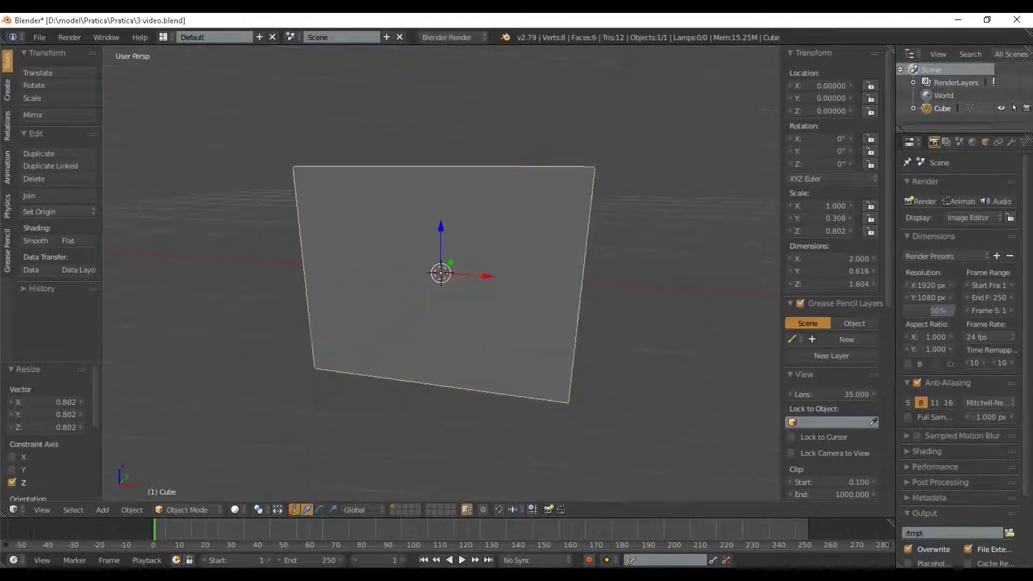
scroll(441, 273, "down", 3)
middle_click_drag(485, 258, 438, 261)
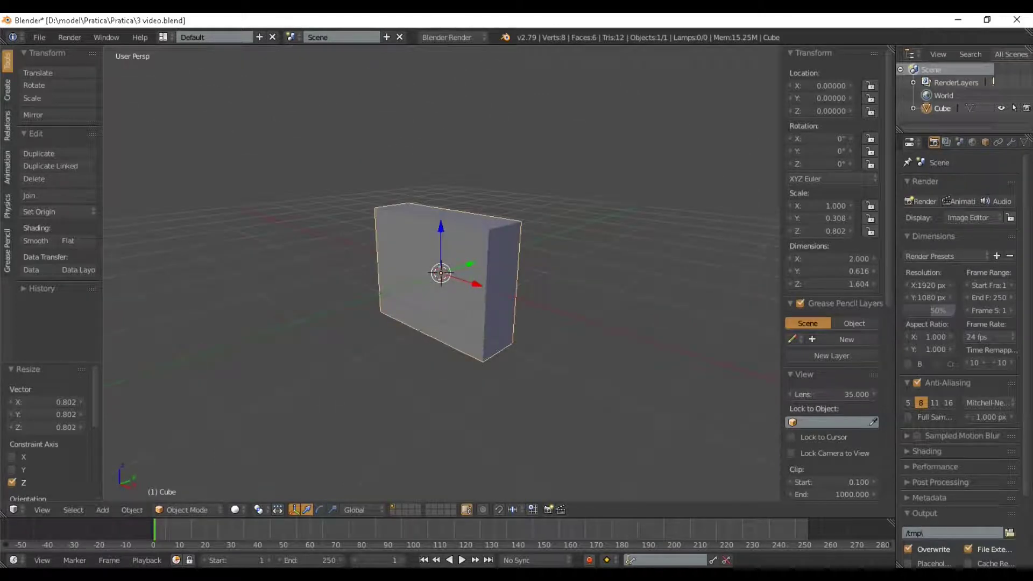
left_click_drag(442, 228, 441, 163)
middle_click_drag(441, 163, 475, 269)
scroll(478, 212, "up", 3)
scroll(478, 212, "down", 2)
In Edit Mode, add one centred vertical loop cut that halves the block along X, and deselect everything
key("Tab")
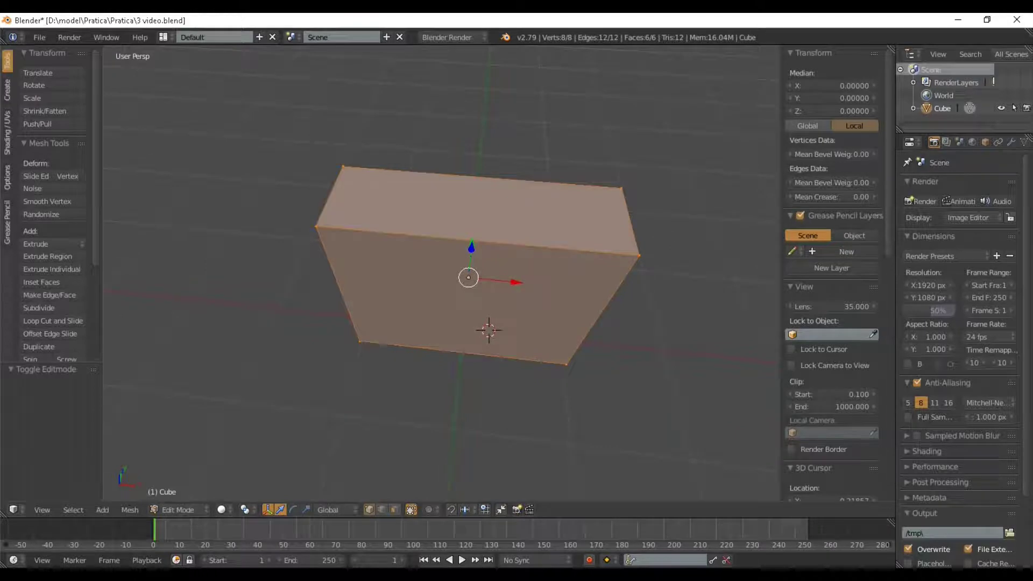
key("ctrl+r")
left_click(472, 259)
right_click(471, 259)
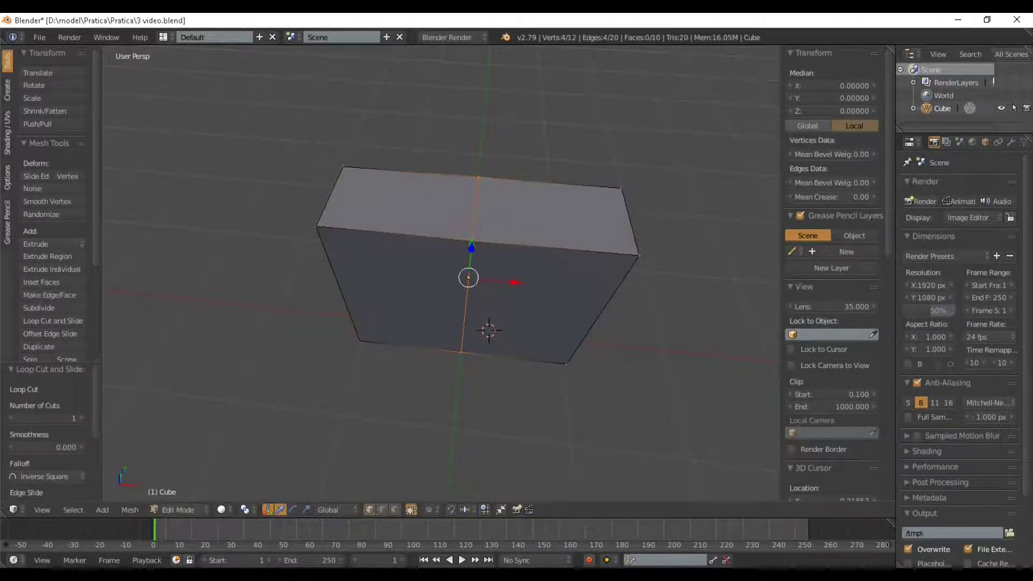
middle_click_drag(471, 259, 476, 237)
key("a")
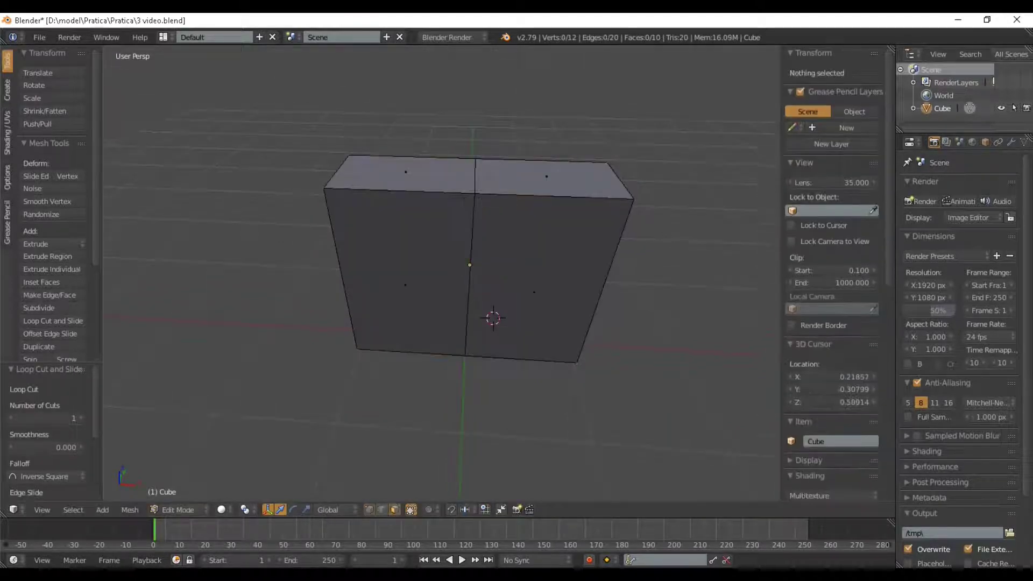
Set the viewport shading to Wireframe
left_click(222, 509)
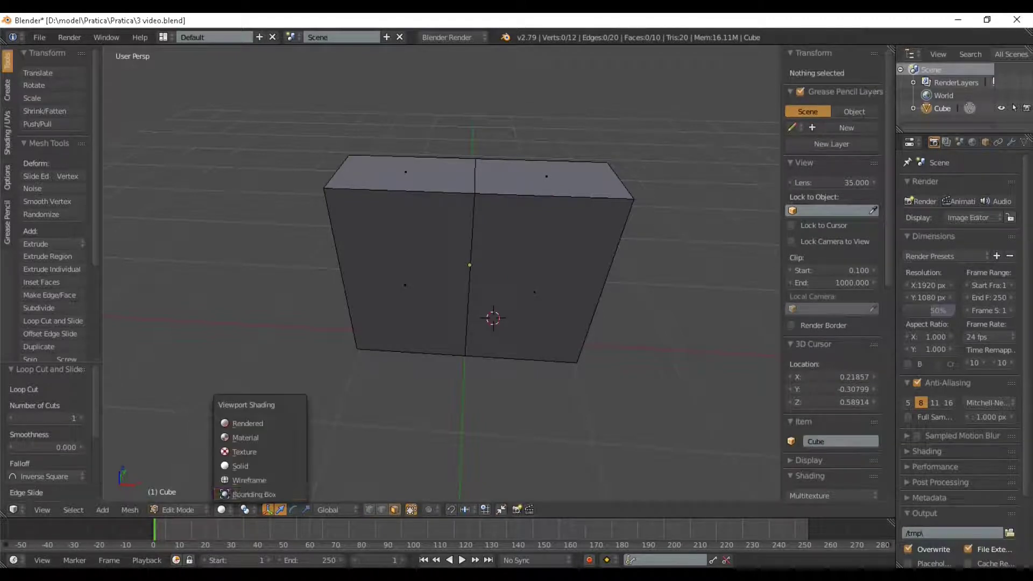
left_click(276, 481)
mouse_move(544, 275)
middle_mouse_down()
mouse_move(606, 261)
mouse_move(487, 254)
middle_mouse_up()
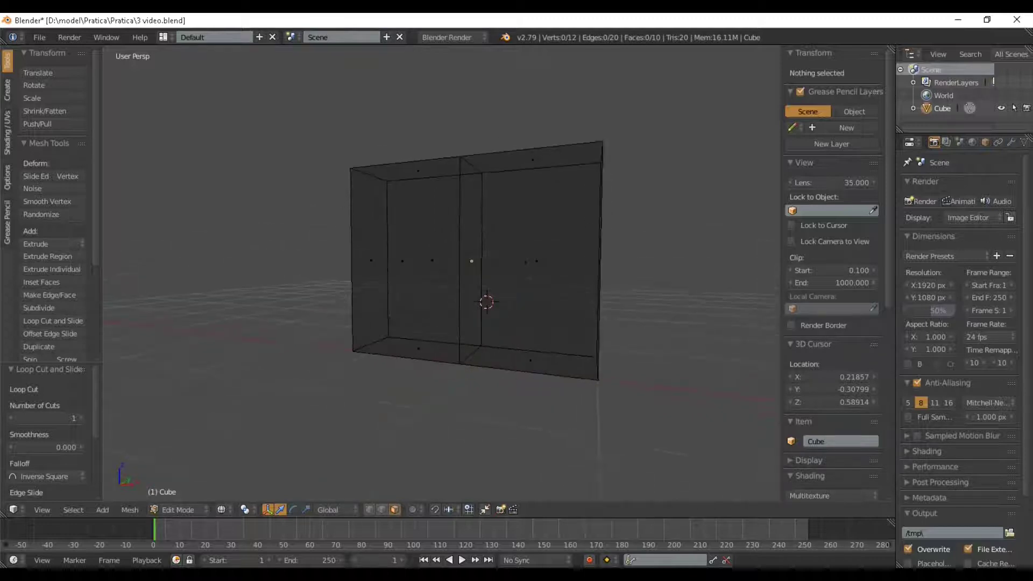
Box-select the block's negative-X half, delete its faces, and return to Object Mode
key("b")
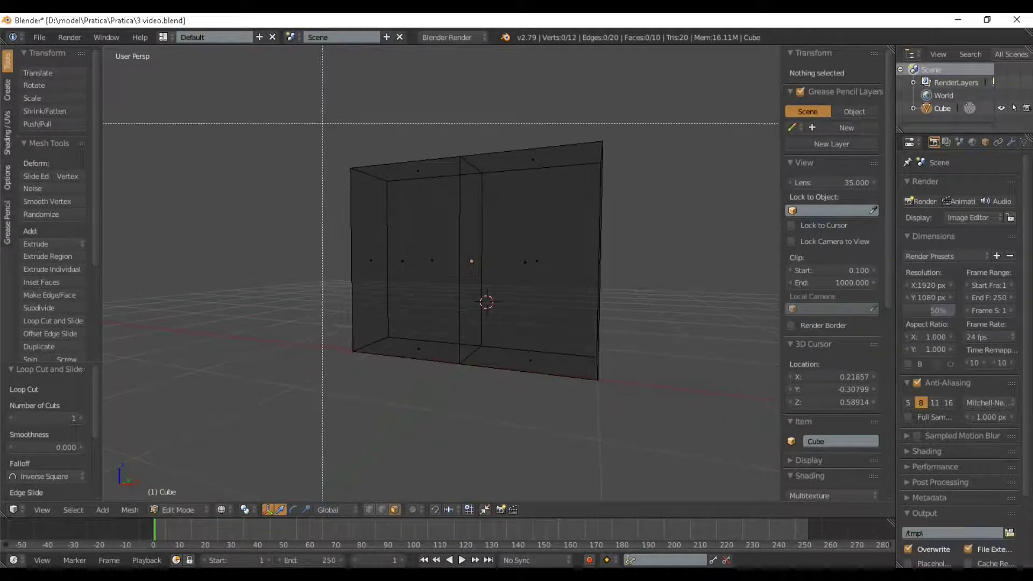
left_click_drag(307, 111, 452, 399)
middle_click_drag(487, 254, 463, 232)
scroll(410, 398, "up", 2)
key("x")
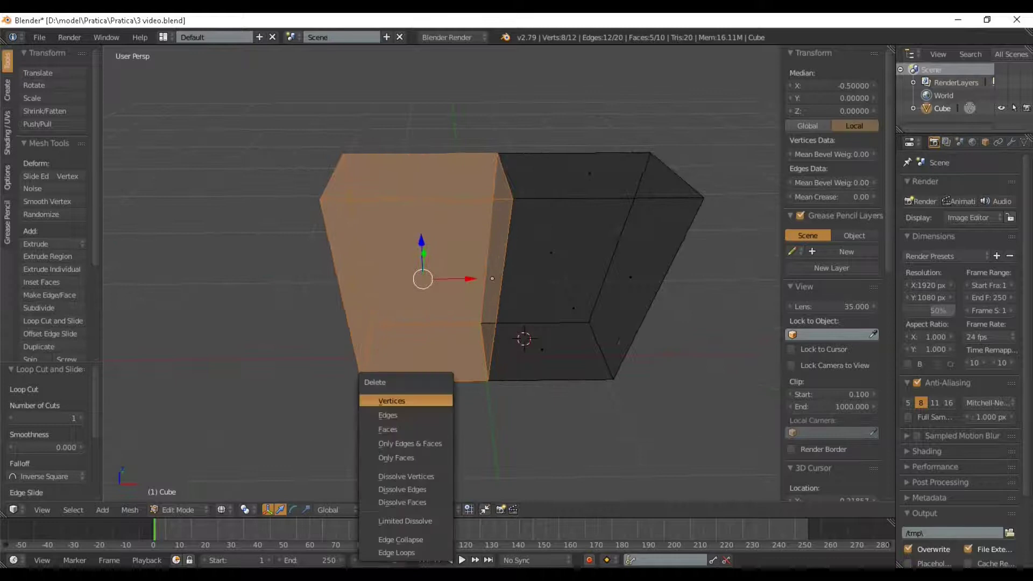
left_click(388, 429)
key("Tab")
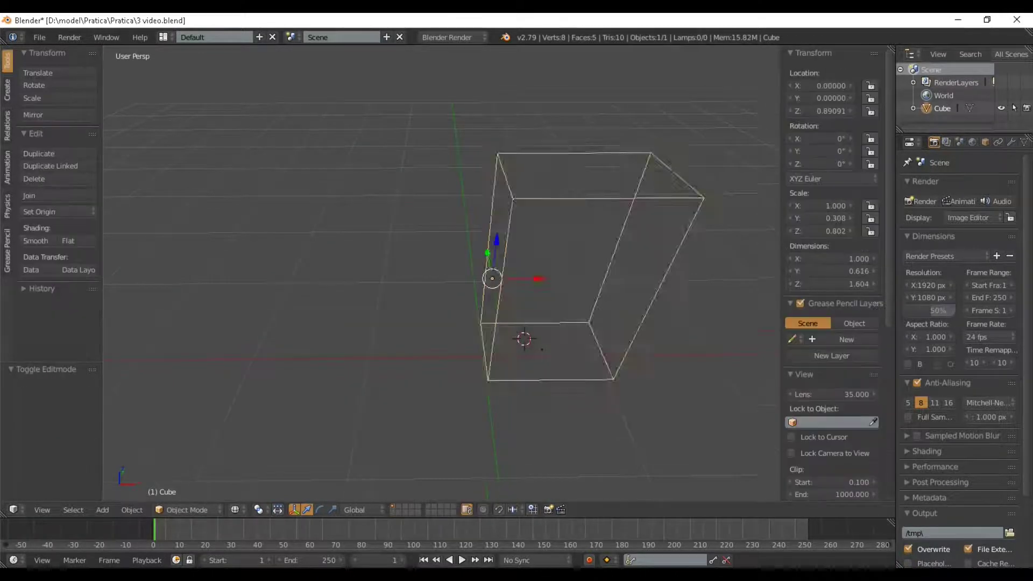
Set the viewport shading back to Solid, with the open side of the half block in view
left_click(237, 510)
left_click(259, 464)
mouse_move(302, 409)
middle_mouse_down()
mouse_move(398, 376)
mouse_move(458, 374)
mouse_move(509, 388)
mouse_move(538, 422)
mouse_move(490, 382)
mouse_move(517, 358)
middle_mouse_up()
scroll(517, 358, "up", 2)
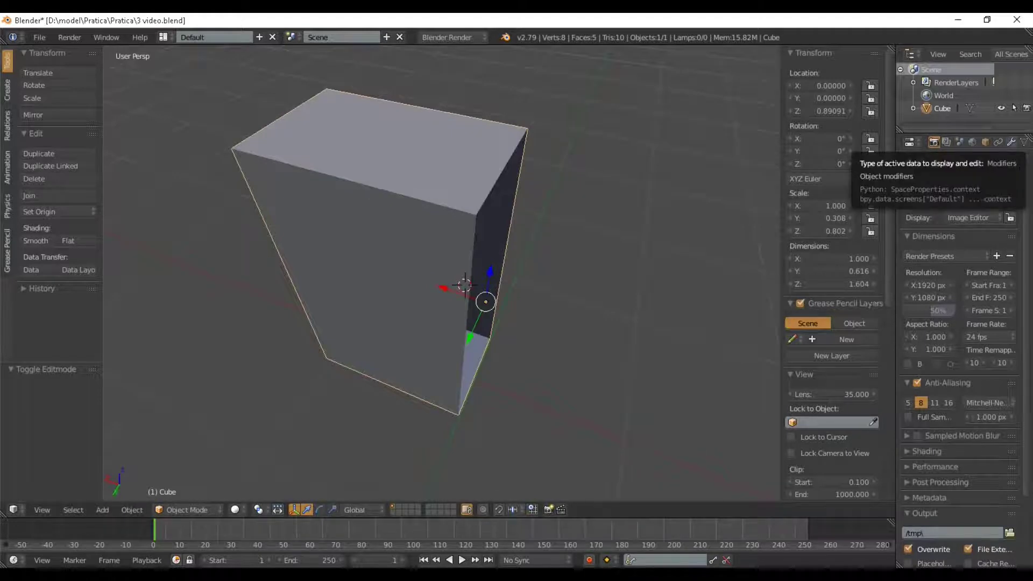
Add a Mirror modifier on the X axis to the half block and enter Edit Mode
left_click(1012, 142)
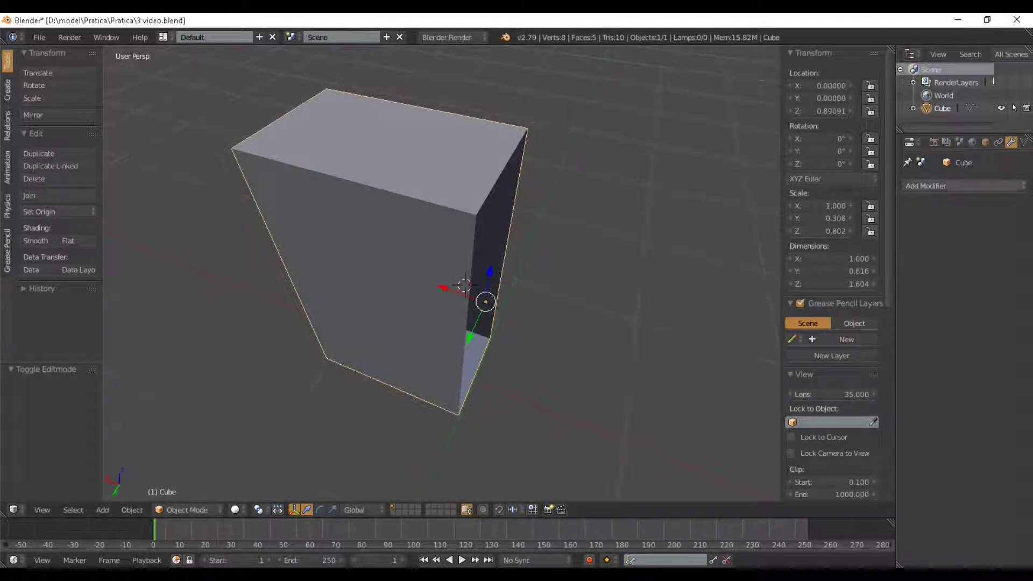
left_click(926, 185)
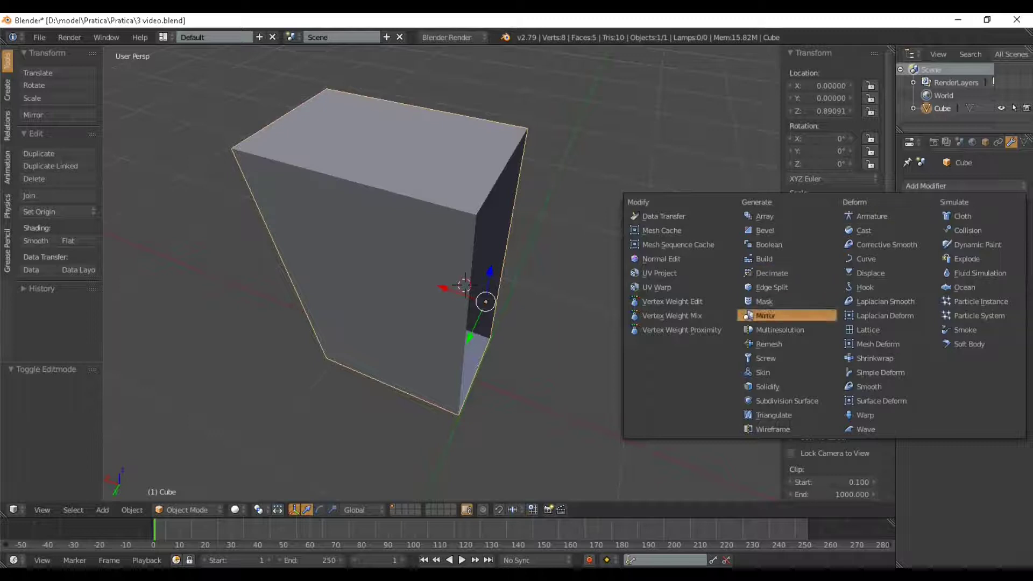
left_click(765, 315)
scroll(405, 282, "down", 5)
mouse_move(407, 283)
middle_mouse_down()
mouse_move(383, 282)
mouse_move(408, 280)
mouse_move(447, 300)
mouse_move(410, 288)
middle_mouse_up()
key("Tab")
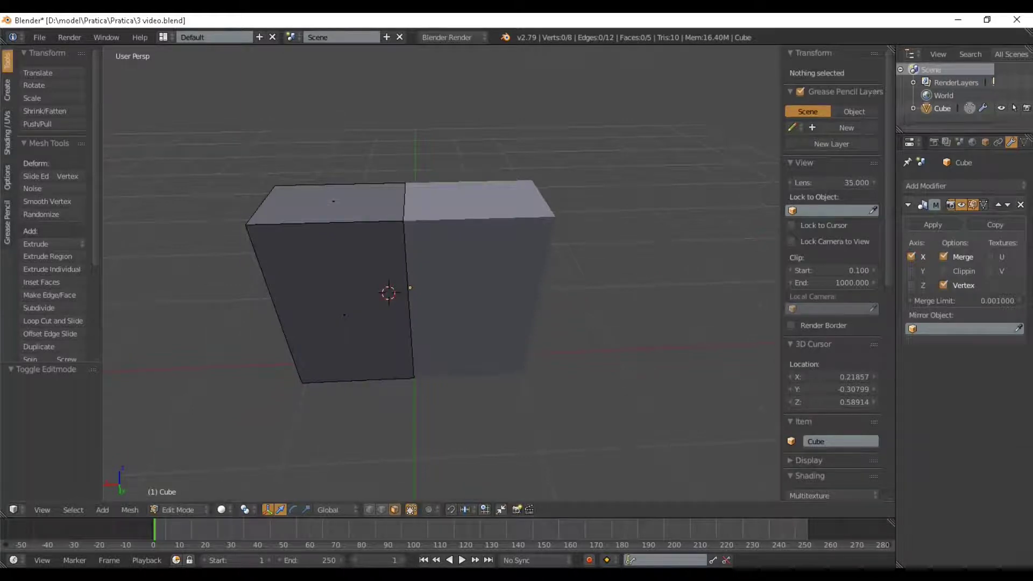
middle_click_drag(410, 288, 470, 313)
Select the half block's positive-Y face, switch the Mirror modifier's edit-cage display on to inspect the mirrored half, and switch it off again
right_click(371, 300)
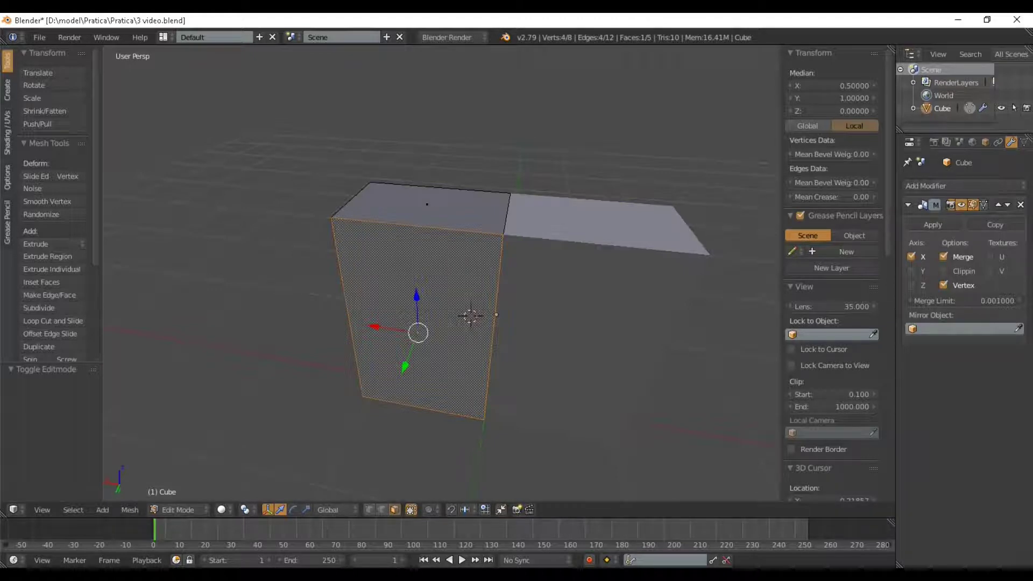
left_click_drag(896, 301, 780, 301)
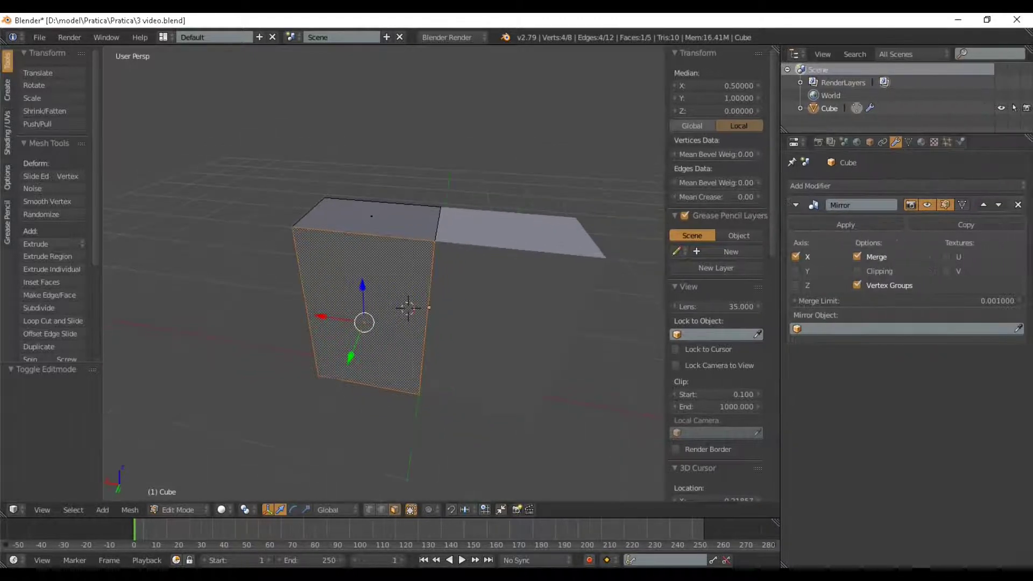
left_click(963, 205)
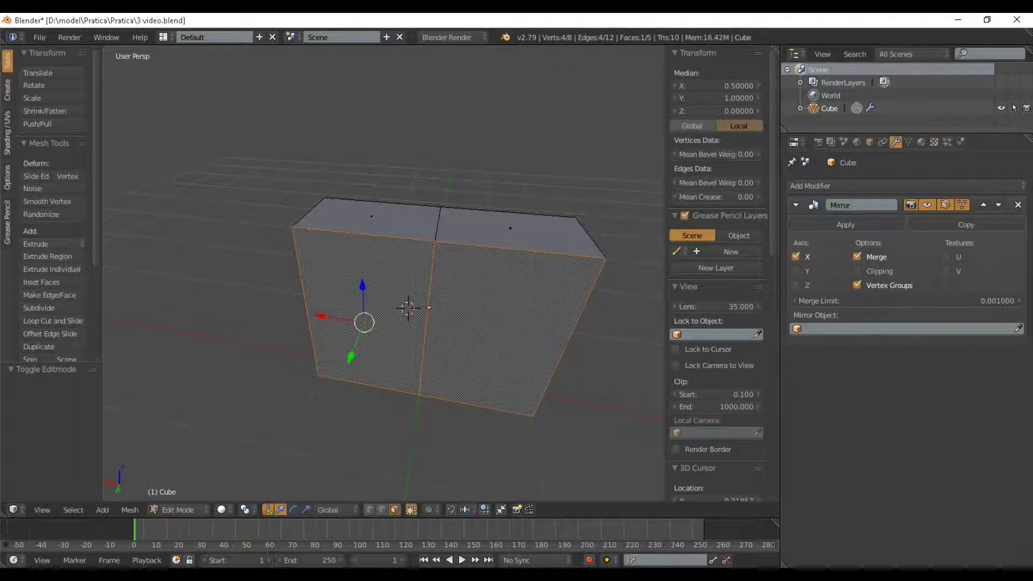
middle_click_drag(549, 280, 393, 146)
middle_click_drag(382, 251, 405, 303)
left_click(962, 204)
scroll(401, 302, "down", 4)
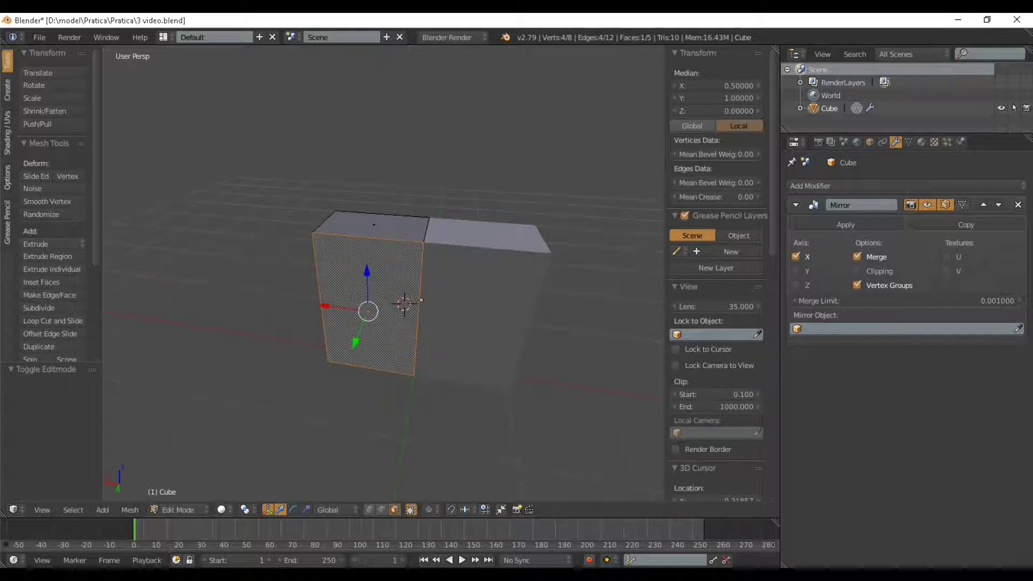
left_click_drag(781, 323, 910, 323)
Check the whole block in Object Mode, return to Edit Mode, and add two evenly spaced loop cuts running lengthwise along X
key("Tab")
middle_click_drag(484, 302, 564, 317)
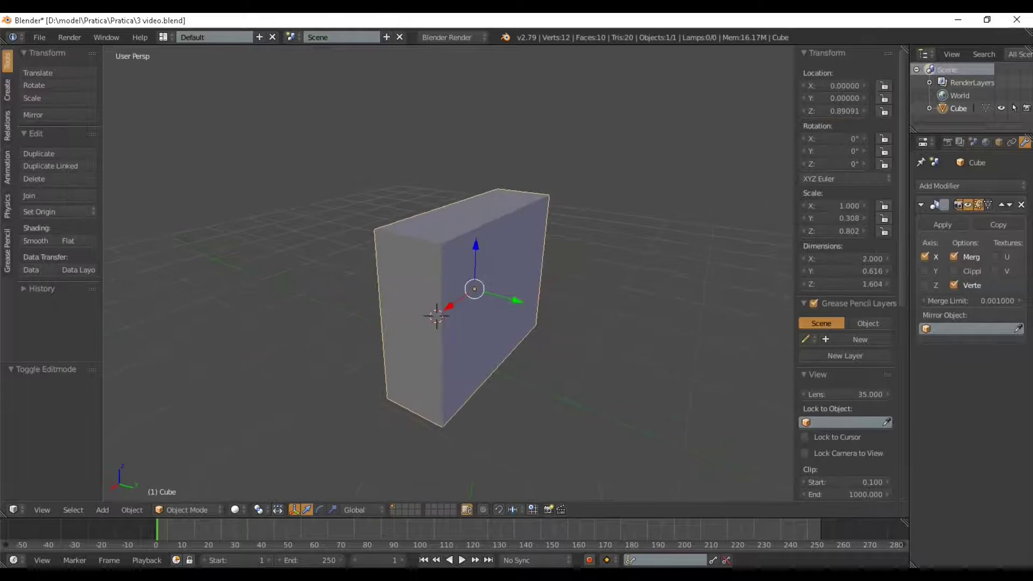
scroll(453, 301, "up", 2)
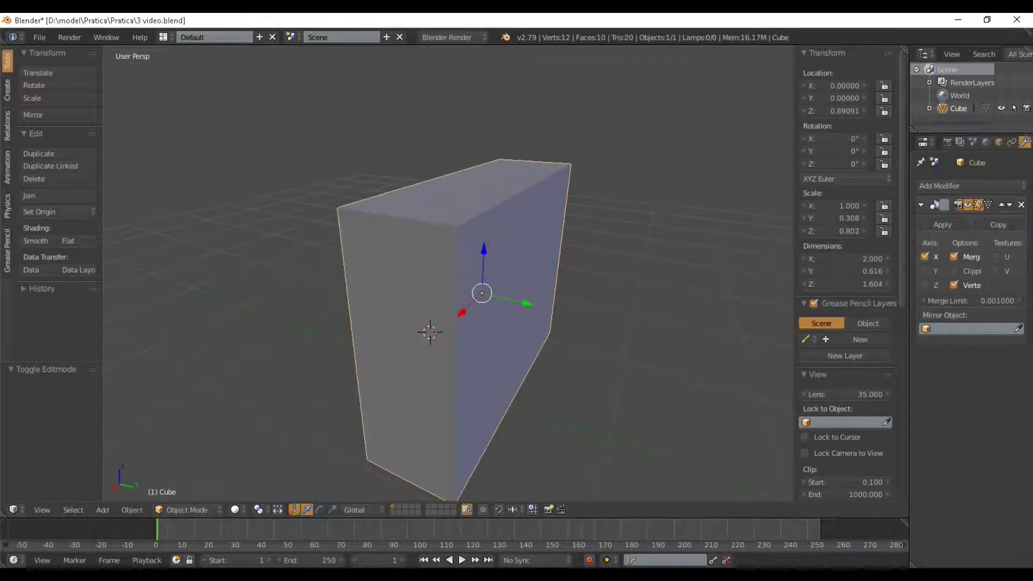
key("Tab")
middle_click_drag(453, 301, 443, 363)
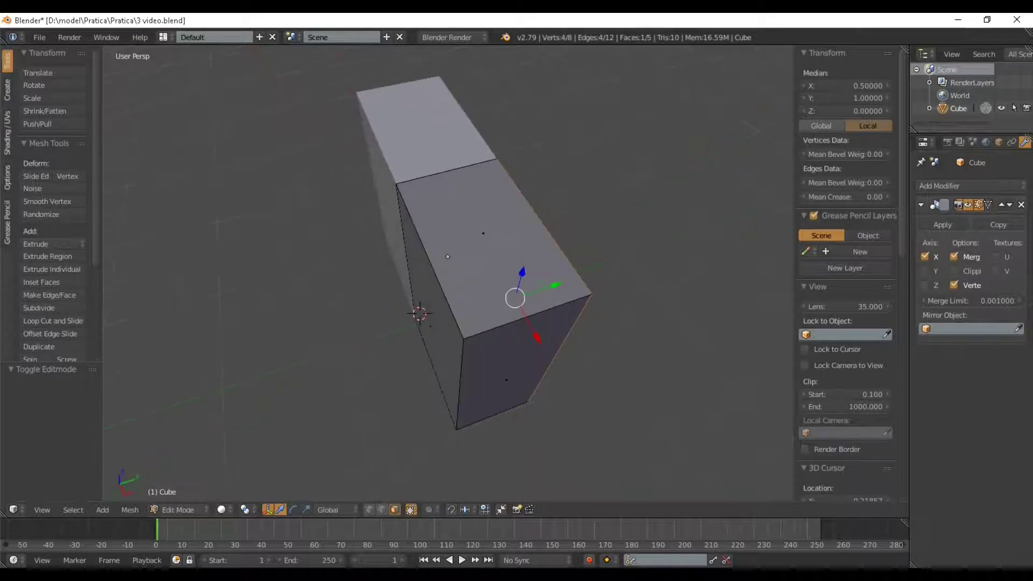
key("ctrl+r")
scroll(493, 345, "up", 1)
left_click(492, 344)
right_click(493, 345)
Spread the two new edge loops apart by scaling them about 1.575 along Y
scroll(492, 344, "down", 4)
middle_click_drag(492, 344, 458, 358)
scroll(457, 358, "up", 3)
scroll(458, 358, "down", 1)
key("s")
key("y")
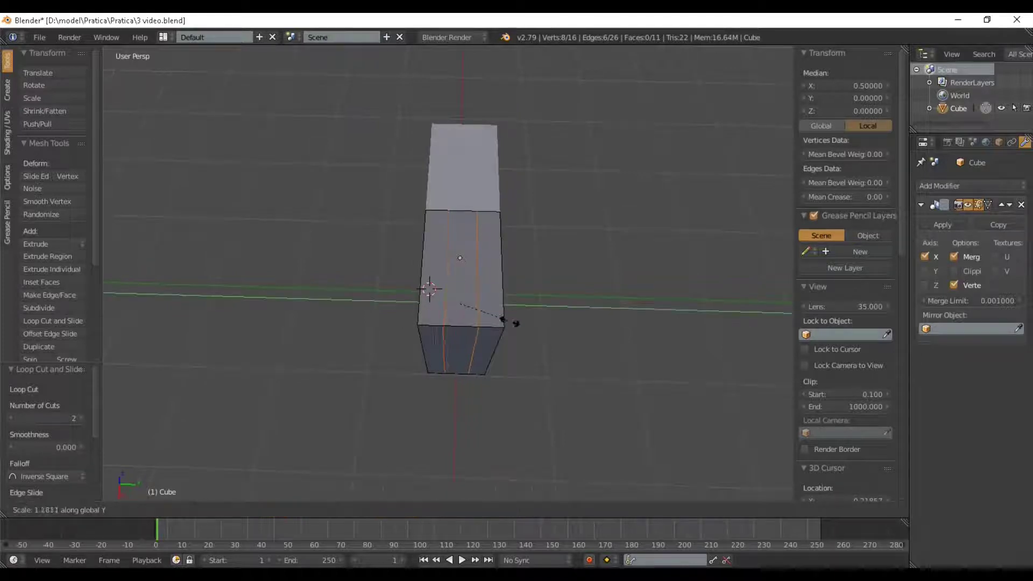
left_click(518, 331)
Move the two edge loops about 0.16 outward along X, and check the mirrored shape in Object Mode
middle_click_drag(518, 331, 543, 301)
key("ctrl+b")
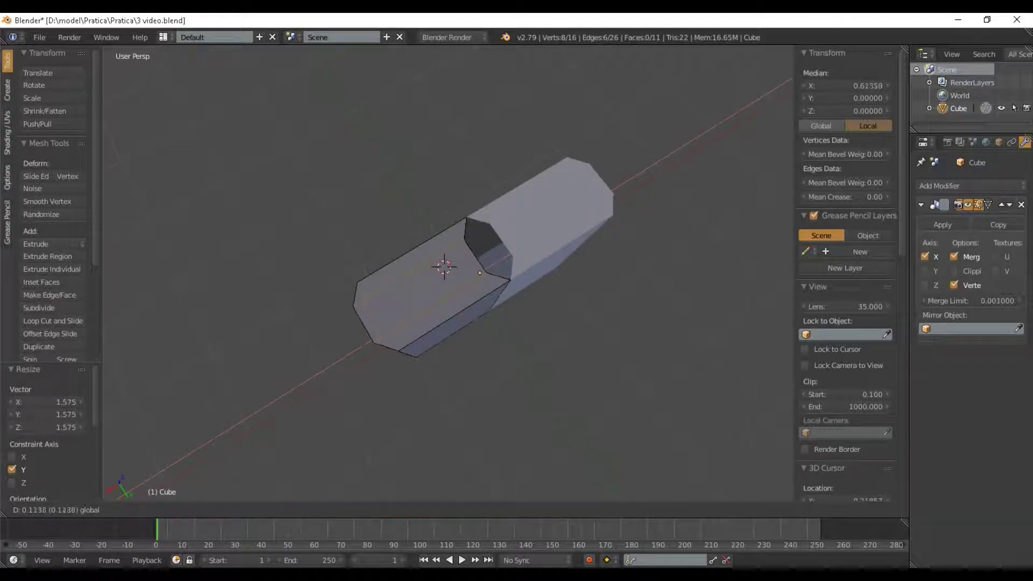
left_click_drag(378, 331, 377, 333)
middle_click_drag(377, 333, 470, 291)
scroll(473, 323, "up", 3)
key("Tab")
key("Tab")
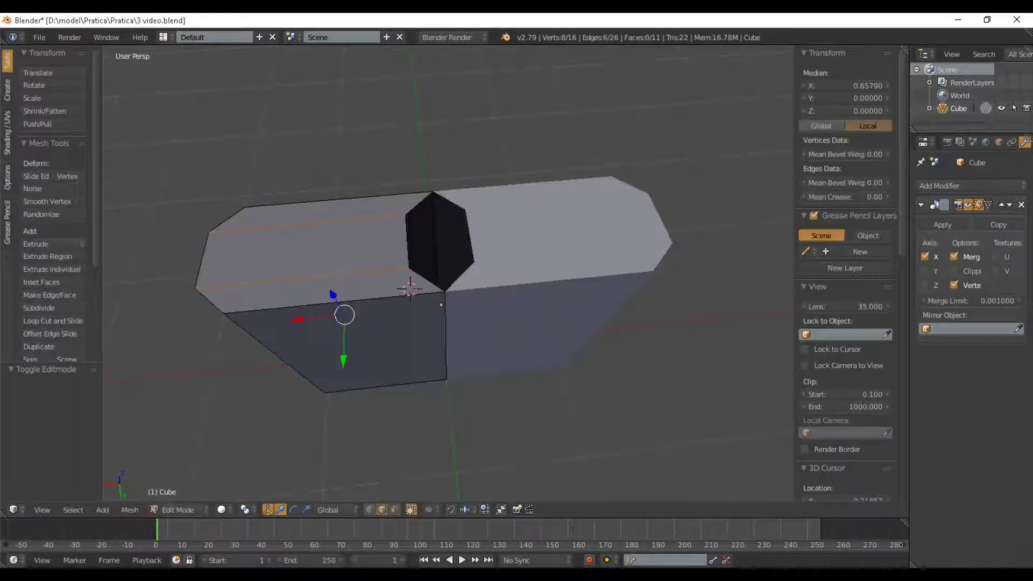
Switch to vertex selection and select the four inner vertices of the two loops beside the central gap
scroll(471, 291, "up", 4)
left_click(369, 510)
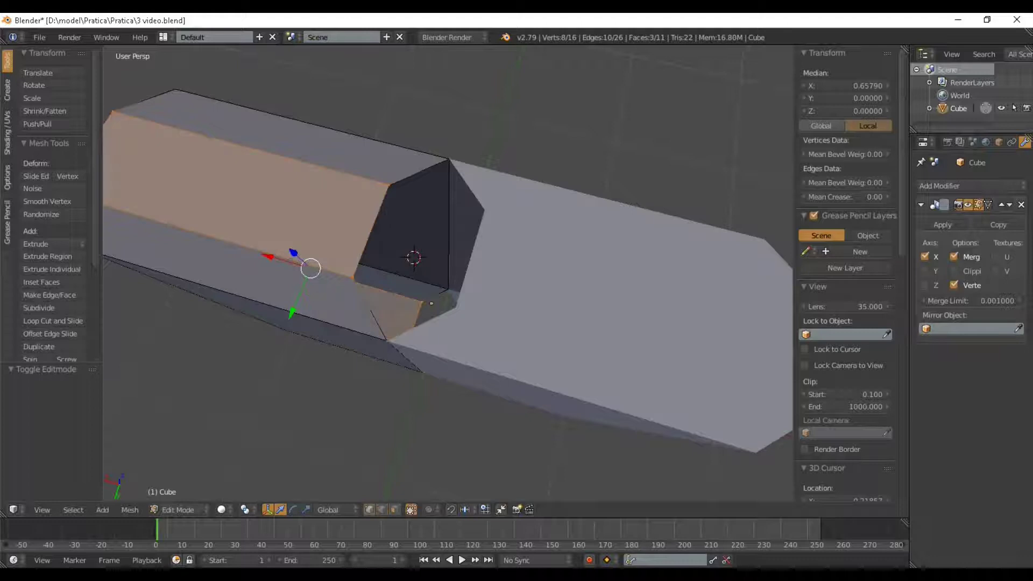
right_click(353, 278)
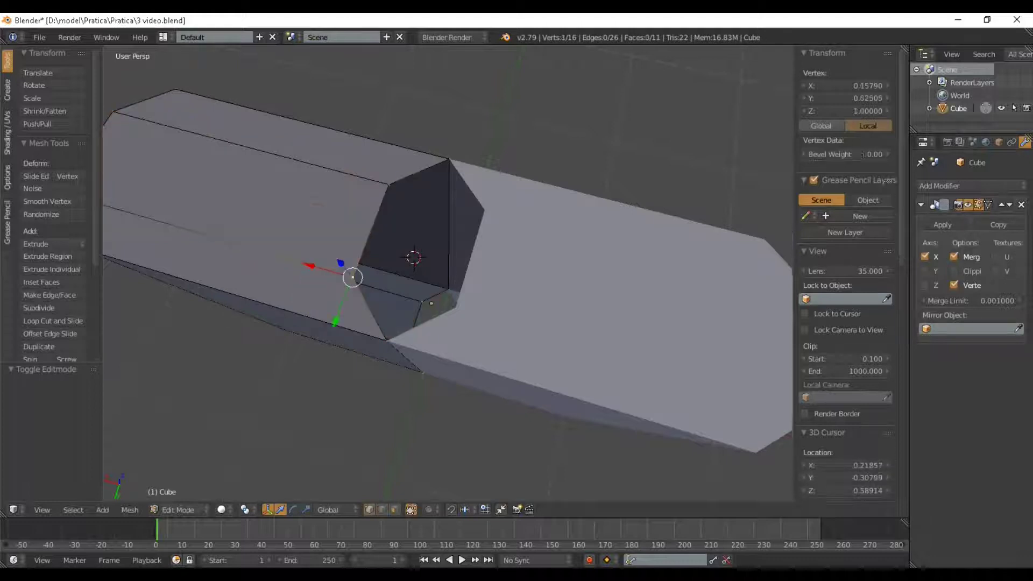
right_click(389, 184, "shift")
middle_click_drag(388, 193, 399, 237)
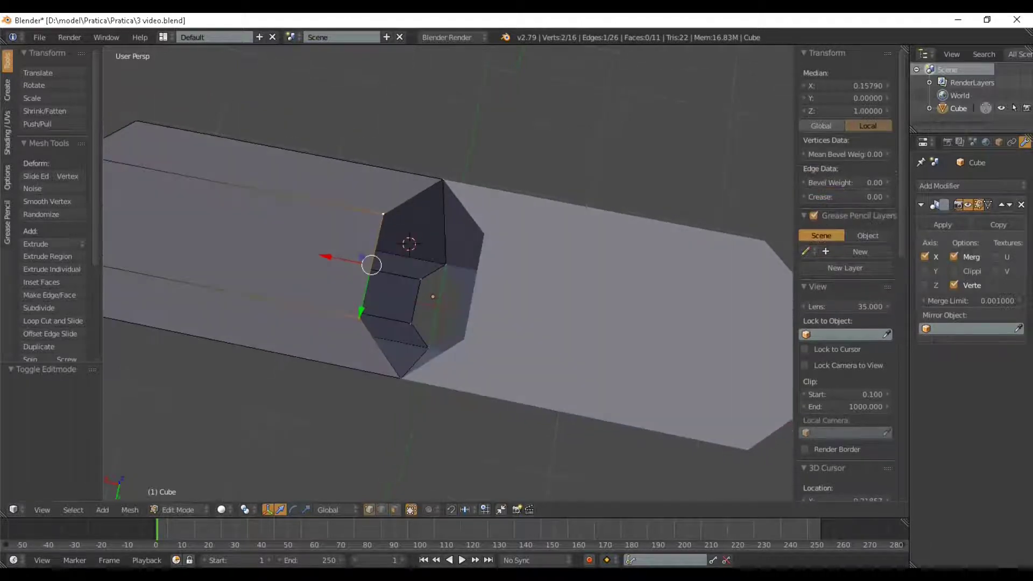
right_click(421, 280, "shift")
middle_click_drag(420, 279, 401, 229)
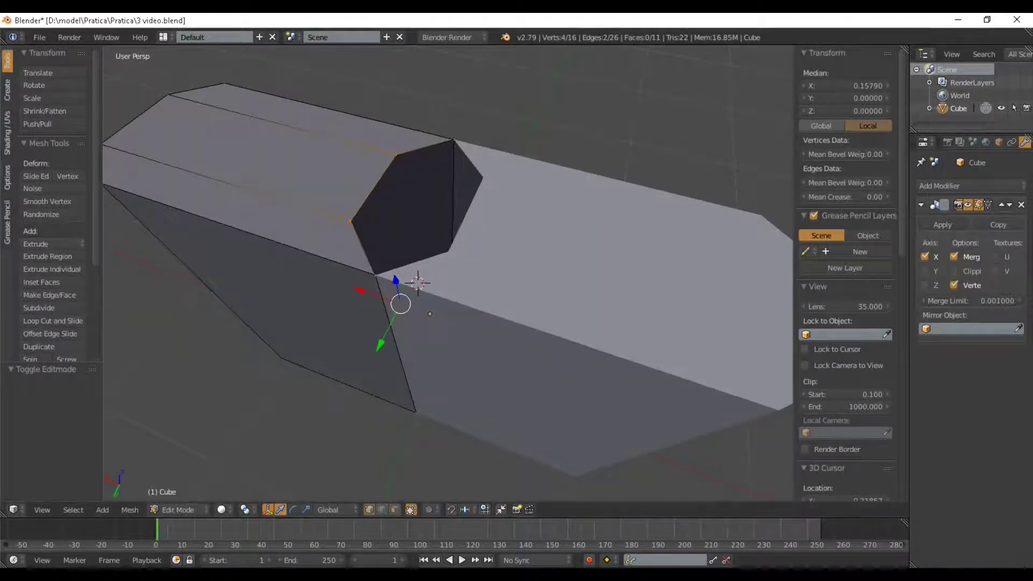
Toggle the Mirror modifier's Clipping on and off, then move the four selected vertices about -0.091 along X without clipping
left_click_drag(909, 280, 835, 280)
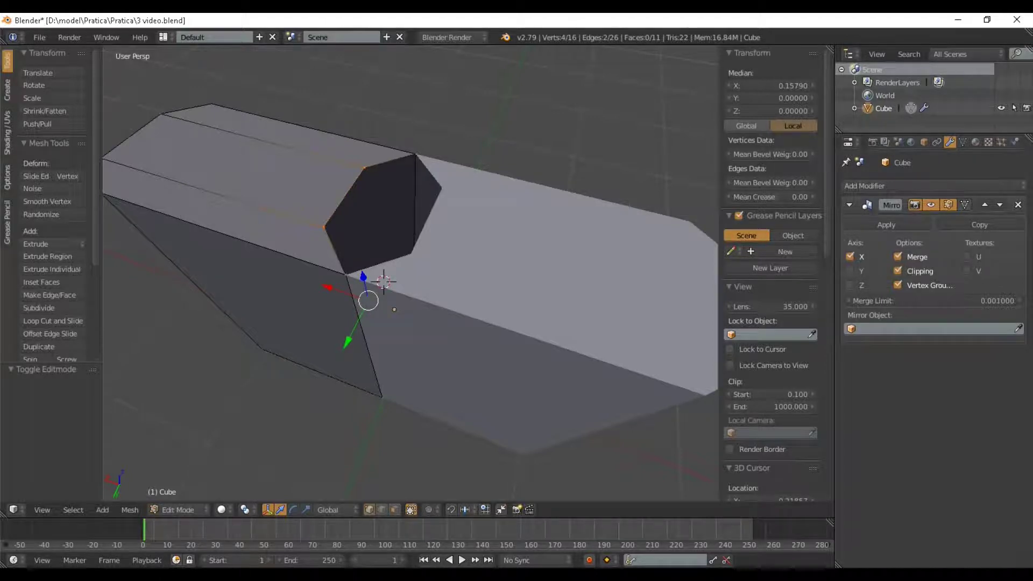
left_click_drag(834, 280, 874, 279)
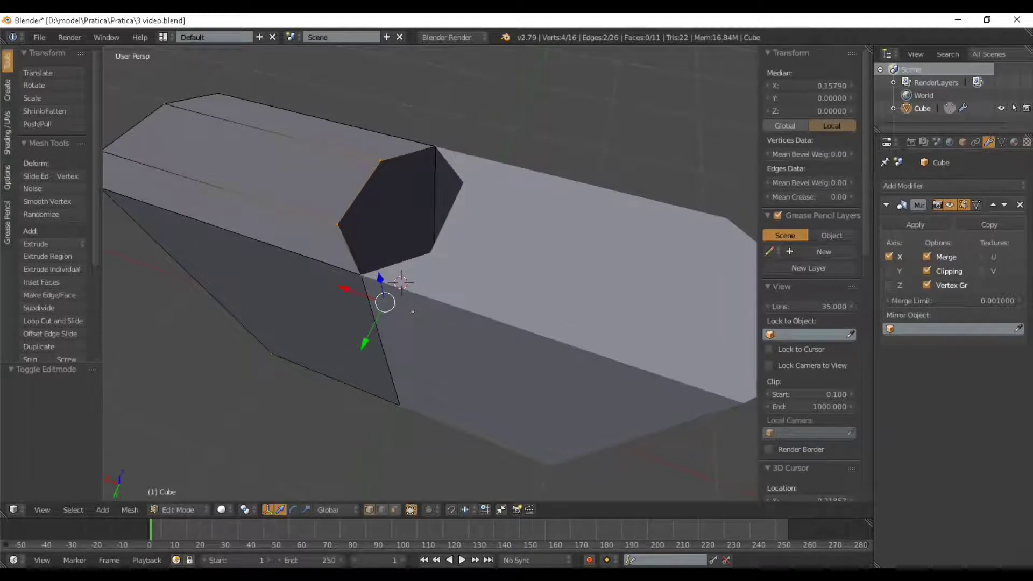
middle_click_drag(413, 311, 419, 303)
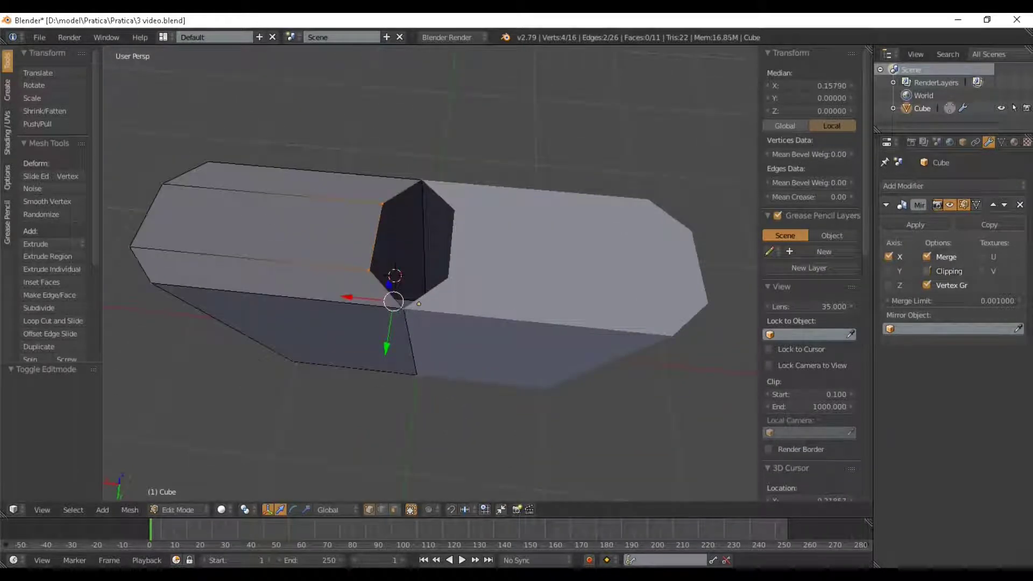
key("g")
key("x")
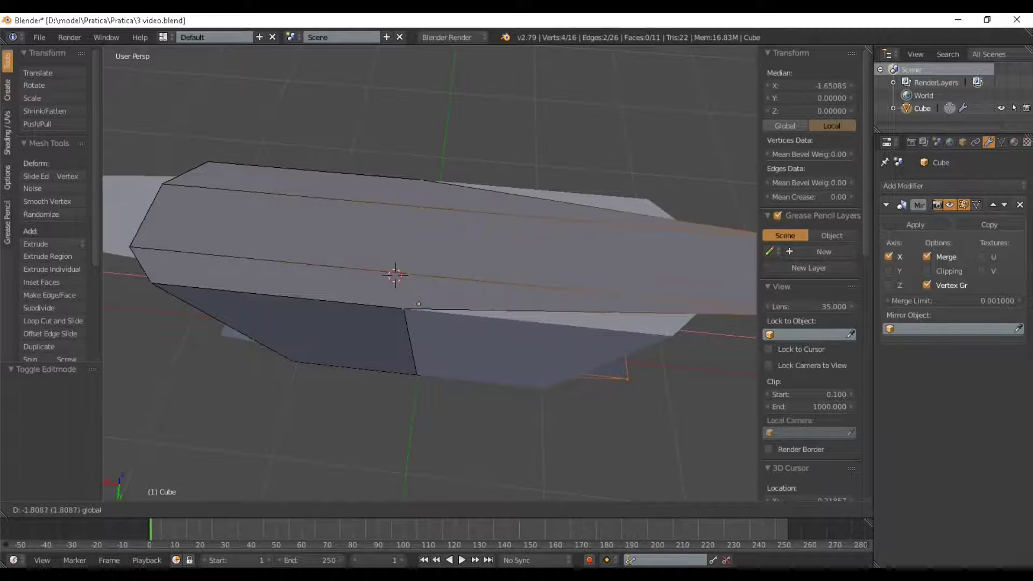
key("Return")
scroll(429, 273, "up", 2)
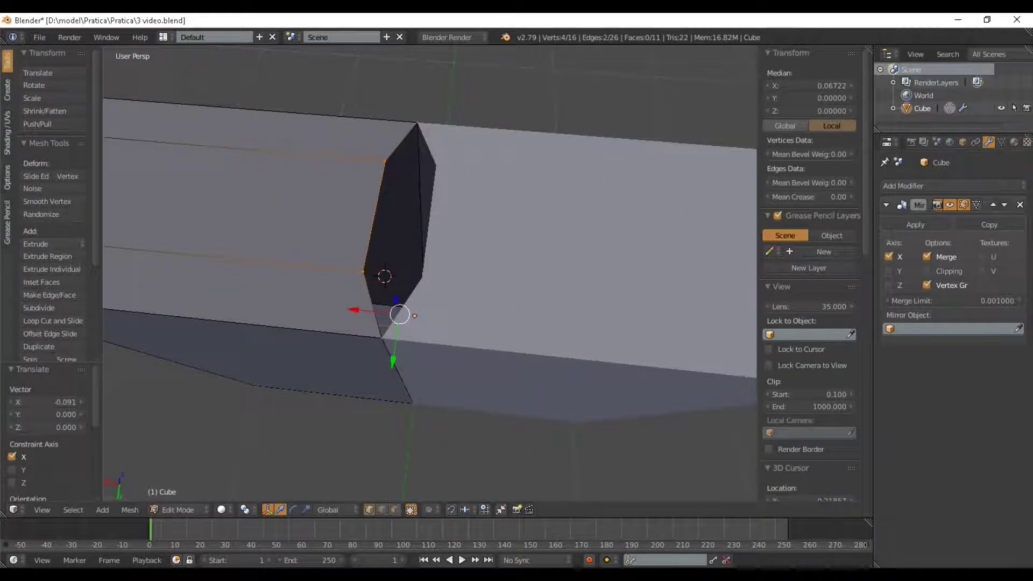
Move the four selected vertices about 0.086 along X and enable Clipping in the Mirror modifier
scroll(430, 273, "up", 2)
key("g")
key("x")
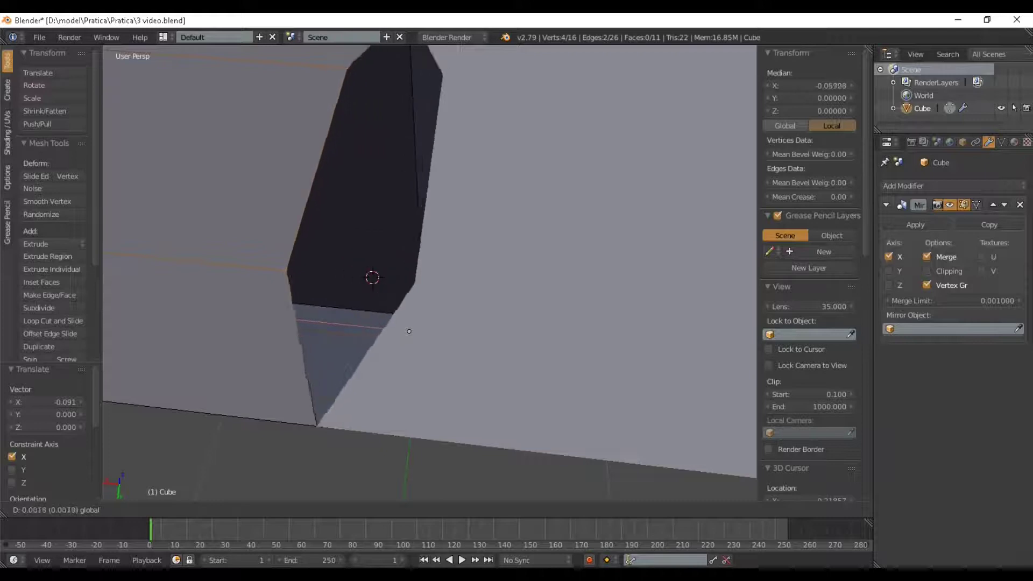
key("Return")
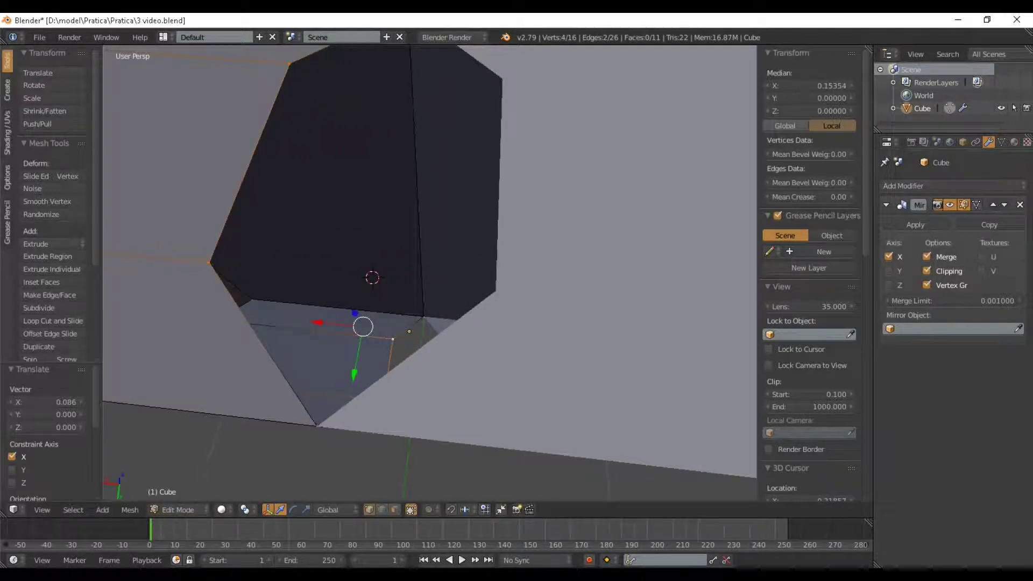
Move the four selected vertices along X onto the mirror plane, closing the central gap
scroll(430, 273, "down", 2)
key("g")
key("x")
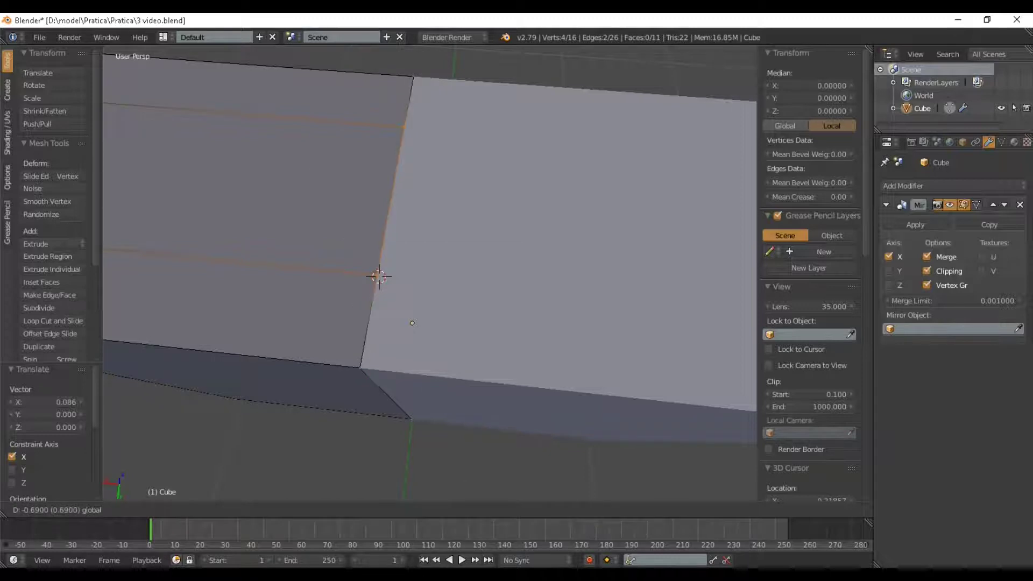
key("Return")
scroll(430, 274, "down", 3)
Try to move the joined centre vertices along X away from the mirror plane with Clipping on
key("g")
key("x")
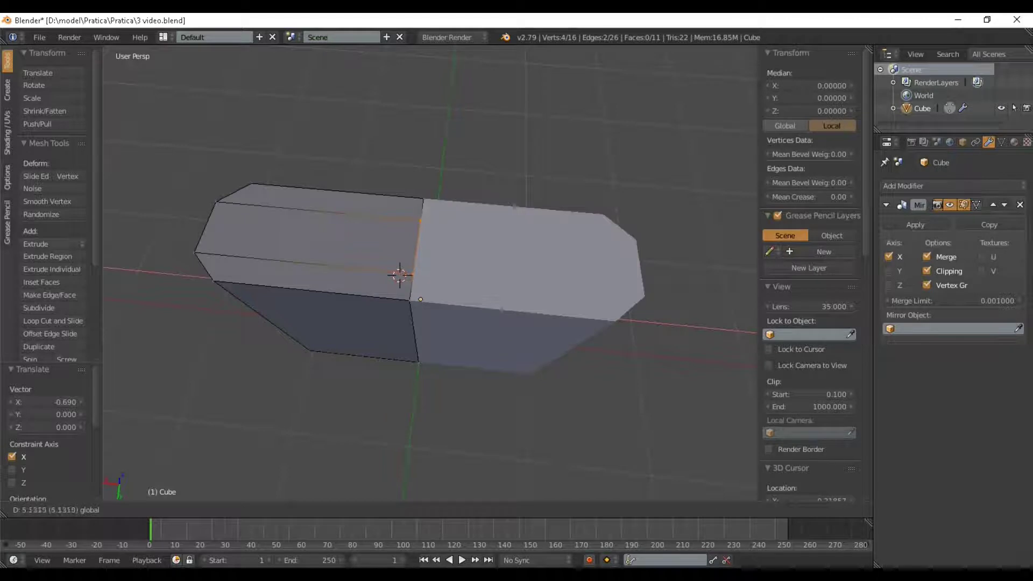
key("Return")
scroll(420, 291, "up", 3)
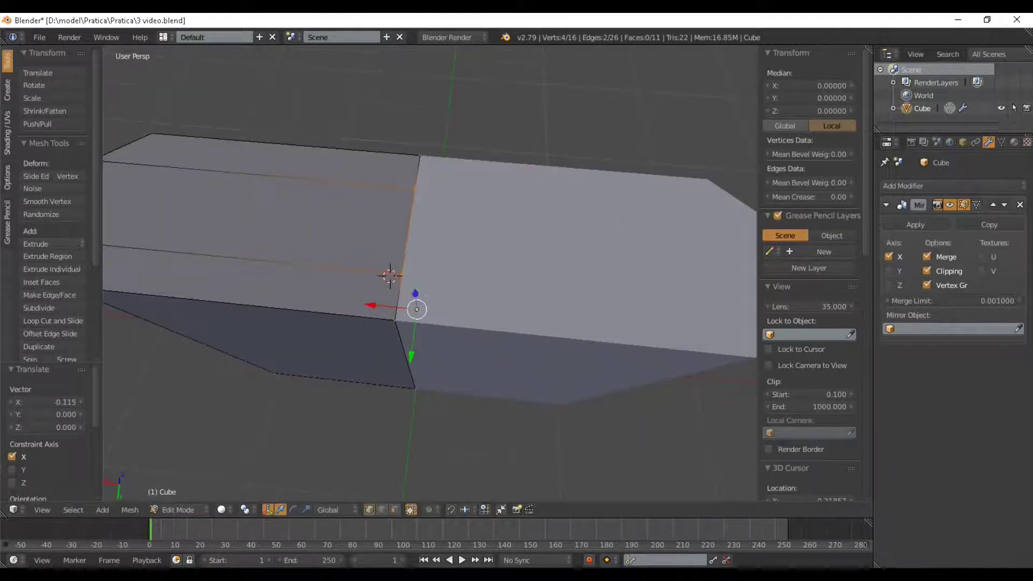
scroll(429, 274, "down", 2)
Switch on the Mirror modifier's edit-cage display, inspect the joined centre seam, and switch it off again
middle_click_drag(429, 285, 429, 269)
scroll(429, 274, "up", 2)
left_click(977, 205)
middle_click_drag(430, 323, 401, 344)
scroll(429, 216, "down", 4)
scroll(401, 323, "up", 4)
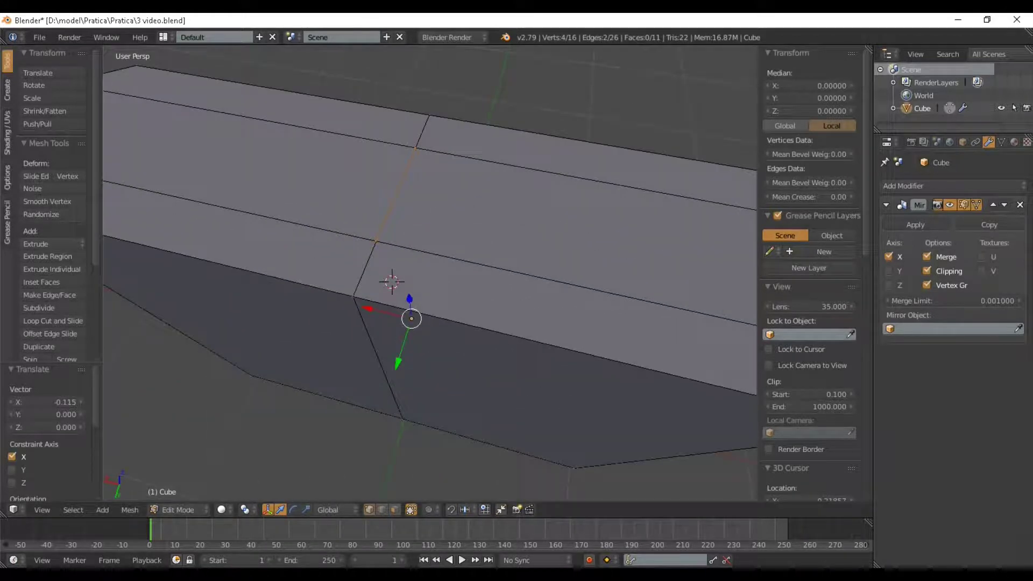
left_click(977, 205)
Check the closed block in Object Mode, then in Edit Mode add a horizontal loop cut just below the top edge
scroll(485, 273, "down", 5)
middle_click_drag(484, 274, 579, 237)
scroll(565, 230, "up", 2)
key("Tab")
scroll(565, 231, "down", 4)
scroll(582, 214, "up", 1)
key("Tab")
key("ctrl+r")
left_click(377, 280)
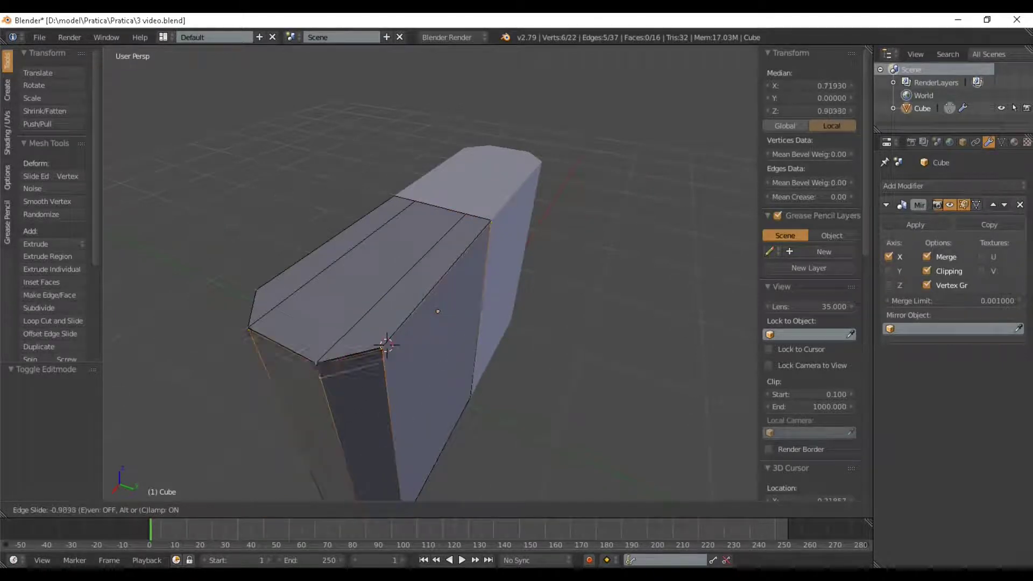
left_click(377, 366)
scroll(377, 366, "down", 2)
middle_click_drag(377, 366, 307, 342)
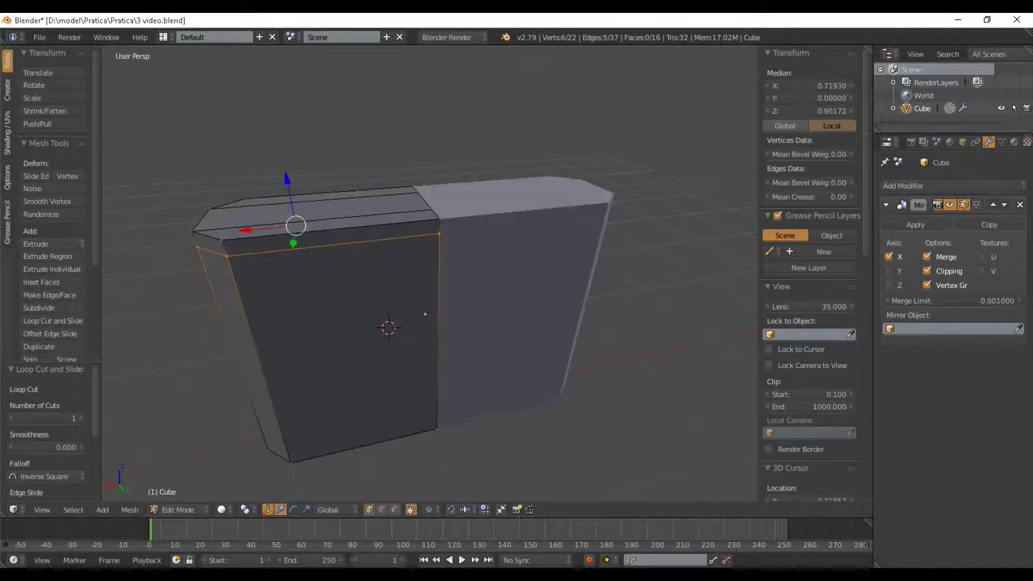
Add a vertical loop cut around the half block and slide it close to the chamfered outer end
key("ctrl+r")
left_click(343, 263)
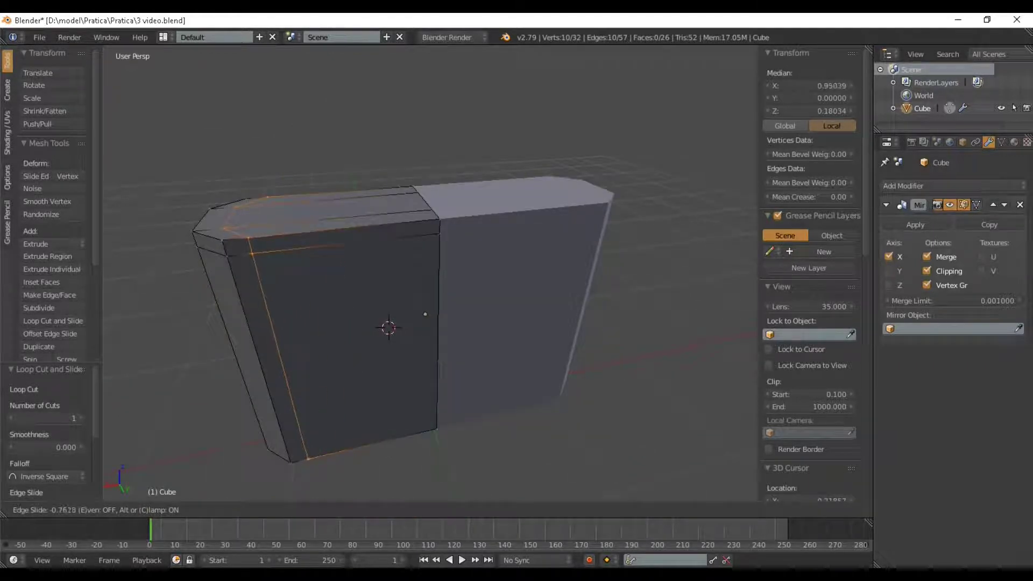
left_click(309, 269)
middle_click_drag(310, 269, 369, 325)
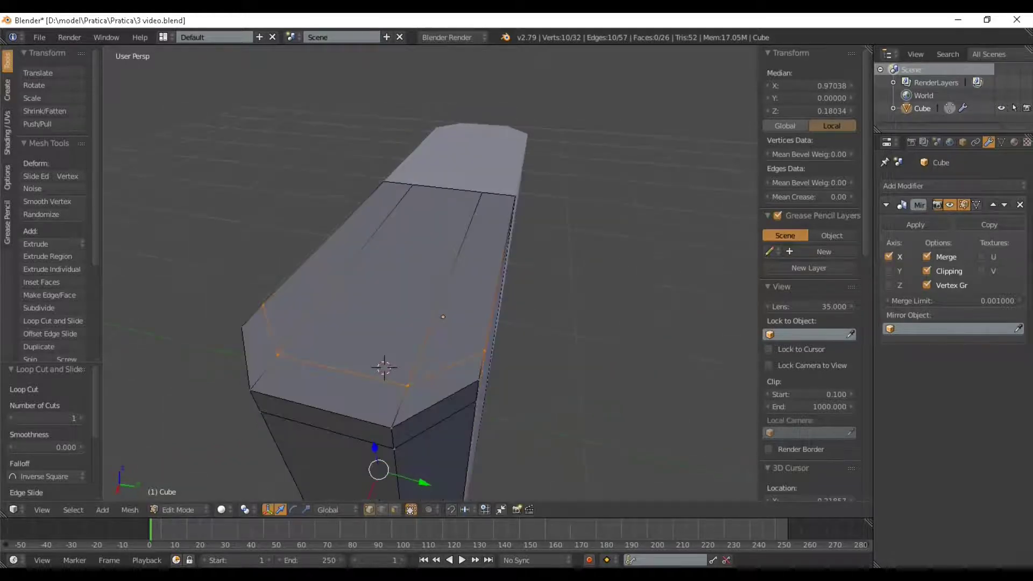
Add a centred lengthwise loop cut between the positive-Y side and the neighbouring lengthwise loop
key("ctrl+r")
left_click(449, 366)
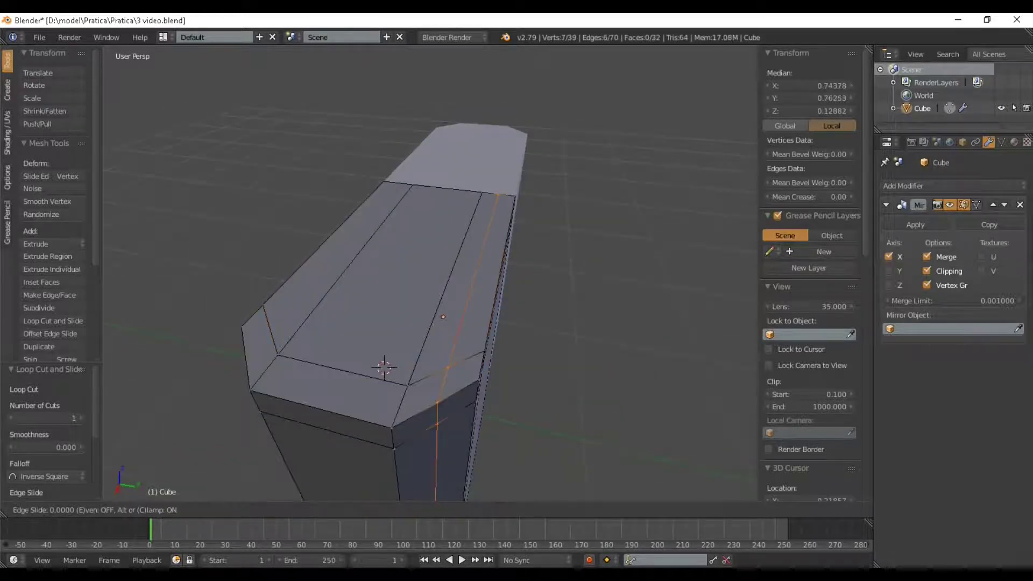
left_click(443, 316)
middle_click_drag(443, 317, 496, 300)
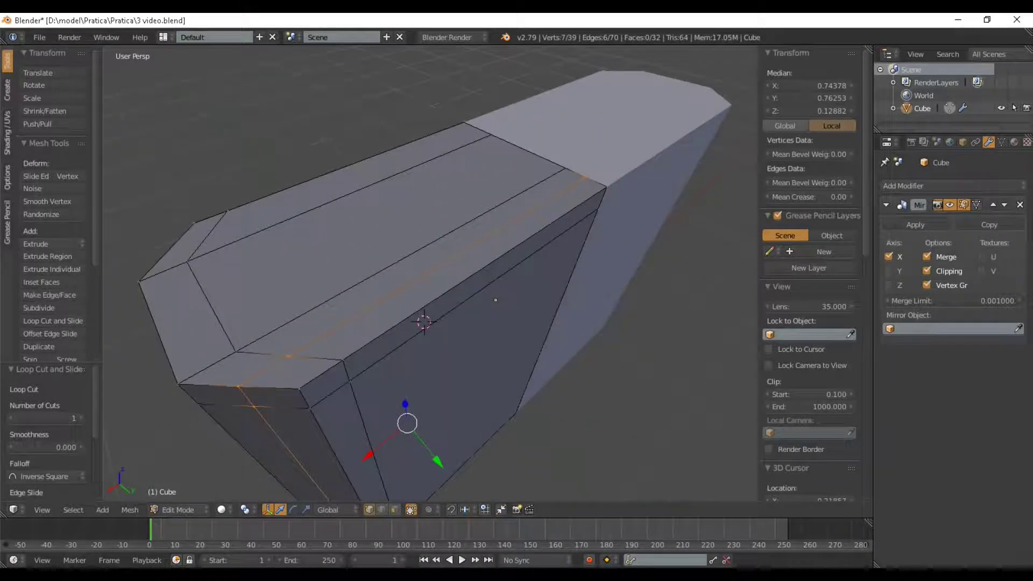
Add another vertical loop cut around the half block, slid close beside the existing loop near the chamfered end
key("ctrl+r")
left_click(496, 300)
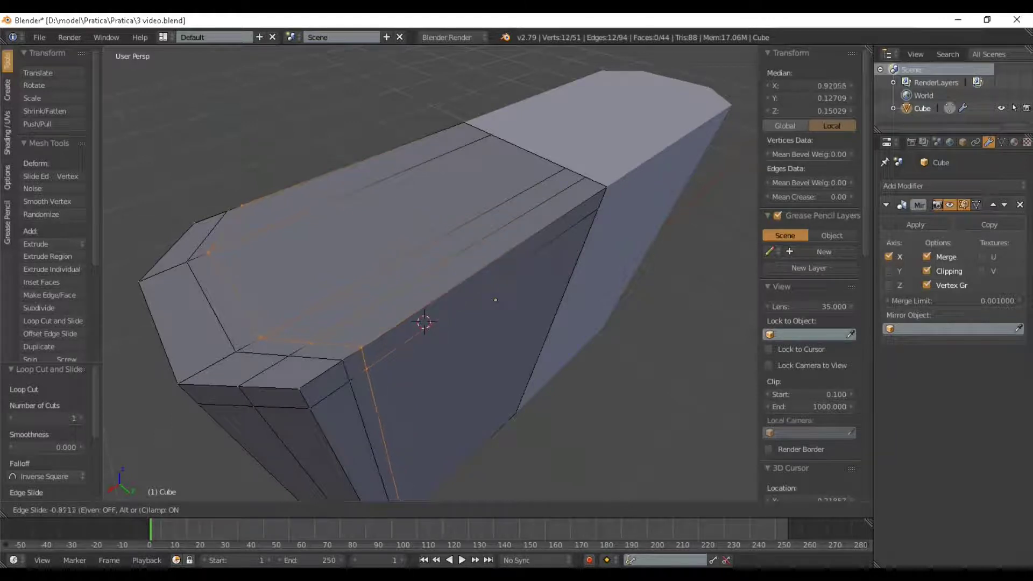
left_click(495, 300)
Select the positive-Y top edge between the new loop and the mirror seam and move it about 0.034 inward along Y
right_click(361, 348)
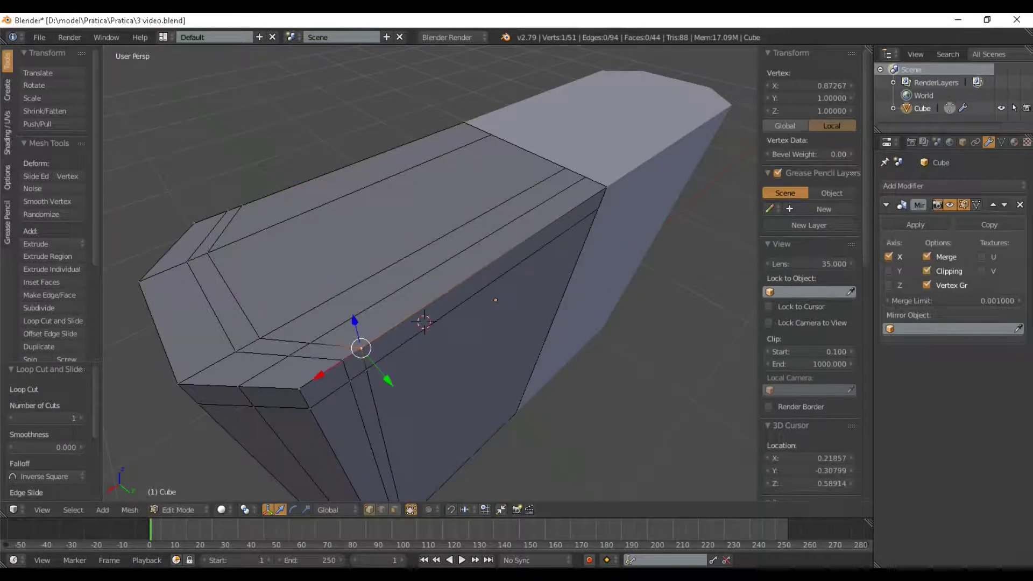
right_click(607, 187, "shift")
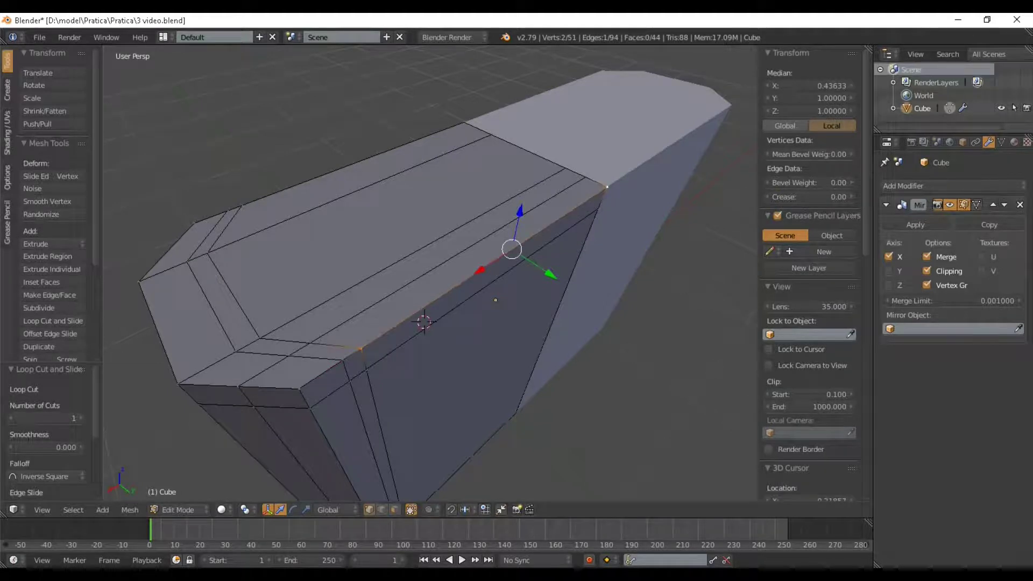
key("KP_1")
key("KP_3")
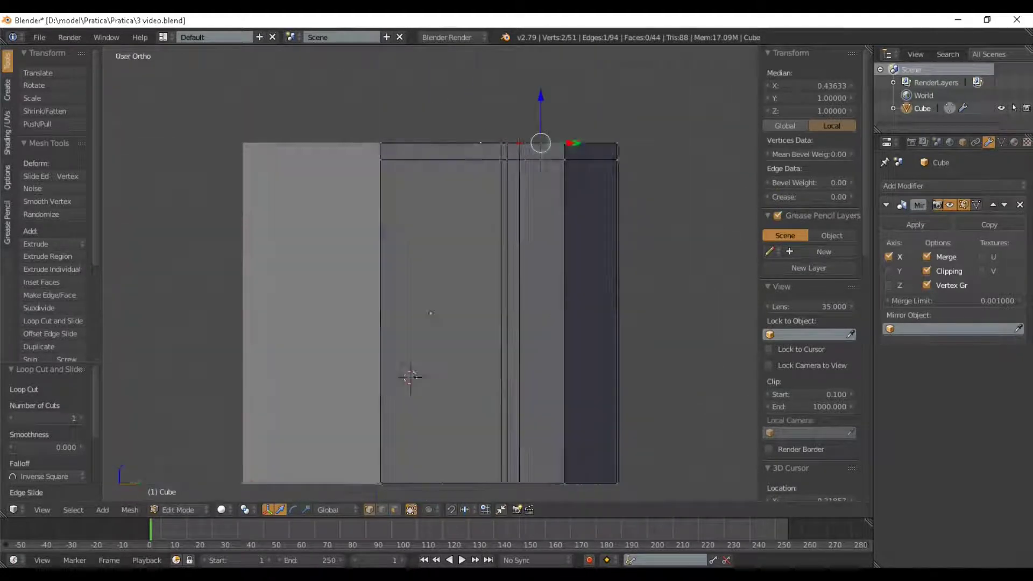
scroll(430, 274, "up", 3)
middle_click_drag(516, 172, 369, 381, "shift")
scroll(429, 273, "up", 2)
key("g")
key("y")
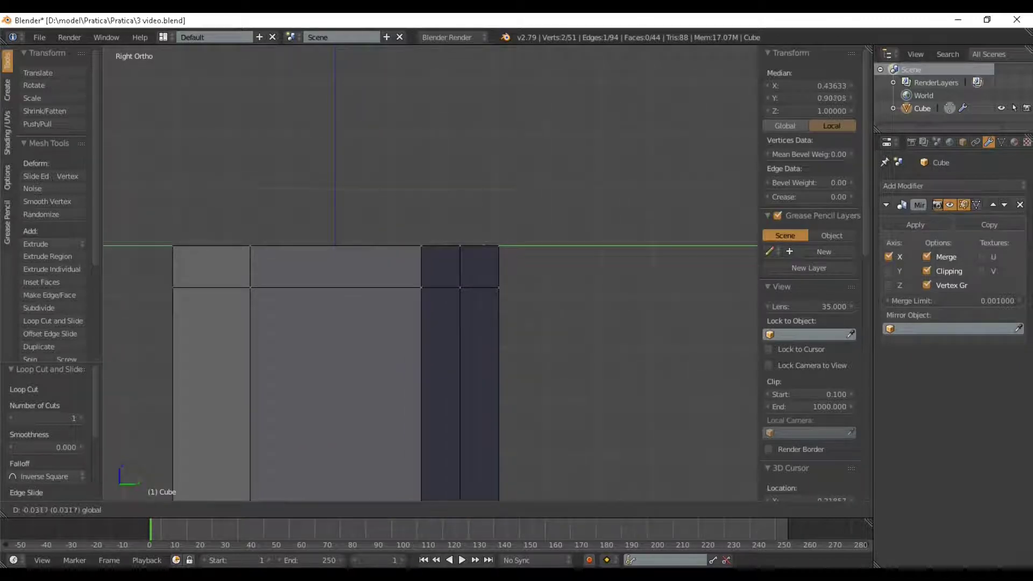
key("Return")
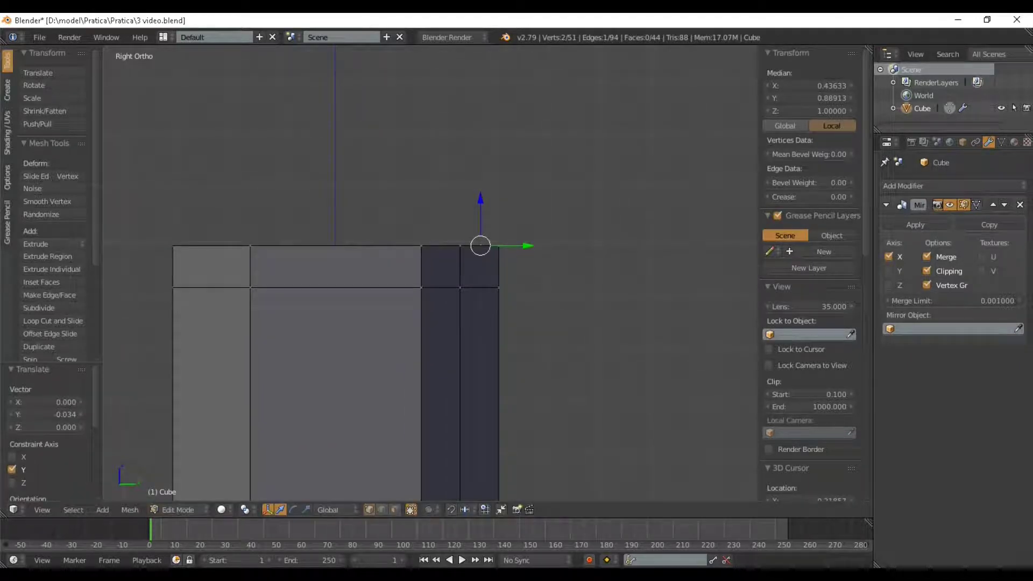
Lower the selected top edge about 0.029 along Z
key("g")
key("z")
key("Return")
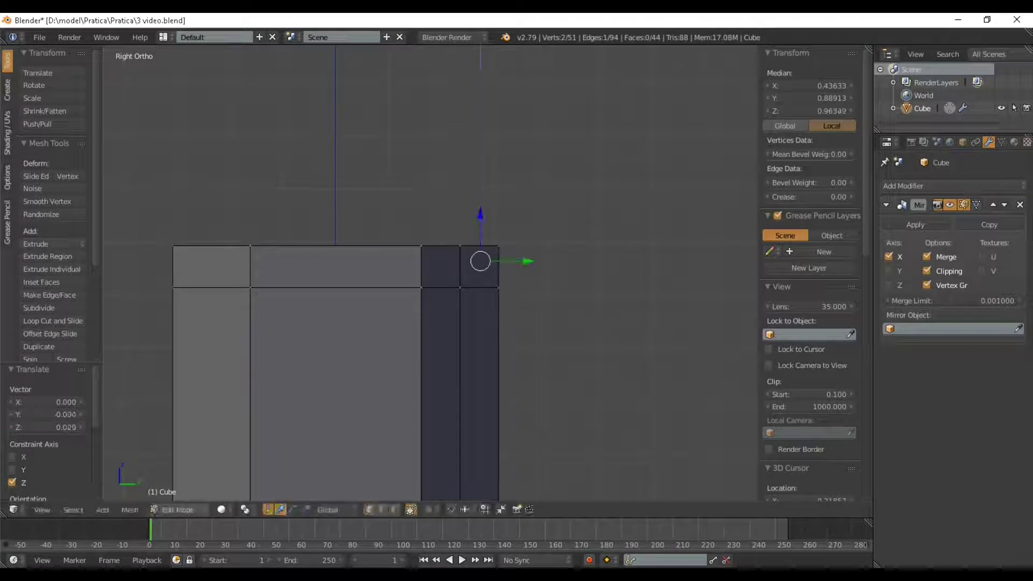
Switch to Wireframe shading and fine-tune the edge's position inside the corner along Z and Y
left_click(222, 510)
left_click(250, 480)
scroll(436, 273, "up", 3)
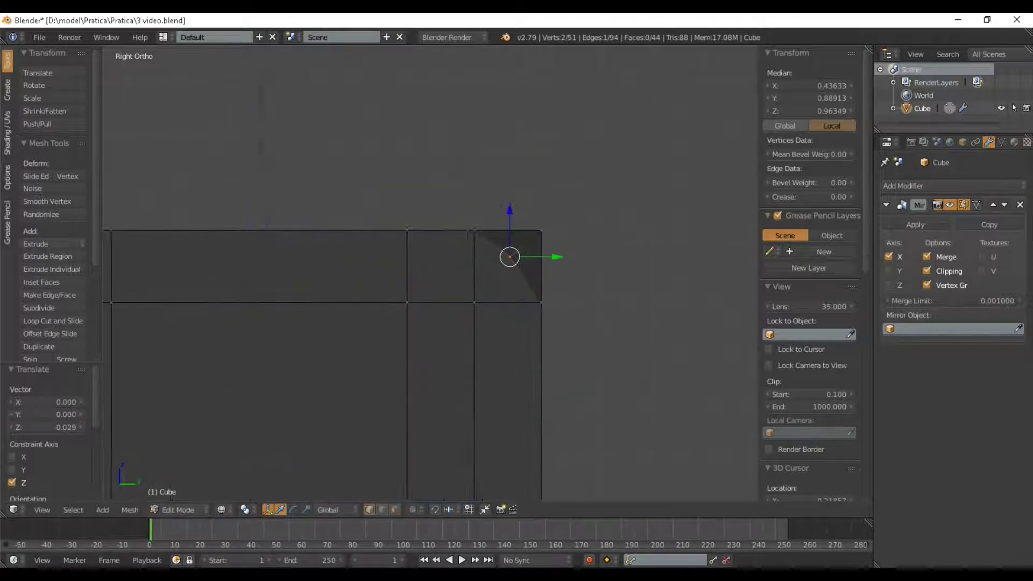
key("g")
key("z")
key("Escape")
key("g")
key("y")
key("Return")
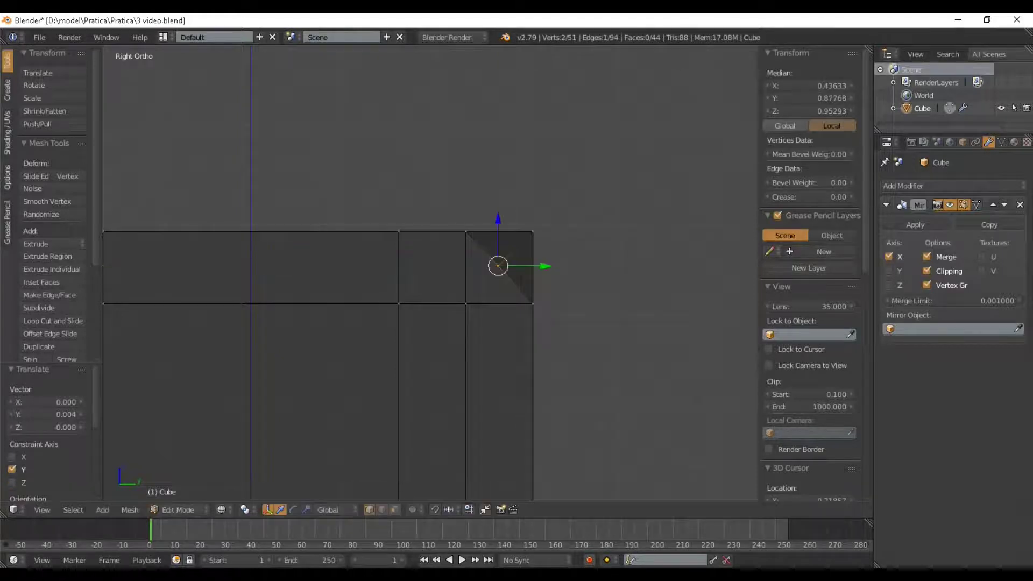
Return to Solid shading in perspective and inspect the recessed edge in Object Mode and Edit Mode
key("KP_5")
scroll(436, 273, "down", 6)
key("Tab")
mouse_move(437, 273)
middle_mouse_down()
mouse_move(310, 329)
mouse_move(381, 304)
mouse_move(455, 358)
mouse_move(457, 374)
mouse_move(377, 379)
middle_mouse_up()
left_click(236, 509)
left_click(254, 466)
scroll(398, 318, "down", 2)
key("Tab")
middle_click_drag(448, 294, 481, 371)
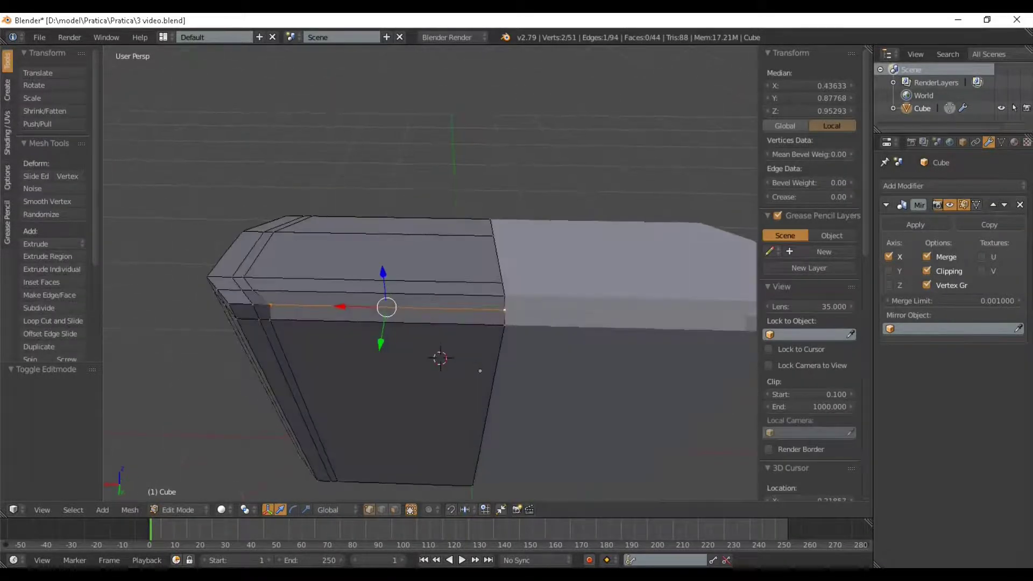
Scale the recessed edge to about 0.85 along X and check the notch's shape in Object Mode
key("s")
key("x")
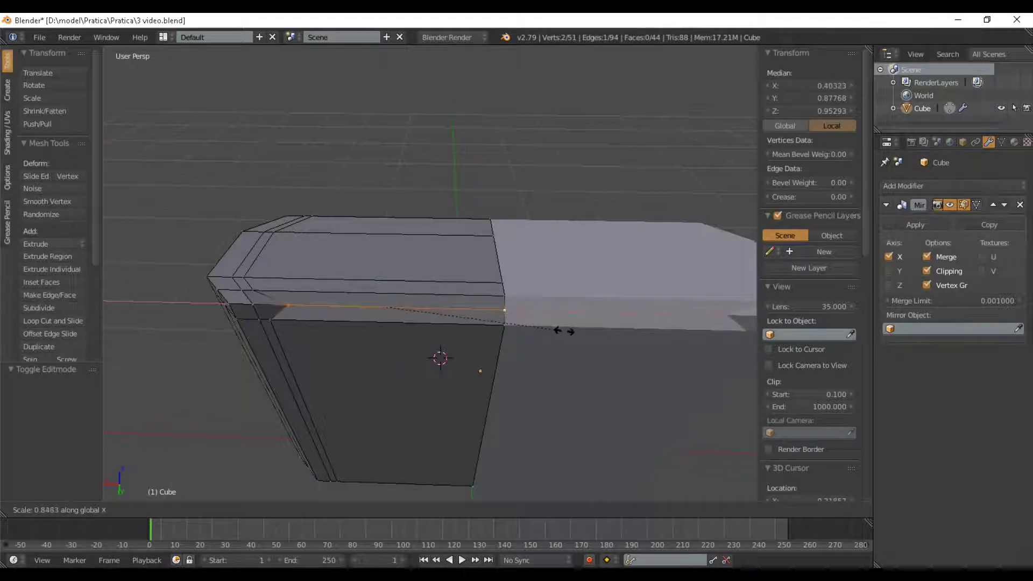
left_click(563, 331)
middle_click_drag(559, 333, 621, 312)
key("Tab")
scroll(689, 339, "down", 3)
key("Tab")
key("Tab")
scroll(708, 342, "up", 2)
key("Tab")
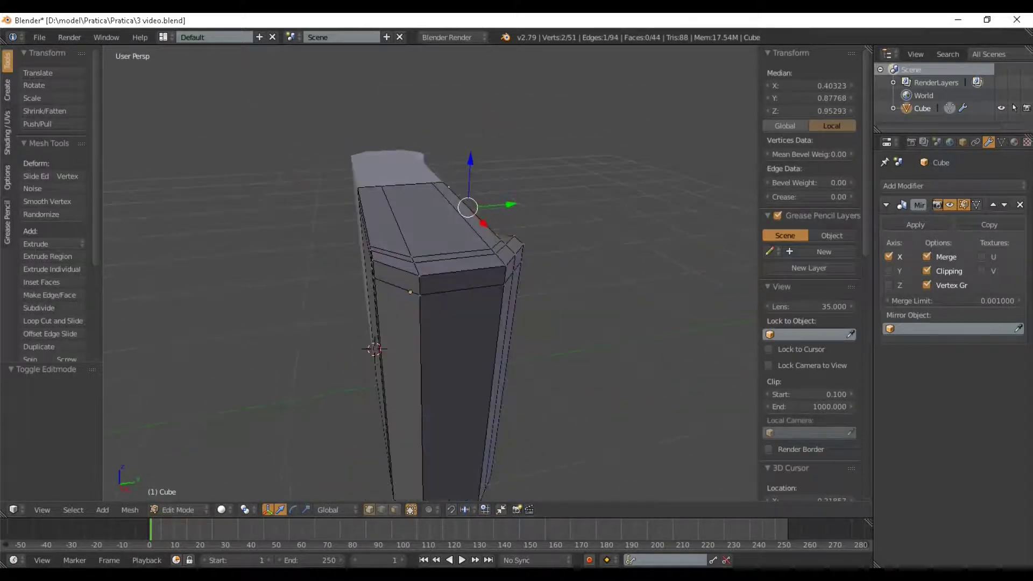
Add a centred lengthwise loop cut through the middle of the half block, leaving it unslid
key("ctrl+r")
left_click(461, 334)
right_click(462, 333)
scroll(462, 334, "down", 2)
middle_click_drag(462, 334, 464, 368)
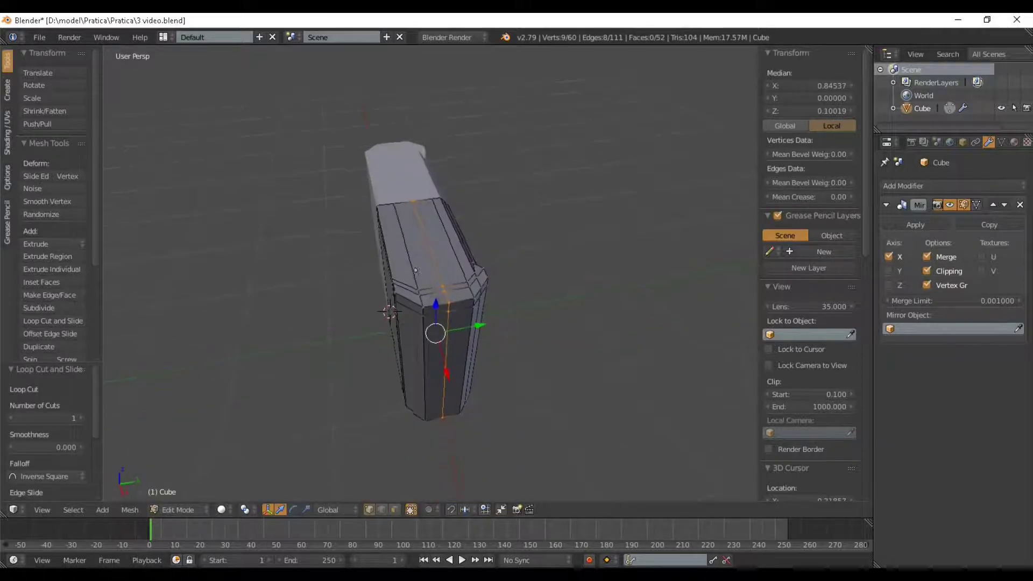
middle_click_drag(416, 271, 421, 244, "shift")
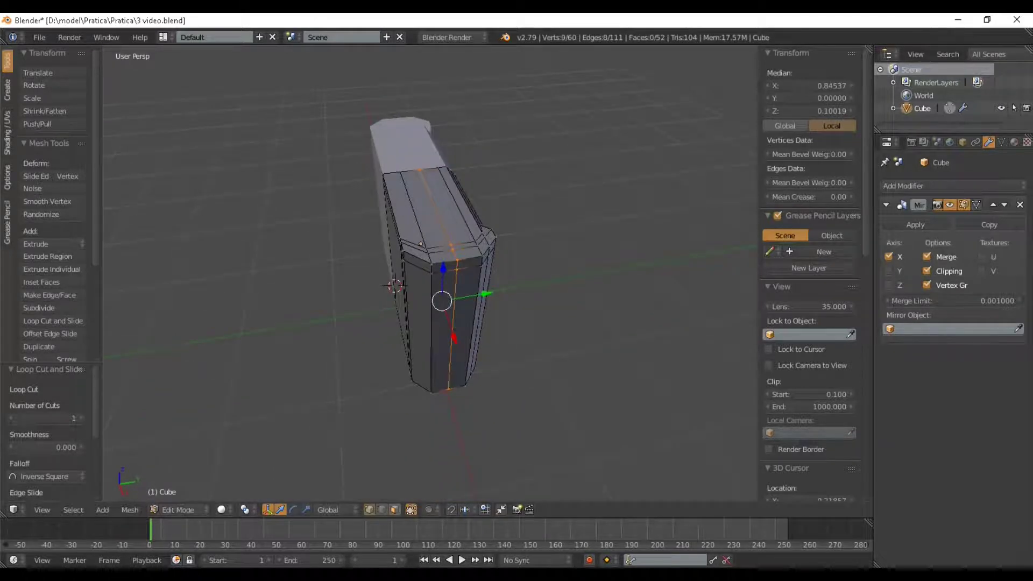
Using face selection in Wireframe shading, box-select the negative-Y side of the centre loop in the right view and delete its faces
key("a")
left_click(221, 510)
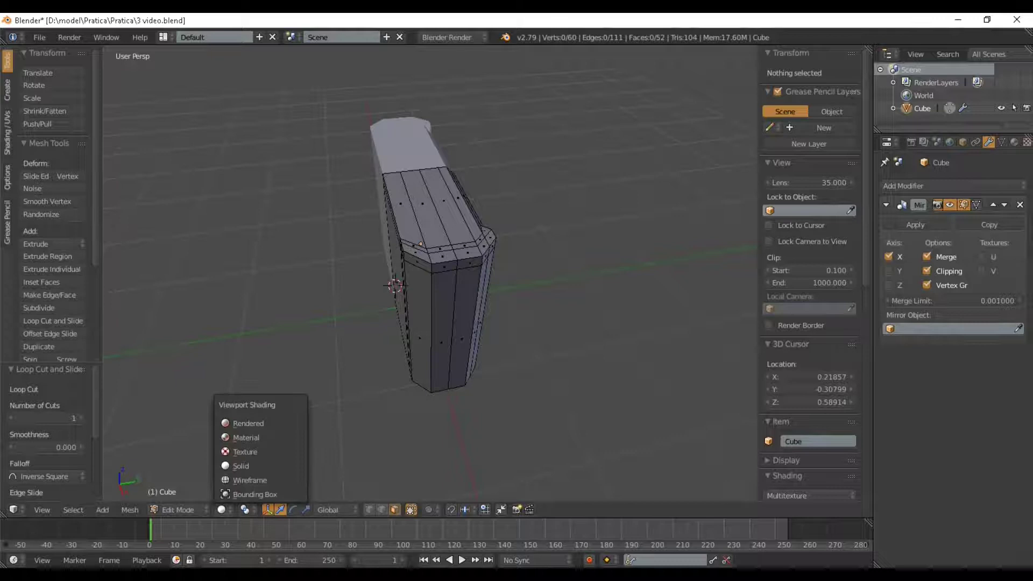
left_click(249, 481)
middle_click_drag(345, 377, 293, 345)
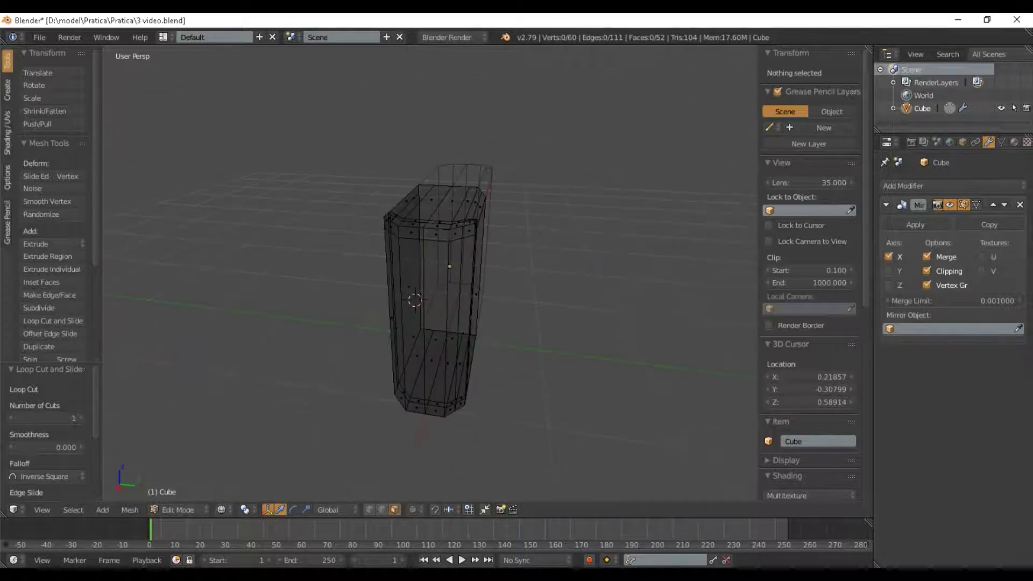
key("KP_1")
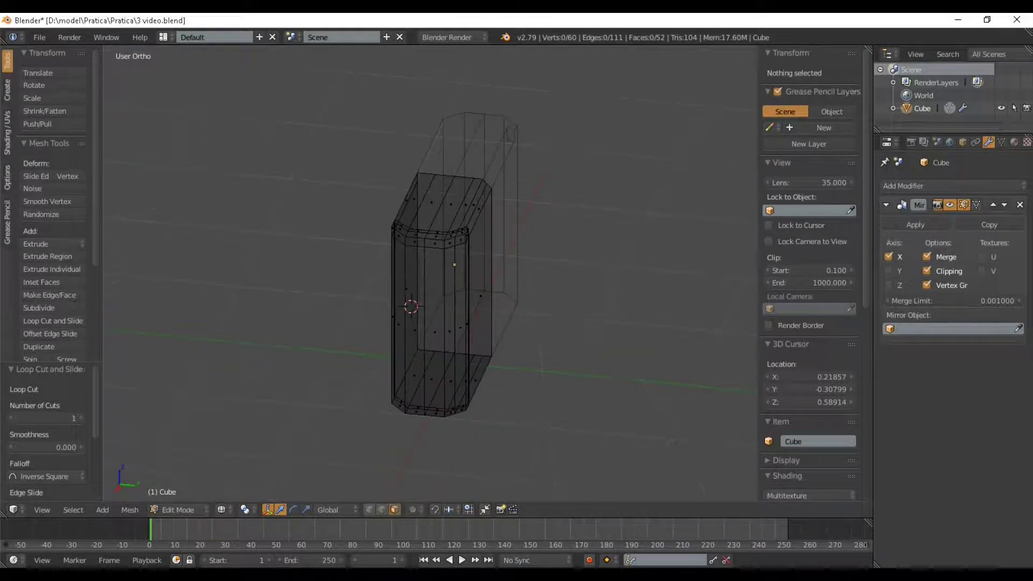
key("KP_3")
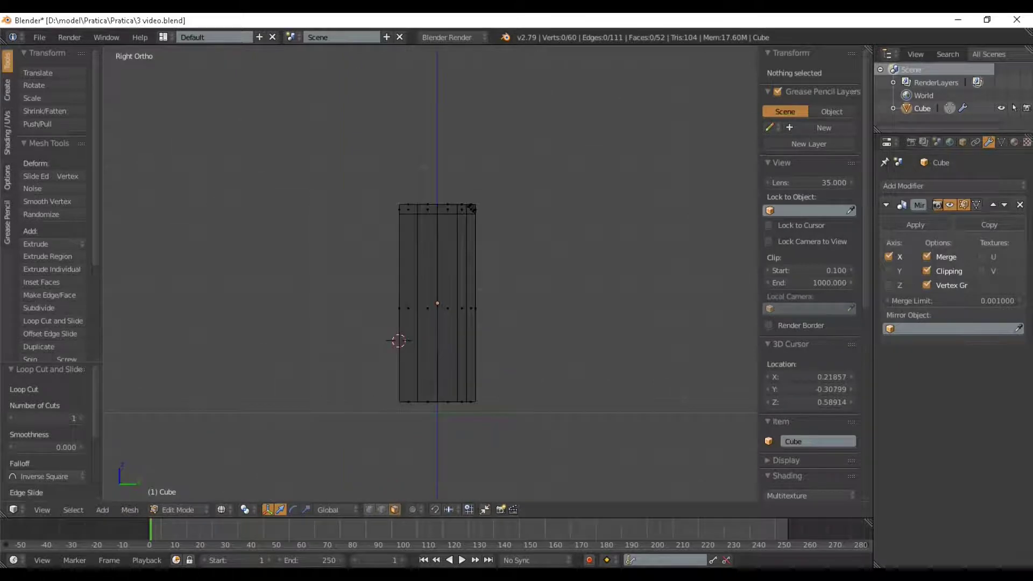
scroll(430, 273, "up", 3)
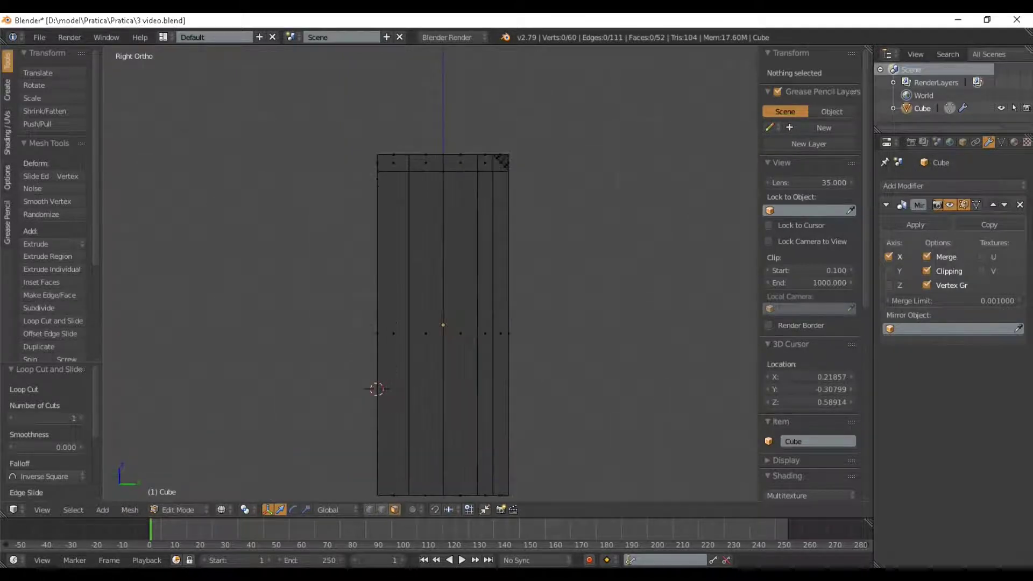
right_click(426, 163)
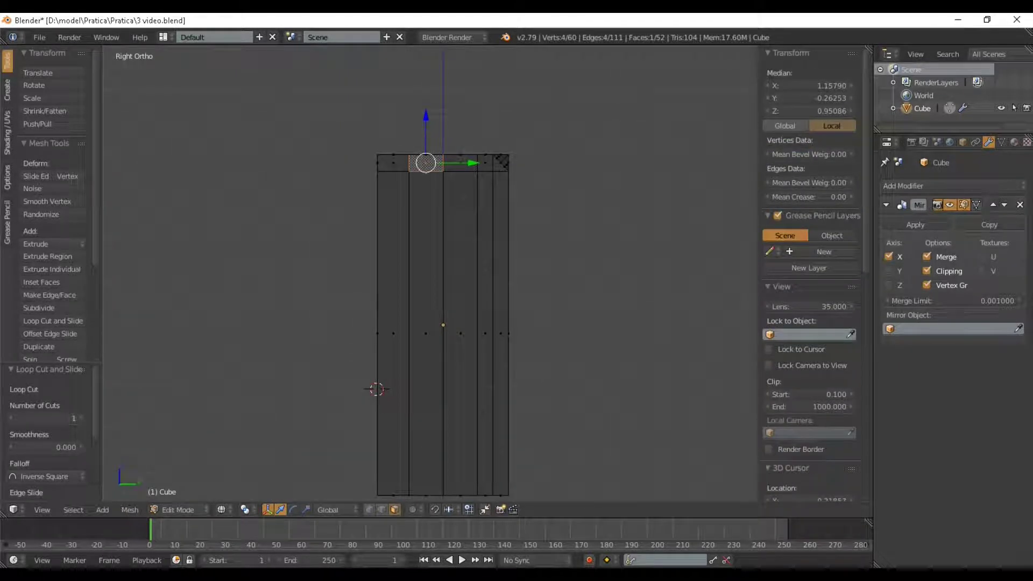
scroll(431, 277, "down", 2)
key("b")
left_click_drag(371, 152, 434, 441)
scroll(435, 441, "up", 2)
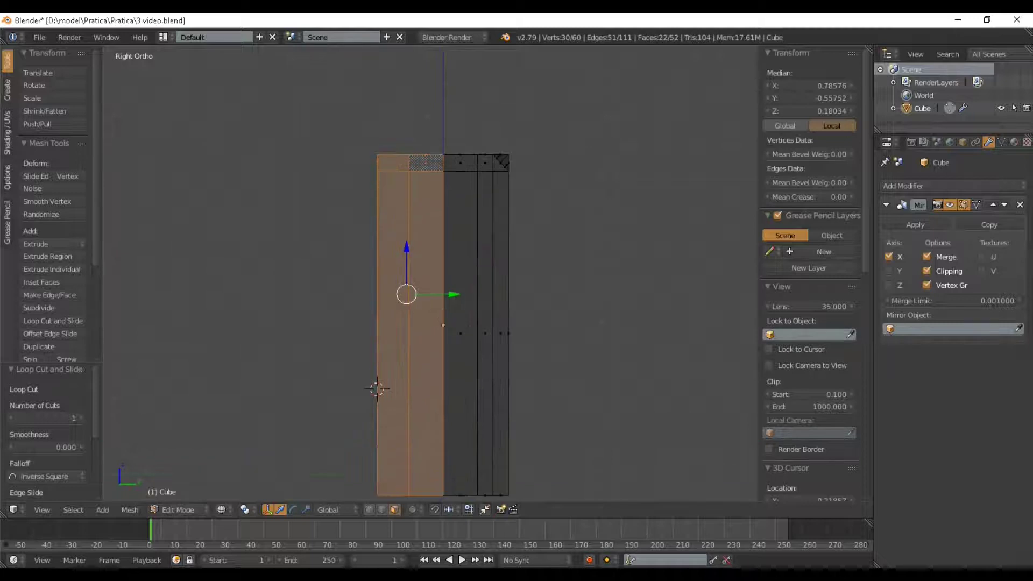
key("x")
left_click(428, 344)
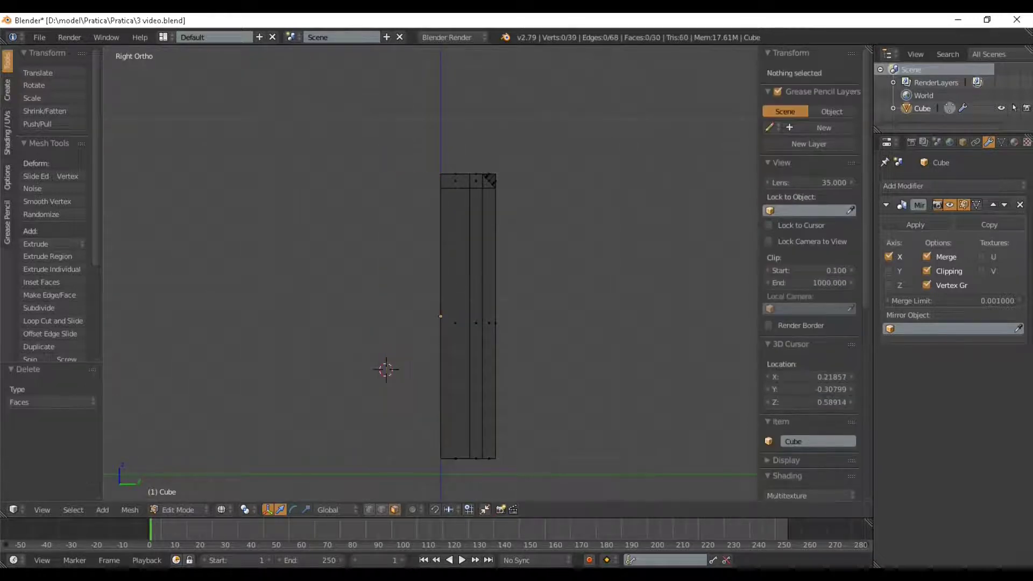
Switch back to Solid shading in perspective view and inspect the remaining quarter and its open side
key("KP_5")
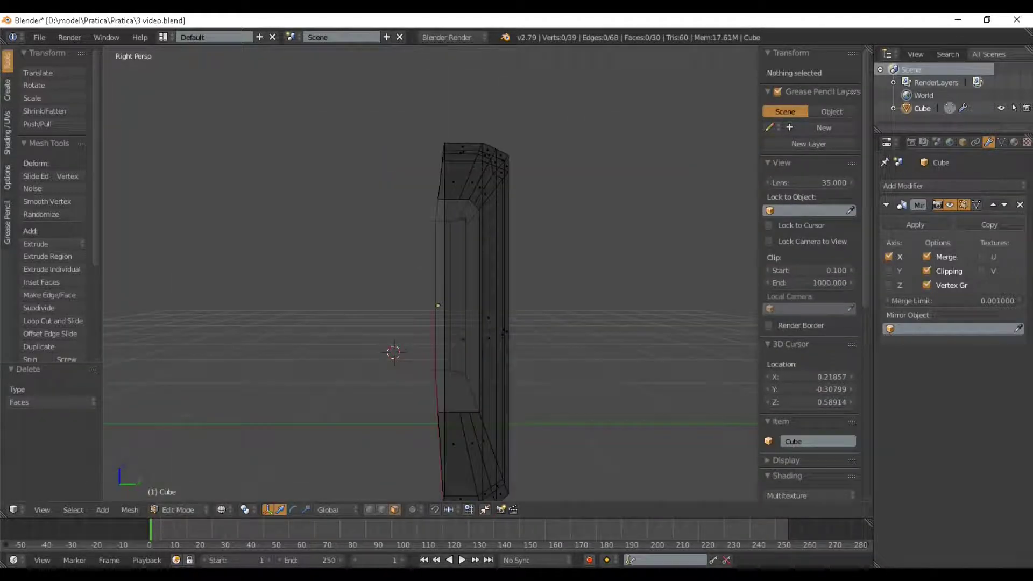
left_click(226, 509)
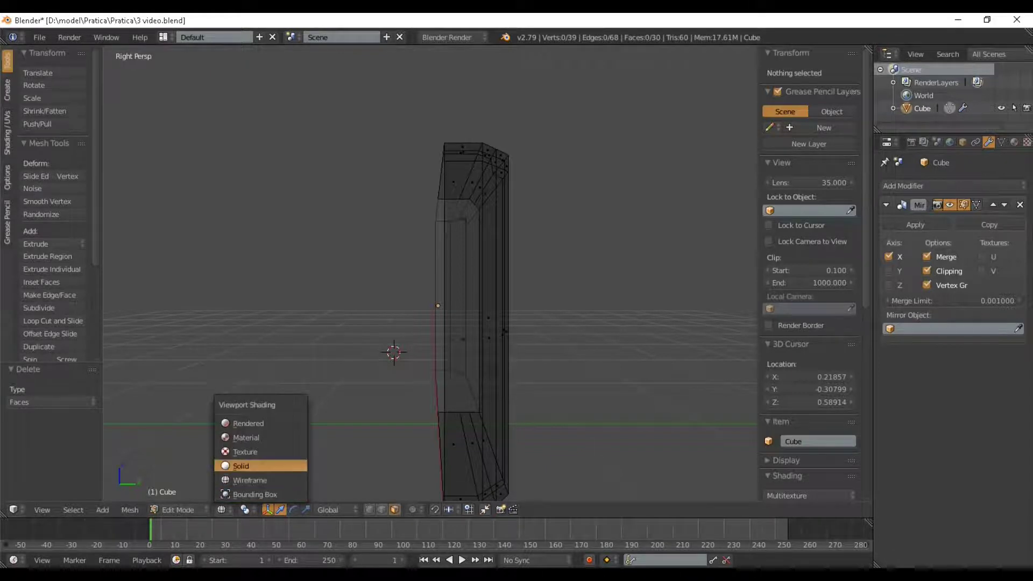
left_click(242, 466)
scroll(430, 275, "down", 3)
key("Tab")
mouse_move(388, 301)
middle_mouse_down()
mouse_move(442, 366)
mouse_move(318, 350)
mouse_move(395, 331)
mouse_move(424, 352)
mouse_move(426, 373)
mouse_move(411, 370)
middle_mouse_up()
key("Tab")
scroll(424, 352, "up", 1)
Enable the Y axis in the Mirror modifier, check the block in Object Mode, and return to Edit Mode
key("Tab")
left_click(889, 271)
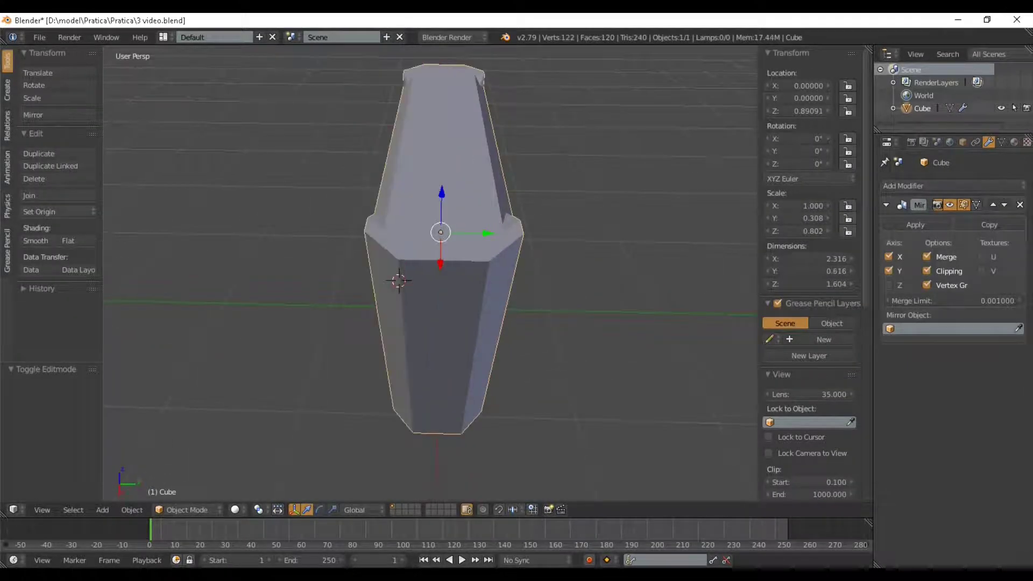
mouse_move(420, 334)
middle_mouse_down()
mouse_move(479, 336)
mouse_move(481, 296)
mouse_move(420, 350)
mouse_move(473, 344)
mouse_move(436, 270)
mouse_move(398, 296)
mouse_move(291, 336)
mouse_move(404, 258)
mouse_move(328, 320)
mouse_move(382, 336)
mouse_move(360, 326)
mouse_move(368, 344)
mouse_move(423, 348)
middle_mouse_up()
key("Tab")
key("Tab")
scroll(291, 336, "down", 3)
scroll(329, 320, "up", 3)
key("Tab")
scroll(360, 326, "up", 2)
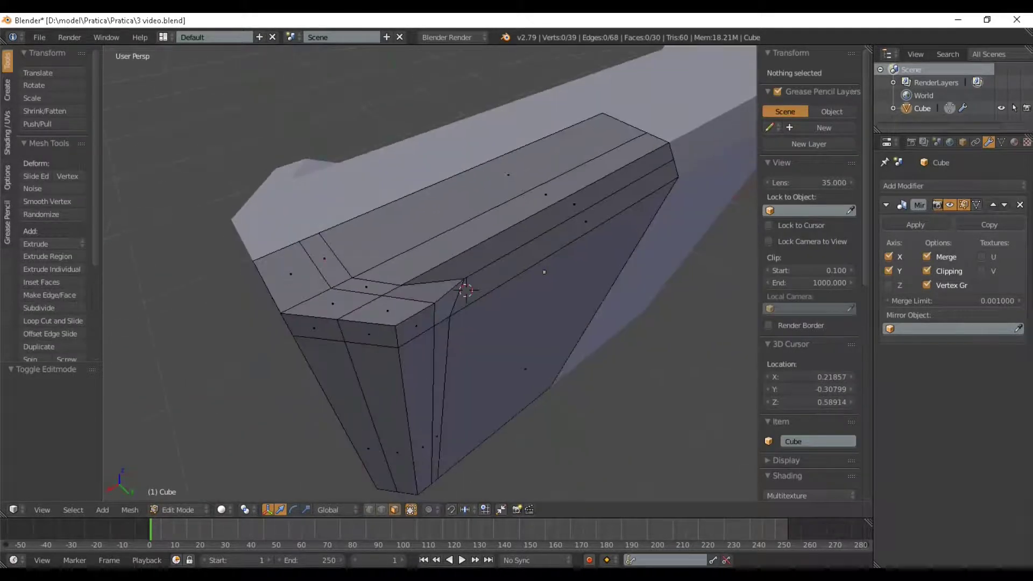
Add a centred horizontal loop cut in the narrow top band and a lengthwise one through the outer positive-Y strip
key("ctrl+r")
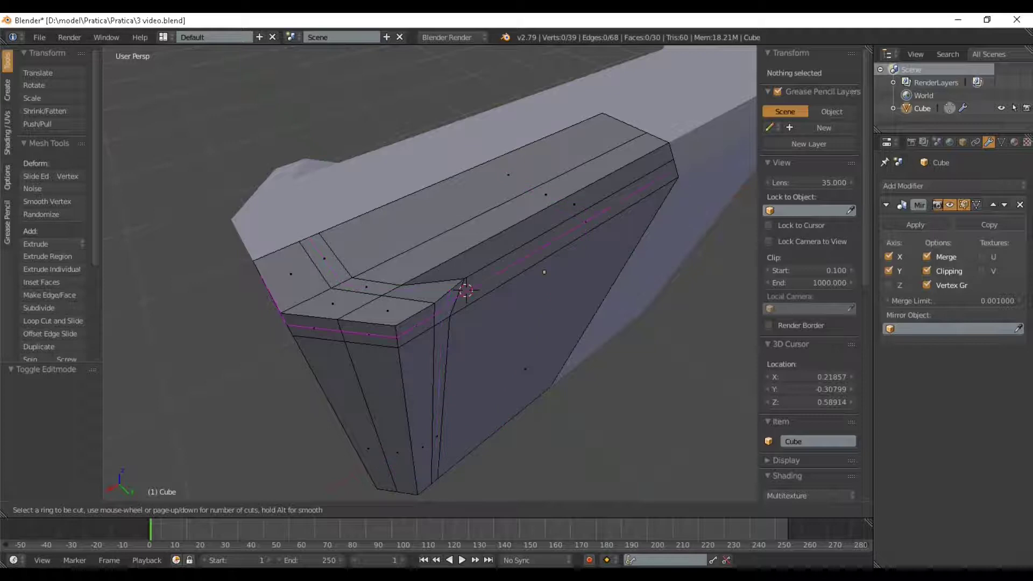
key("Return")
key("Return")
key("ctrl+r")
key("Return")
key("Return")
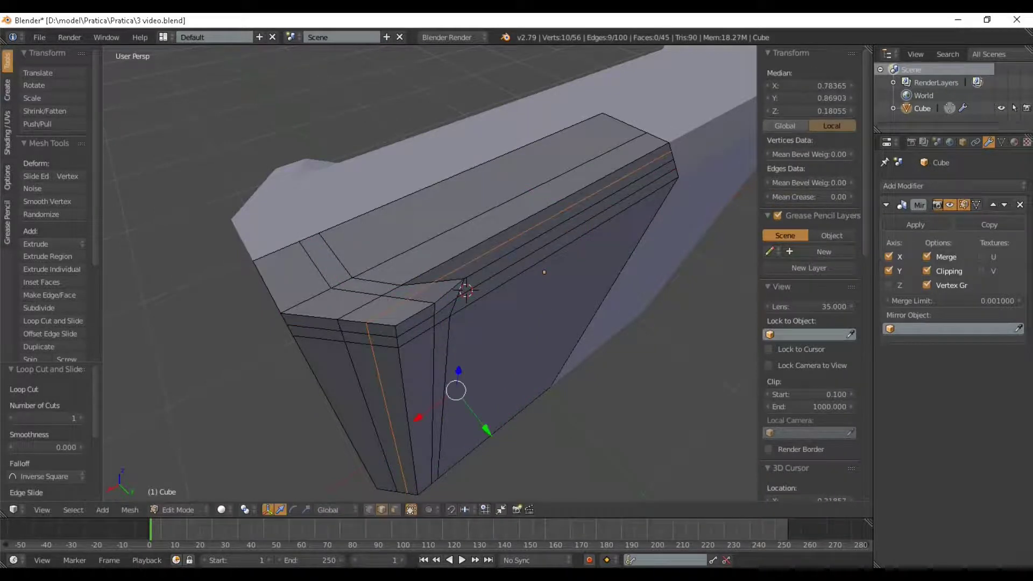
In vertex selection, move the end vertex of the recessed edge about 0.036 along X toward the chamfered end
middle_click_drag(474, 301, 426, 275)
scroll(425, 272, "up", 1)
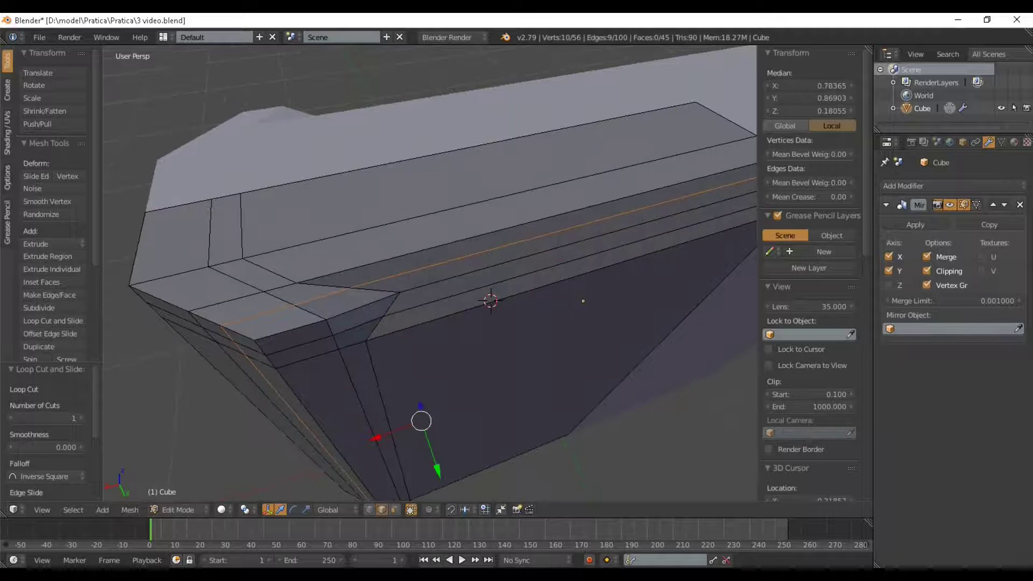
left_click(369, 509)
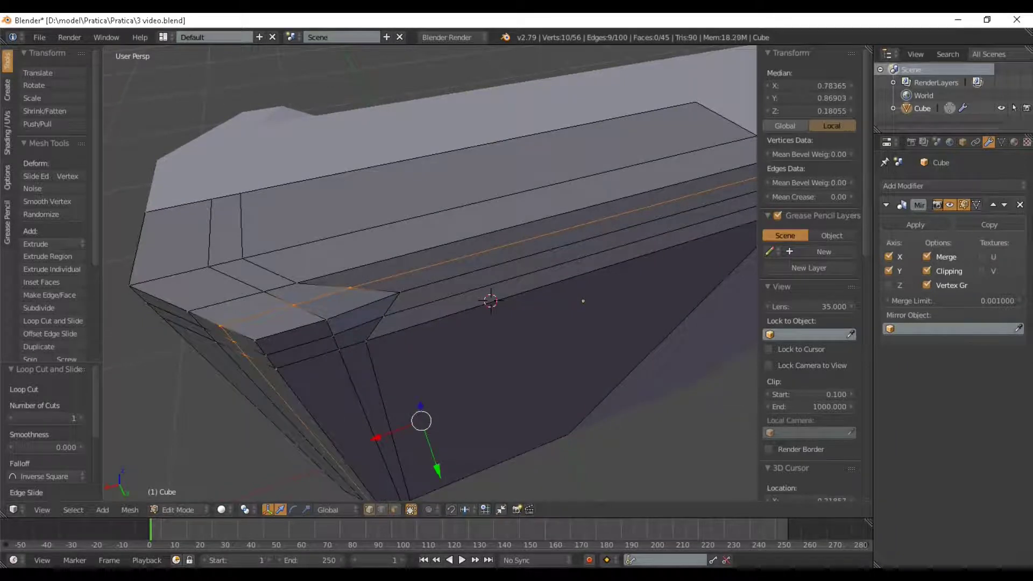
right_click(391, 295)
key("g")
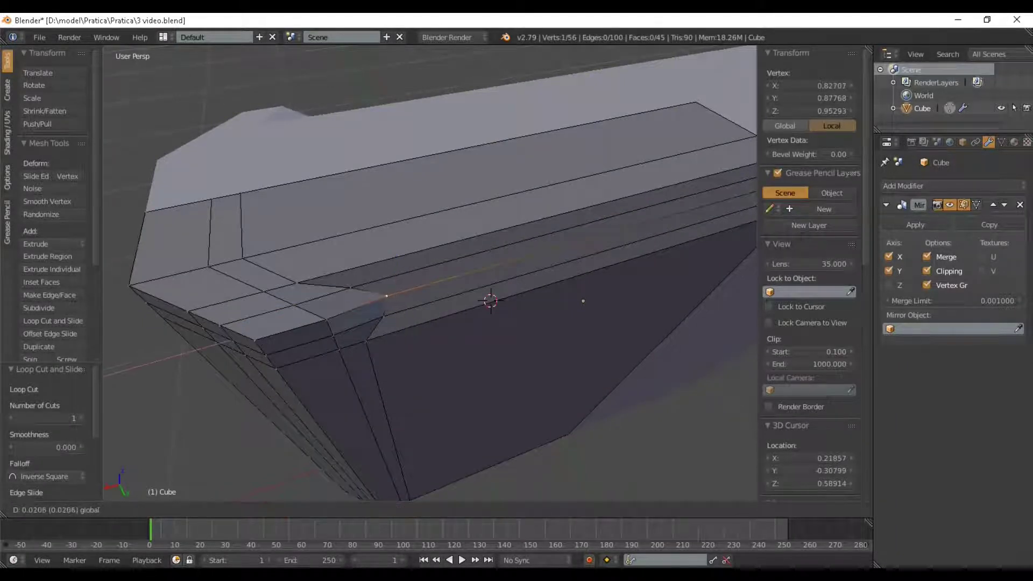
key("x")
key("Return")
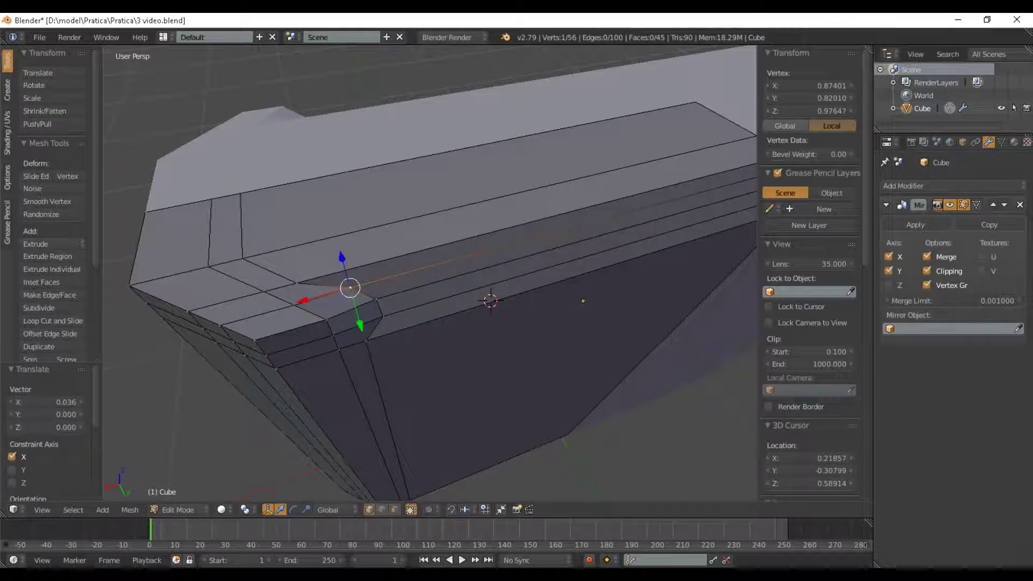
Move the adjacent upper notch vertex along X toward the mirror seam and check the shape in Object Mode
key("g")
key("x")
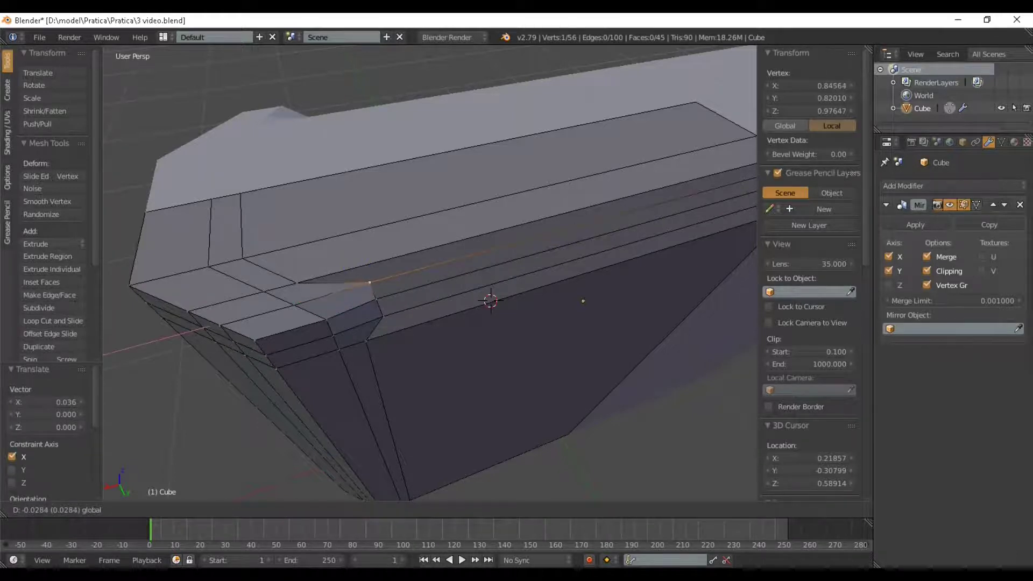
key("Return")
scroll(431, 275, "down", 8)
middle_click_drag(377, 290, 623, 362)
scroll(458, 291, "up", 2)
key("Tab")
scroll(435, 279, "up", 3)
Move the top-face notch vertex about 0.087 along X toward the mirror seam, check the block in Object Mode, and return to Edit Mode
key("Tab")
scroll(435, 279, "up", 3)
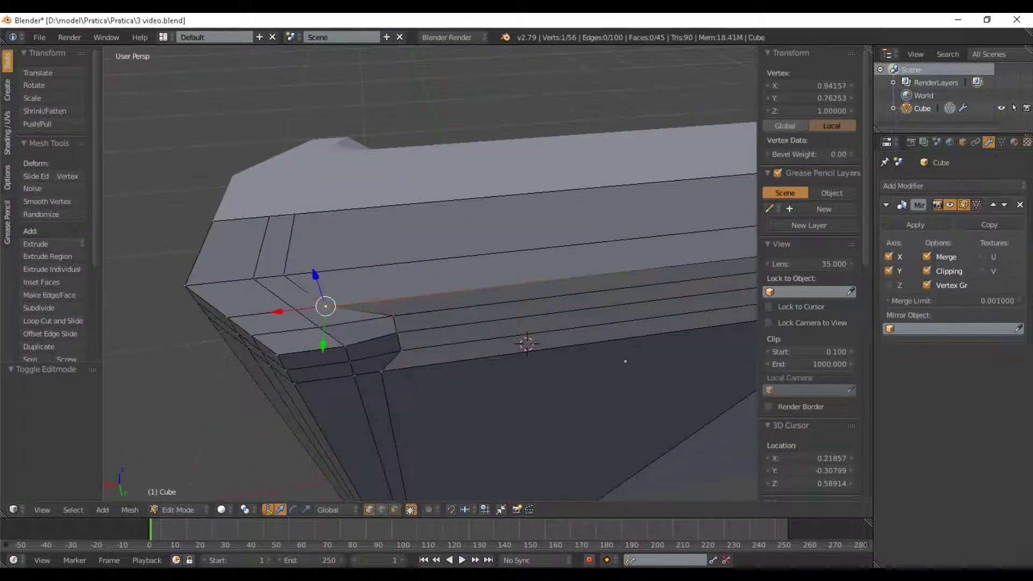
key("g")
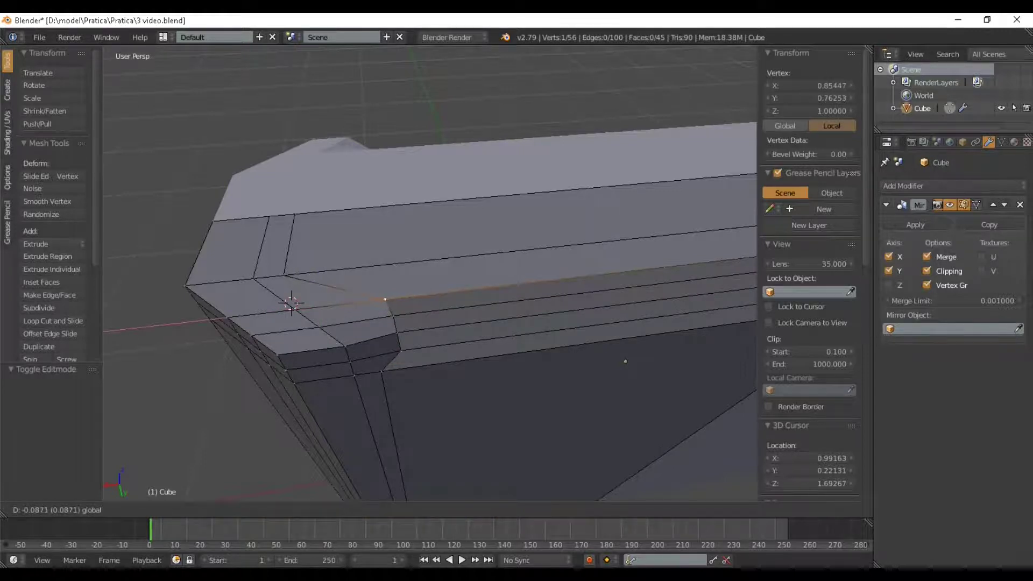
left_click(626, 361)
scroll(625, 361, "down", 5)
key("Tab")
middle_click_drag(625, 361, 543, 221)
middle_click_drag(431, 301, 409, 253)
key("Tab")
Move the lower notch vertex along X toward the mirror seam to about X 0.839 and check the shape in Object Mode
scroll(430, 269, "up", 4)
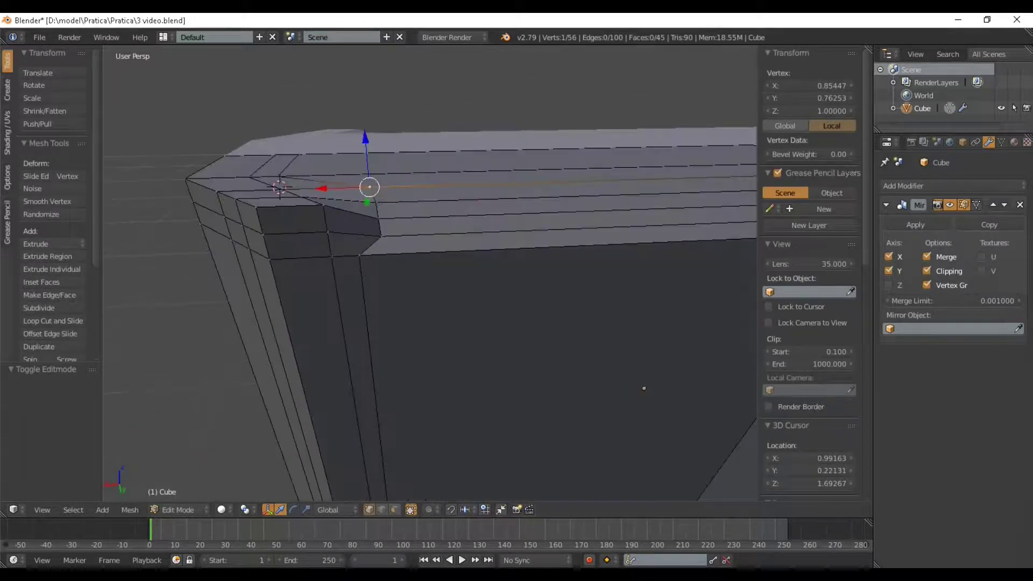
right_click(370, 255)
key("g")
key("x")
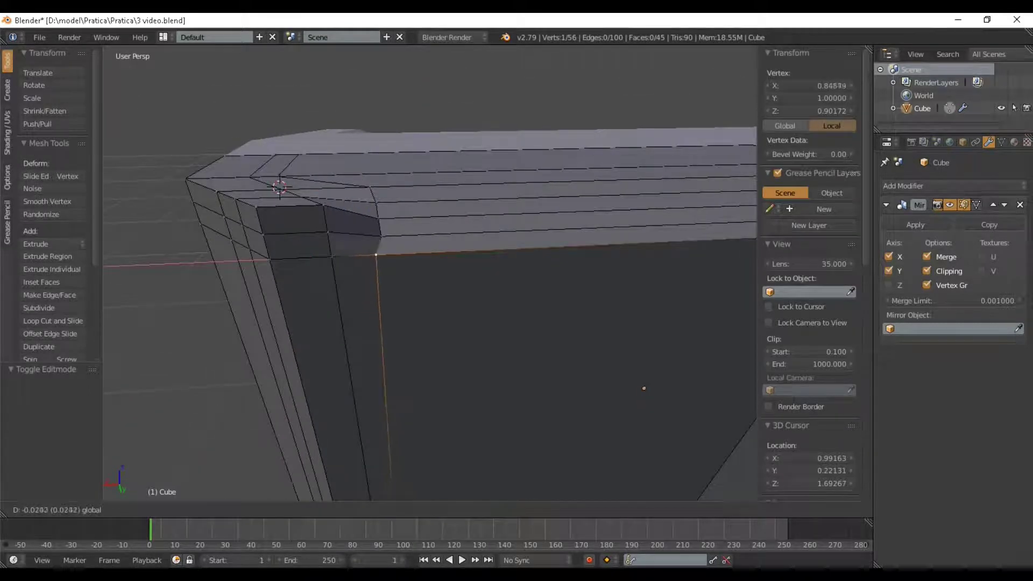
left_click(644, 388)
key("Tab")
scroll(644, 388, "down", 3)
middle_click_drag(644, 388, 592, 242)
key("Tab")
key("Tab")
key("Tab")
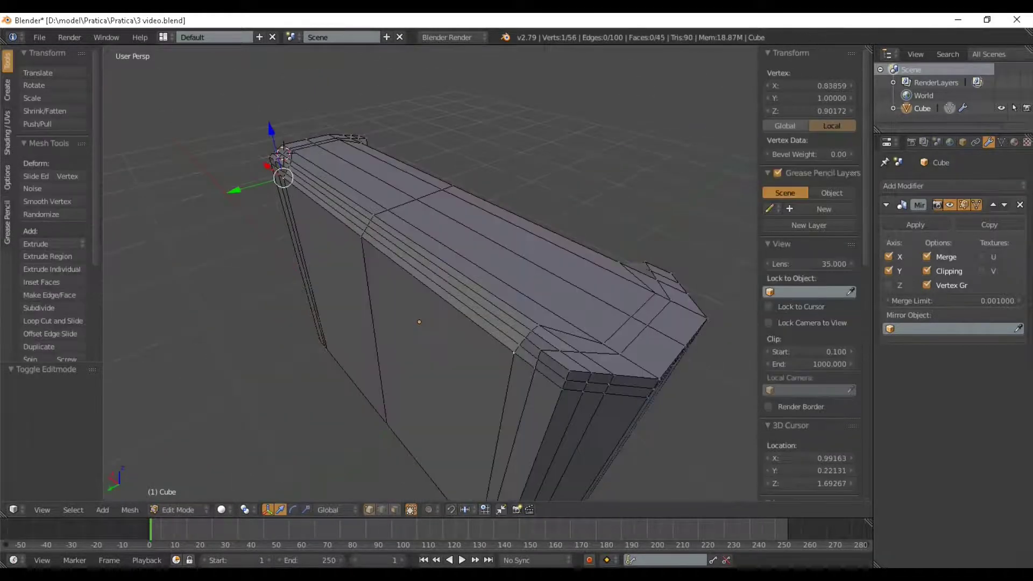
In Object Mode, add a 32-vertex cylinder and scale it uniformly to about 0.141
middle_click_drag(409, 301, 392, 276)
key("Tab")
scroll(431, 302, "down", 3)
key("shift+a")
mouse_move(392, 276)
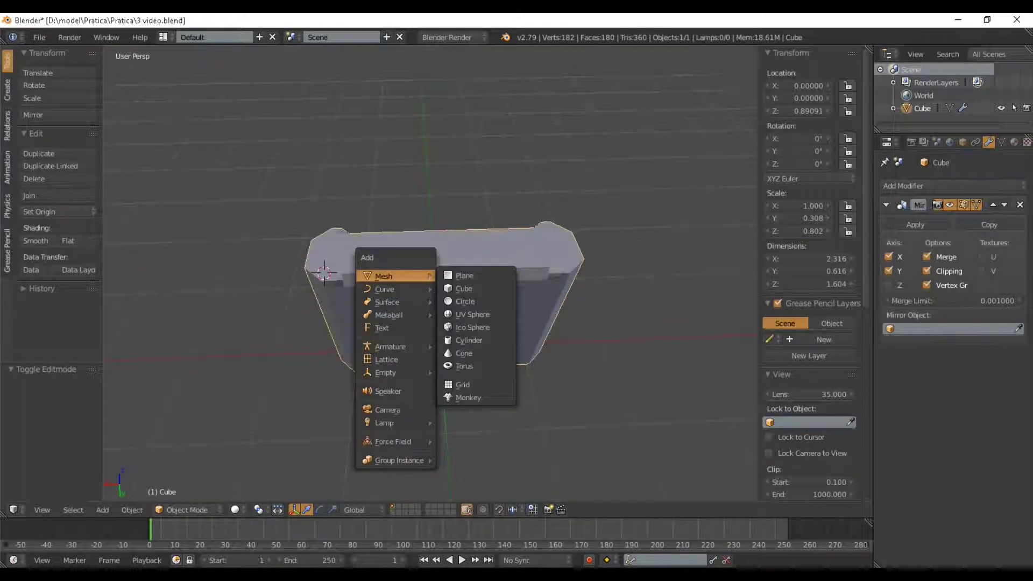
left_click(468, 340)
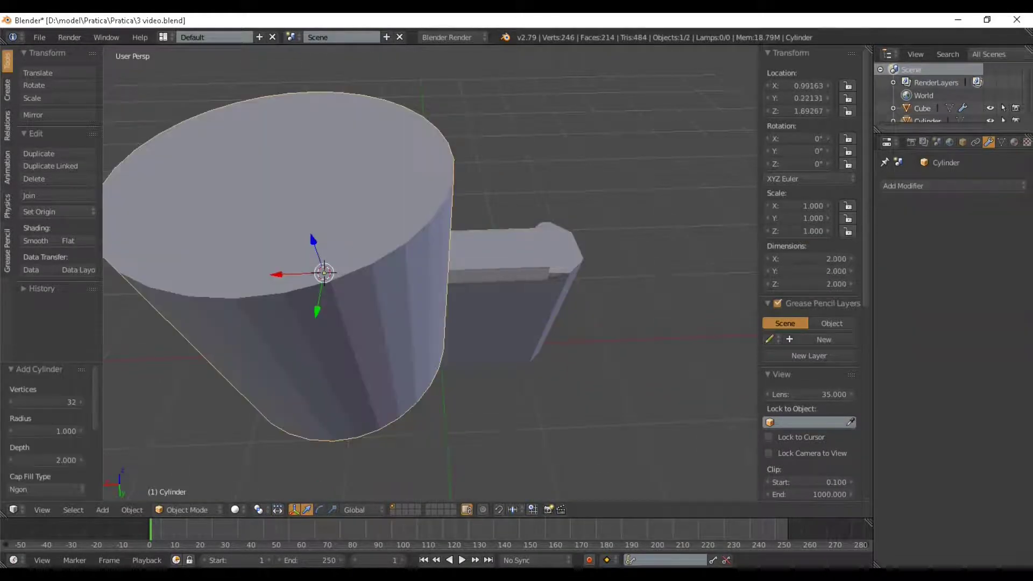
middle_click_drag(468, 340, 519, 349)
scroll(519, 348, "down", 3)
key("s")
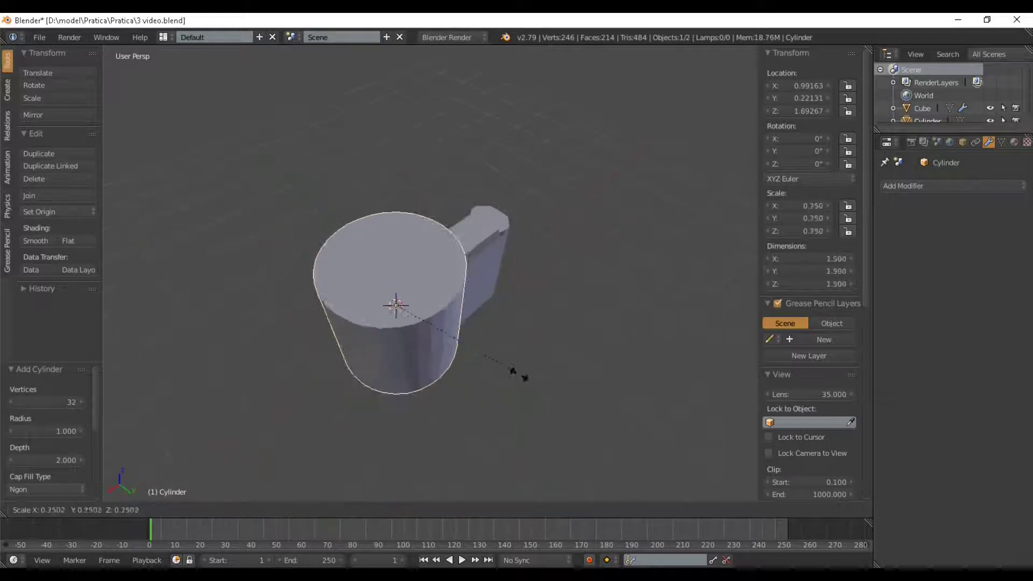
left_click(404, 323)
Move the cylinder about -0.230 along Y and -0.108 along X onto the block's chamfered end
scroll(404, 323, "up", 4)
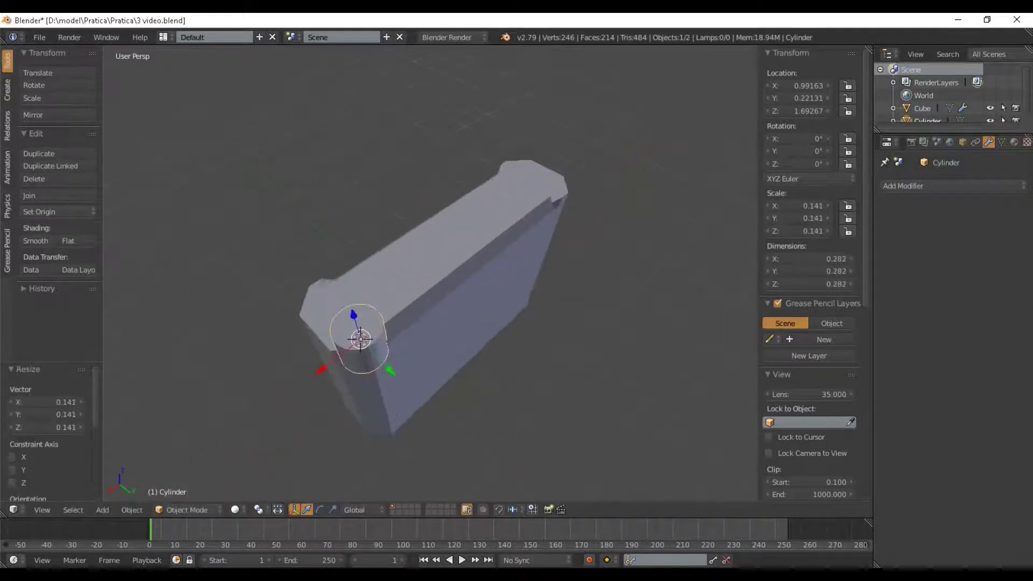
key("g")
left_click(404, 347)
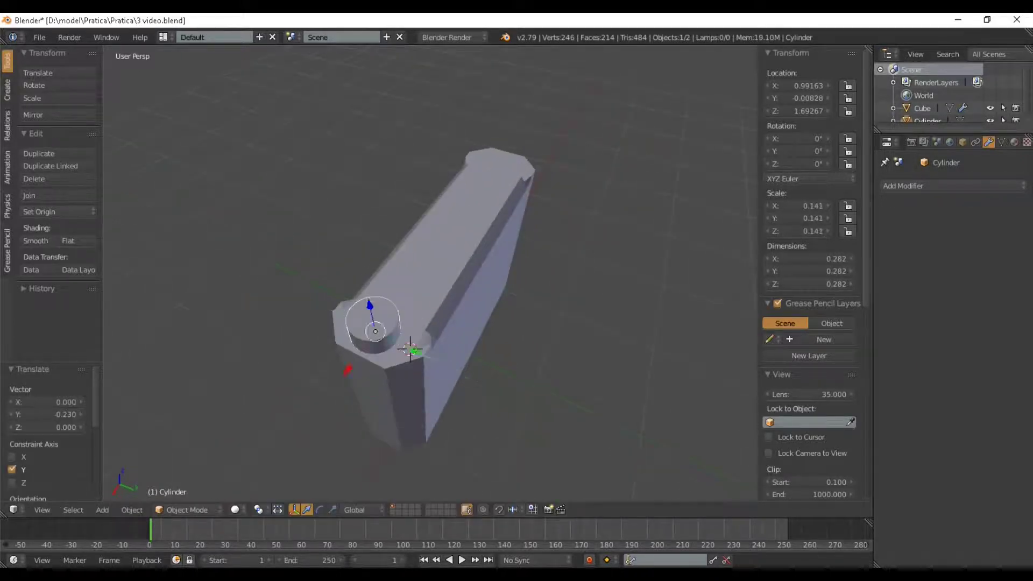
middle_click_drag(409, 350, 352, 334)
key("g")
key("x")
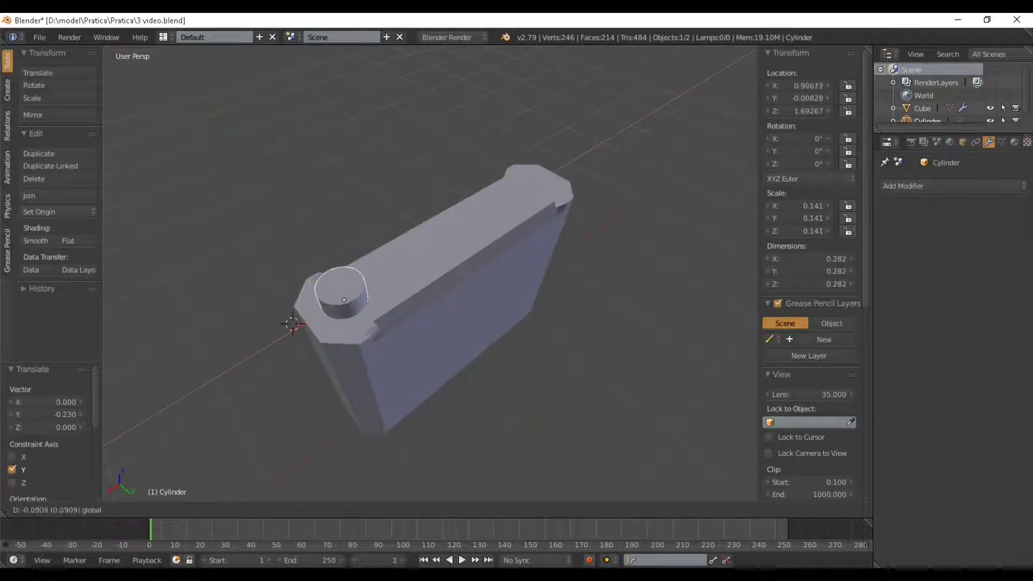
key("Return")
Shift the cylinder about a further -0.033 along X, toward the middle of the block's top face
middle_click_drag(409, 323, 417, 358)
scroll(431, 336, "up", 2)
middle_click_drag(560, 317, 482, 326)
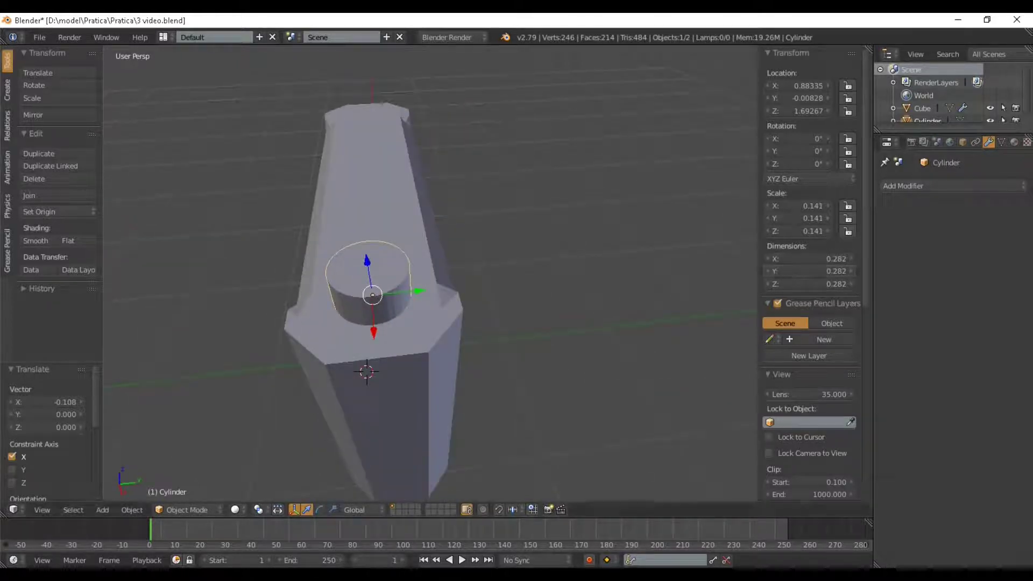
middle_click_drag(538, 363, 468, 216)
key("g")
key("x")
left_click(591, 323)
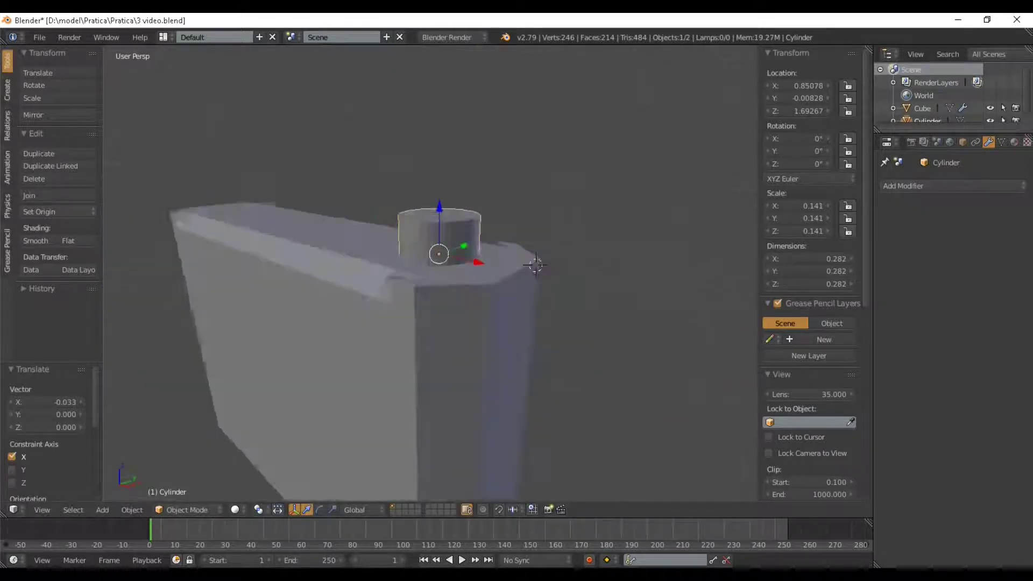
Add a Boolean modifier to the block with the cylinder as its object
scroll(458, 280, "down", 3)
right_click(376, 323)
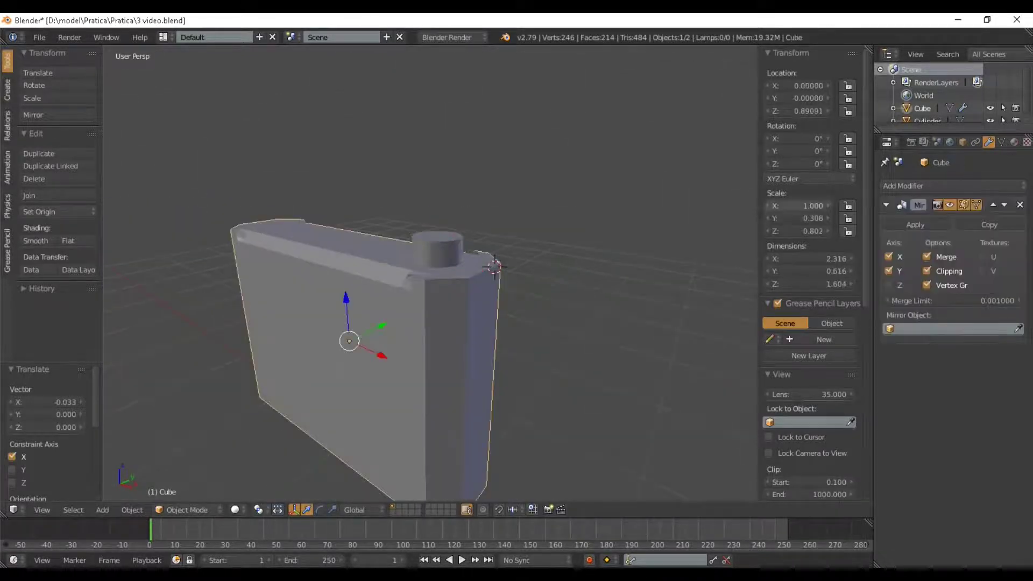
left_click(953, 186)
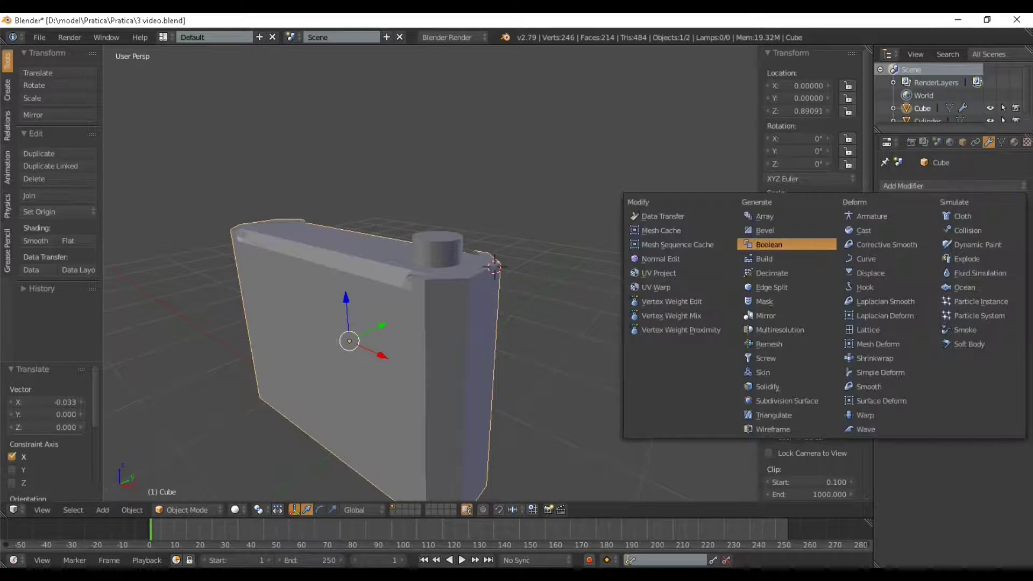
left_click(787, 245)
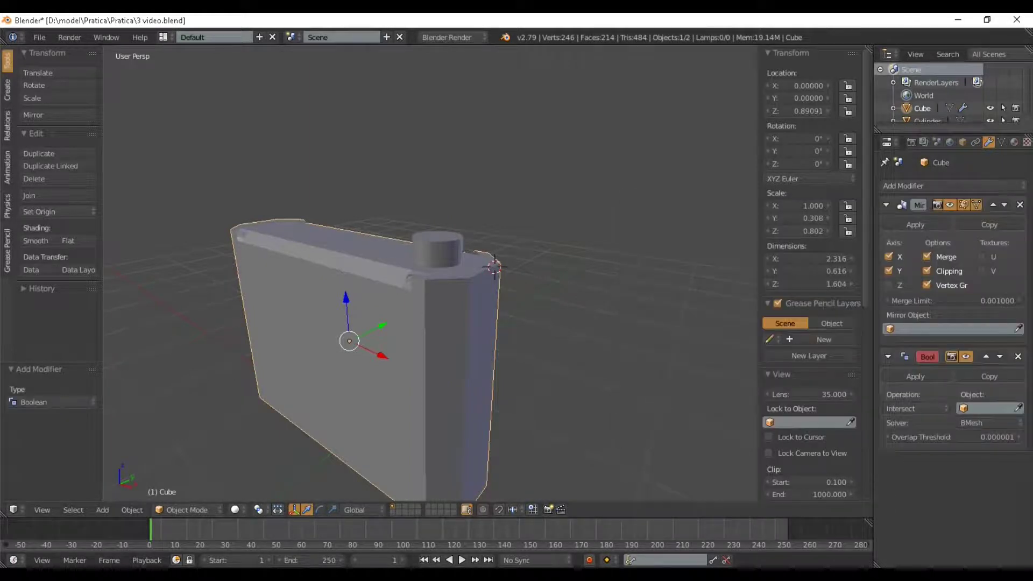
scroll(495, 267, "up", 3)
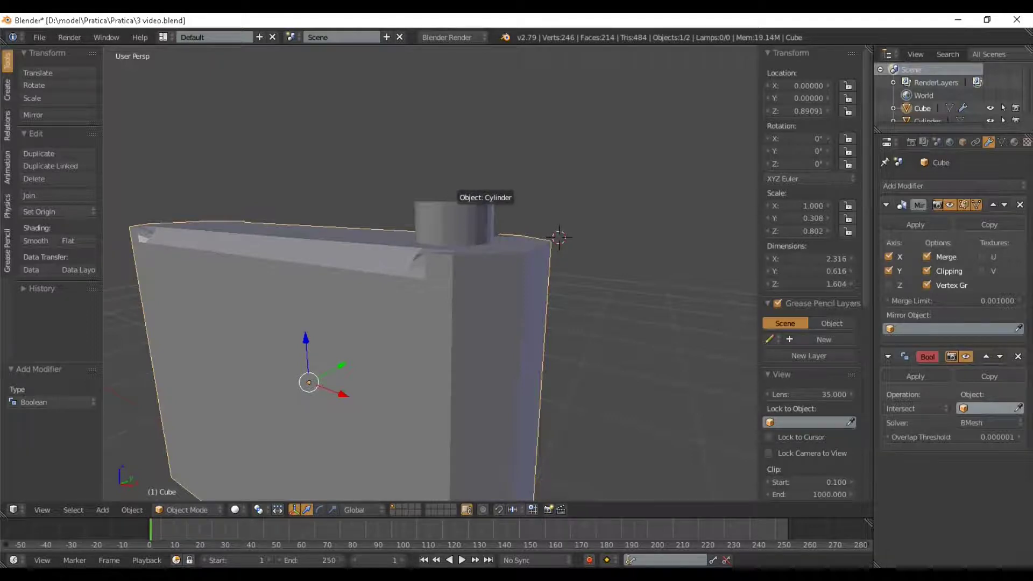
left_click(454, 213)
middle_click_drag(455, 215, 444, 255)
scroll(444, 255, "down", 2)
scroll(443, 256, "up", 1)
scroll(431, 273, "up", 2)
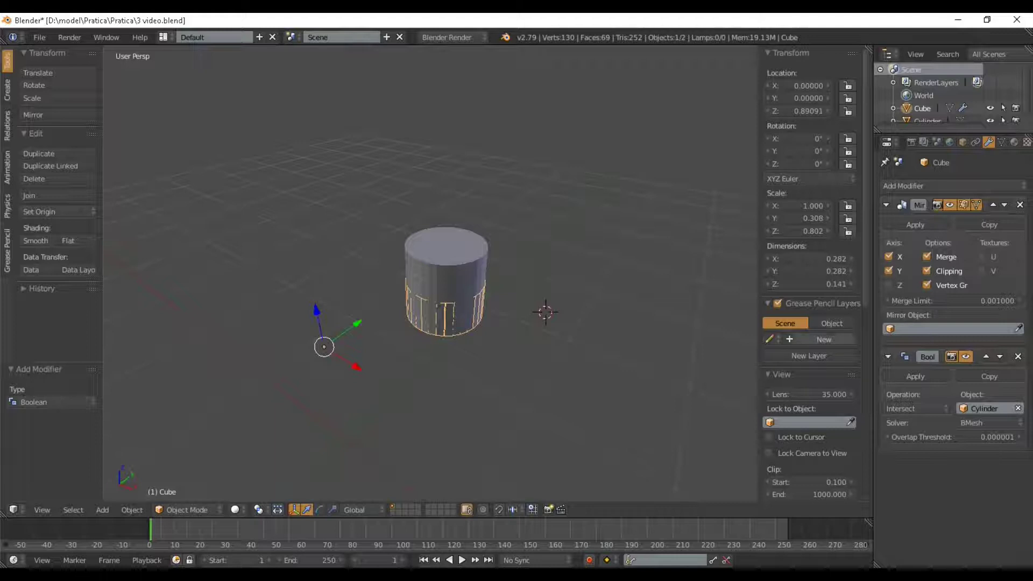
Set the Boolean solver to Carve, preview the Union operation, and set the operation to Difference
left_click(990, 423)
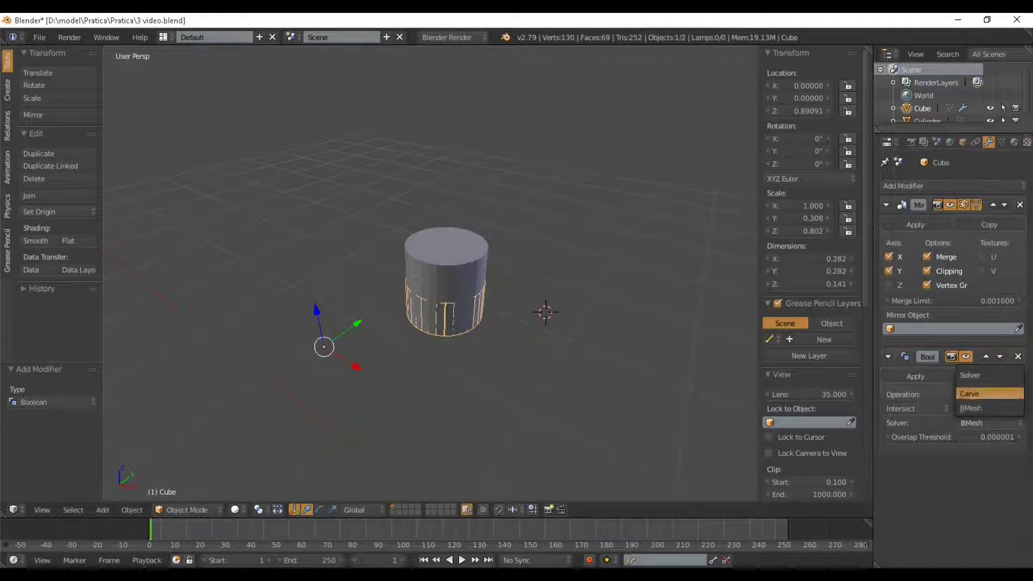
left_click(990, 393)
left_click(915, 408)
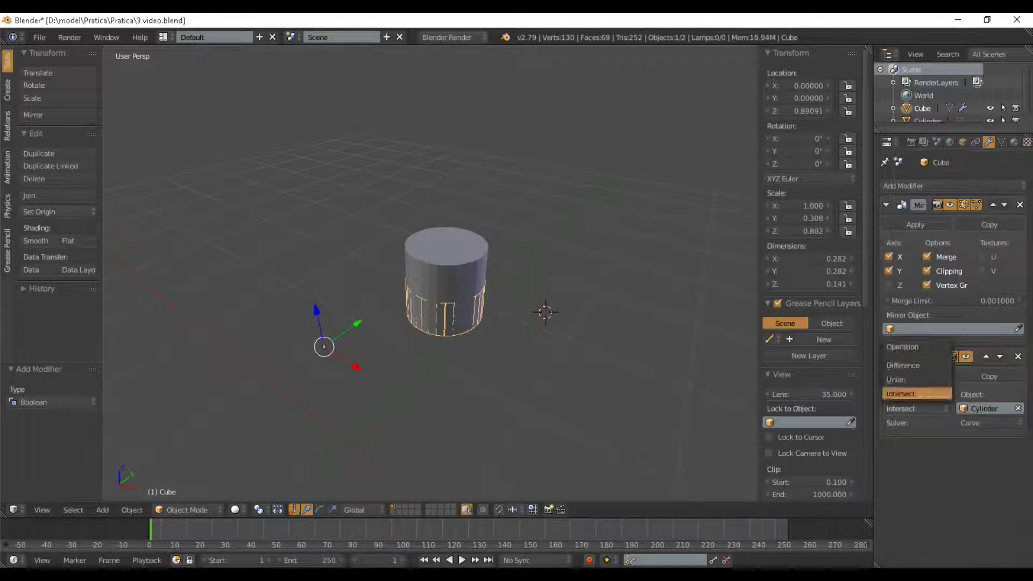
left_click(897, 380)
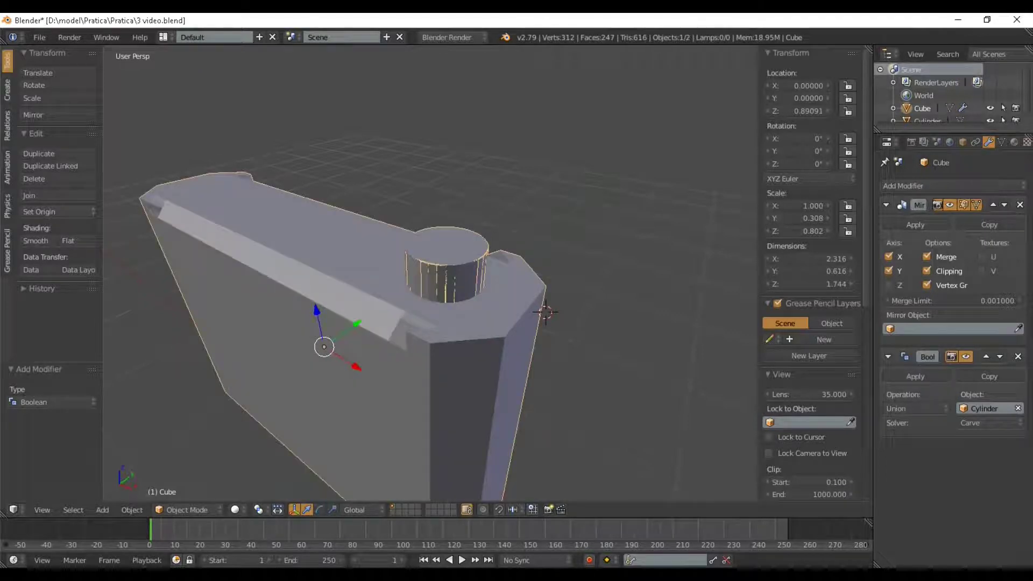
left_click(915, 409)
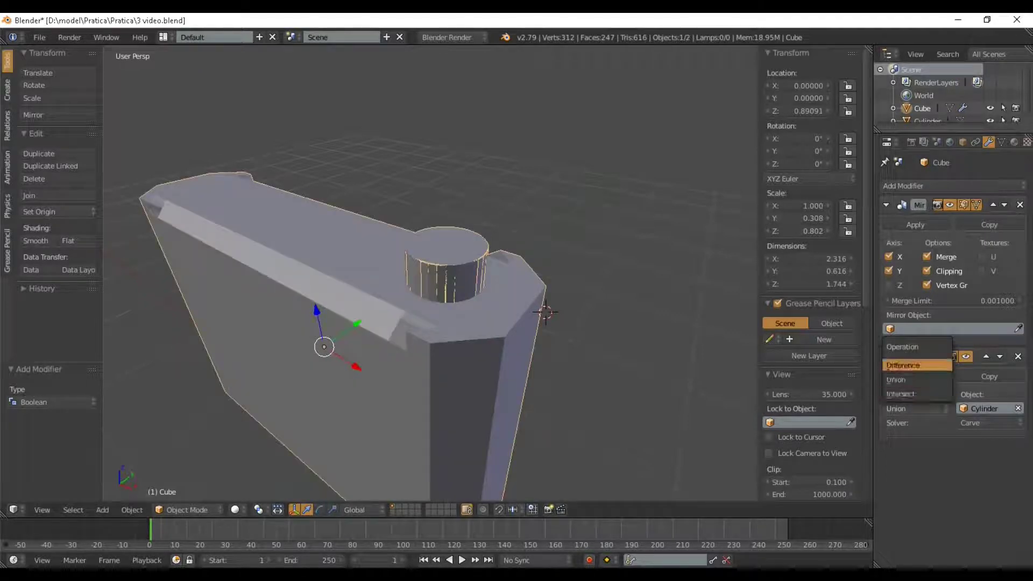
left_click(904, 365)
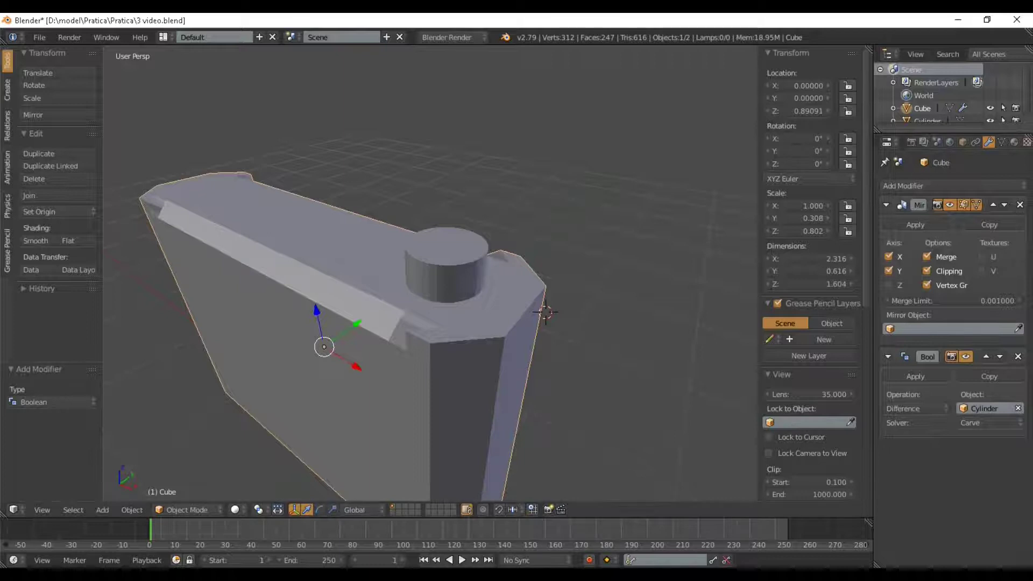
Enlarge the scene object list and temporarily hide the cylinder to examine the Boolean hole in the block's top face
scroll(431, 280, "down", 2)
mouse_move(431, 291)
middle_mouse_down()
mouse_move(484, 285)
mouse_move(396, 293)
mouse_move(436, 286)
middle_mouse_up()
scroll(396, 293, "up", 3)
right_click(456, 269)
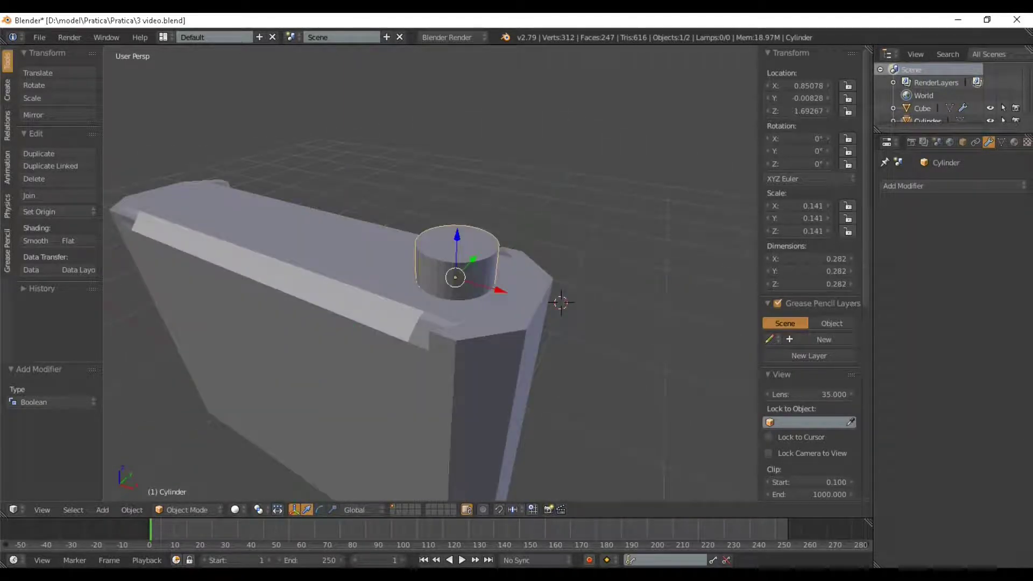
left_click_drag(947, 133, 947, 241)
key("h")
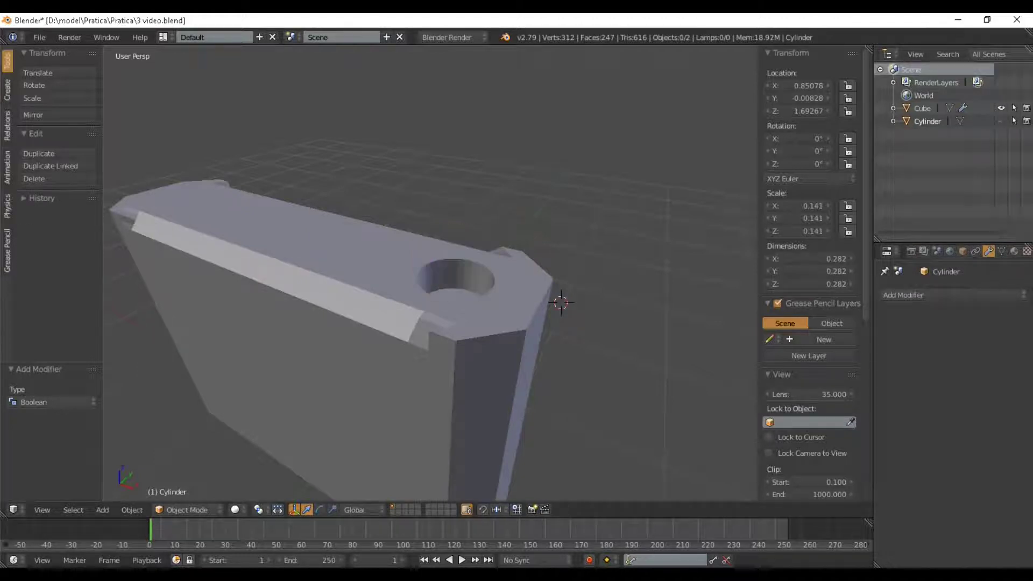
middle_click_drag(484, 280, 543, 264)
key("alt+h")
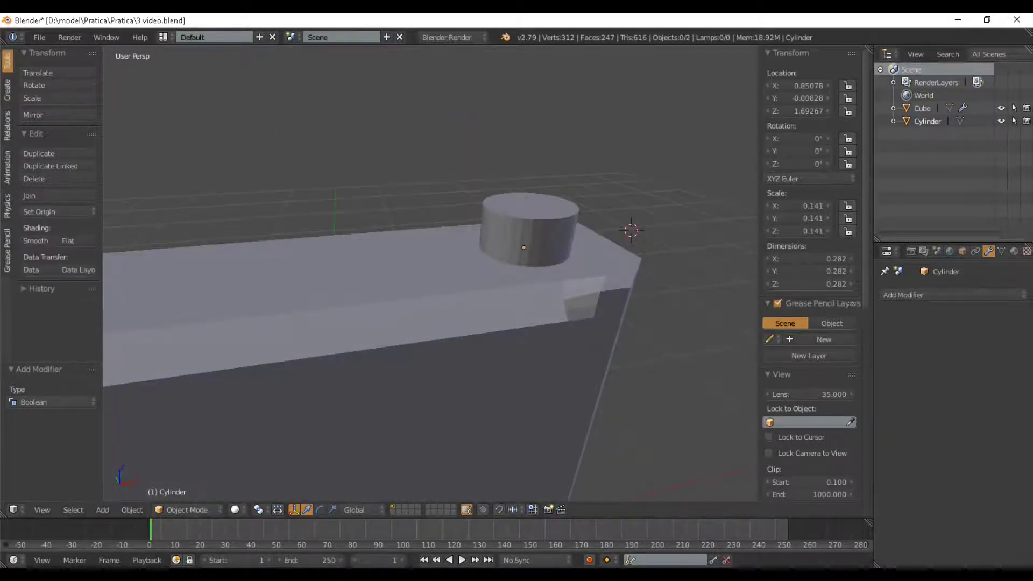
Scale the cylinder along Z by about 1.909 and lower it along Z to about 1.608
scroll(484, 275, "down", 2)
middle_click_drag(484, 274, 428, 261)
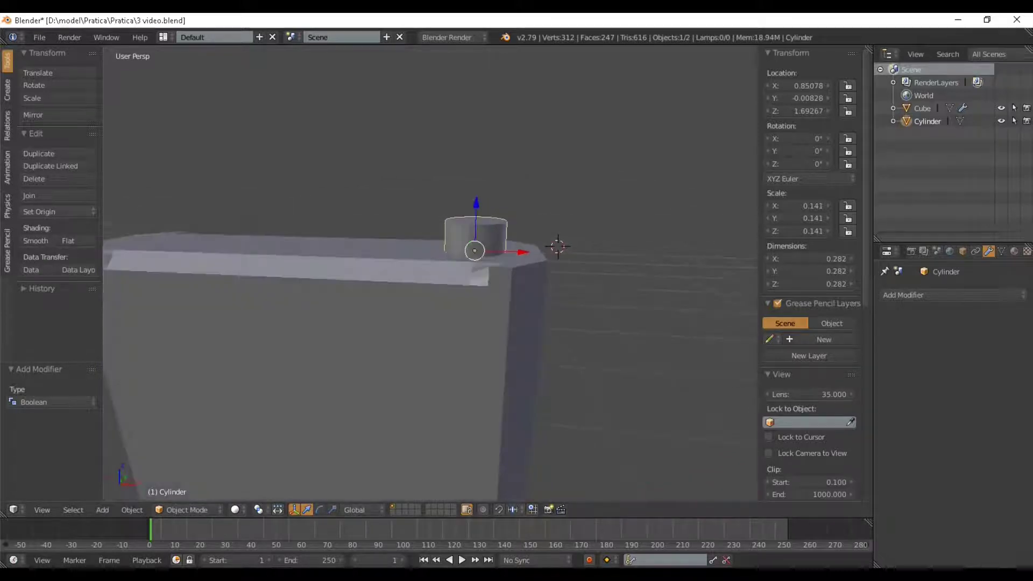
key("s")
key("z")
left_click(487, 288)
key("g")
key("z")
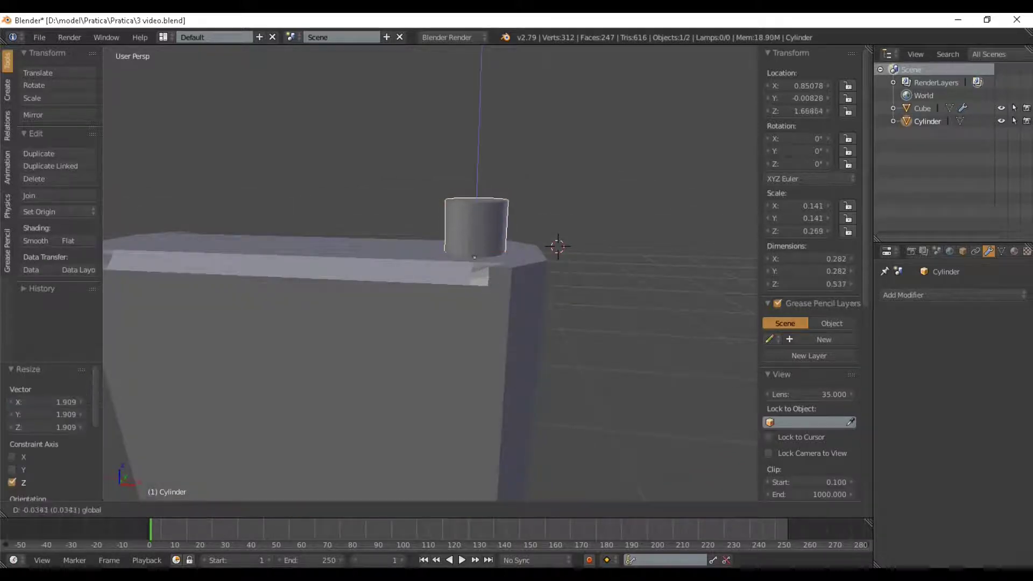
left_click(484, 301)
Hide the stretched cylinder to examine the deepened hole from several angles, and show the cylinder again
key("h")
middle_click_drag(485, 301, 301, 318)
scroll(350, 242, "up", 4)
middle_click_drag(350, 242, 611, 272)
scroll(538, 272, "down", 4)
middle_click_drag(538, 273, 646, 242)
middle_click_drag(500, 271, 541, 253)
left_click(1001, 121)
Duplicate the cylinder and move the copy about -1.745 along X to the block's opposite end
right_click(426, 263)
key("shift+d")
key("Escape")
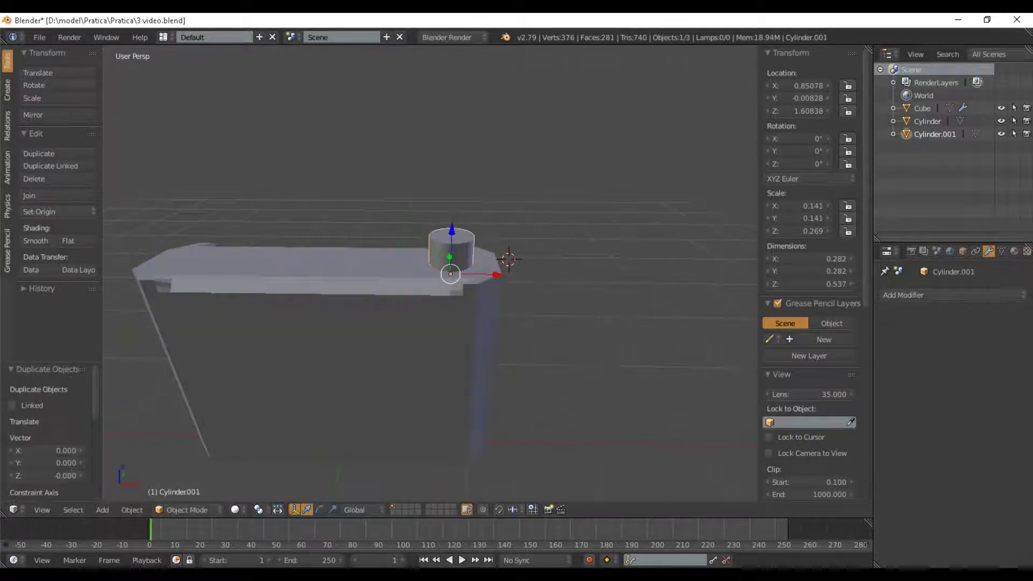
key("g")
key("x")
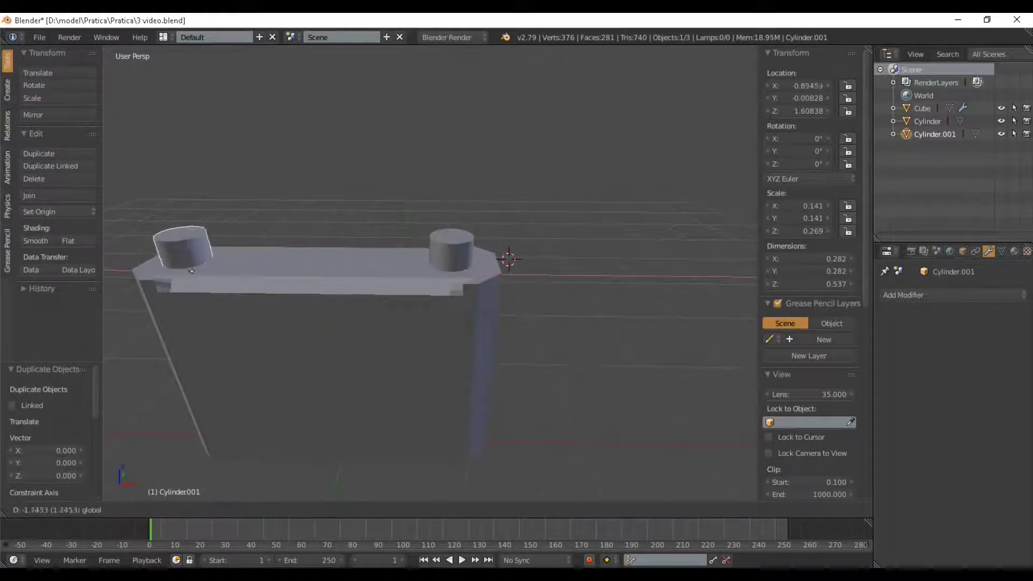
left_click(239, 273)
Temporarily hide each of the two cylinders to examine the block's top beneath them
middle_click_drag(239, 273, 283, 251)
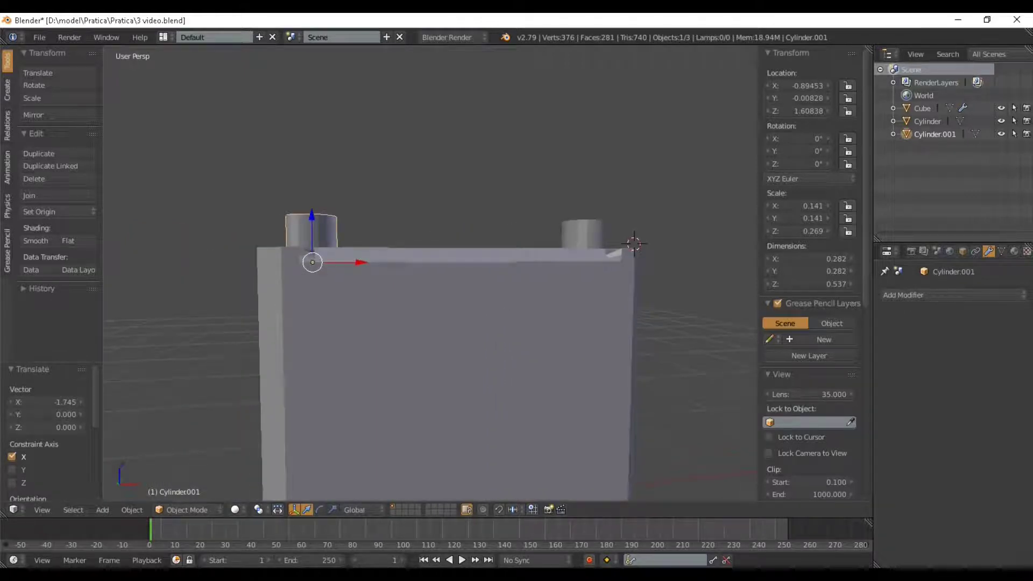
middle_click_drag(283, 251, 329, 223)
left_click(1002, 121)
left_click(1001, 121)
left_click(1002, 134)
left_click(1002, 134)
Rotate the duplicate cylinder 90° about the X axis and switch to the front orthographic view
scroll(431, 273, "down", 4)
middle_click_drag(409, 248, 353, 267)
scroll(431, 273, "up", 2)
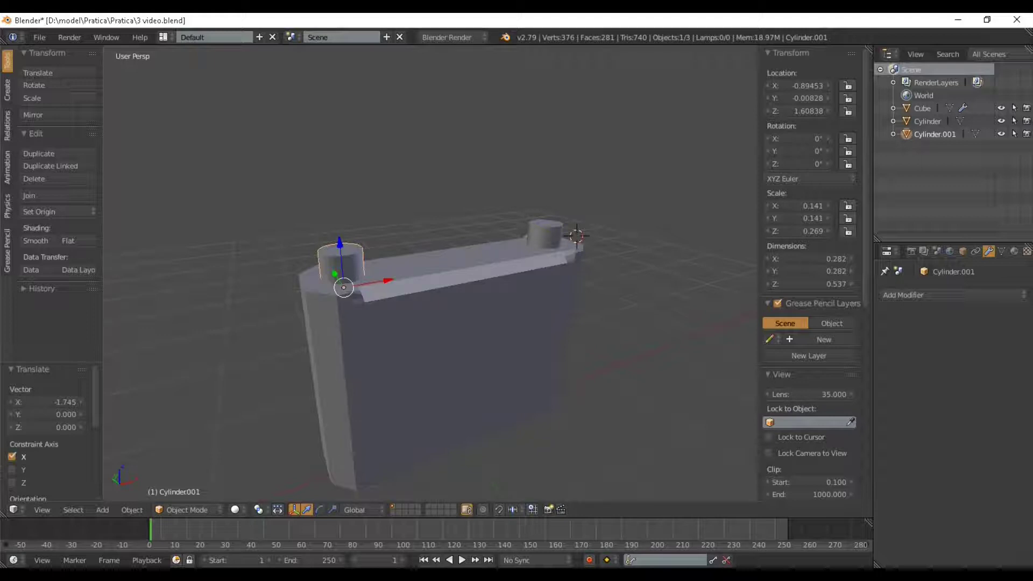
type("rx90")
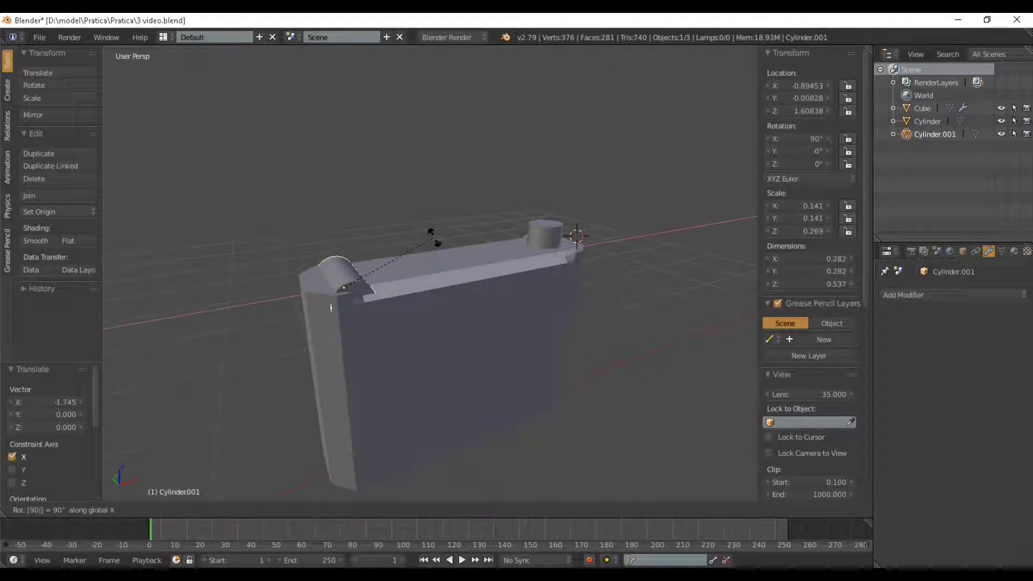
key("Return")
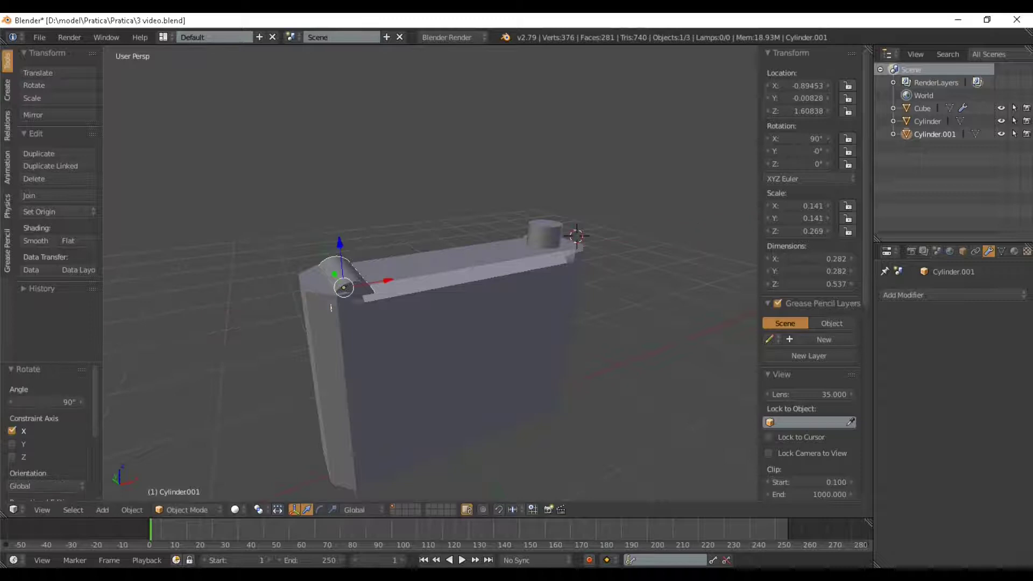
key("KP_1")
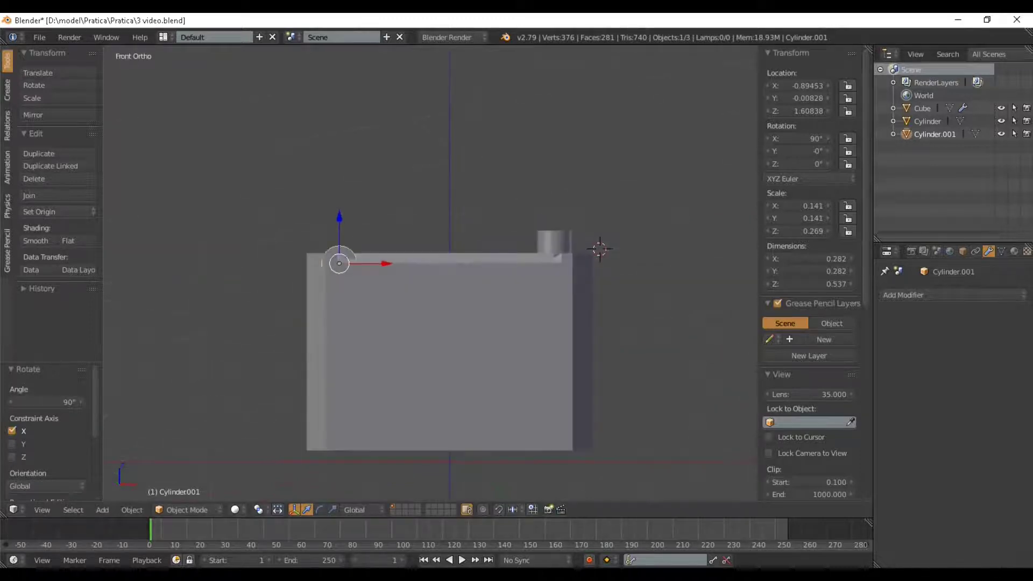
Move the rotated duplicate cylinder to the block's middle at about X 0.013 and raise it to about Z 1.787
left_click_drag(387, 264, 390, 263)
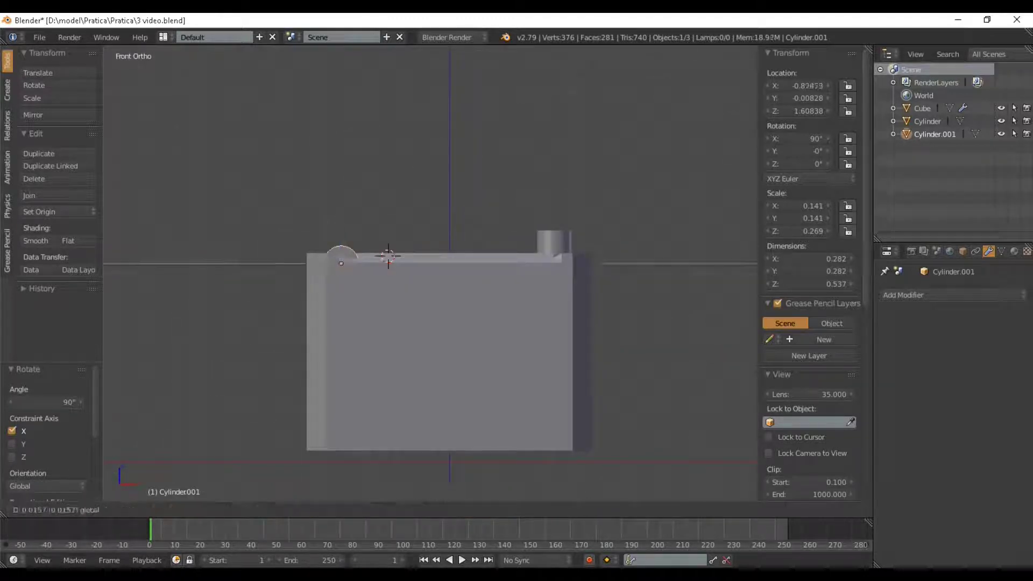
left_click_drag(499, 264, 498, 264)
left_click_drag(451, 218, 451, 196)
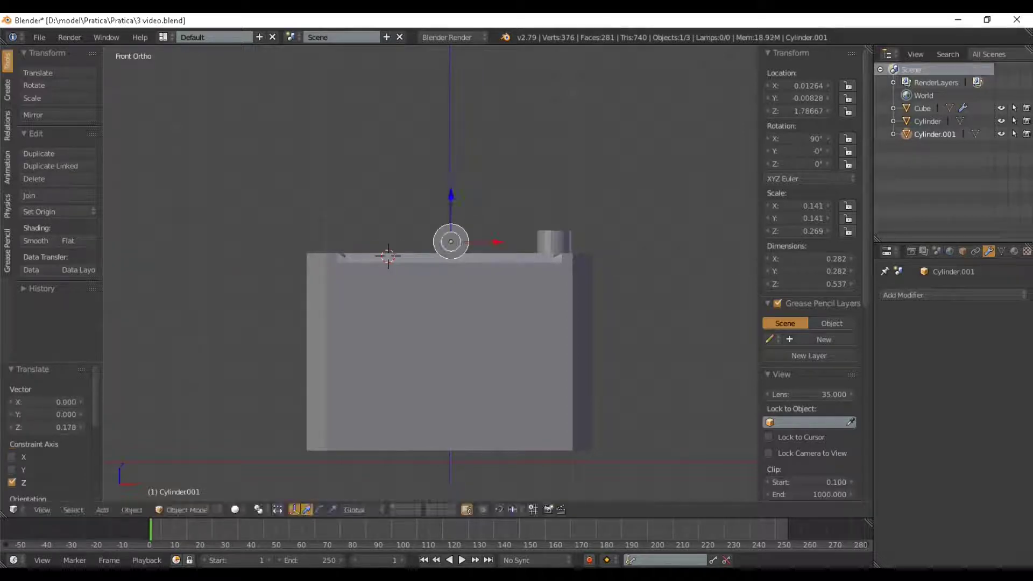
Scale the duplicate cylinder up by about 8.06 and raise it about 0.267 along Z
key("s")
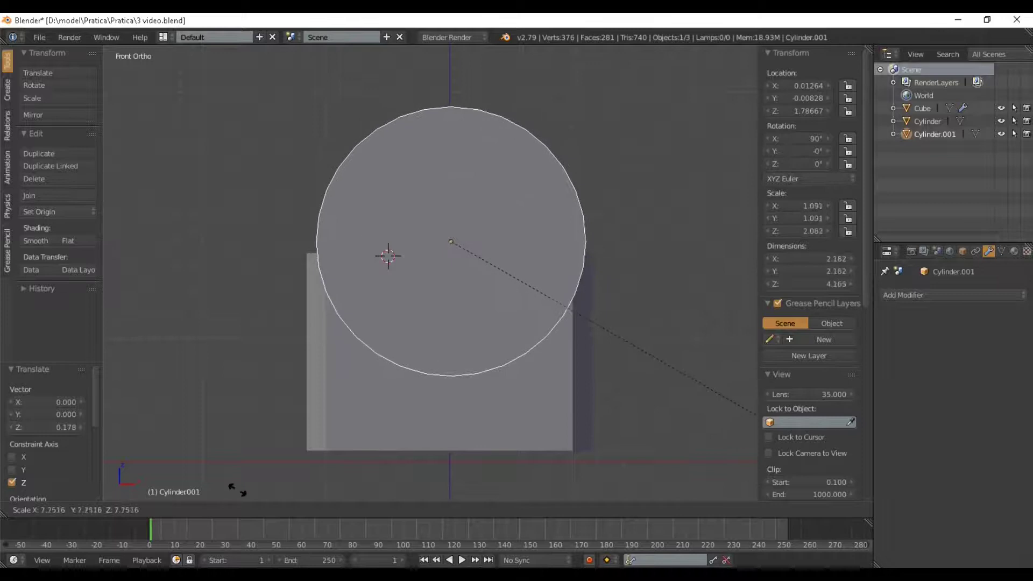
left_click(253, 491)
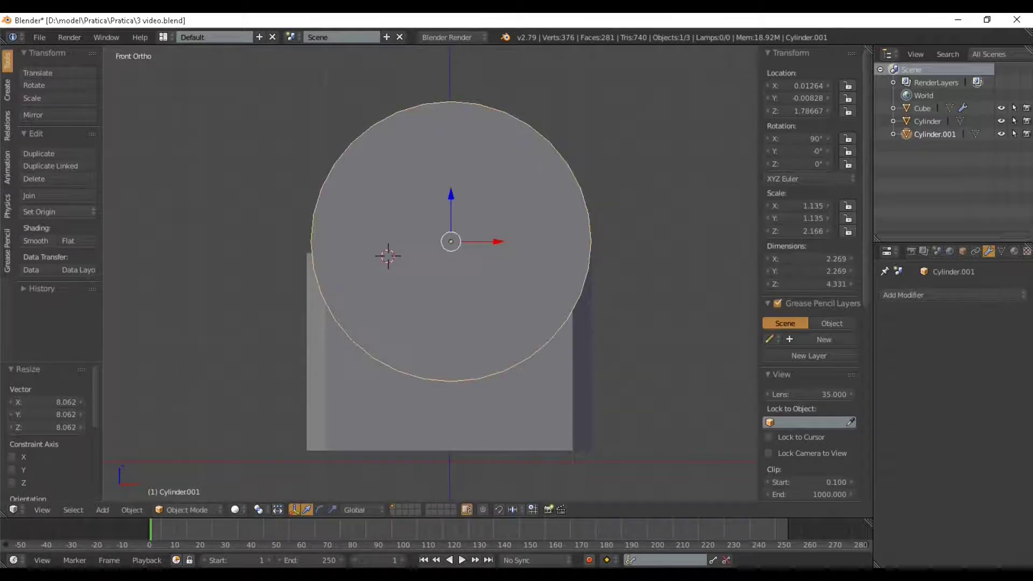
left_click_drag(451, 196, 451, 163)
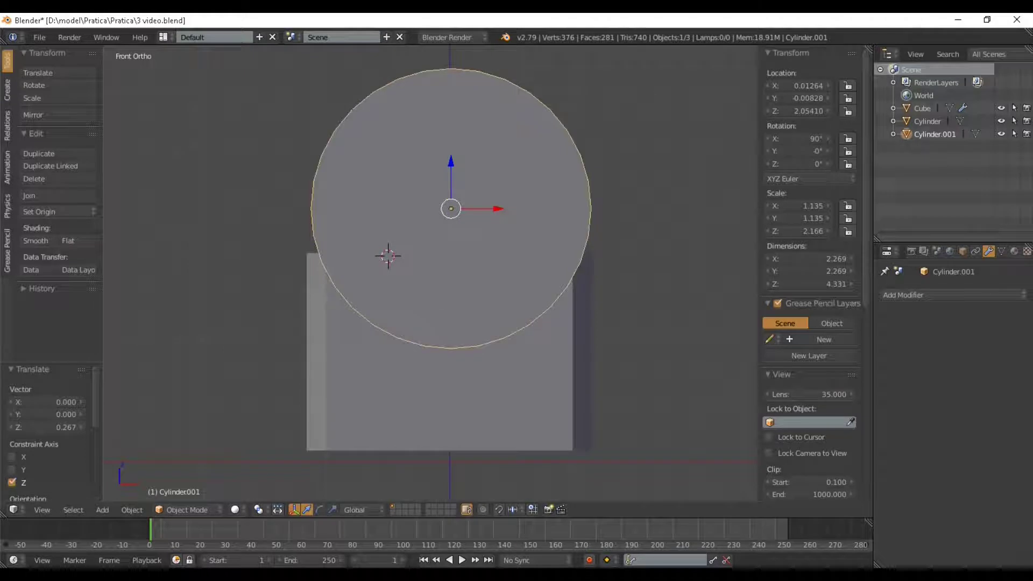
Stretch the large cylinder by about 1.19 along Z and lower it about 0.063 along Z
key("s")
key("z")
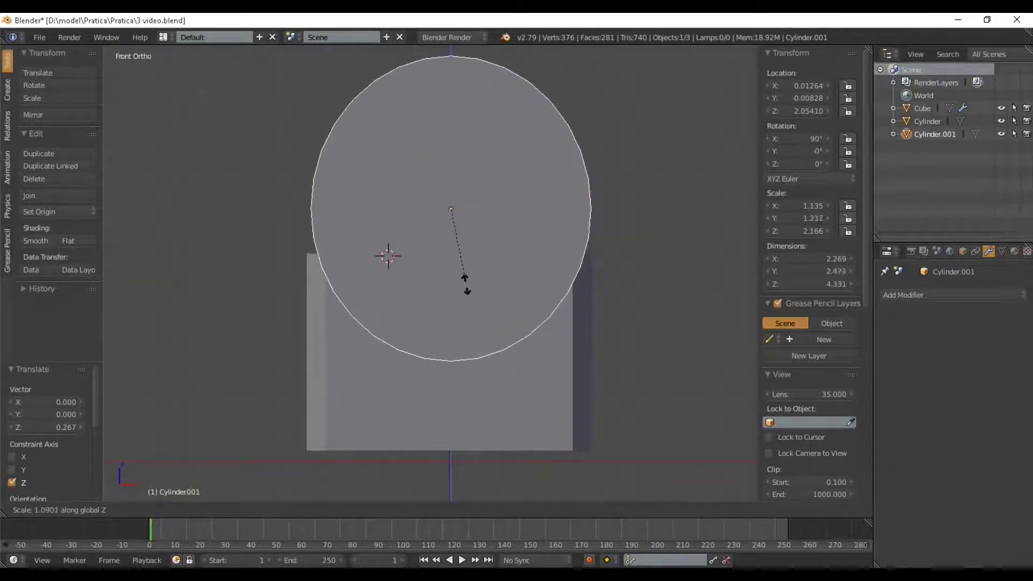
left_click(468, 290)
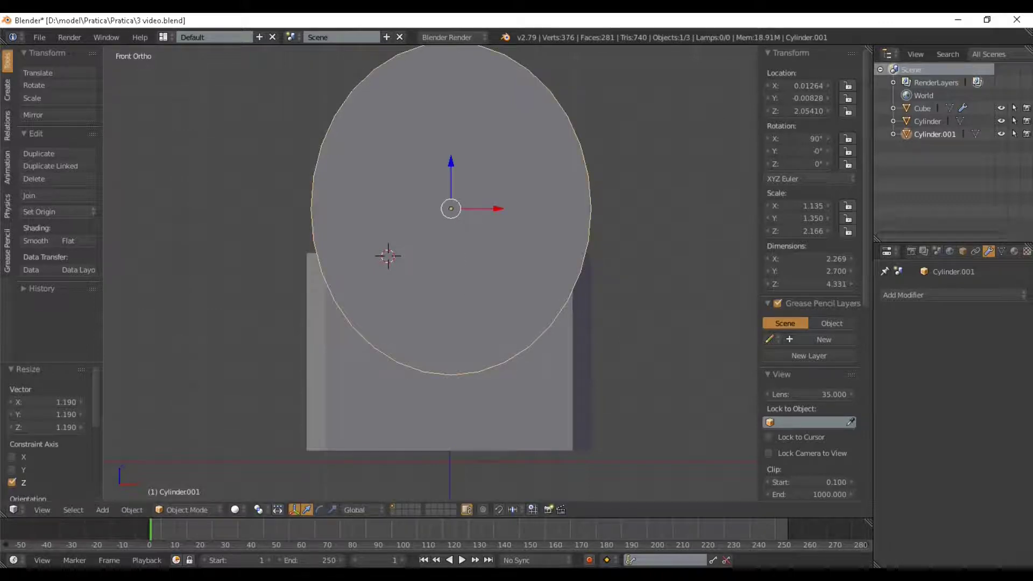
key("g")
key("z")
key("Return")
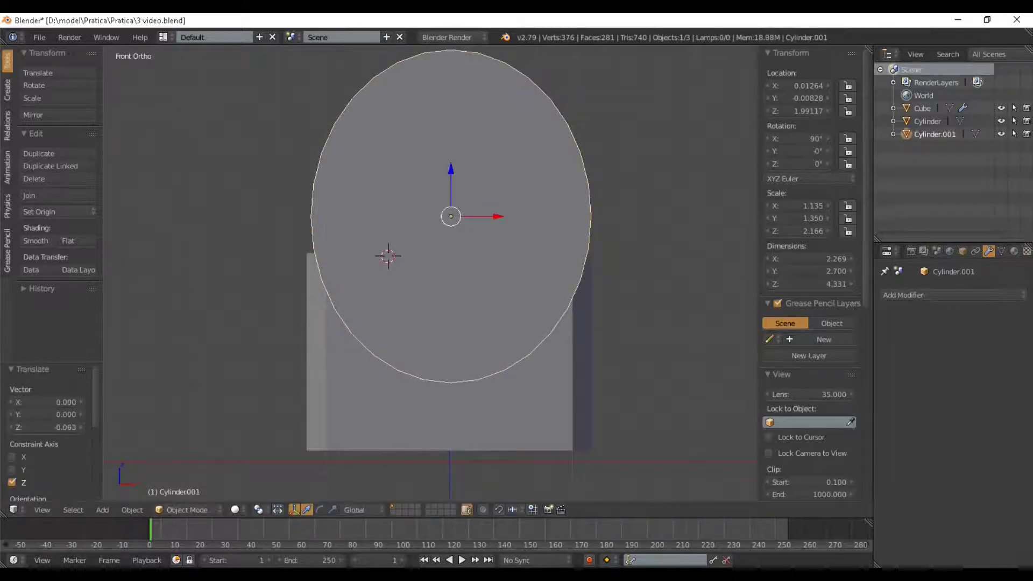
Select every face of the large cylinder except its front cap in wireframe display and delete those faces
key("Tab")
middle_click_drag(451, 270, 511, 308)
scroll(512, 308, "down", 3)
right_click(411, 199)
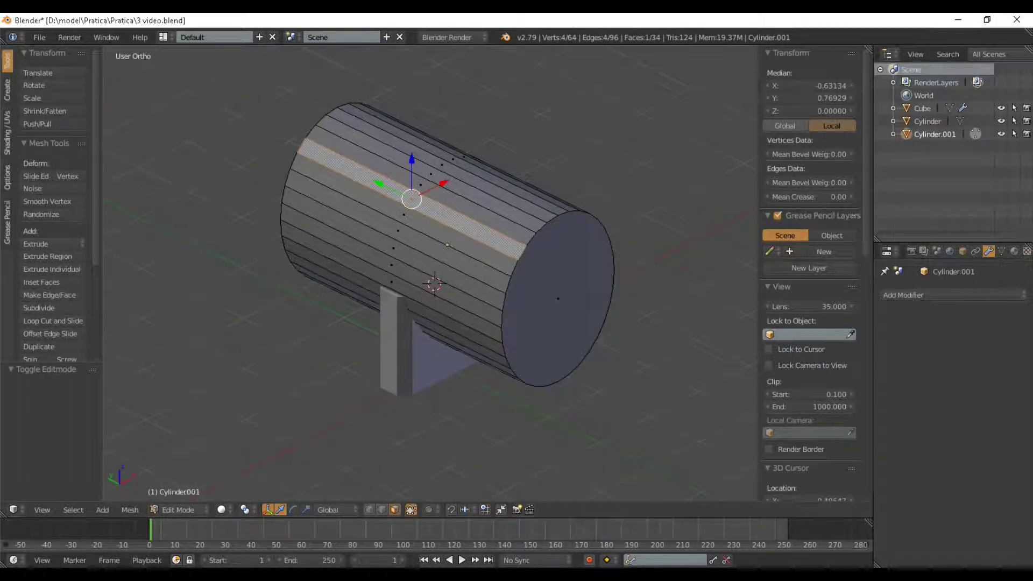
left_click(221, 510)
left_click(236, 480)
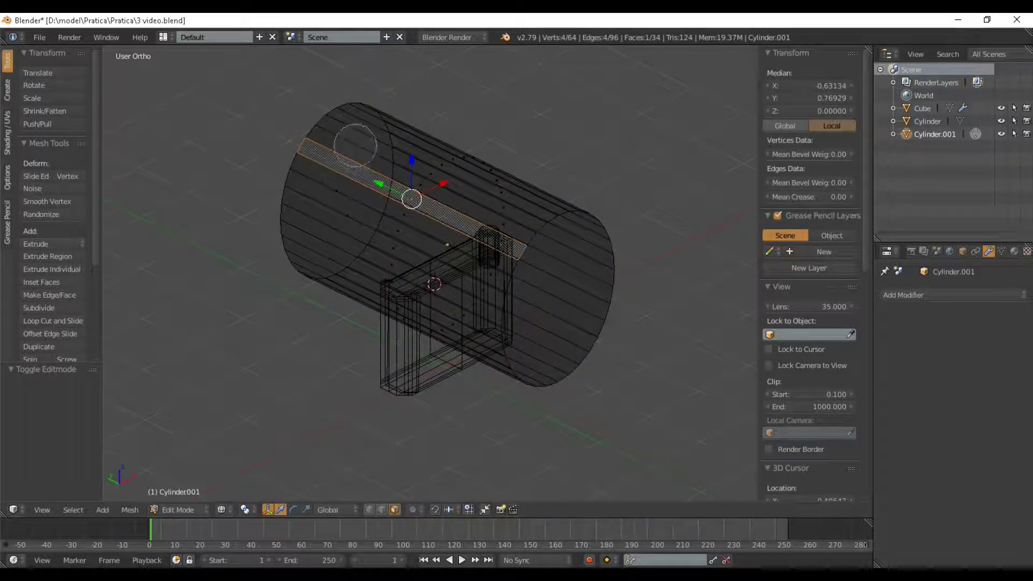
scroll(328, 183, "down", 8)
mouse_move(337, 193)
left_mouse_down()
mouse_move(431, 178)
mouse_move(431, 203)
mouse_move(413, 228)
mouse_move(357, 230)
mouse_move(369, 138)
left_mouse_up()
key("Escape")
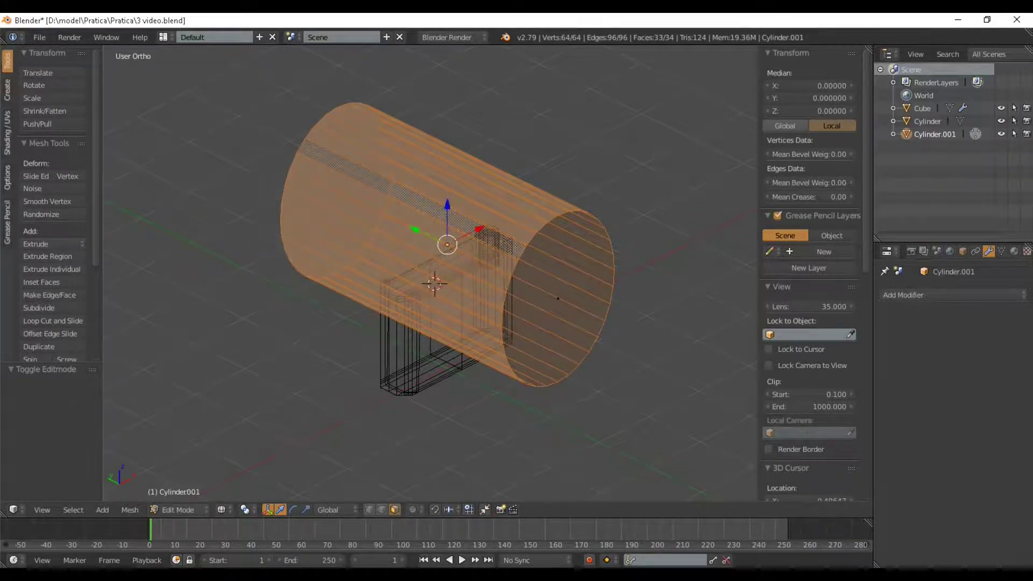
scroll(439, 291, "down", 3)
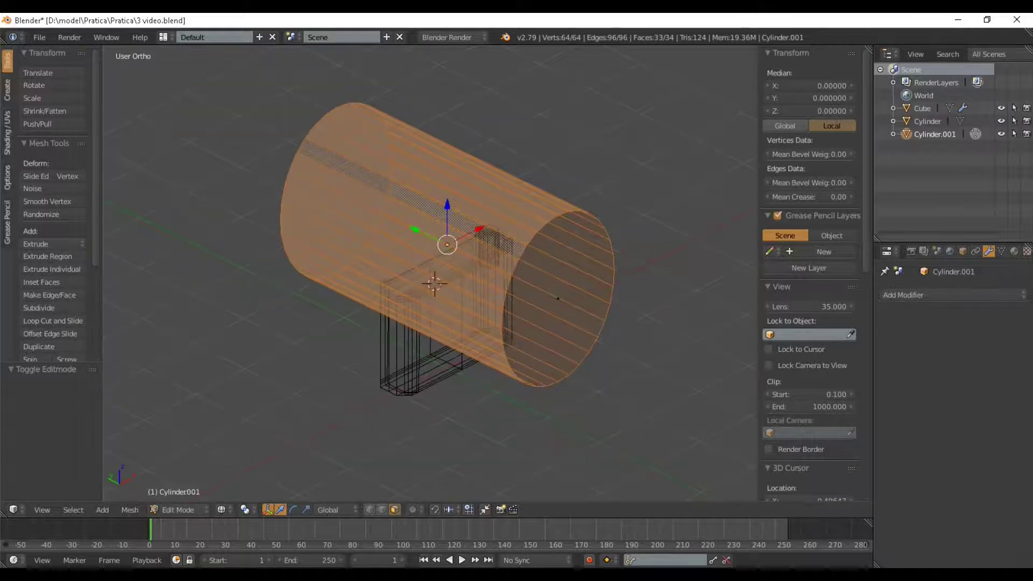
key("x")
left_click(462, 260)
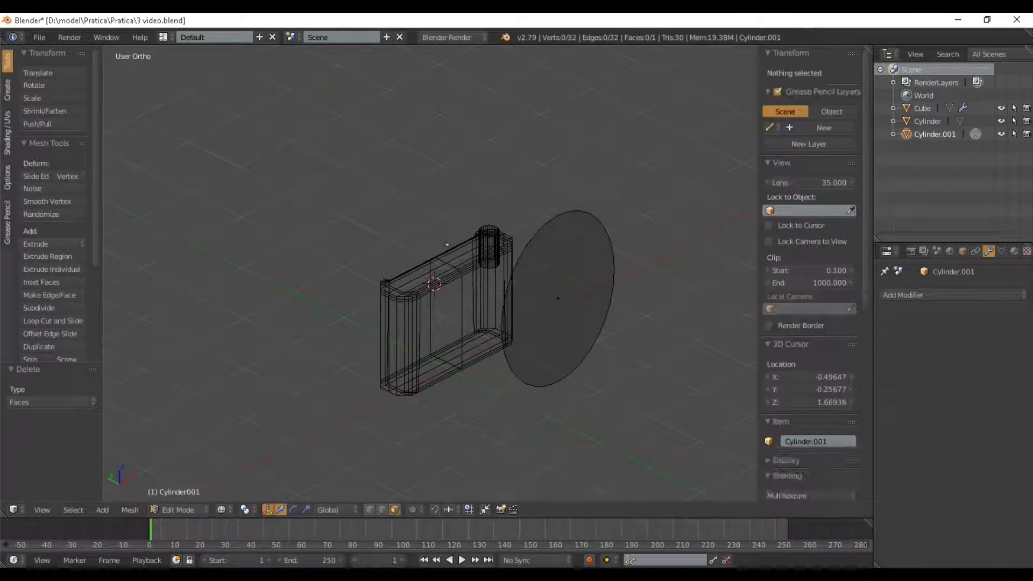
Return to Object Mode with solid shading and set the front orthographic view on the remaining oval disc
key("Tab")
left_click(235, 510)
left_click(254, 466)
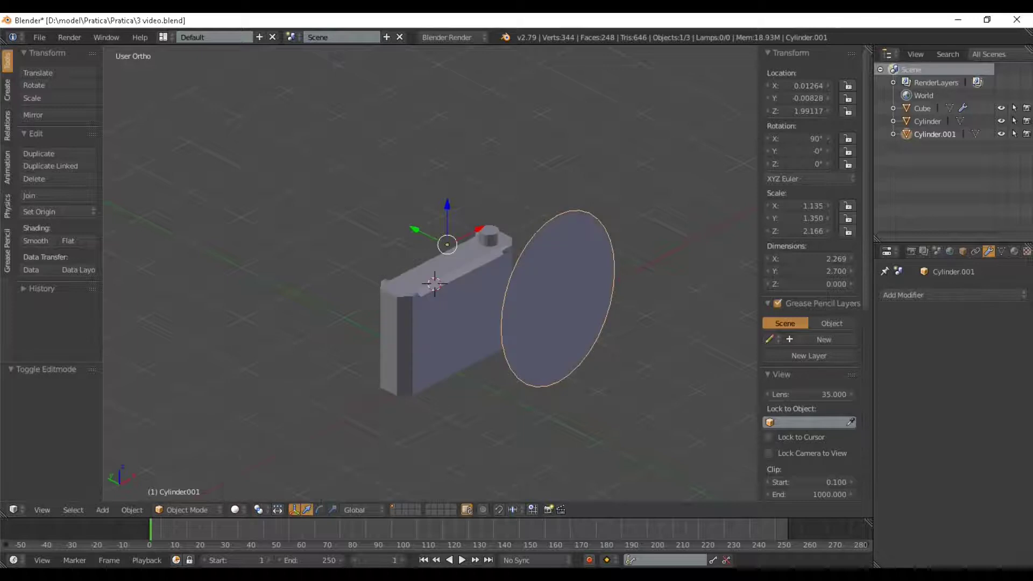
middle_click_drag(463, 302, 377, 276)
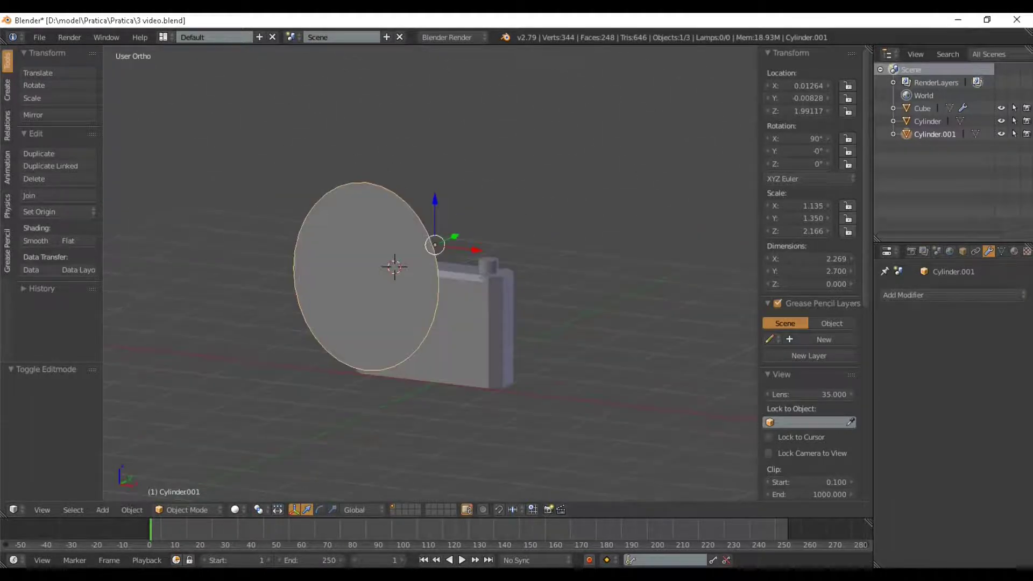
key("KP_3")
key("KP_1")
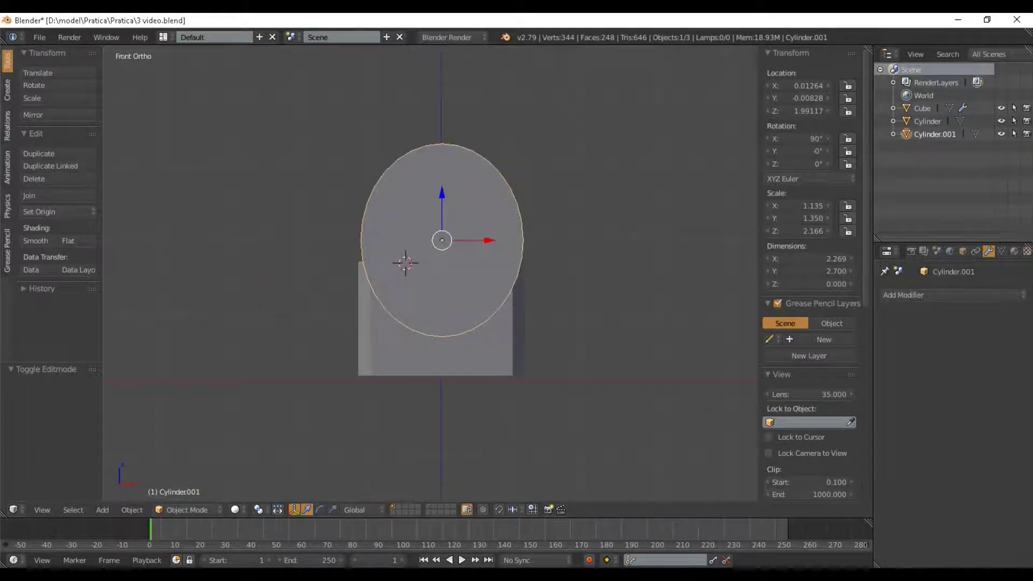
scroll(430, 273, "up", 3)
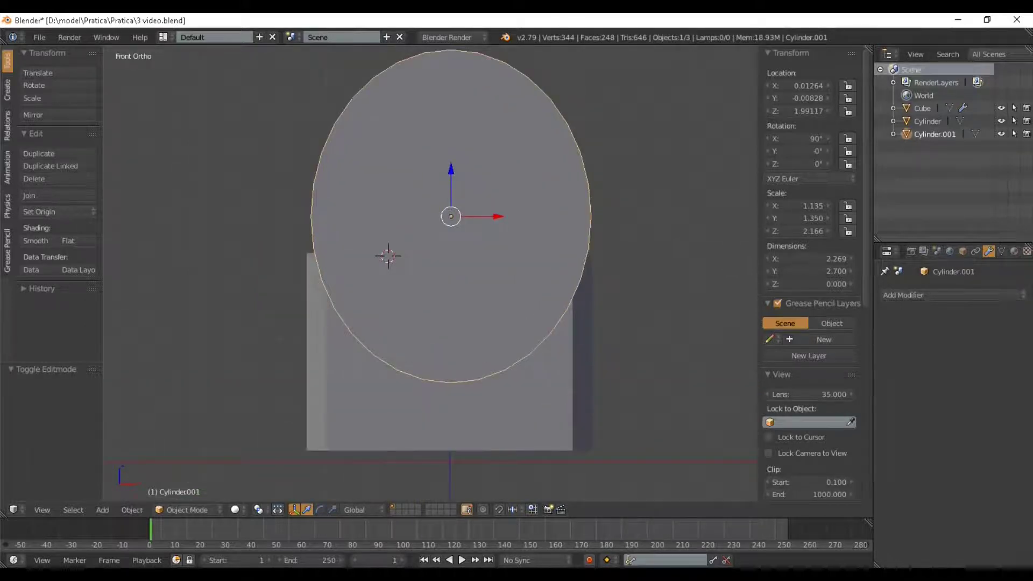
scroll(451, 216, "up", 1)
Inset the oval disc's face with a thickness of about 0.176 to form an outer ring
key("Tab")
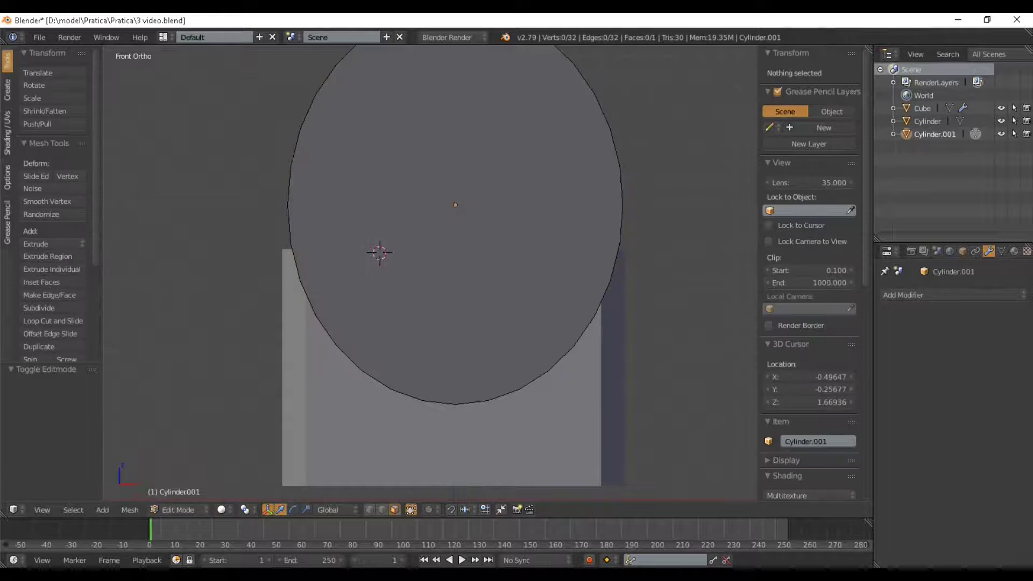
scroll(430, 273, "down", 1)
key("a")
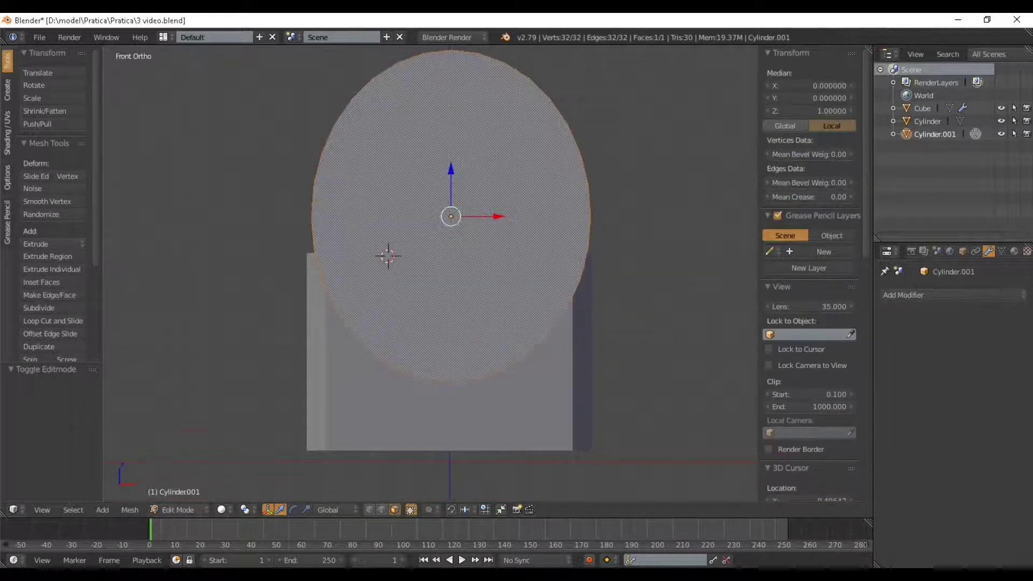
scroll(427, 274, "down", 1)
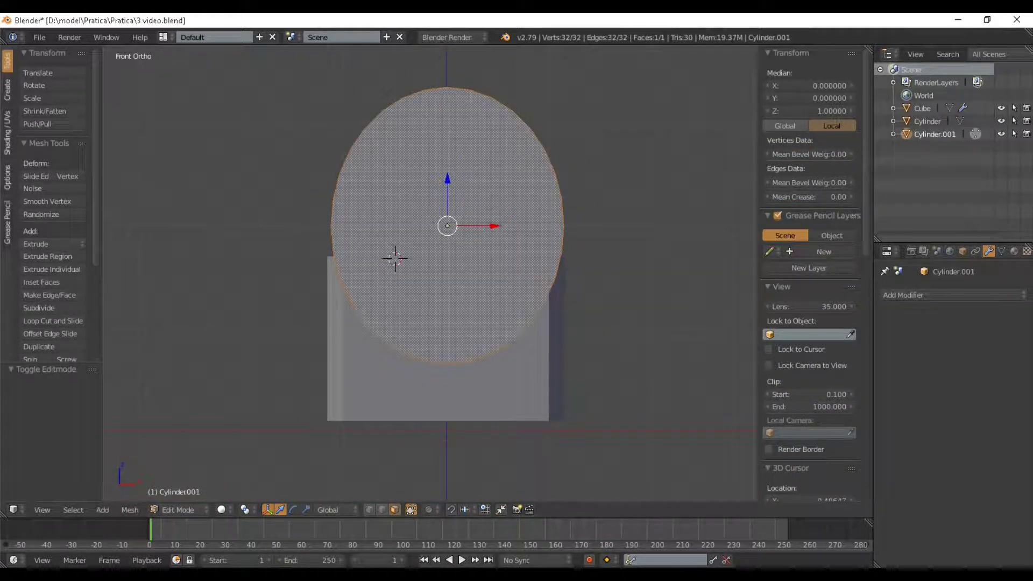
key("i")
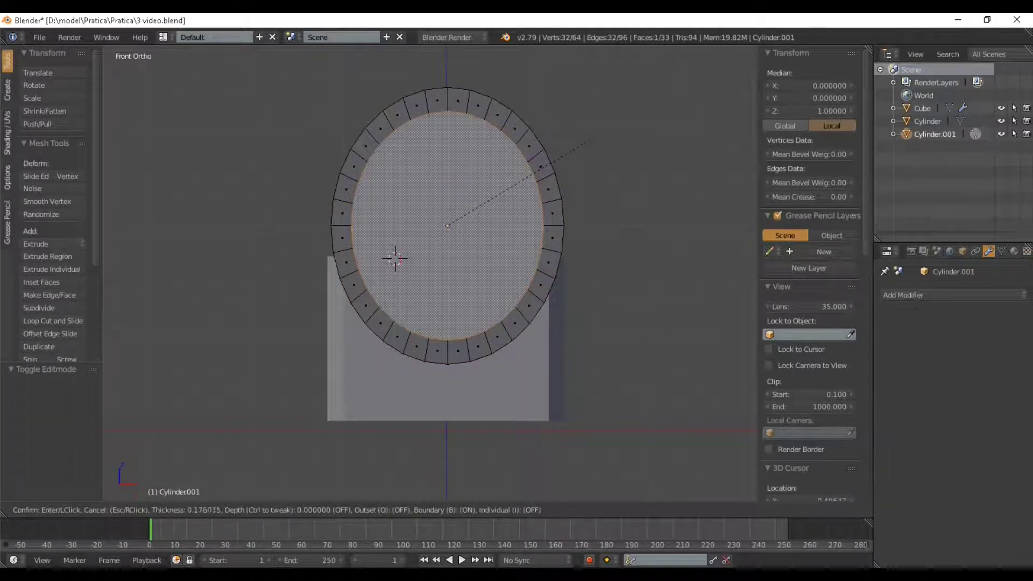
key("Return")
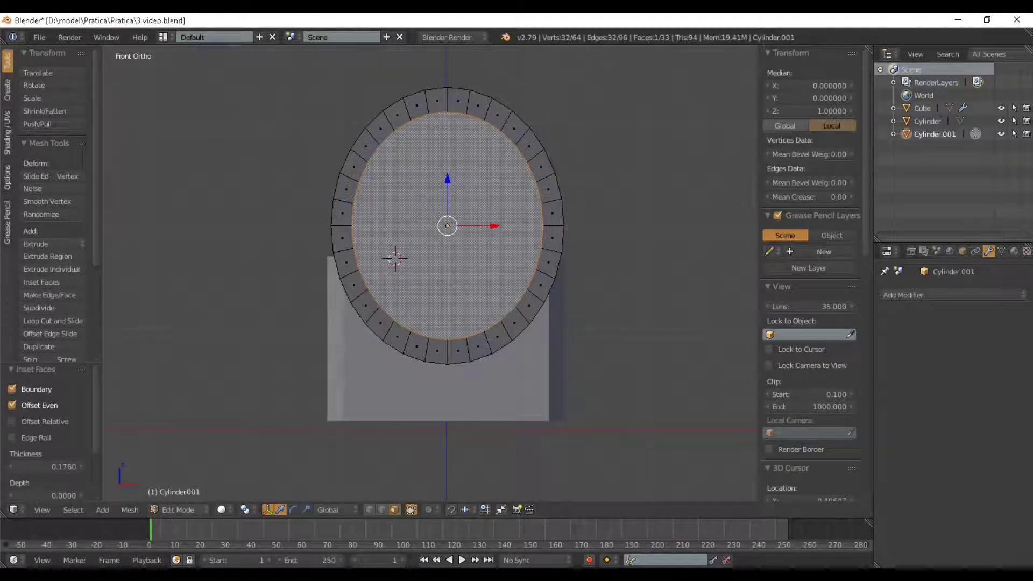
Delete the oval's inner face and the ring's lower faces so only an arch above the block remains
right_click(346, 262)
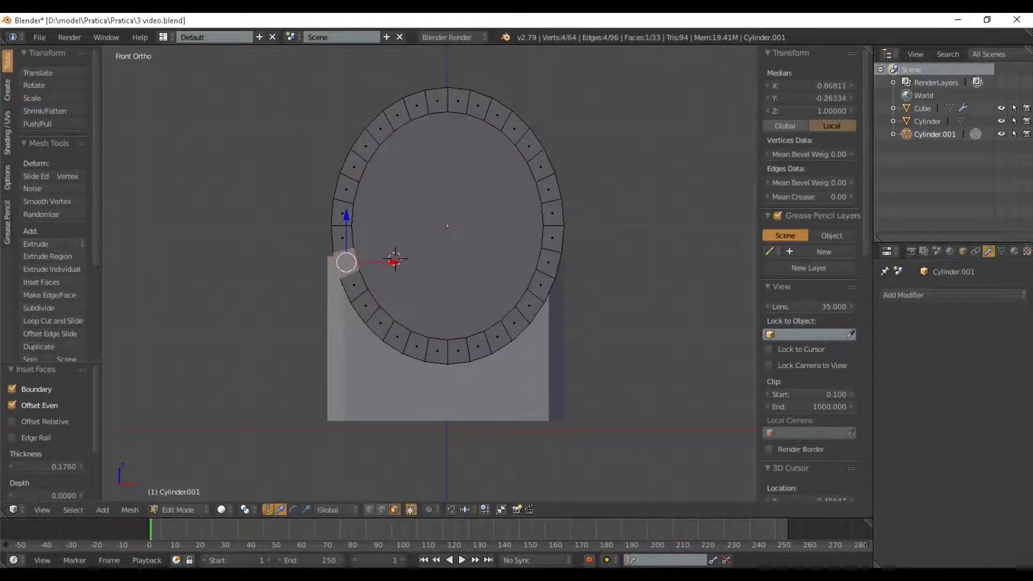
key("b")
left_click_drag(316, 255, 632, 427)
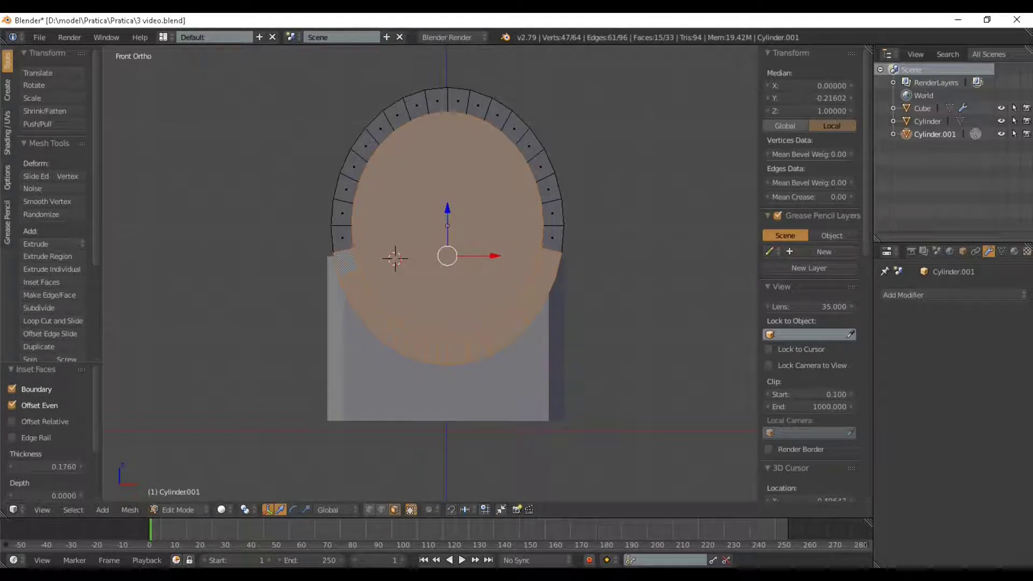
key("x")
left_click(415, 280)
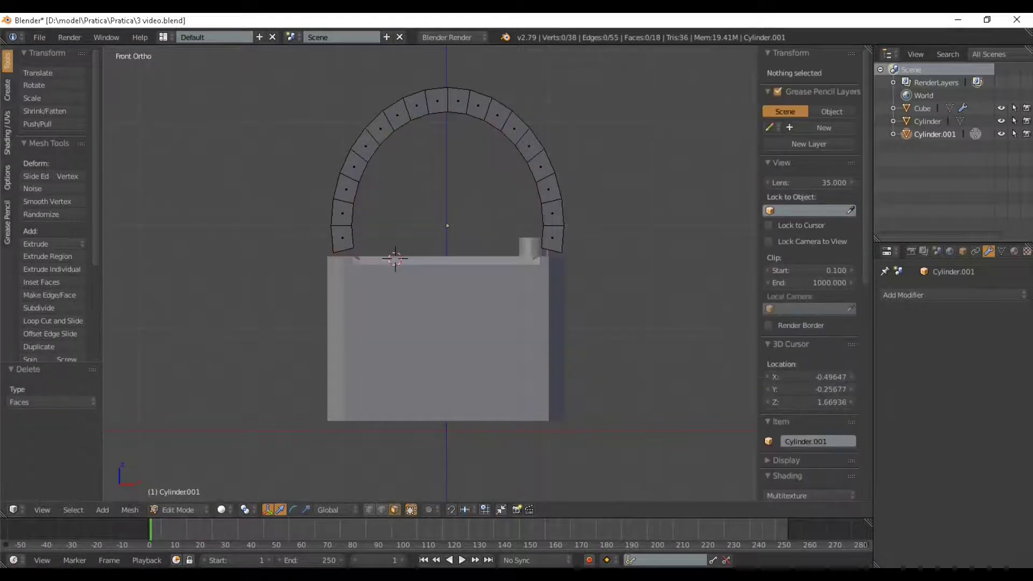
key("Tab")
scroll(430, 272, "down", 2)
scroll(430, 273, "up", 2)
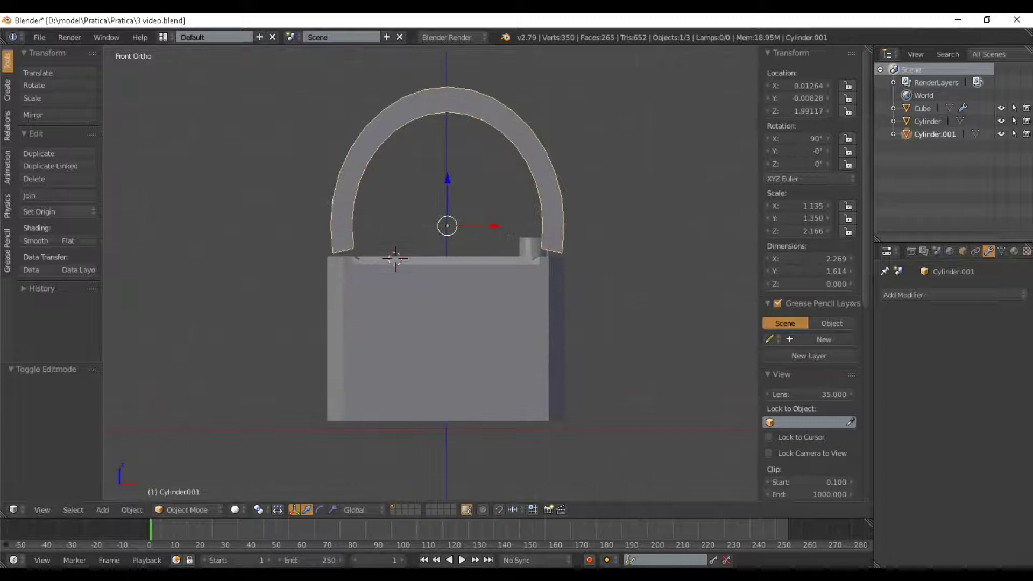
Narrow the arch by a factor of about 0.869 along X and stretch it along Z to about 2.166 high
key("s")
key("x")
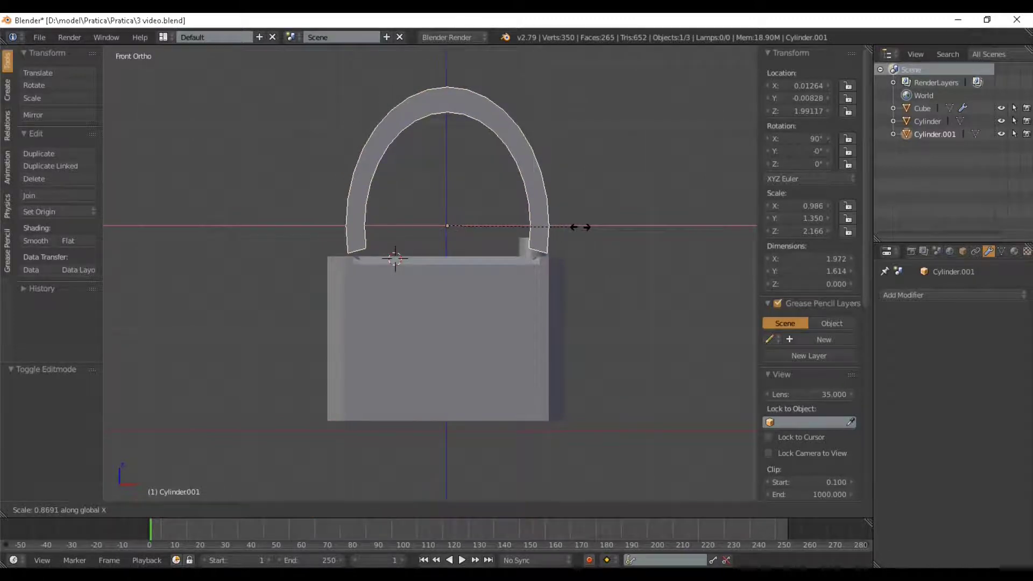
left_click(580, 227)
key("s")
key("z")
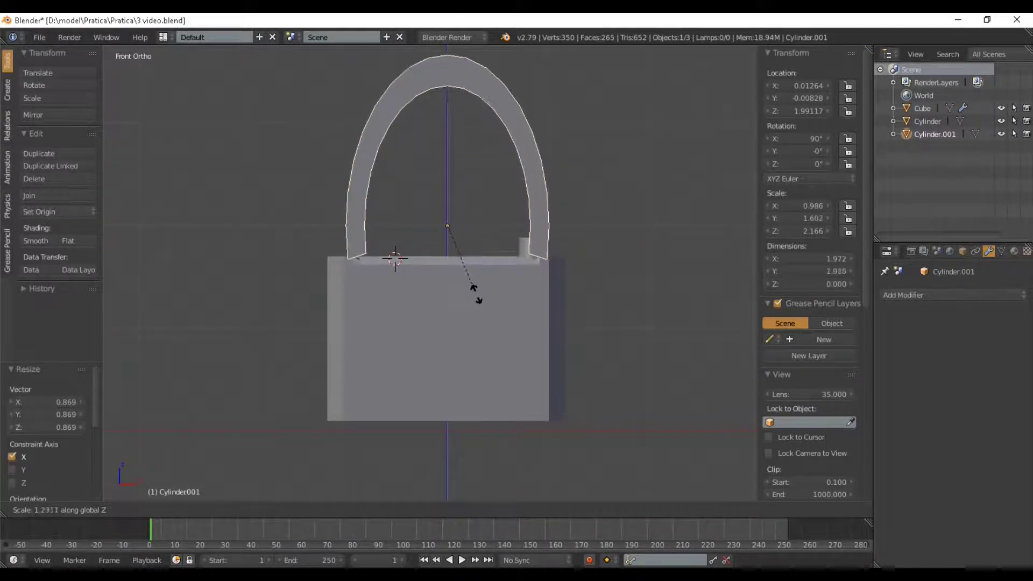
left_click(476, 300)
Lower the arch to about Z 1.897 and shift it about -0.025 along X
key("g")
key("z")
key("Return")
key("g")
key("x")
key("Return")
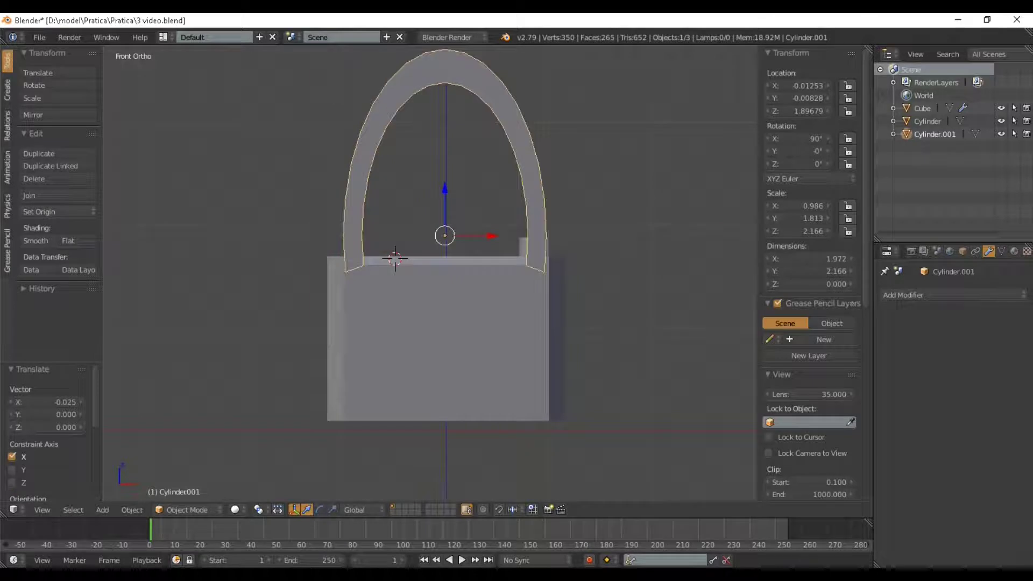
Scale the arch up uniformly to about 2.108 wide and shift it about -0.019 along X
key("s")
left_click(584, 251)
key("g")
key("x")
left_click(582, 251)
scroll(582, 251, "up", 1)
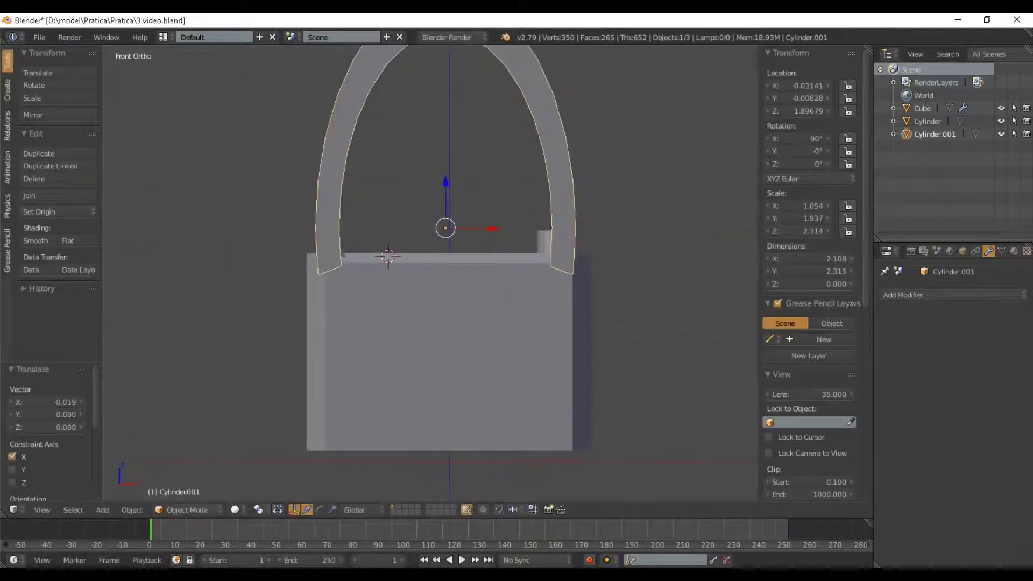
Examine the arch's fit against the block from the front and at an angle, in orthographic and perspective views
scroll(450, 258, "up", 3)
key("Tab")
scroll(450, 258, "up", 2)
key("Tab")
middle_click_drag(450, 258, 455, 287)
scroll(454, 286, "down", 5)
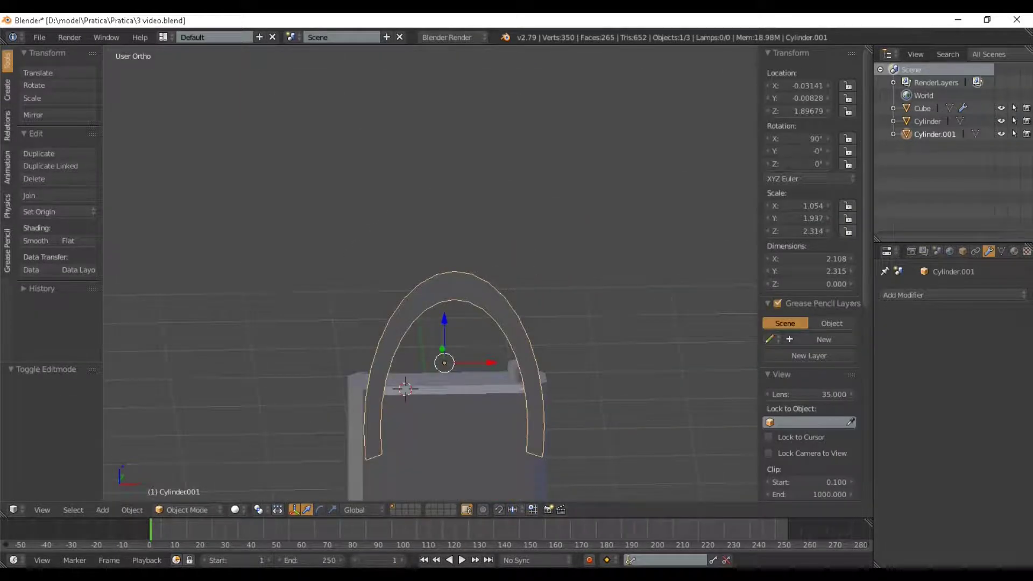
key("KP_3")
key("KP_1")
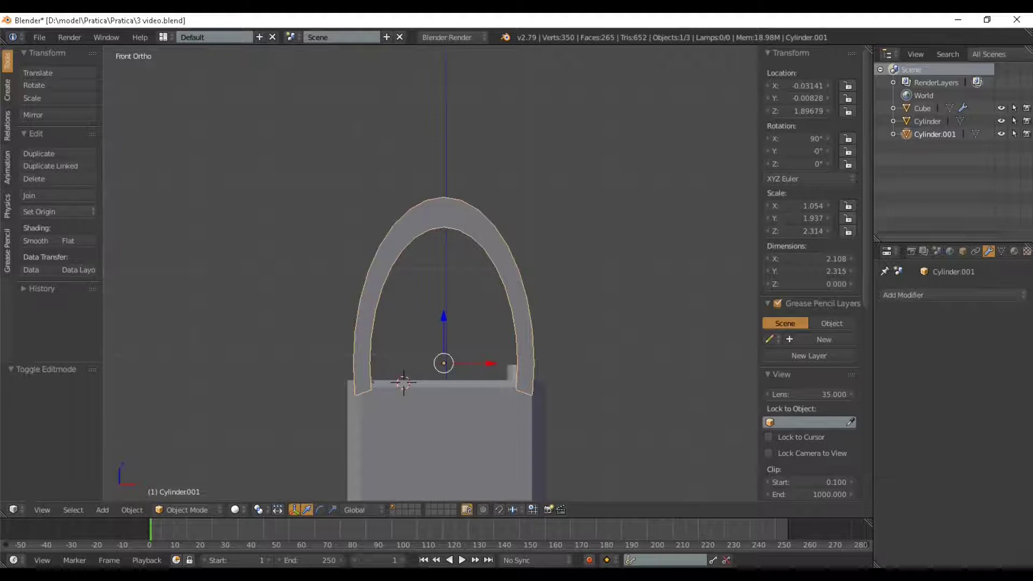
scroll(450, 258, "up", 3)
scroll(450, 259, "down", 1)
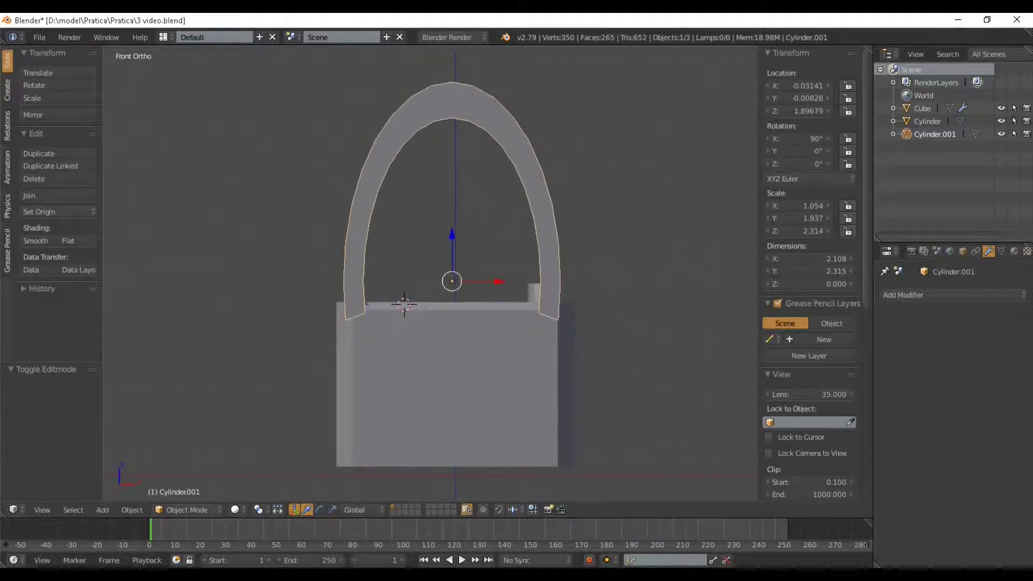
key("KP_5")
scroll(450, 258, "down", 5)
middle_click_drag(449, 259, 345, 266)
scroll(501, 302, "up", 2)
key("KP_5")
key("KP_1")
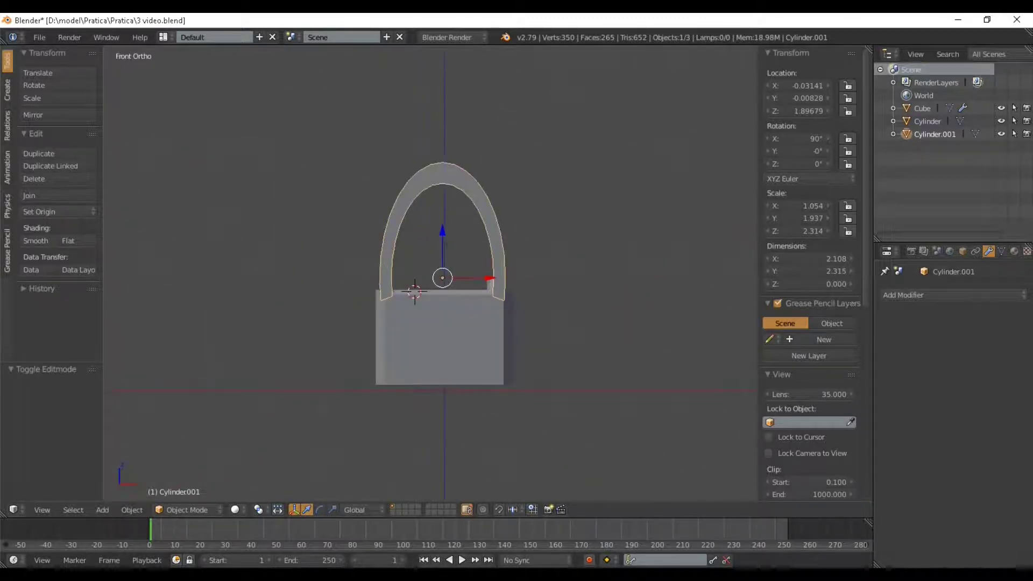
key("KP_5")
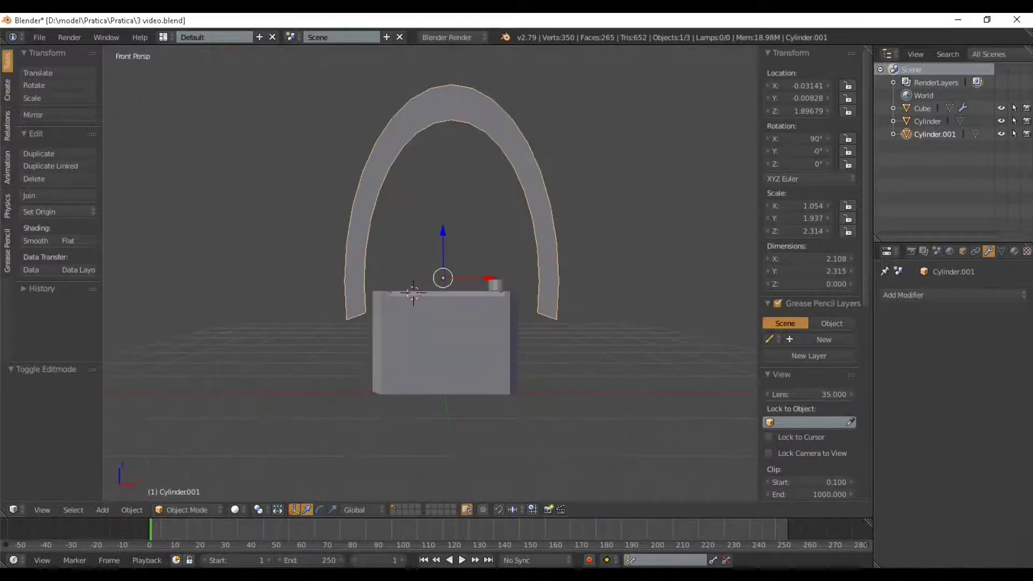
Examine how the arch sits against the block at an angle, in quad view and from the front in orthographic view
scroll(431, 274, "down", 1)
middle_click_drag(511, 263, 423, 306)
scroll(431, 275, "up", 2)
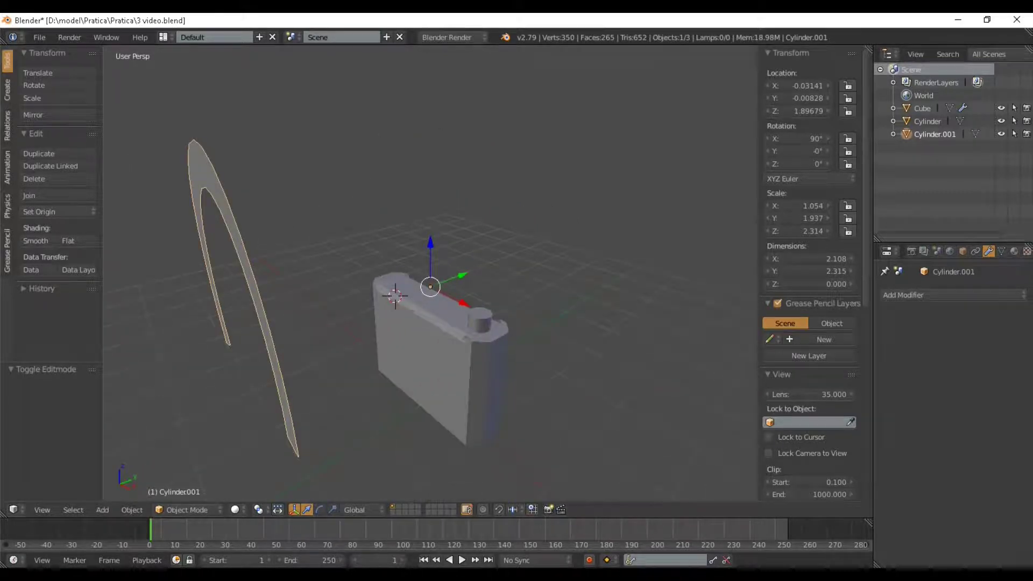
key("ctrl+alt+q")
scroll(275, 387, "up", 3)
scroll(275, 387, "down", 2)
scroll(274, 387, "up", 2)
scroll(259, 376, "down", 5)
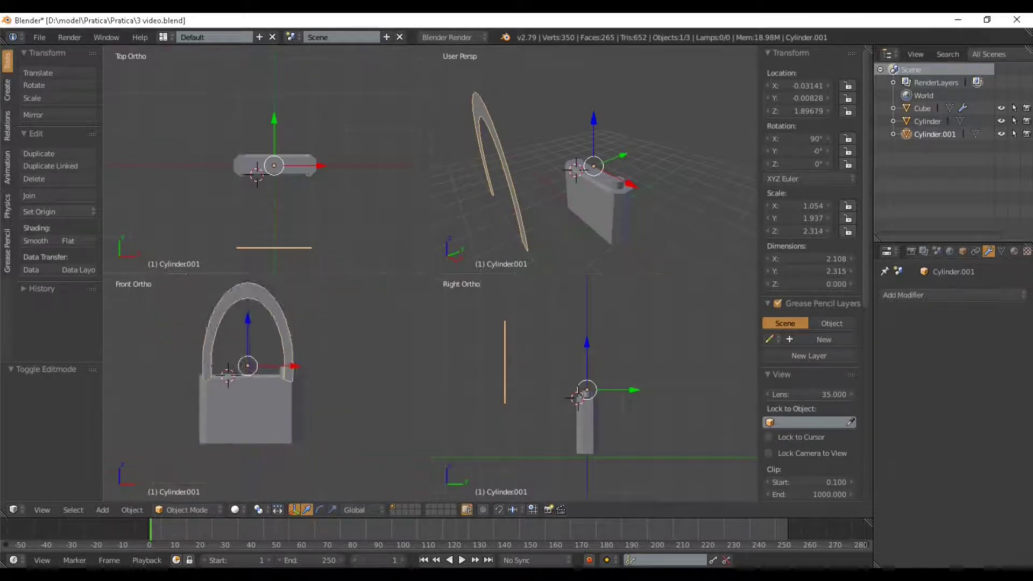
scroll(266, 386, "up", 3)
key("ctrl+alt+q")
scroll(431, 280, "down", 3)
key("KP_5")
key("KP_1")
scroll(431, 280, "up", 4)
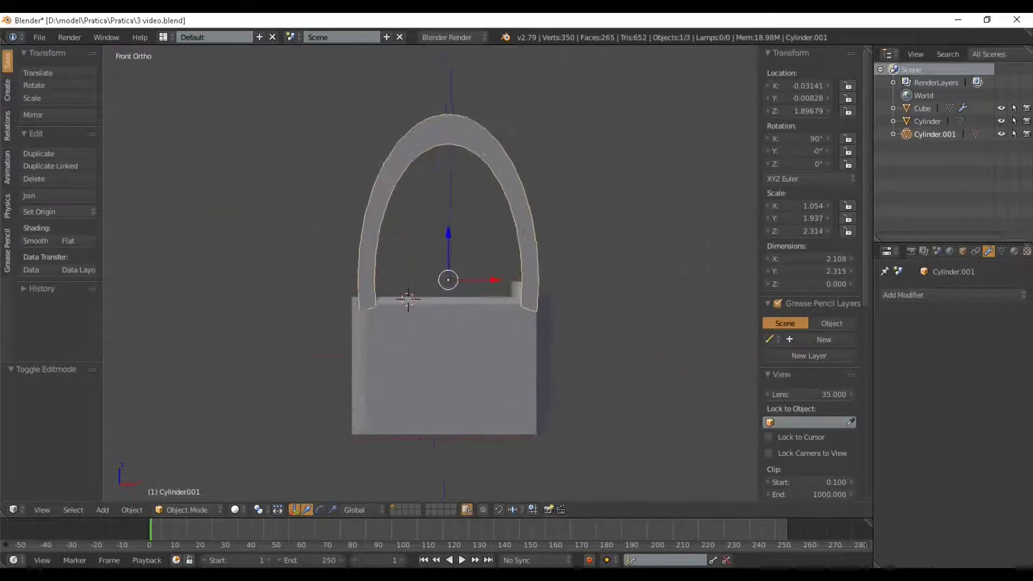
scroll(431, 280, "up", 5)
Raise the symmetric pair of inner-edge vertices, four steps from the crown on either side of the arch, about 0.042 along Z
key("Tab")
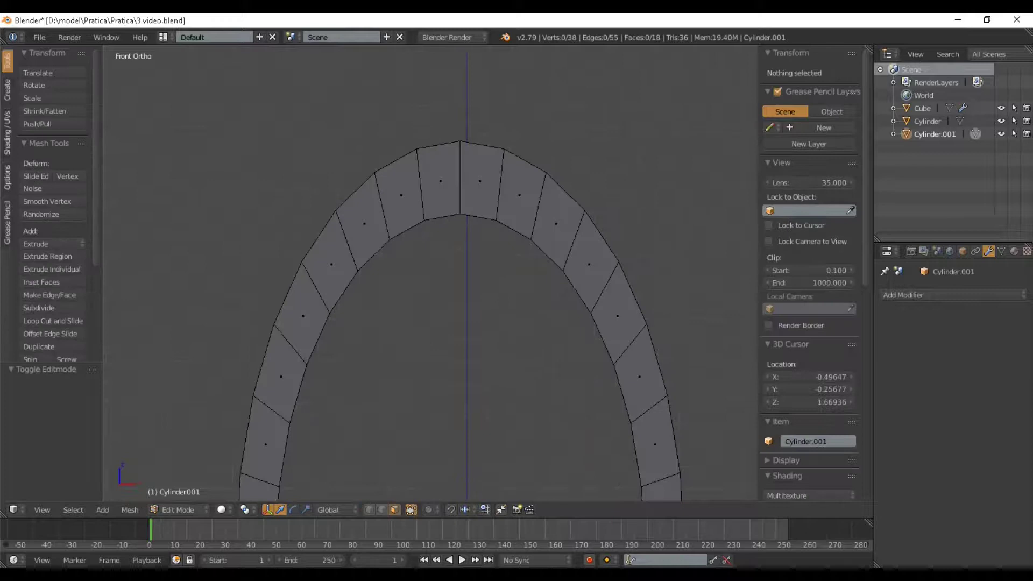
middle_click_drag(431, 259, 431, 303, "shift")
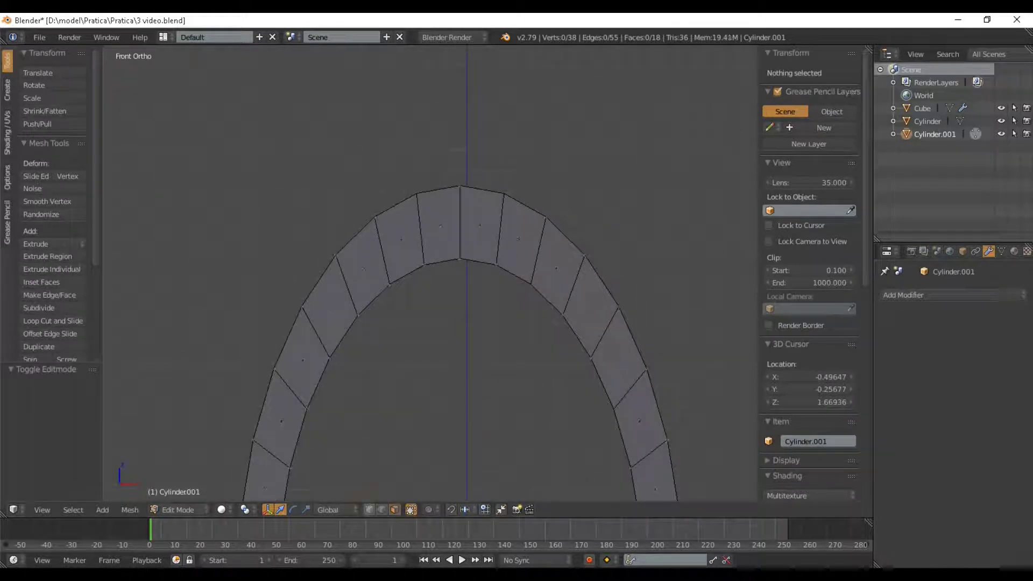
right_click(329, 358)
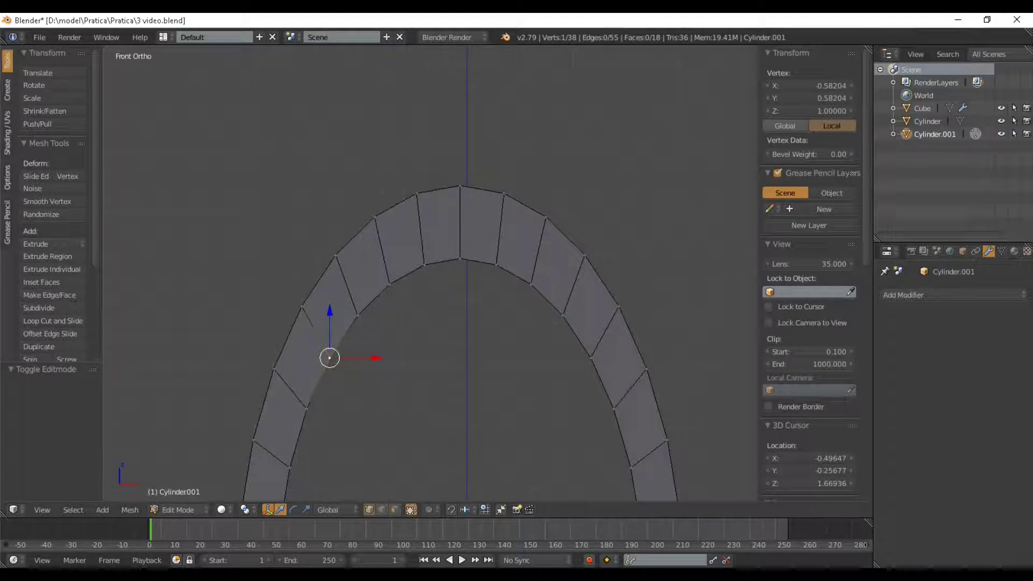
right_click(603, 358, "shift")
scroll(428, 183, "down", 5)
scroll(428, 183, "up", 2)
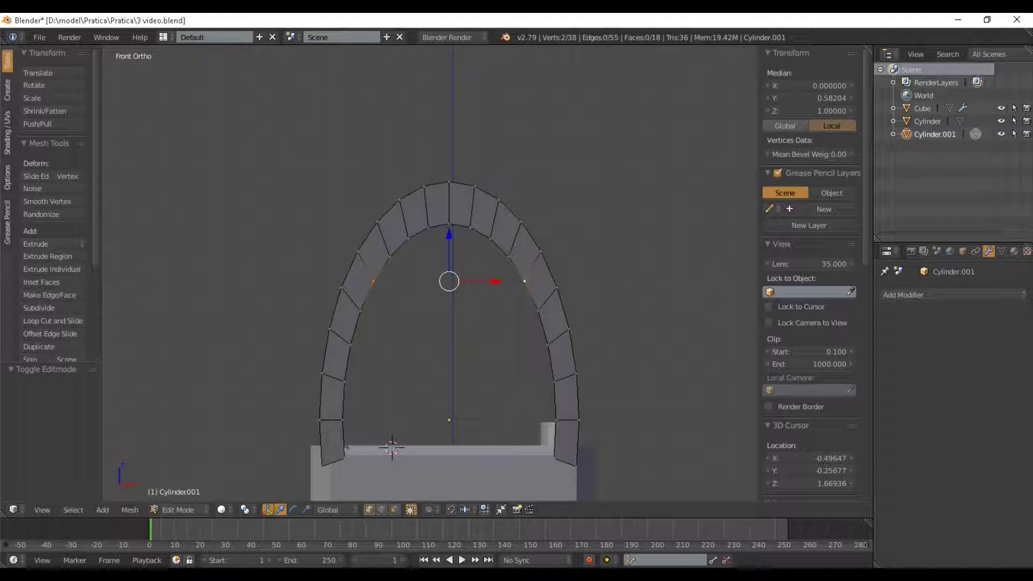
scroll(439, 64, "up", 3)
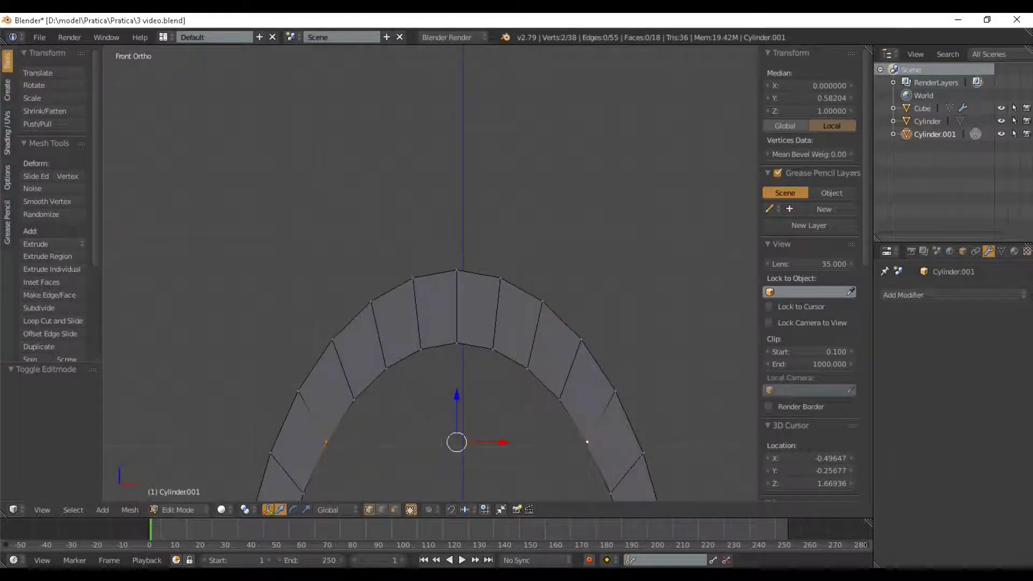
left_click_drag(457, 396, 457, 387)
Raise the next two inner-edge vertex pairs toward the crown along Z, moving the pair nearer the crown up about 0.091
right_click(355, 400)
right_click(560, 400, "shift")
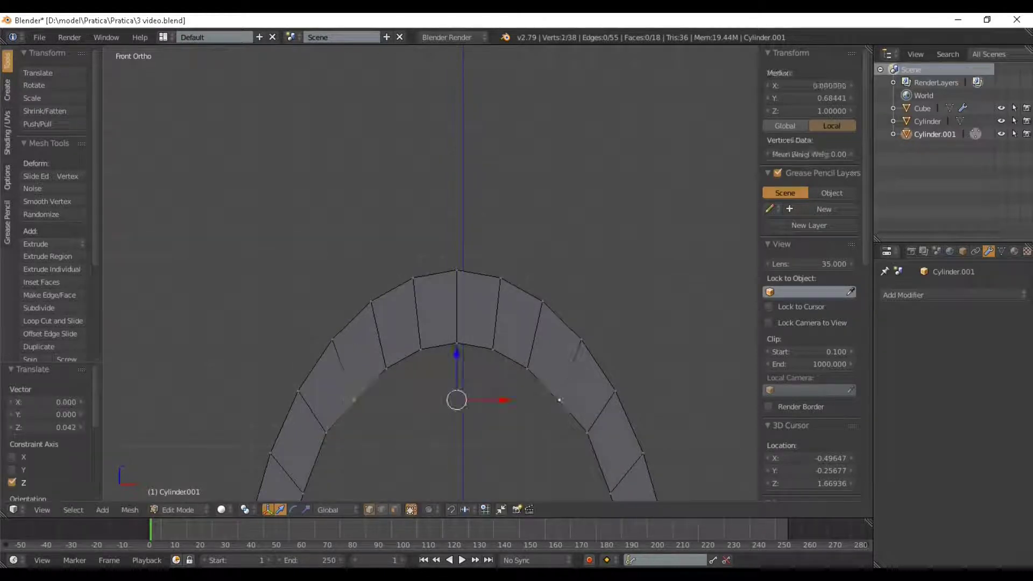
left_click_drag(457, 353, 457, 342)
right_click(386, 369)
right_click(527, 369, "shift")
key("g")
left_click_drag(457, 312, 457, 306)
Raise the inner vertex pair flanking the crown about 0.106 along Z and lift the crown's inner vertex to slim the arch top
right_click(421, 349)
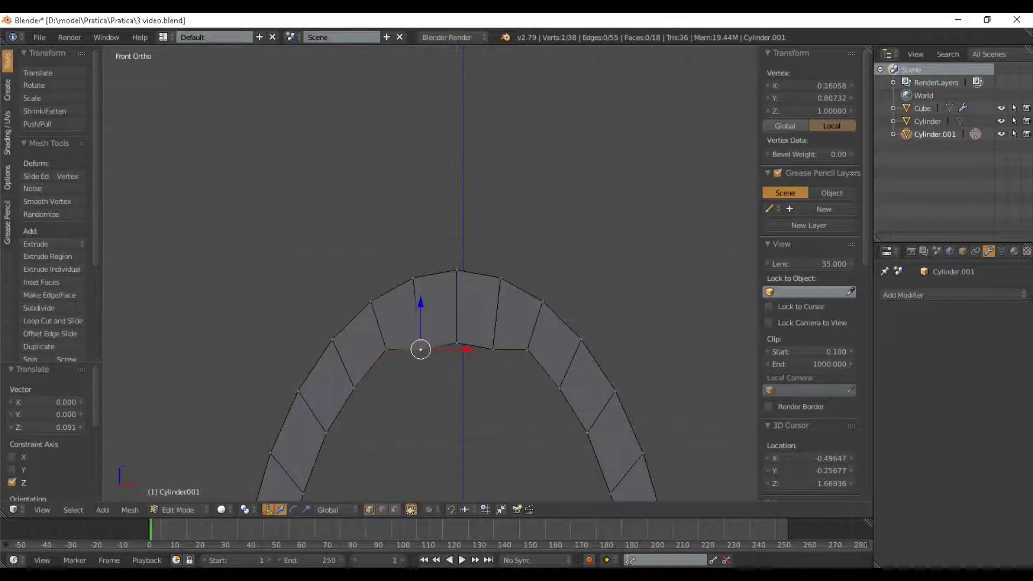
right_click(493, 349, "shift")
key("g")
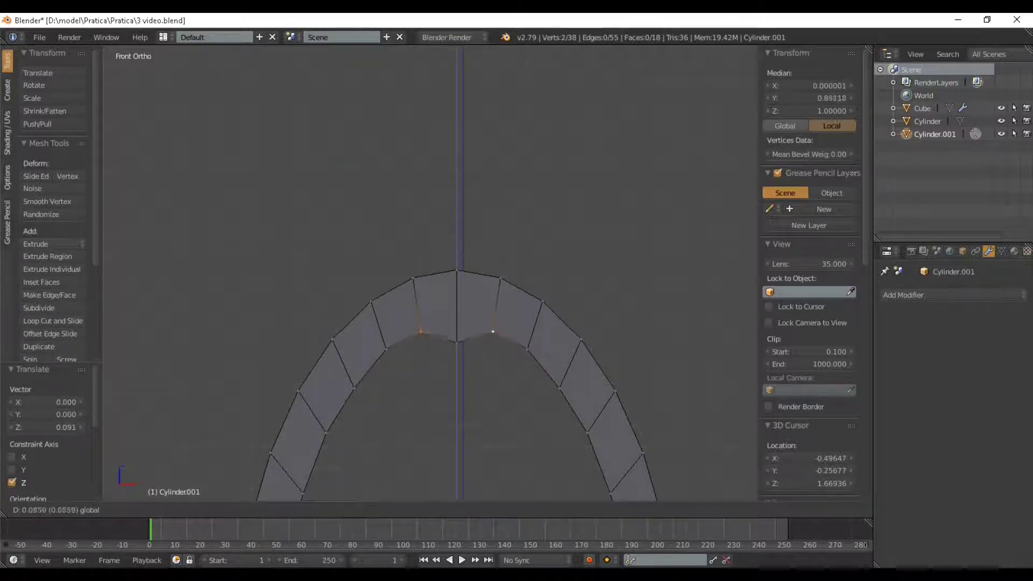
left_click_drag(457, 282, 457, 274)
right_click(457, 342)
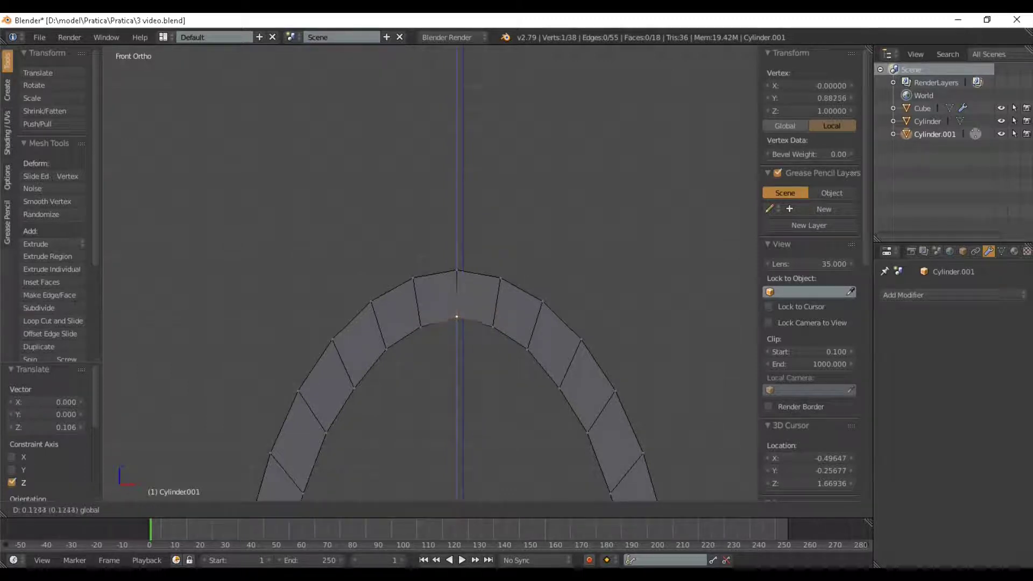
key("Tab")
Examine the thinned arch against the block from the front and at an angle in perspective
scroll(457, 275, "down", 7)
middle_click_drag(457, 275, 454, 213, "shift")
scroll(454, 213, "up", 3)
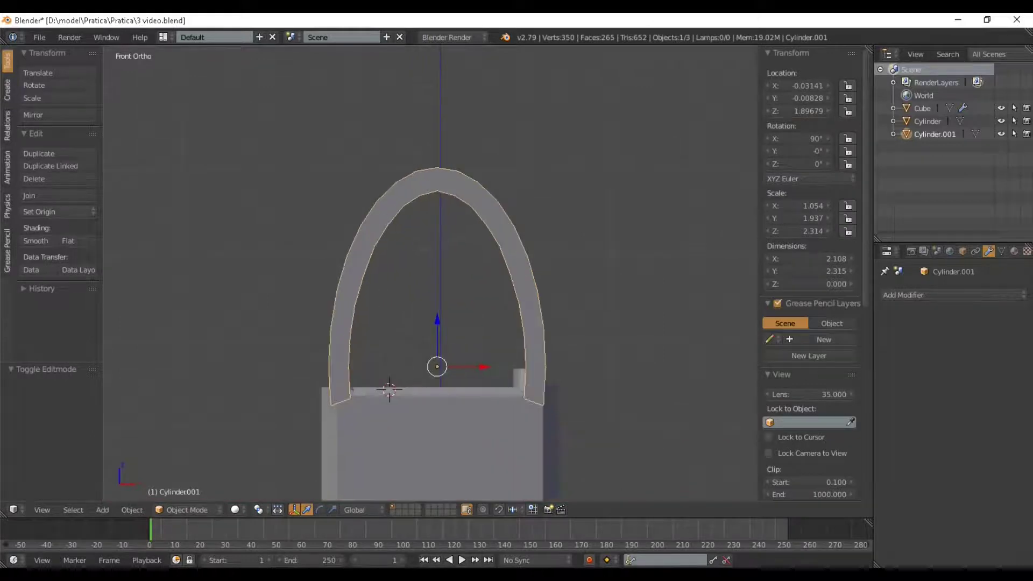
scroll(439, 339, "down", 1)
scroll(439, 339, "down", 4)
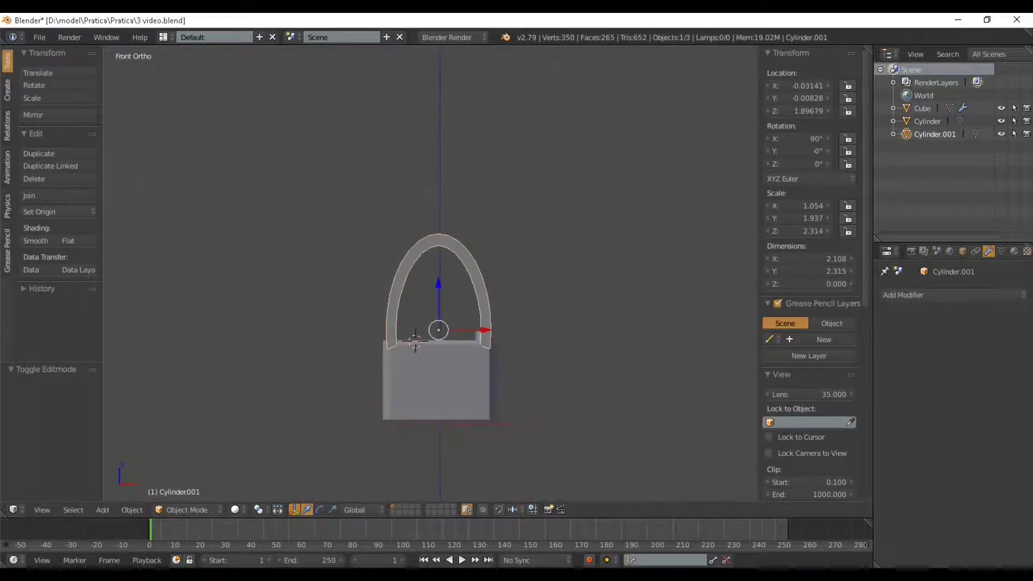
scroll(438, 339, "up", 3)
scroll(438, 339, "down", 2)
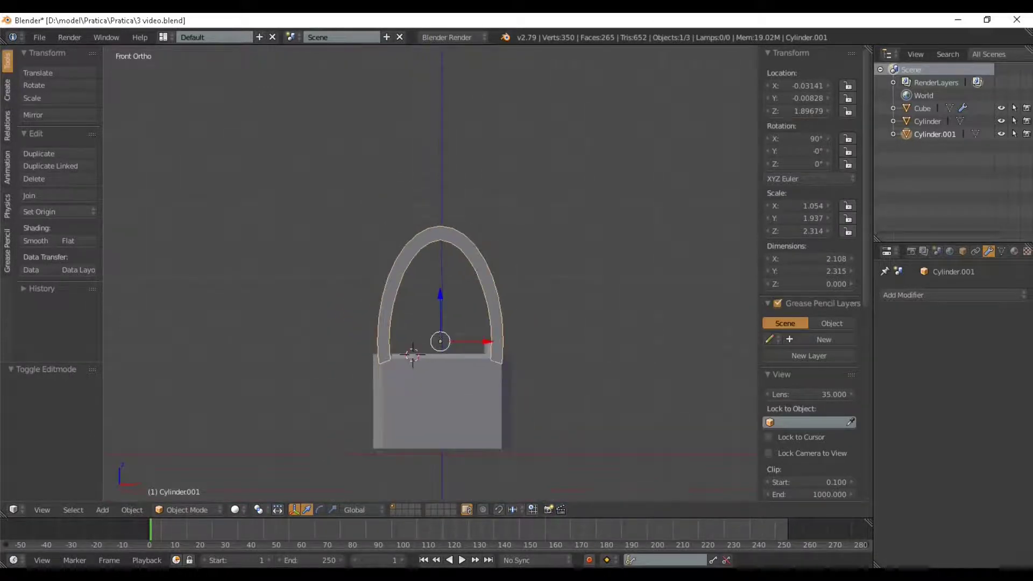
key("KP_5")
middle_click_drag(439, 339, 374, 297)
scroll(366, 377, "up", 2)
scroll(499, 308, "down", 2)
scroll(537, 291, "up", 2)
Select all of the arch's mesh elements, keeping the whole flat profile selected
key("Tab")
key("a")
scroll(475, 297, "down", 3)
key("c")
scroll(467, 286, "down", 4)
left_click(462, 274)
key("Escape")
scroll(408, 294, "up", 2)
scroll(374, 298, "up", 1)
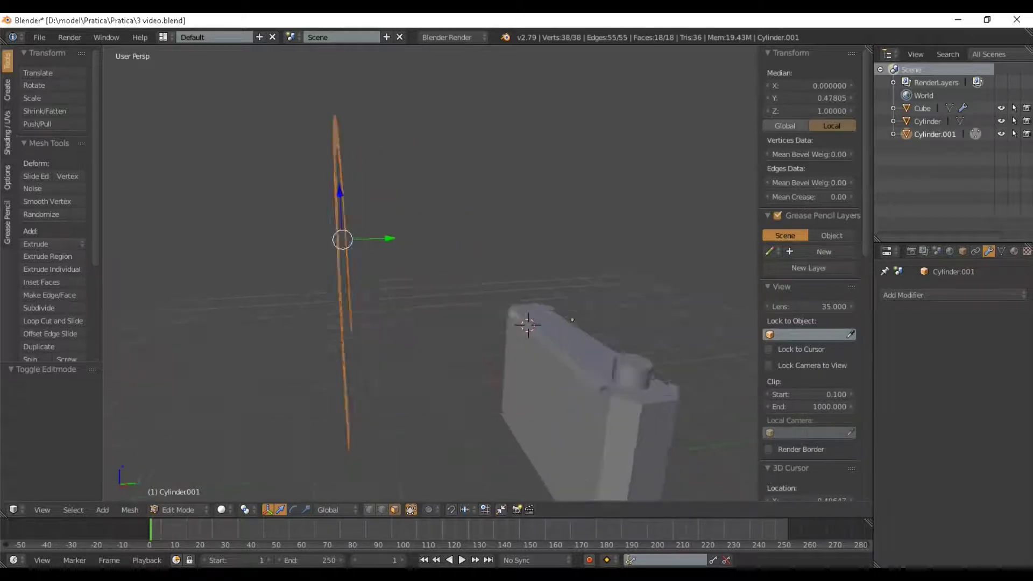
scroll(374, 297, "down", 3)
key("Tab")
Try to move the arch's origin to the 3D cursor placed on its crown
middle_click_drag(499, 309, 460, 190)
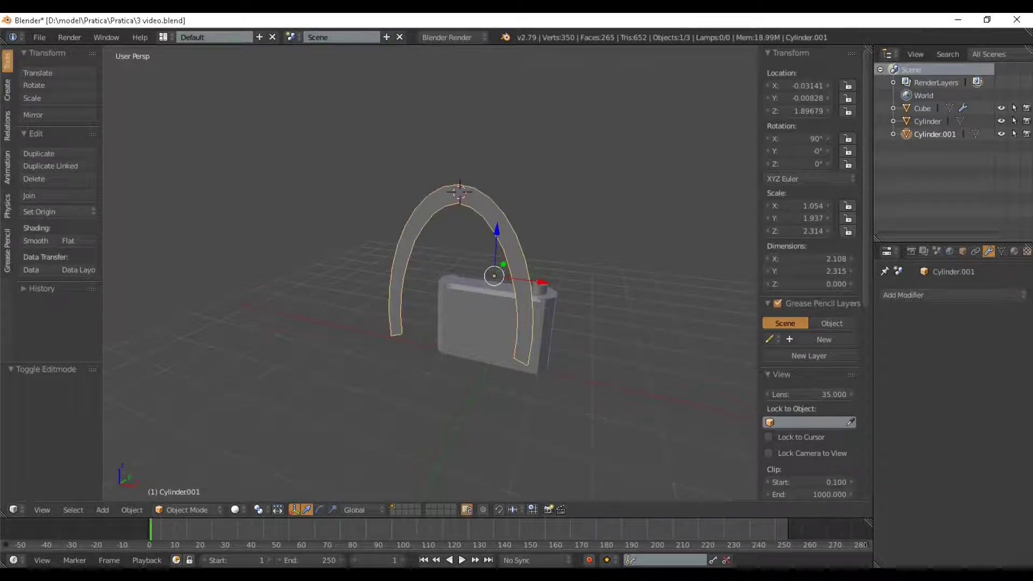
middle_click_drag(460, 190, 350, 215)
scroll(431, 274, "up", 1)
scroll(430, 274, "down", 4)
scroll(431, 273, "up", 3)
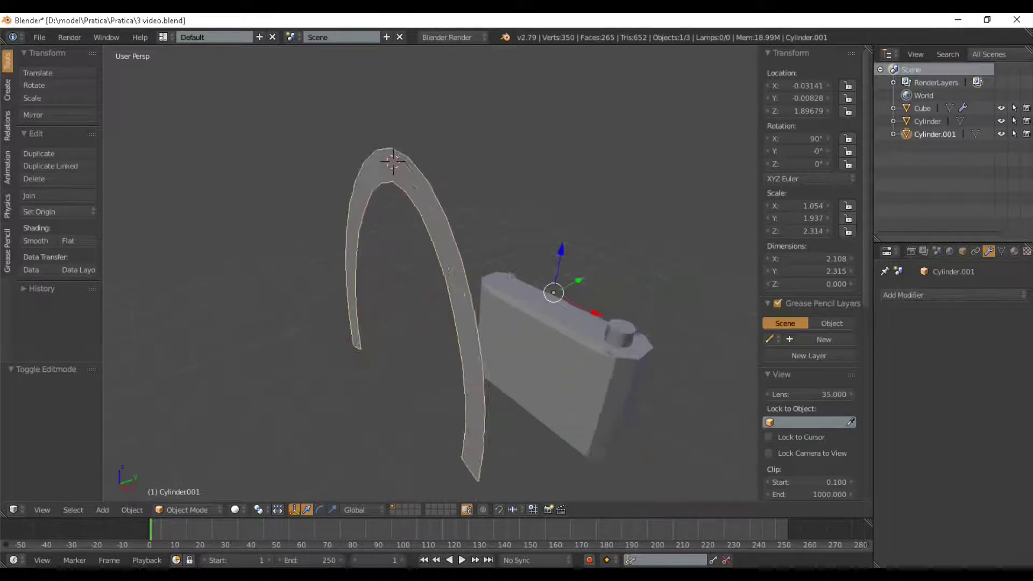
scroll(430, 274, "down", 3)
scroll(430, 274, "up", 1)
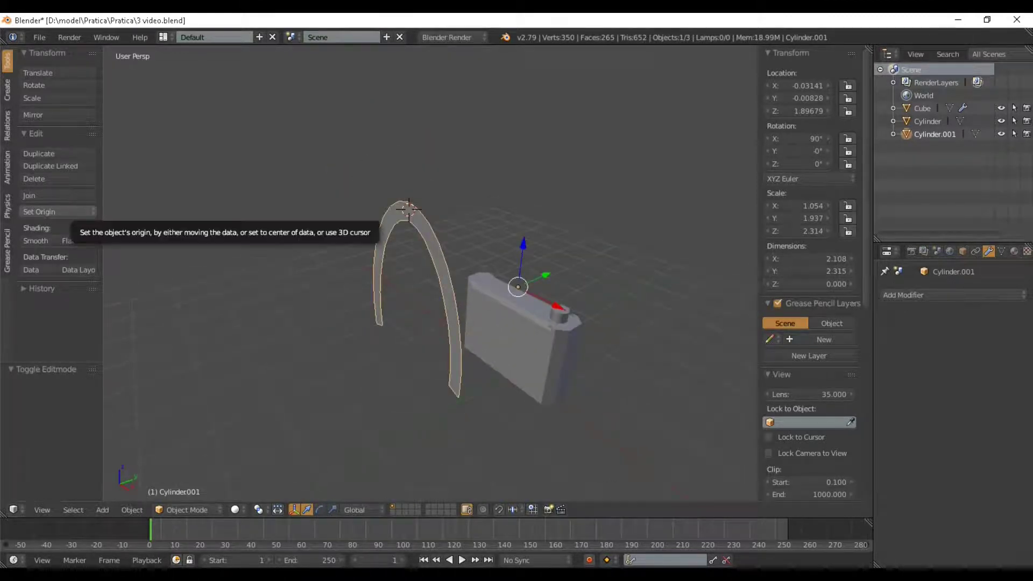
left_click(57, 212)
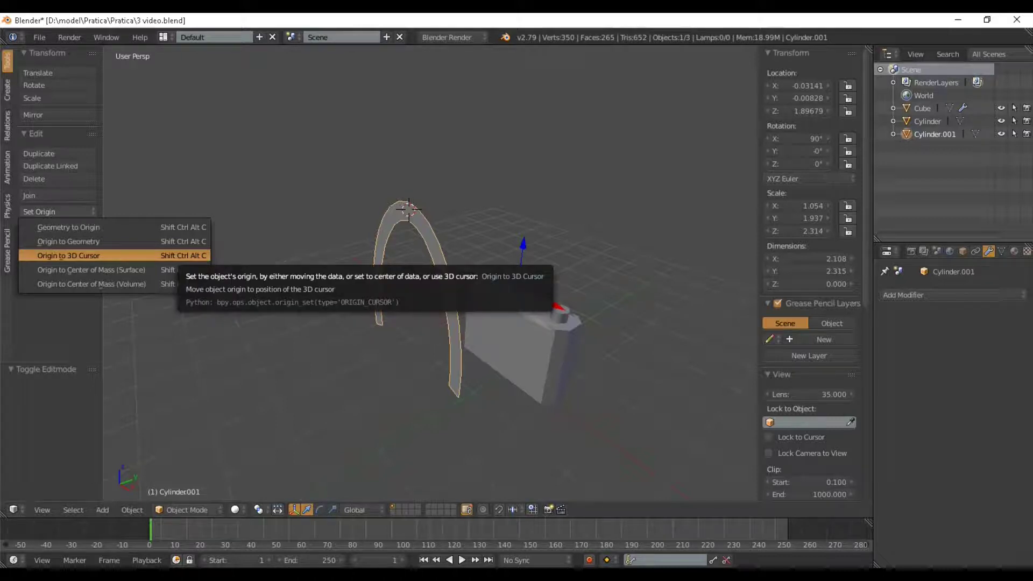
left_click(173, 256)
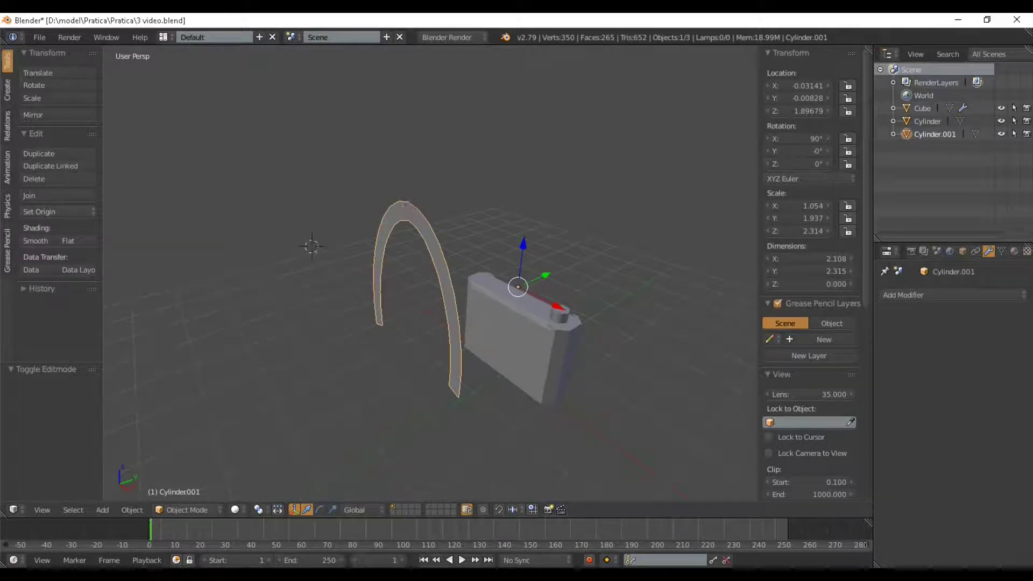
Place the 3D cursor on the arch's crown and set the arch's origin to the 3D cursor
scroll(459, 280, "up", 3)
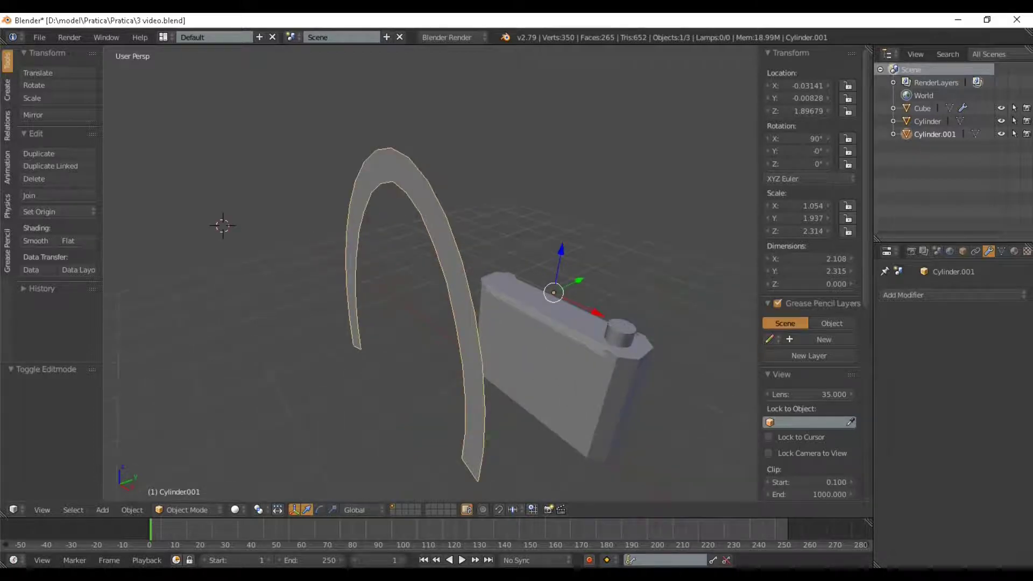
left_click(391, 164)
key("shift+ctrl+alt+c")
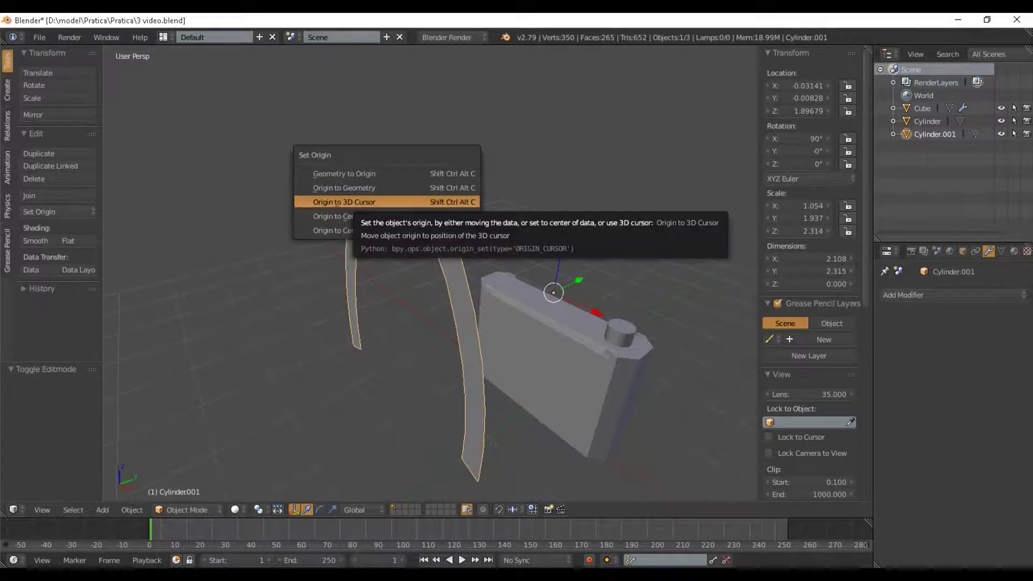
left_click(349, 202)
middle_click_drag(348, 202, 345, 230)
scroll(264, 229, "down", 6)
scroll(345, 231, "up", 4)
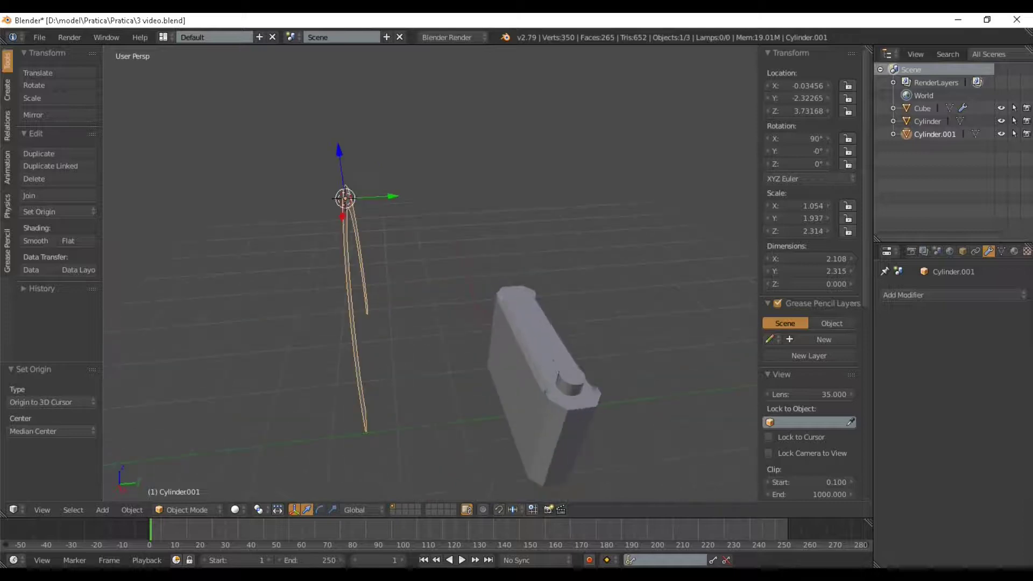
Move the arch about 2.302 along Y so it stands over the block
key("g")
key("y")
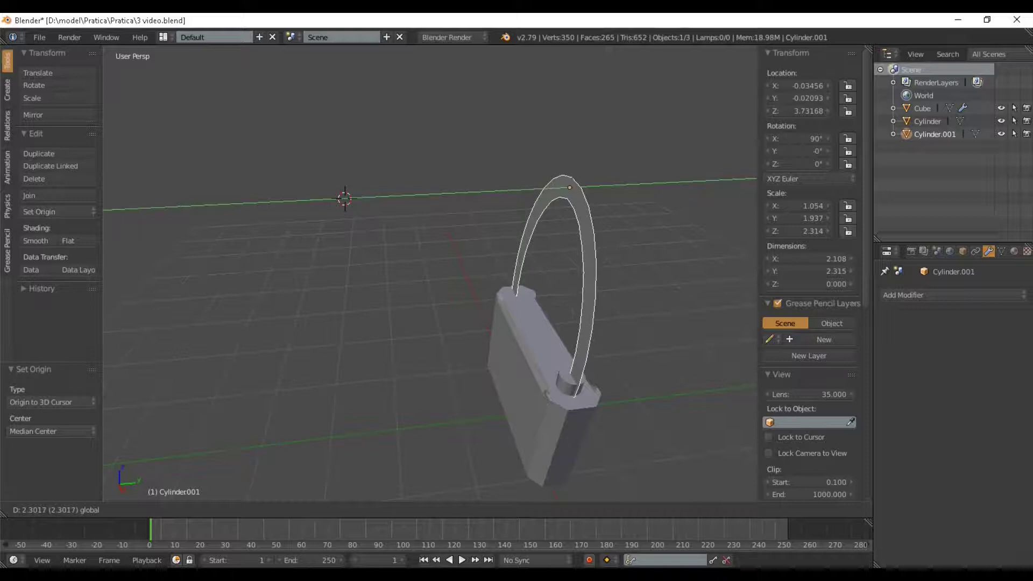
left_click_drag(614, 187, 614, 187)
scroll(613, 189, "down", 3)
middle_click_drag(614, 188, 624, 214)
scroll(694, 188, "up", 3)
scroll(641, 208, "up", 2)
scroll(600, 215, "down", 2)
Extrude the arch's flat faces about 0.258 along their normal to give the shackle thickness
key("Tab")
key("e")
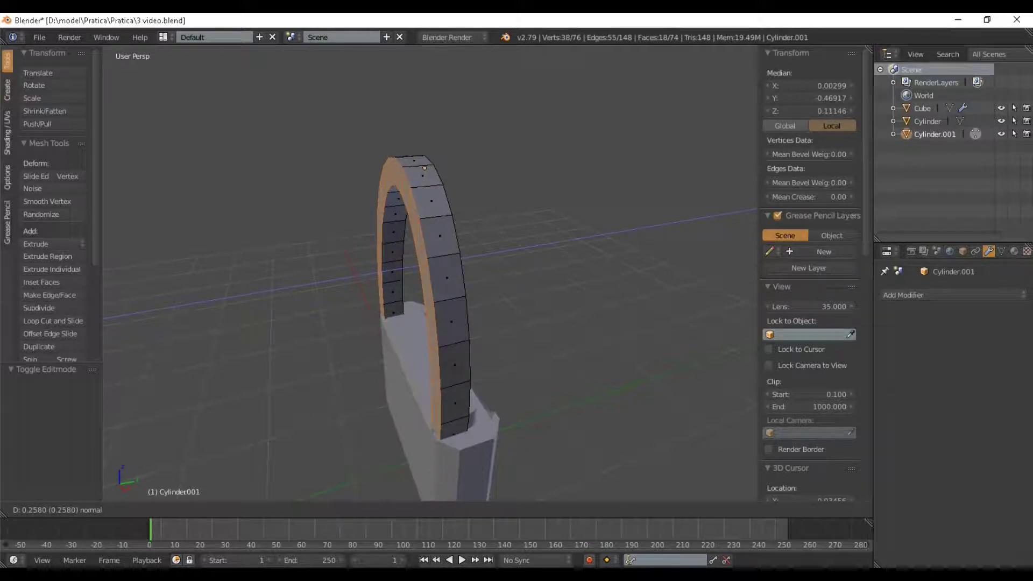
left_click(266, 230)
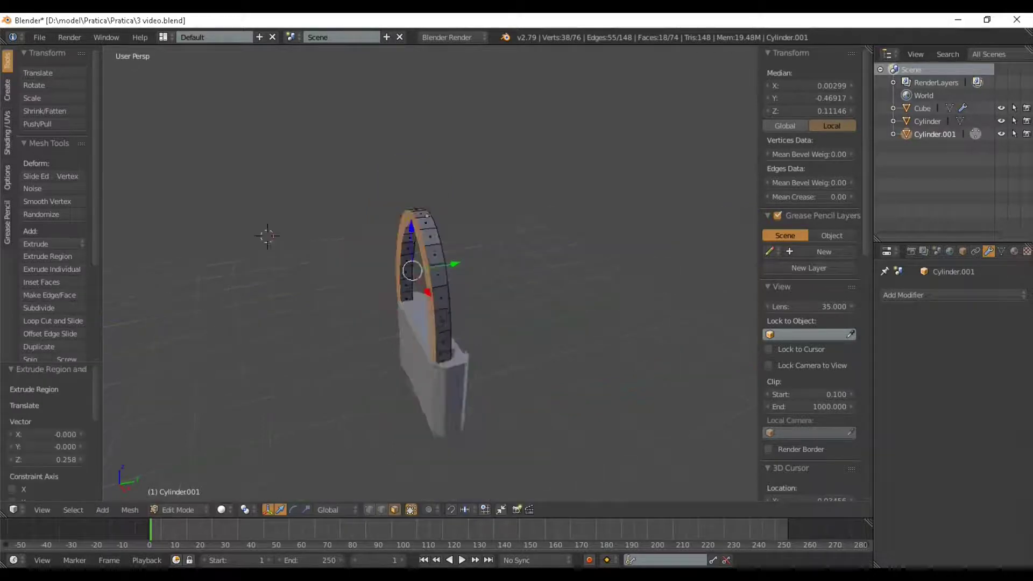
key("Tab")
Shift the solid arch along Y to about 0.122 so it is centred across the block's thickness
middle_click_drag(431, 269, 463, 258)
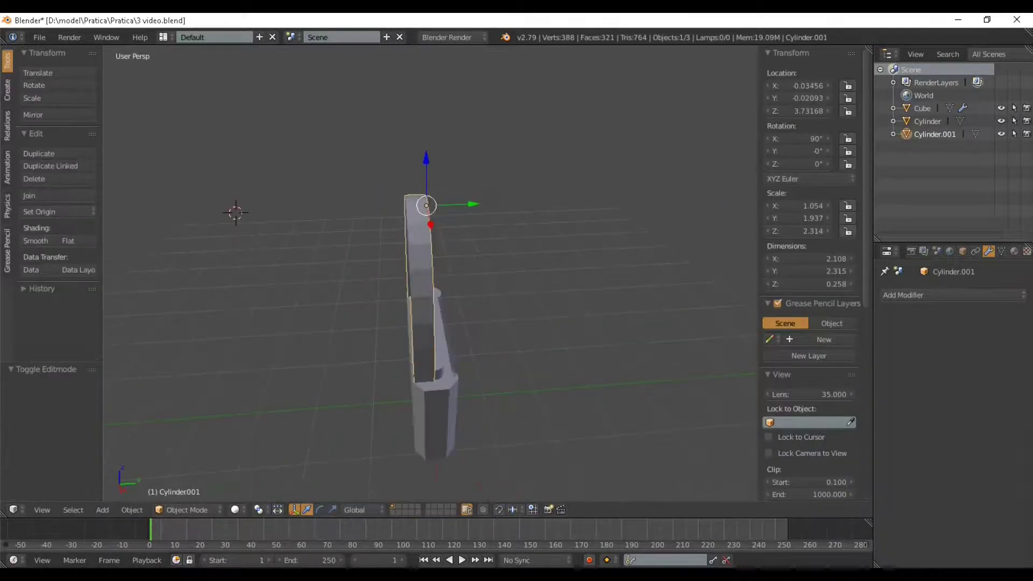
left_click_drag(472, 204, 484, 204)
middle_click_drag(485, 204, 813, 176)
middle_click_drag(349, 210, 172, 181)
middle_click_drag(431, 301, 449, 323)
scroll(460, 307, "up", 2)
key("Tab")
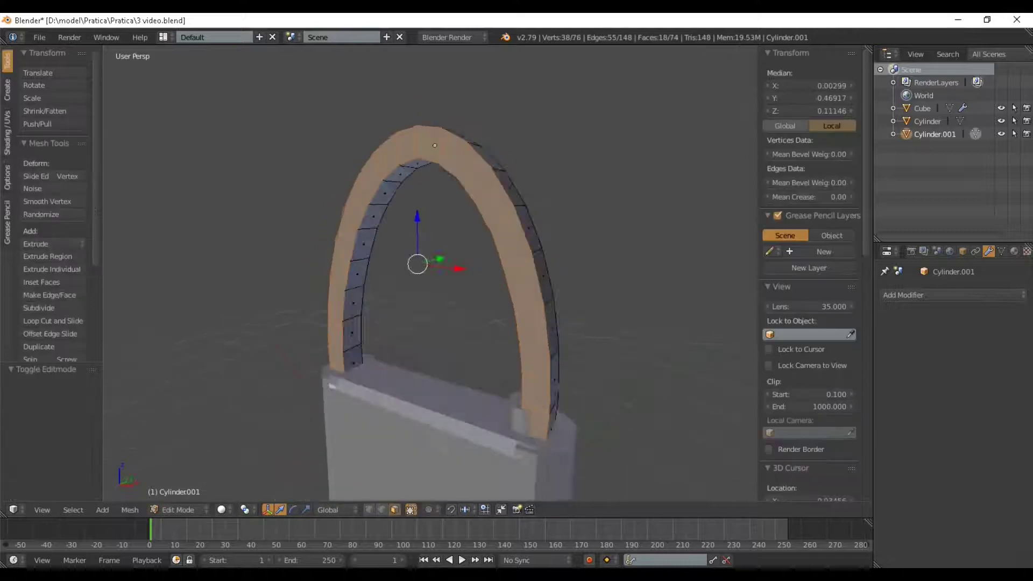
key("Tab")
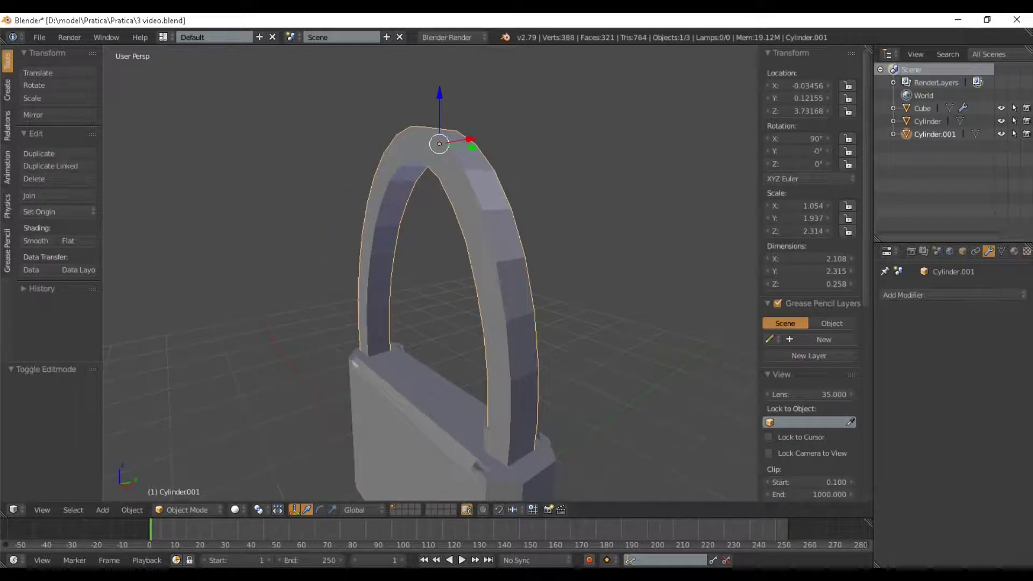
Add two centred loop cuts running around the arch across its thickness
mouse_move(449, 323)
middle_mouse_down()
mouse_move(439, 323)
mouse_move(454, 323)
middle_mouse_up()
key("Tab")
key("ctrl+r")
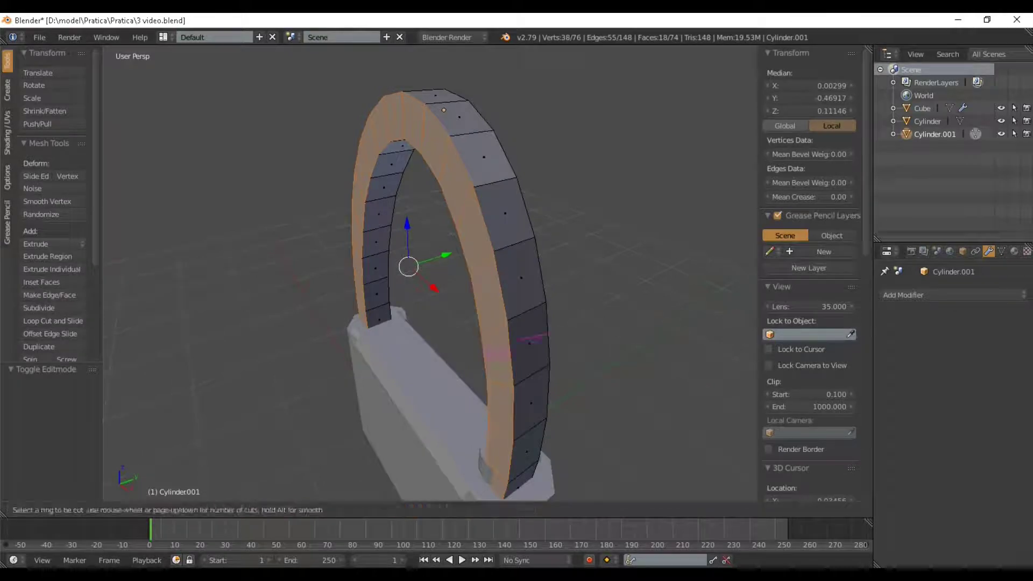
key("2")
key("Return")
key("Return")
Spread the two new edge loops apart by scaling them 1.7 along Y
middle_click_drag(439, 269, 387, 269)
key("s")
key("y")
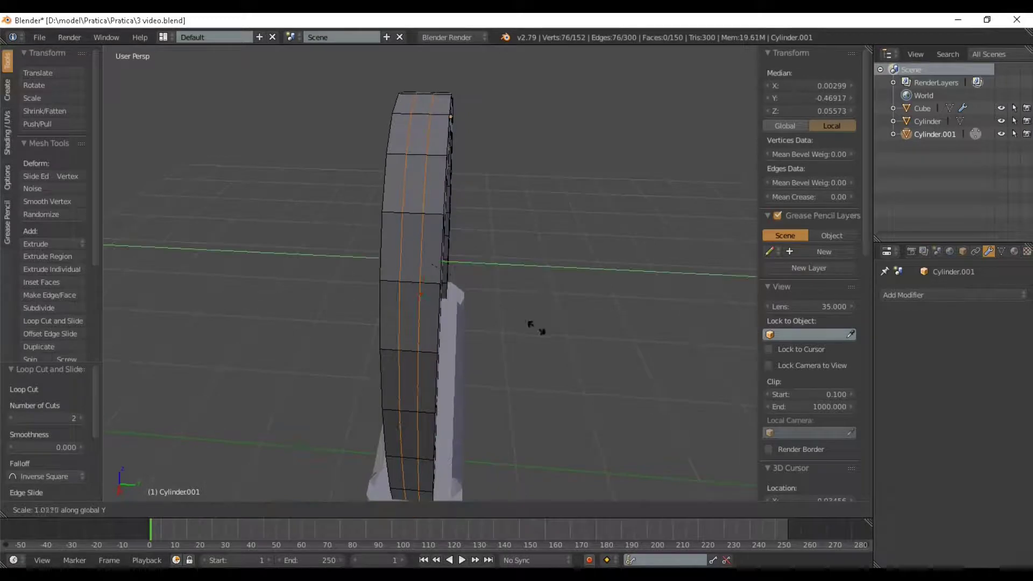
left_click(603, 339)
Scale the two edge loops uniformly by about 1.06 and check the rounded shackle profile up close
middle_click_drag(603, 339, 542, 357)
key("s")
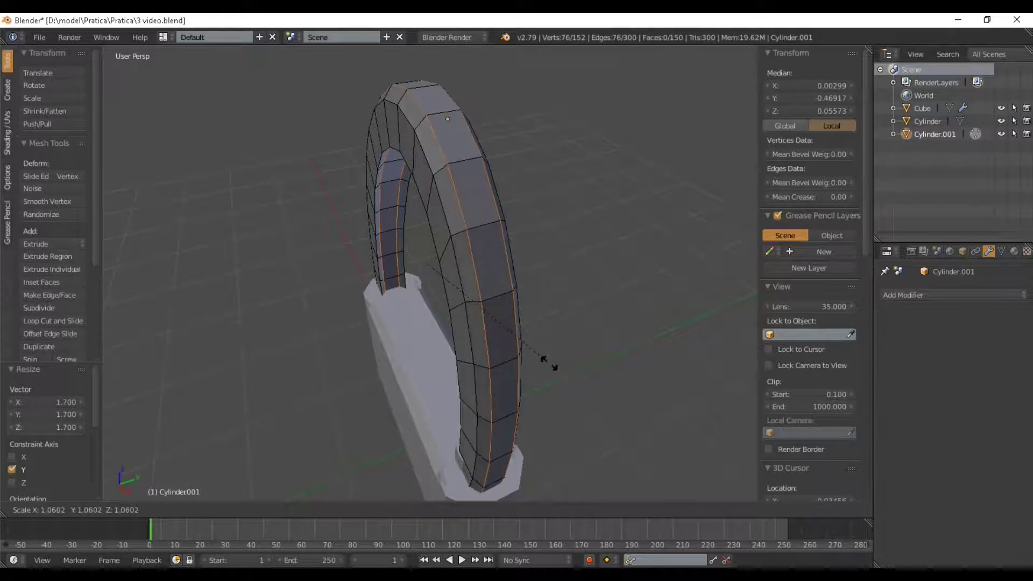
left_click(546, 360)
middle_click_drag(546, 360, 426, 358)
key("Tab")
scroll(339, 347, "up", 2)
key("Tab")
scroll(425, 357, "up", 3)
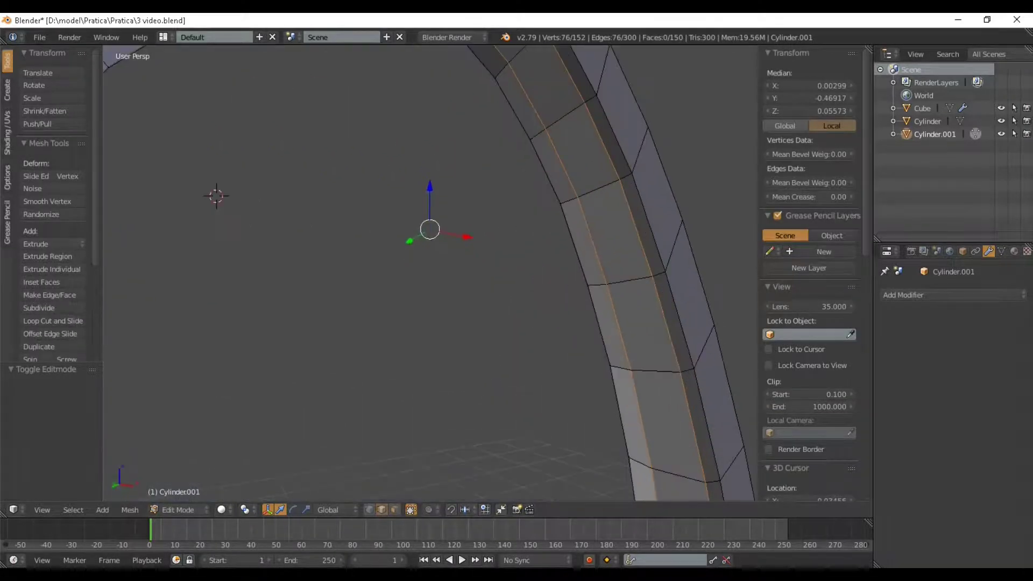
Switch to face selection and select the shackle's middle inner faces up the leg beside the small cylinder
left_click(395, 509)
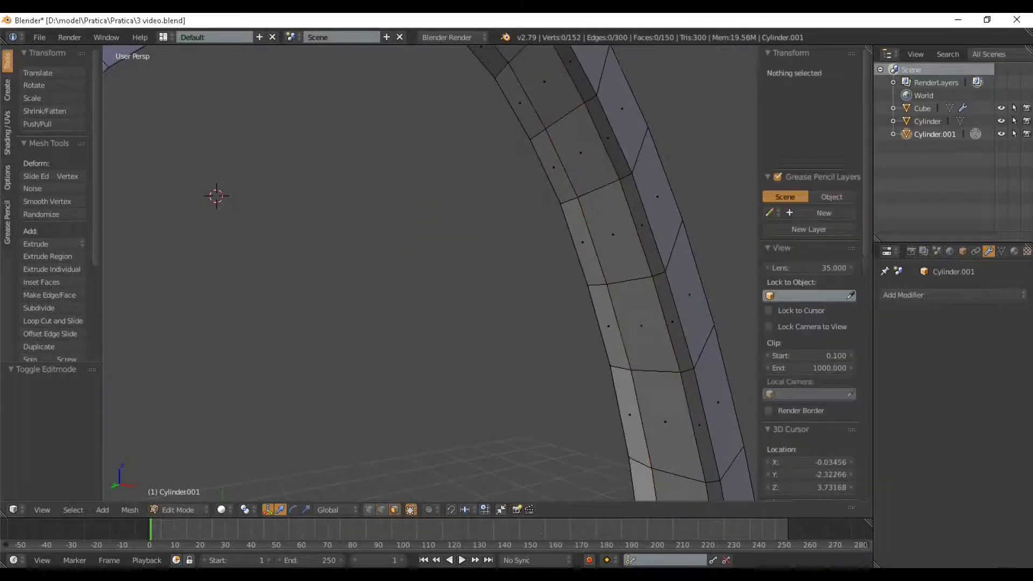
middle_click_drag(458, 377, 418, 318, "shift")
right_click(643, 457)
scroll(643, 458, "down", 3)
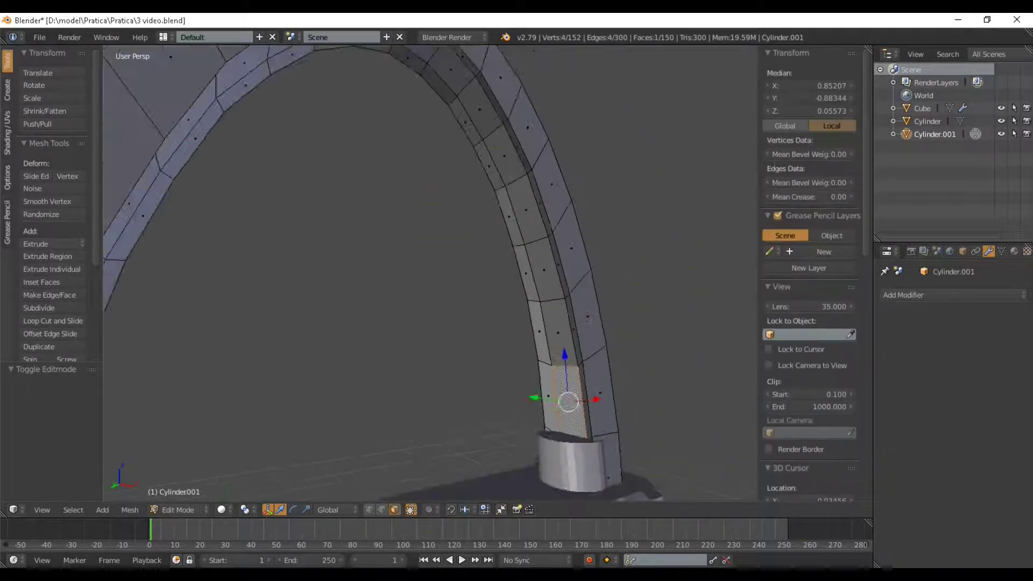
scroll(619, 419, "up", 2)
right_click(602, 353, "shift")
right_click(582, 269, "shift")
right_click(556, 192, "shift")
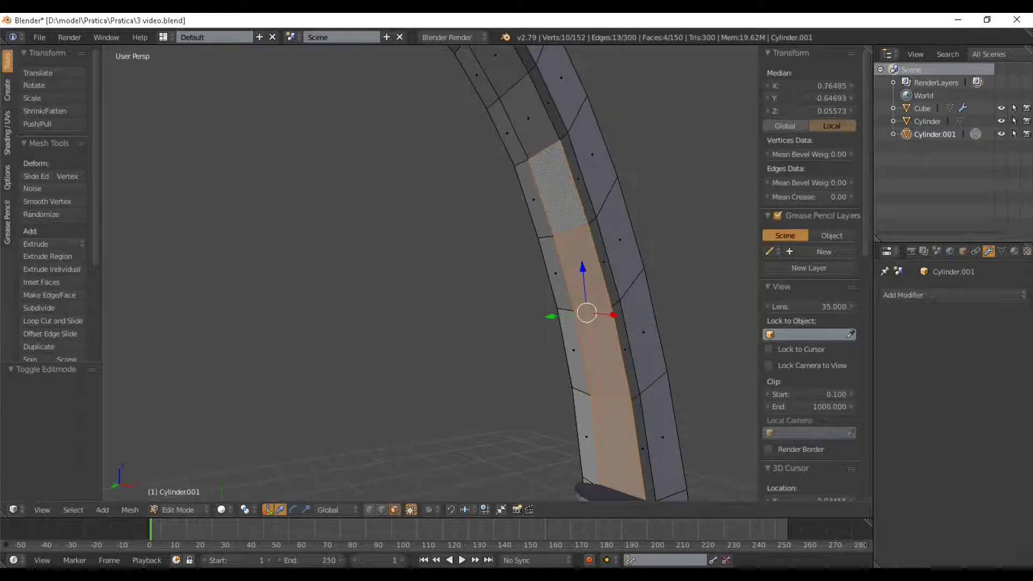
right_click(512, 132, "shift")
right_click(528, 118, "shift")
right_click(499, 65, "shift")
right_click(506, 134, "shift")
Extend the face selection along the middle inner strip over the crown of the shackle
scroll(506, 134, "down", 4)
middle_click_drag(500, 129, 435, 138)
scroll(440, 162, "up", 4)
right_click(530, 203, "shift")
right_click(492, 198, "shift")
right_click(451, 194, "shift")
right_click(390, 187, "shift")
right_click(342, 205, "shift")
right_click(285, 237, "shift")
right_click(211, 294, "shift")
Add the remaining middle inner faces down the opposite leg to its foot to the selection
scroll(211, 293, "down", 3)
middle_click_drag(293, 288, 226, 286)
middle_click_drag(323, 301, 363, 210, "shift")
scroll(377, 199, "up", 2)
scroll(431, 274, "down", 1)
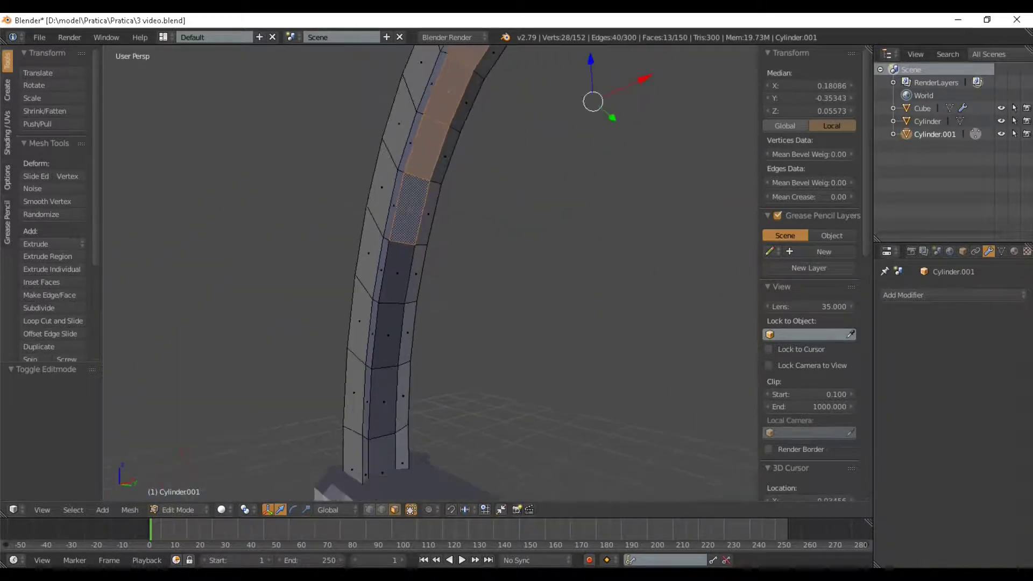
right_click(397, 272, "shift")
right_click(388, 334, "shift")
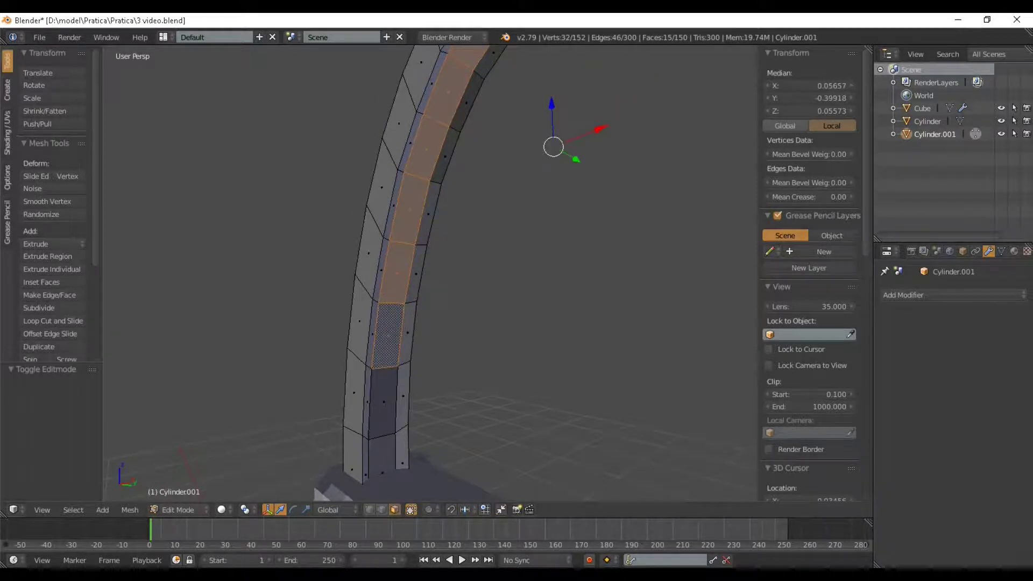
right_click(383, 402, "shift")
right_click(383, 467, "shift")
scroll(382, 463, "down", 3)
middle_click_drag(383, 463, 333, 450)
scroll(430, 274, "up", 2)
scroll(430, 274, "down", 1)
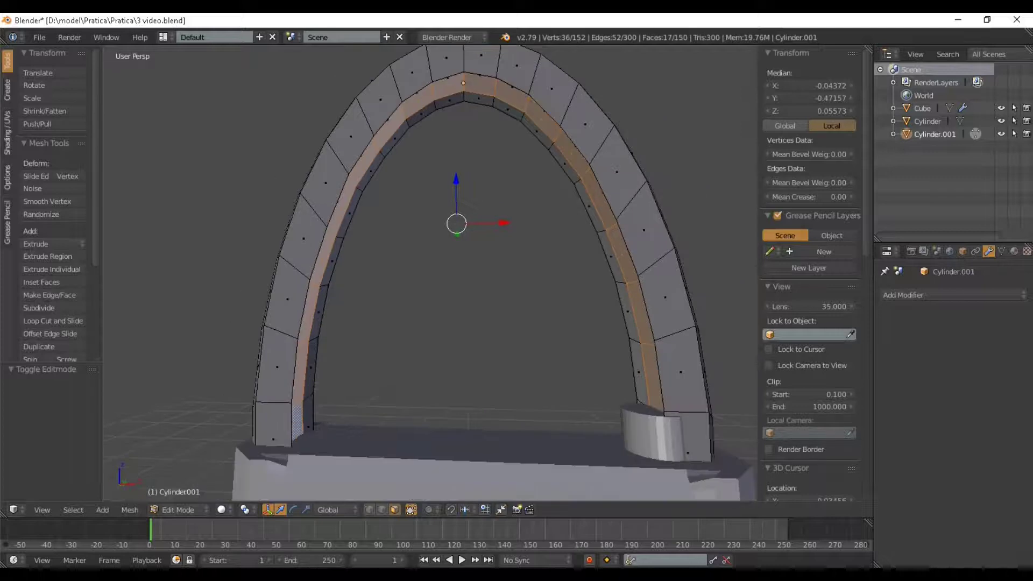
Add the missed lowest inner face behind the small cylinder to the strip selection
key("s")
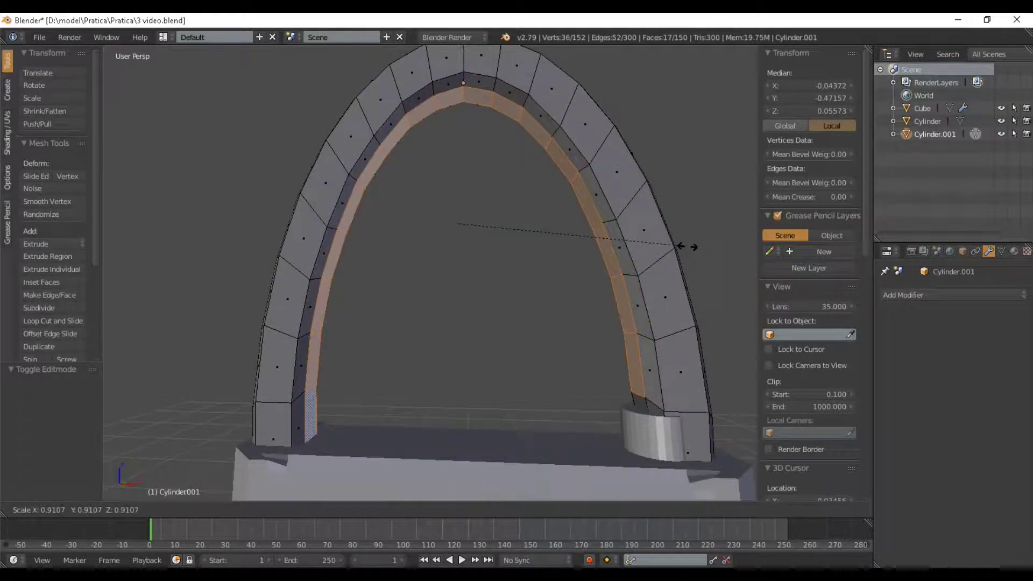
right_click(688, 247)
scroll(687, 247, "up", 2)
middle_click_drag(684, 248, 584, 127, "shift")
scroll(431, 274, "up", 2)
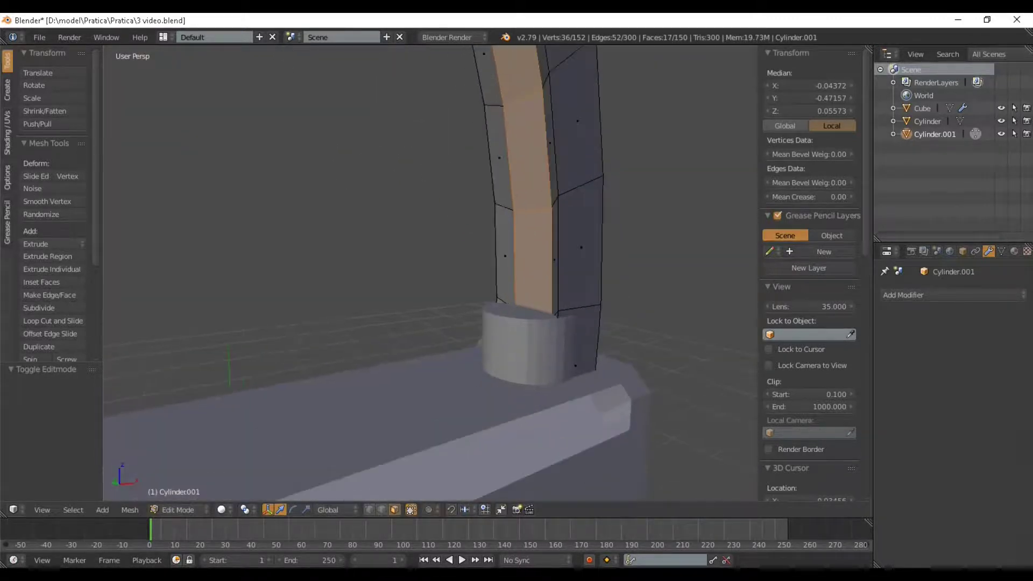
scroll(430, 273, "down", 4)
middle_click_drag(485, 237, 431, 263)
scroll(430, 263, "up", 1)
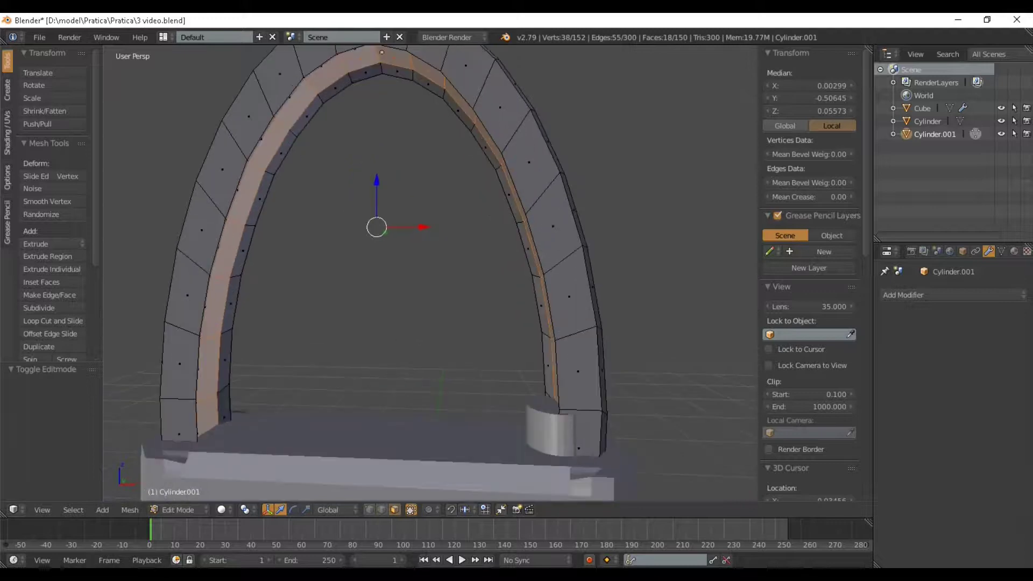
Scale the selected inner strip of faces to about 0.93
key("s")
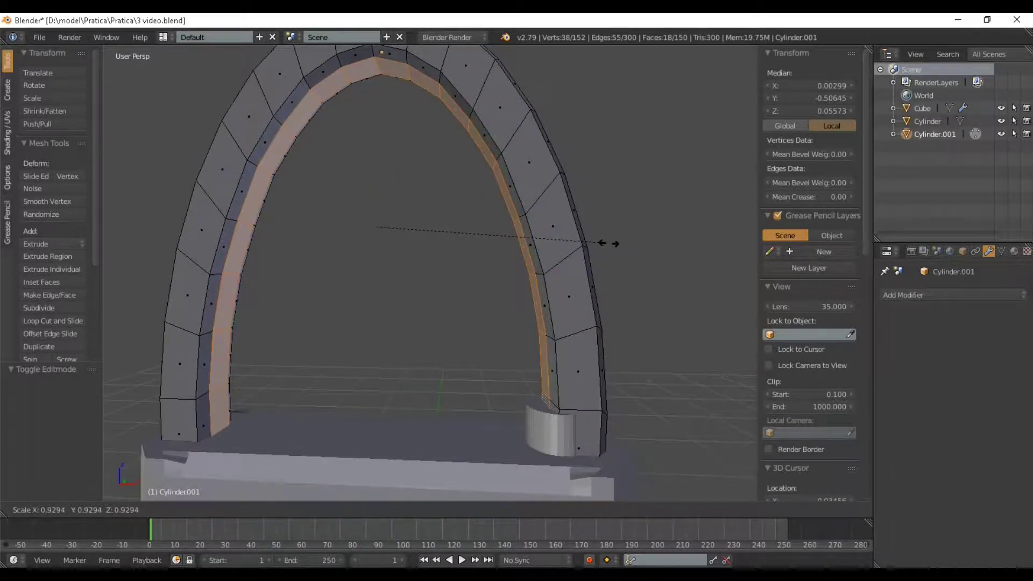
left_click(609, 244)
Inspect the reshaped shackle from several sides in Object Mode and Edit Mode
key("Tab")
scroll(609, 244, "down", 2)
middle_click_drag(538, 243, 619, 249)
scroll(557, 241, "up", 1)
middle_click_drag(517, 205, 210, 121)
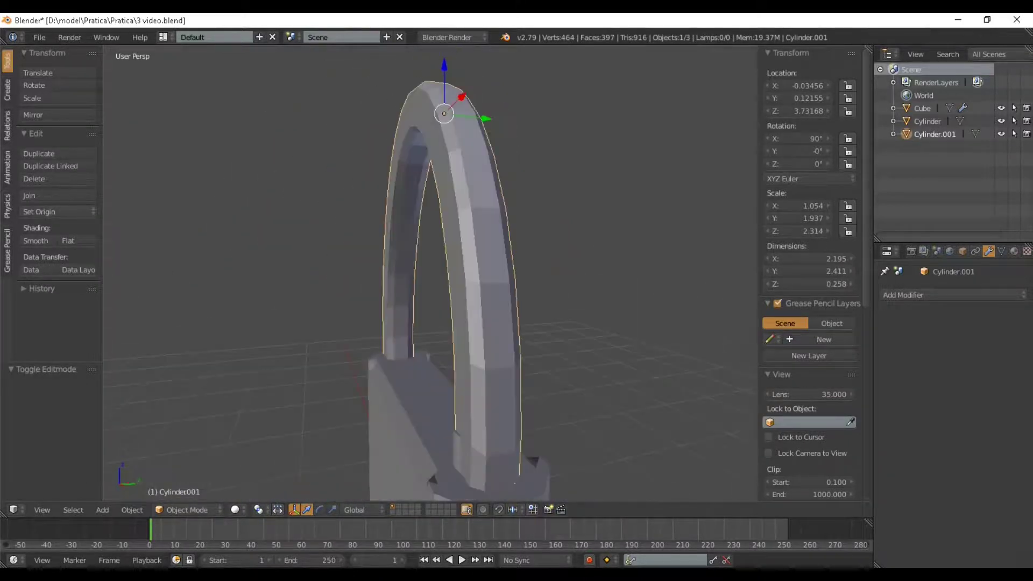
scroll(430, 273, "up", 2)
scroll(431, 273, "down", 4)
middle_click_drag(431, 274, 619, 286)
middle_click_drag(750, 120, 648, 116)
key("Tab")
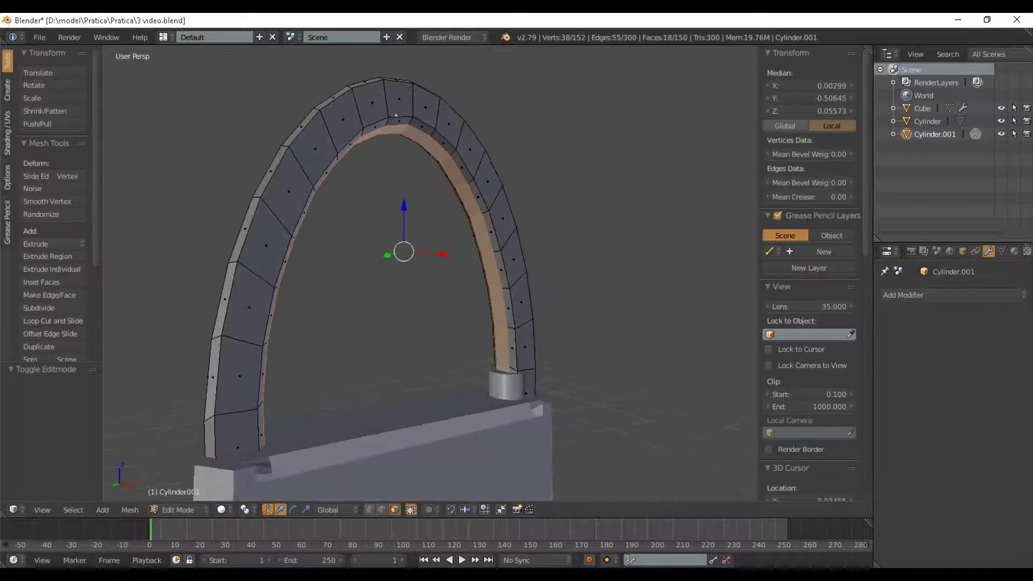
middle_click_drag(323, 279, 368, 282)
scroll(431, 273, "down", 1)
Return to Object Mode and add a Bevel modifier and a Subdivision Surface modifier to the shackle
key("Tab")
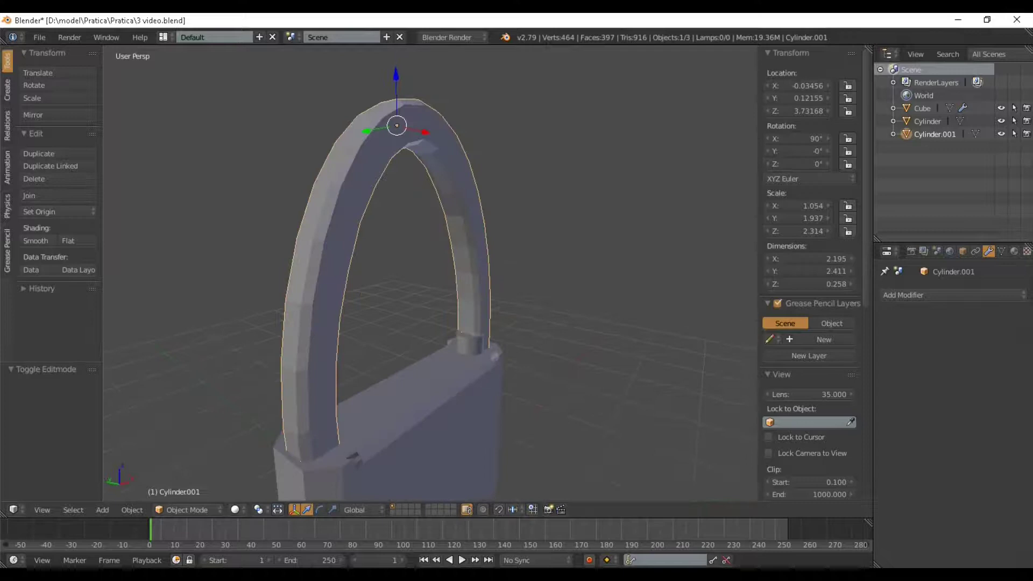
scroll(430, 273, "up", 1)
left_click(925, 295)
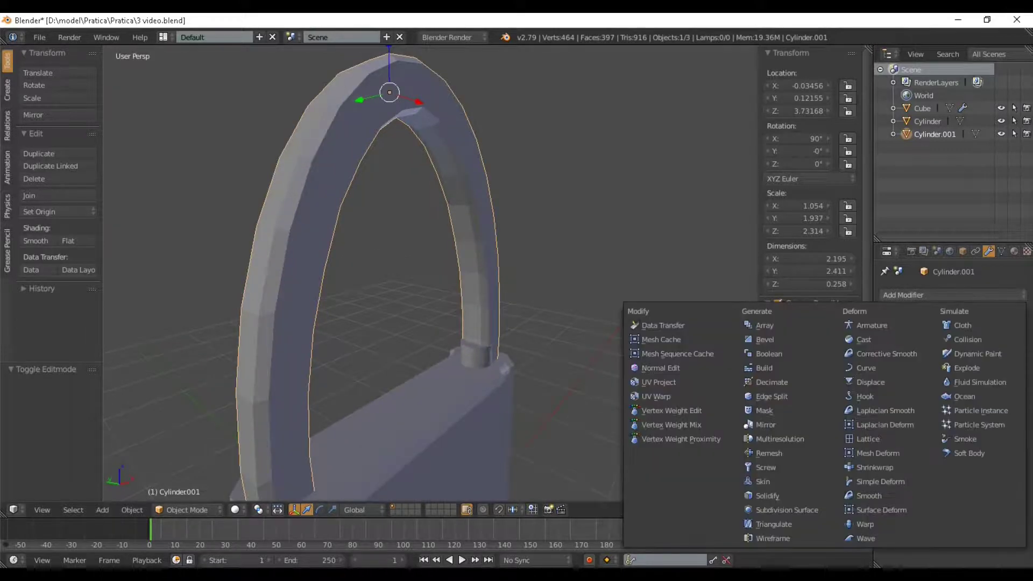
left_click(765, 340)
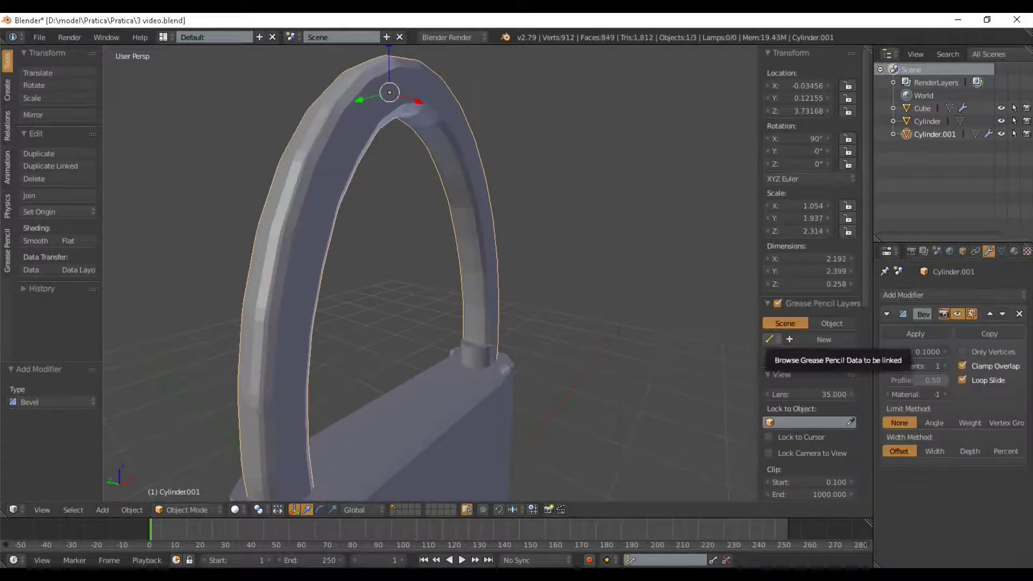
left_click(926, 295)
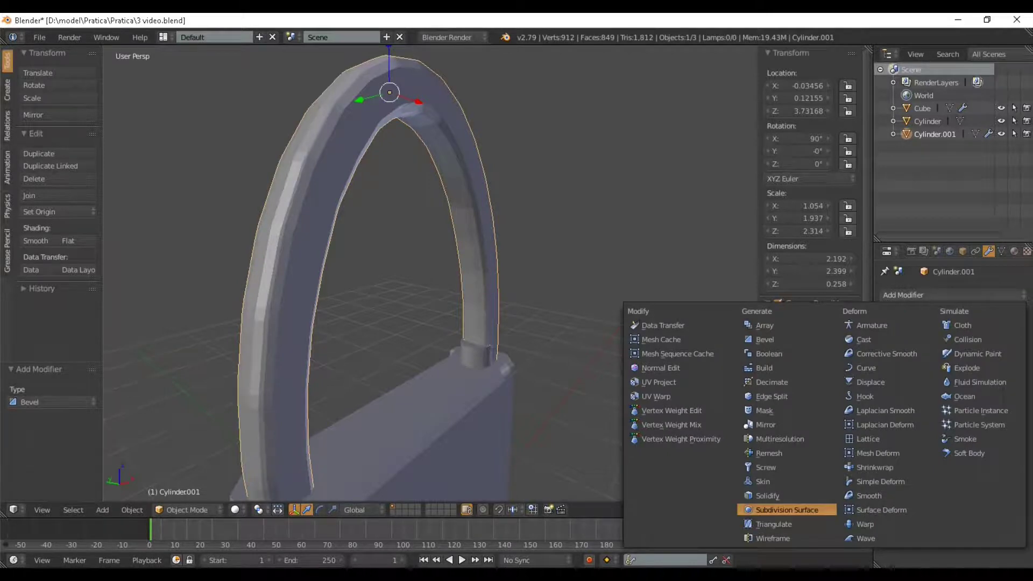
left_click(787, 509)
Widen the modifier settings area and reduce the Bevel width to 0
middle_click_drag(124, 121, 393, 127)
scroll(210, 111, "down", 4)
scroll(269, 111, "up", 4)
scroll(431, 273, "up", 1)
middle_click_drag(430, 274, 358, 268)
scroll(366, 274, "down", 5)
left_click_drag(873, 304, 773, 304)
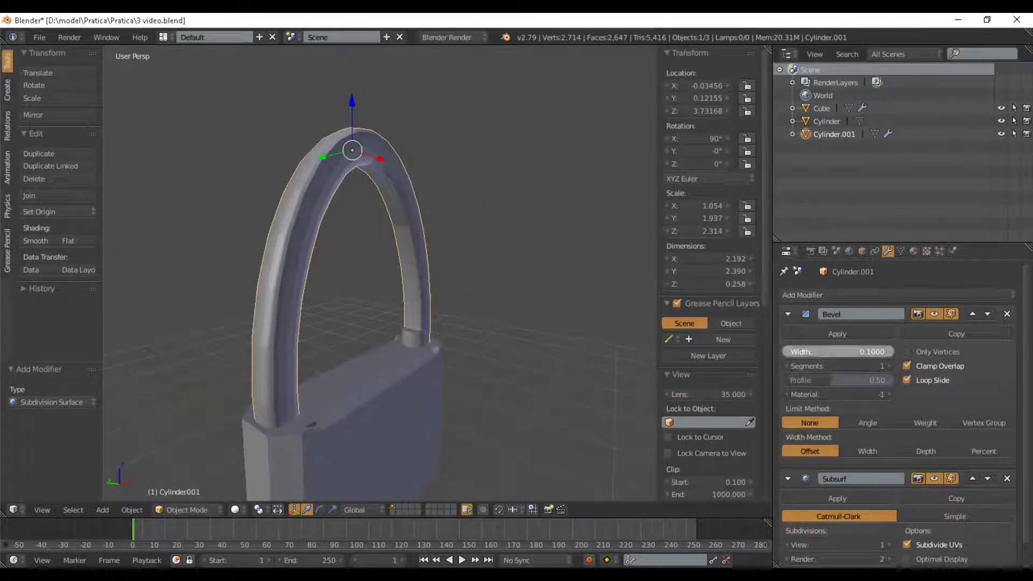
left_click_drag(839, 352, 807, 352)
middle_click_drag(458, 291, 546, 293)
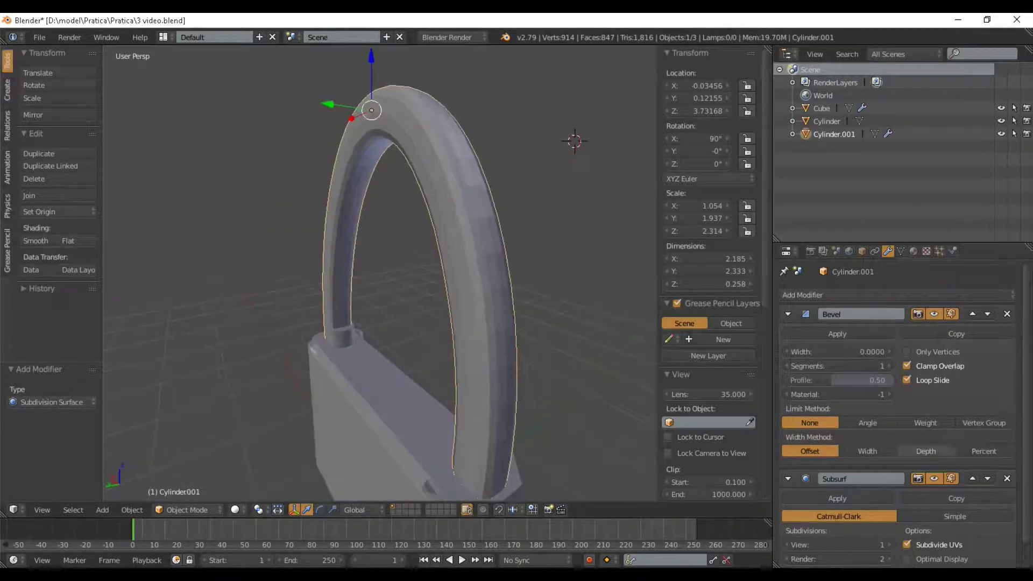
Try a viewport subdivision level of 4 on the Subdivision Surface modifier and settle on level 2
scroll(850, 516, "down", 1)
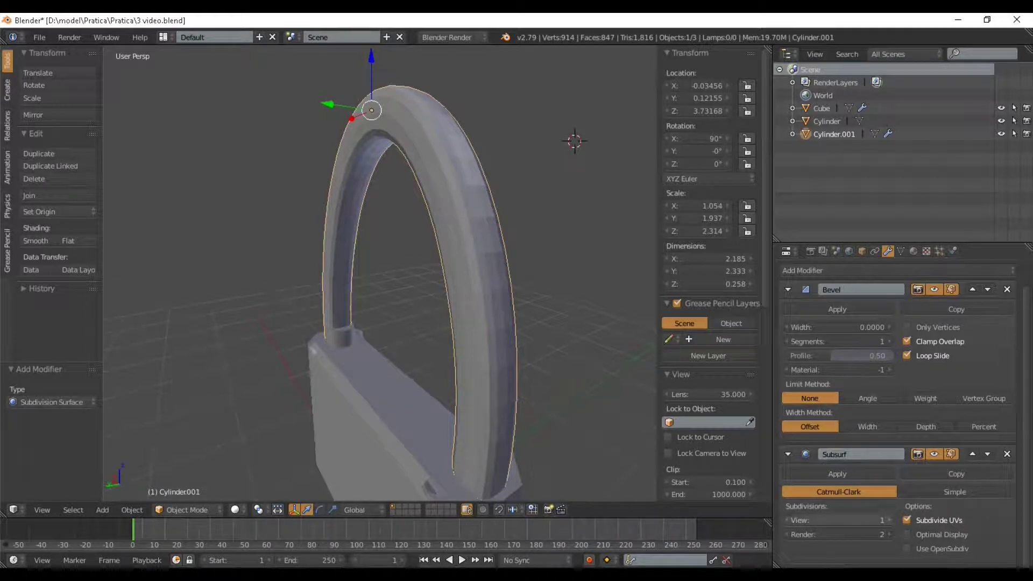
key("Return")
middle_click_drag(484, 291, 624, 278)
scroll(415, 273, "down", 2)
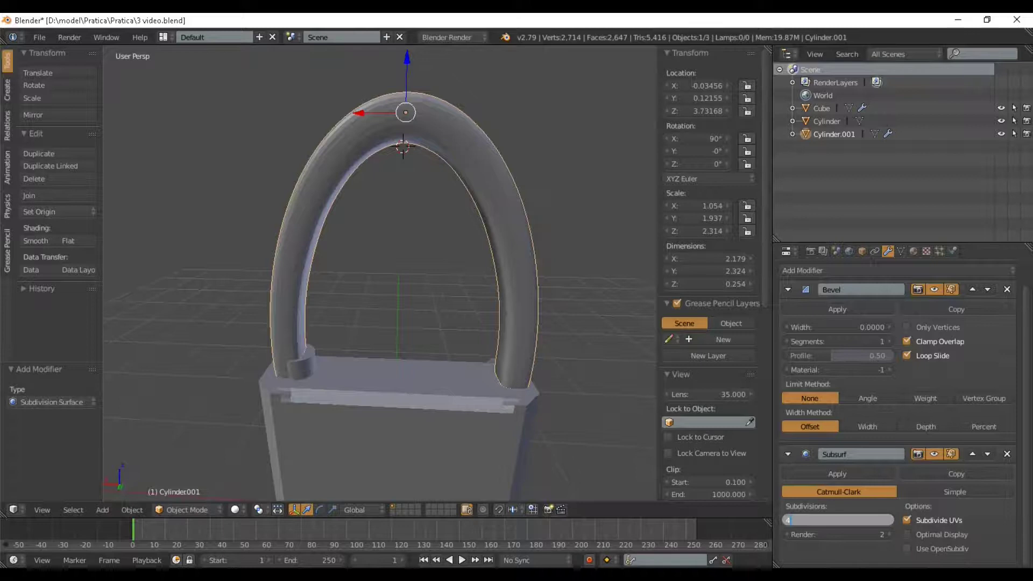
key("Return")
middle_click_drag(517, 279, 508, 253)
scroll(541, 250, "down", 5)
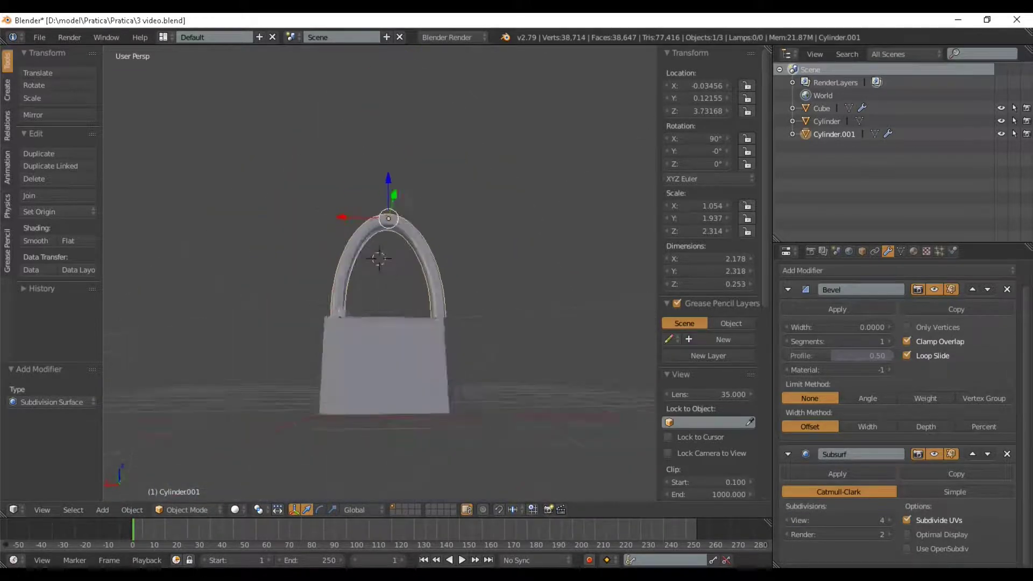
scroll(388, 269, "up", 3)
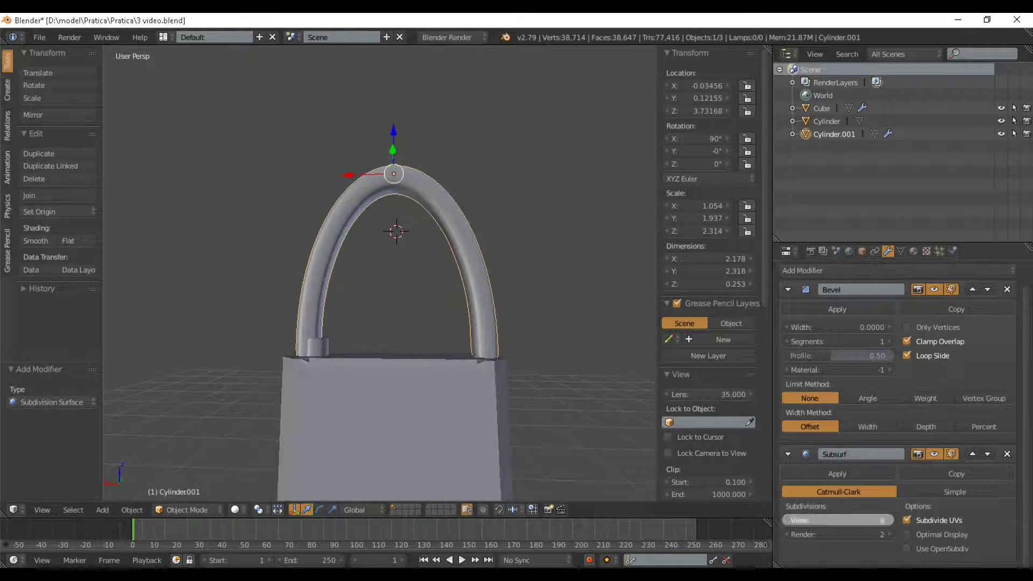
key("Return")
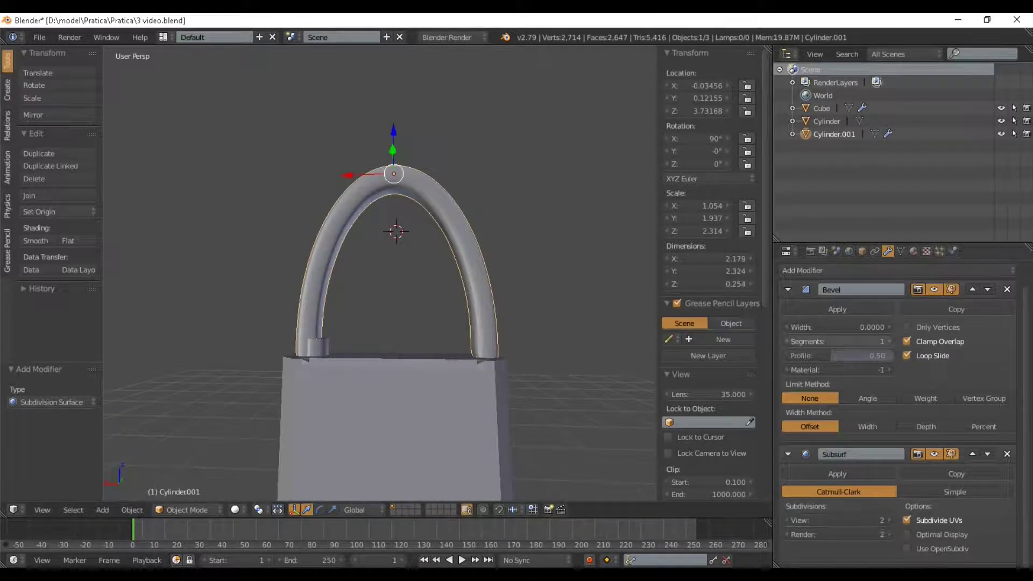
Set the Bevel limit method to Angle, try 2 segments and return to 1 segment
left_click(868, 398)
scroll(904, 420, "up", 2)
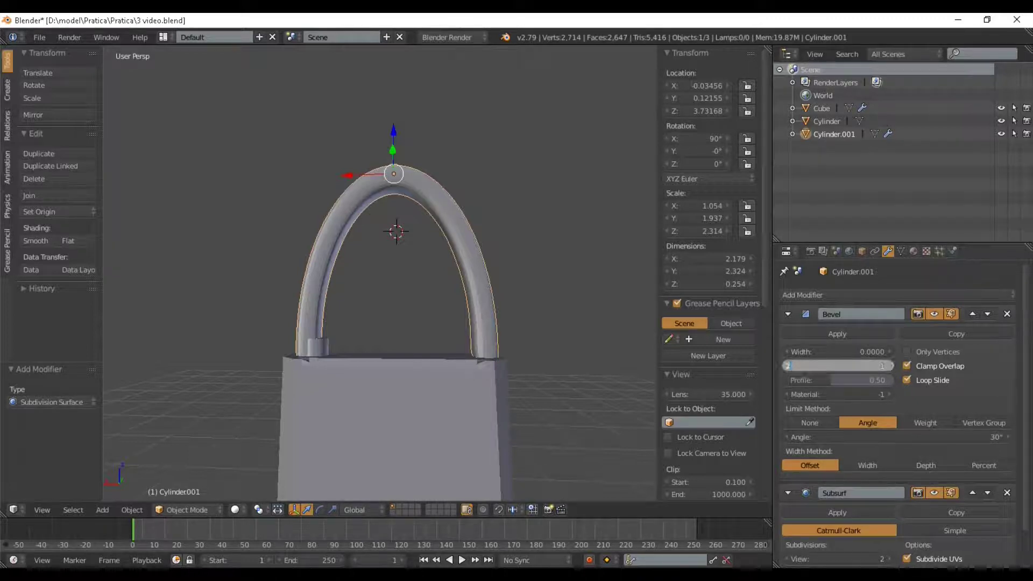
middle_click_drag(505, 258, 352, 290)
scroll(409, 296, "up", 3)
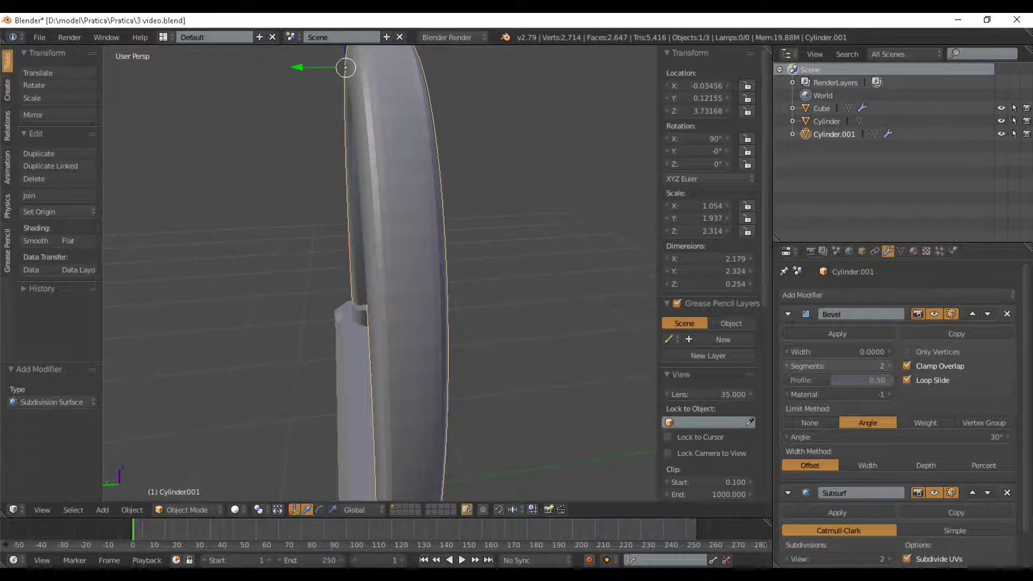
middle_click_drag(353, 291, 484, 296)
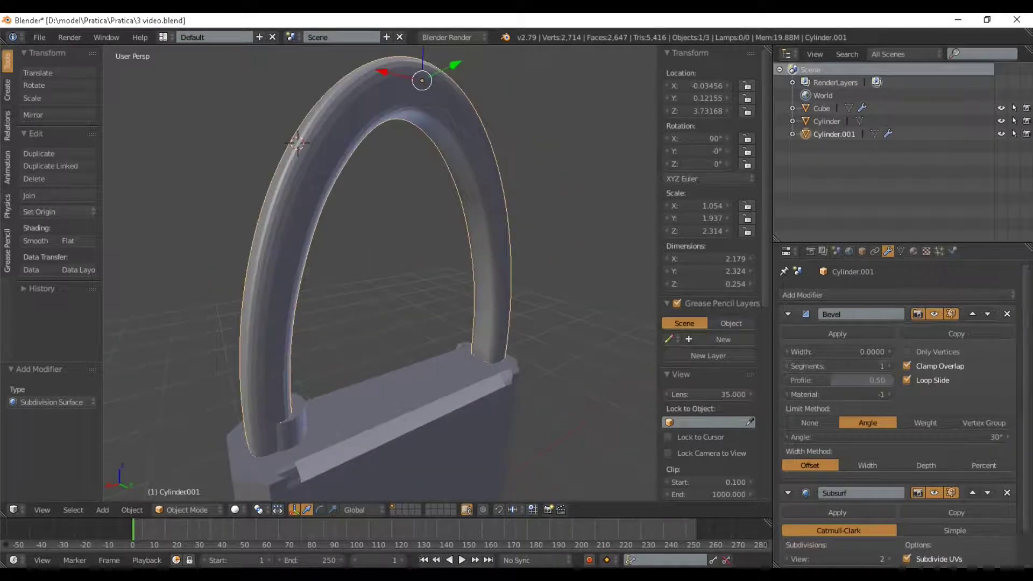
Apply smooth shading to the shackle
scroll(379, 274, "down", 2)
middle_click_drag(379, 275, 468, 275)
scroll(379, 275, "up", 2)
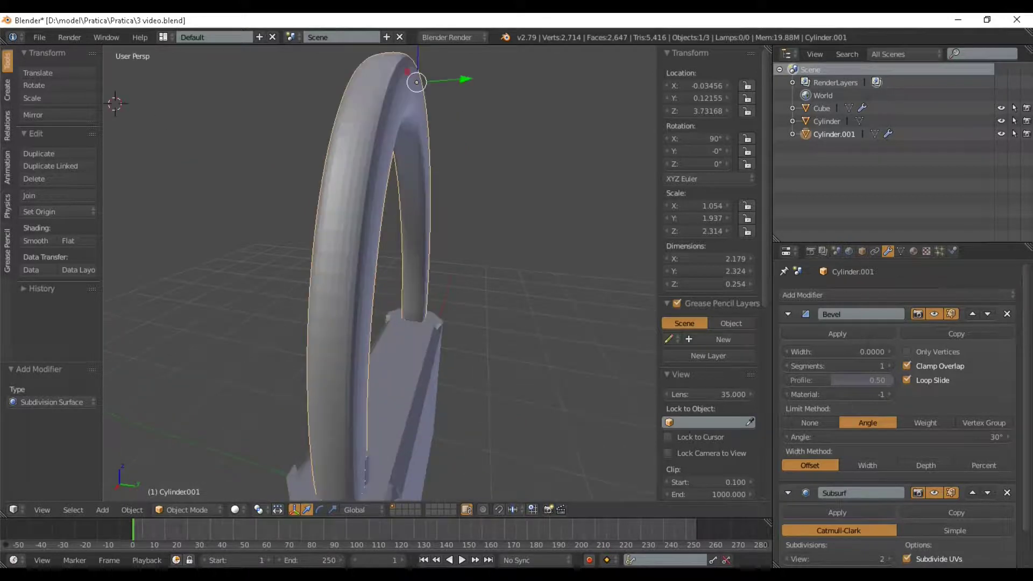
middle_click_drag(380, 275, 479, 275)
scroll(380, 275, "up", 2)
middle_click_drag(379, 275, 345, 264)
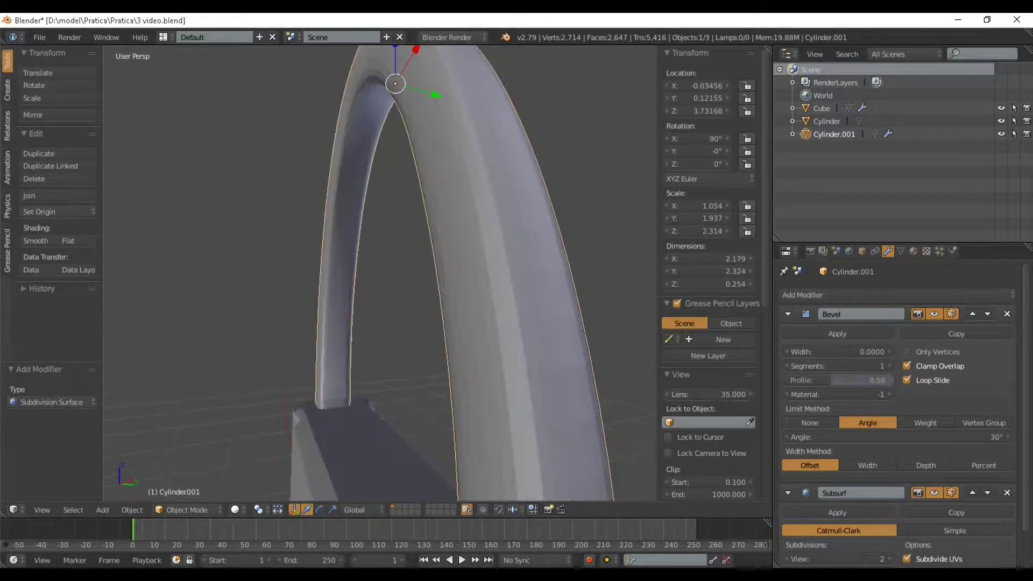
left_click(35, 241)
scroll(379, 275, "down", 3)
mouse_move(380, 275)
middle_mouse_down()
mouse_move(485, 272)
mouse_move(412, 288)
middle_mouse_up()
Enter Edit Mode and turn off viewport display of the Subdivision Surface and Bevel modifiers
key("Tab")
scroll(379, 275, "up", 1)
scroll(356, 264, "up", 2)
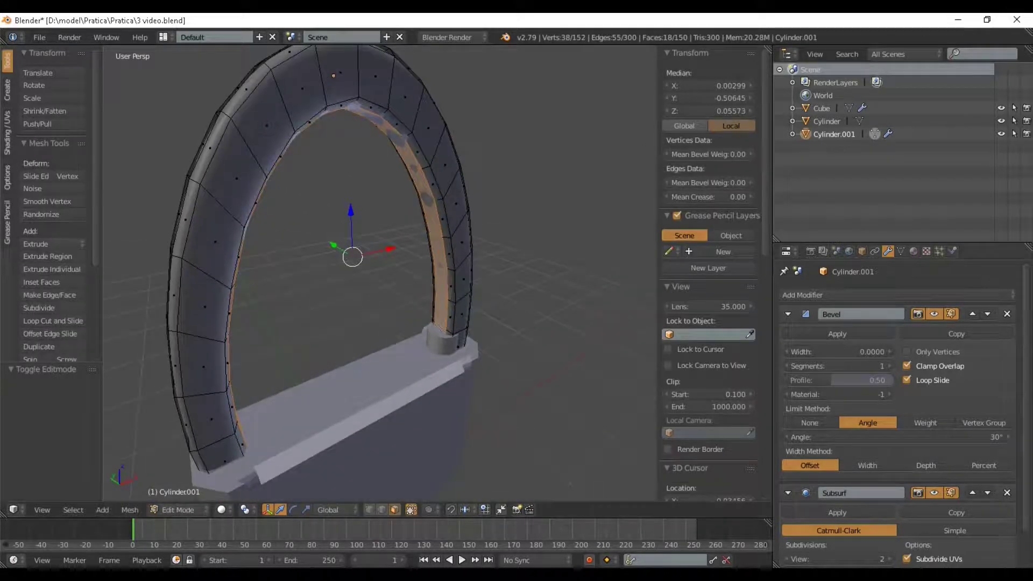
scroll(899, 415, "down", 2)
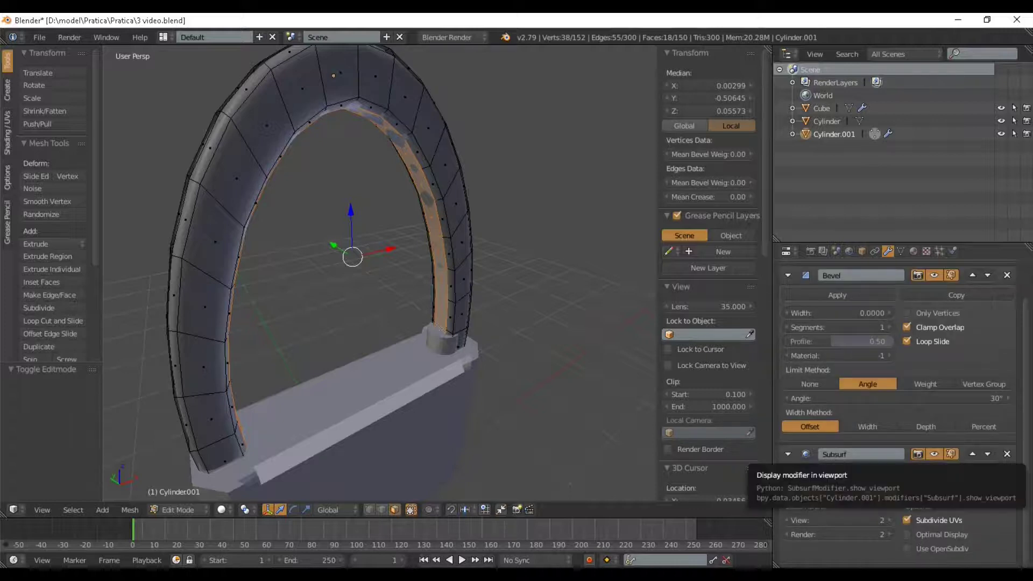
left_click(935, 454)
left_click(935, 275)
scroll(431, 269, "down", 4)
middle_click_drag(430, 269, 519, 261)
key("Tab")
scroll(520, 261, "up", 2)
key("Tab")
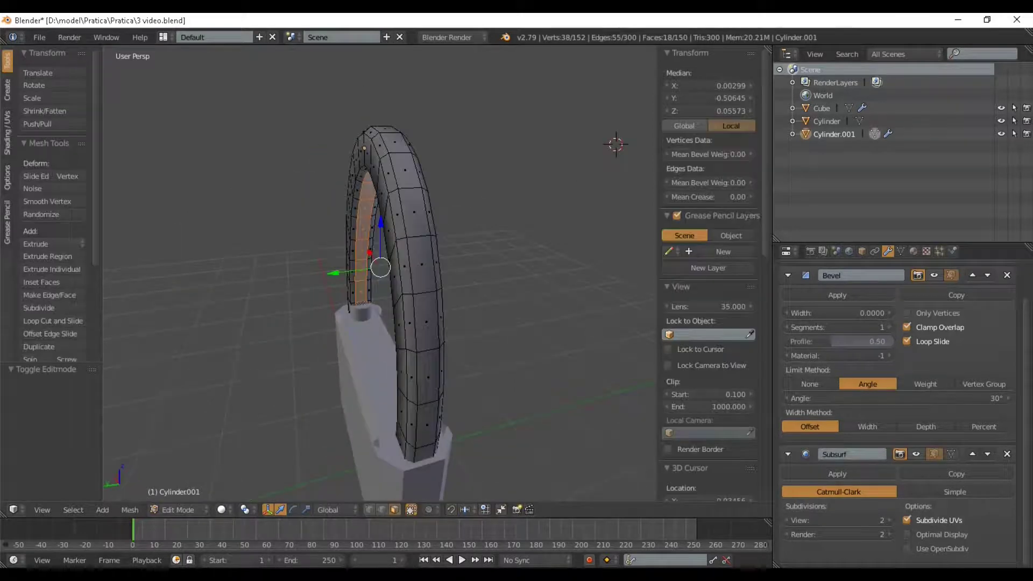
Apply flat shading to the shackle in Object Mode
key("Tab")
left_click(76, 240)
mouse_move(248, 243)
middle_mouse_down()
mouse_move(417, 245)
mouse_move(371, 245)
mouse_move(379, 229)
mouse_move(344, 231)
middle_mouse_up()
scroll(329, 237, "up", 2)
scroll(380, 229, "down", 1)
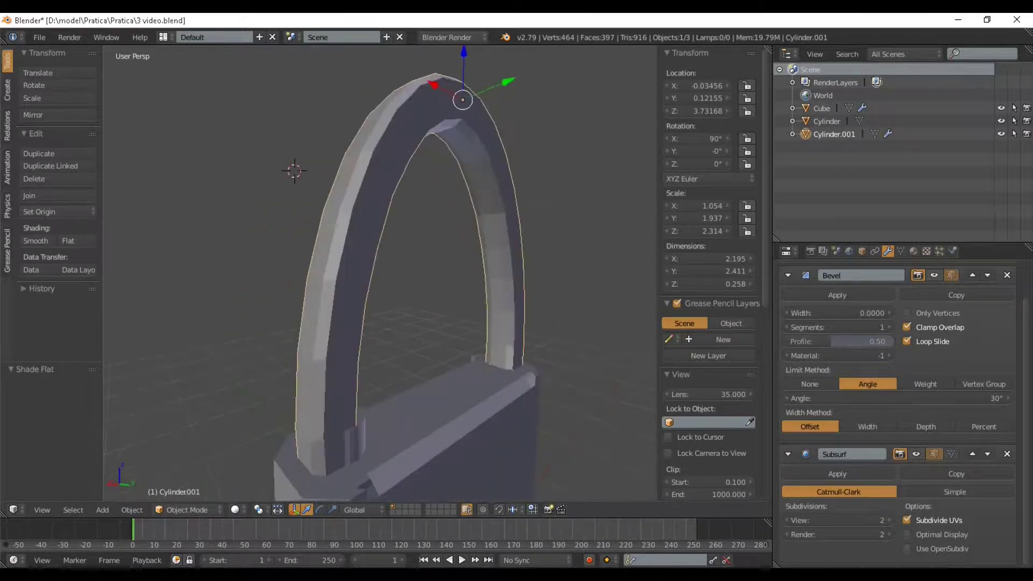
Add a loop cut with 2 cuts along the shackle's wide side faces in Edit Mode
key("Tab")
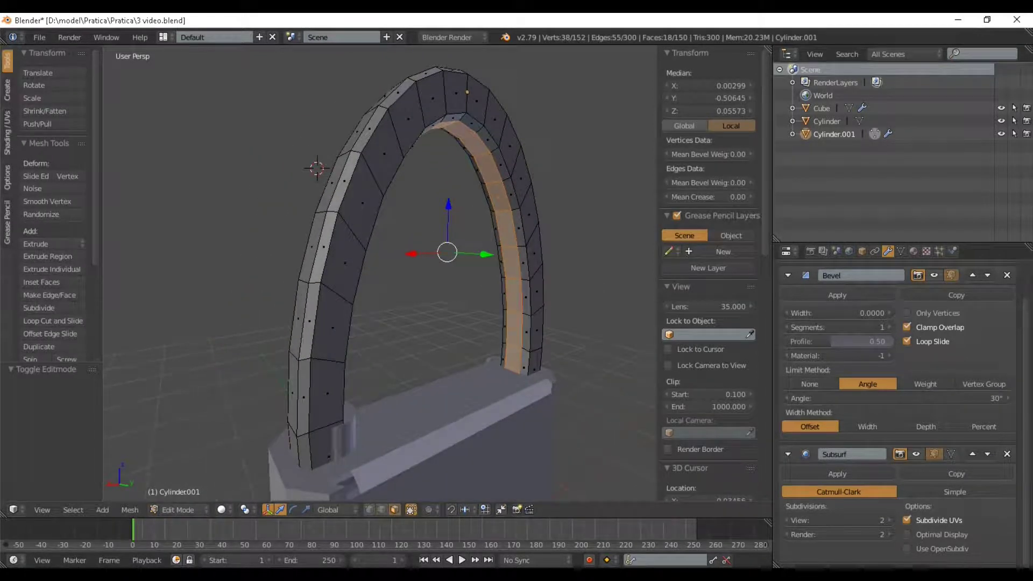
key("ctrl+r")
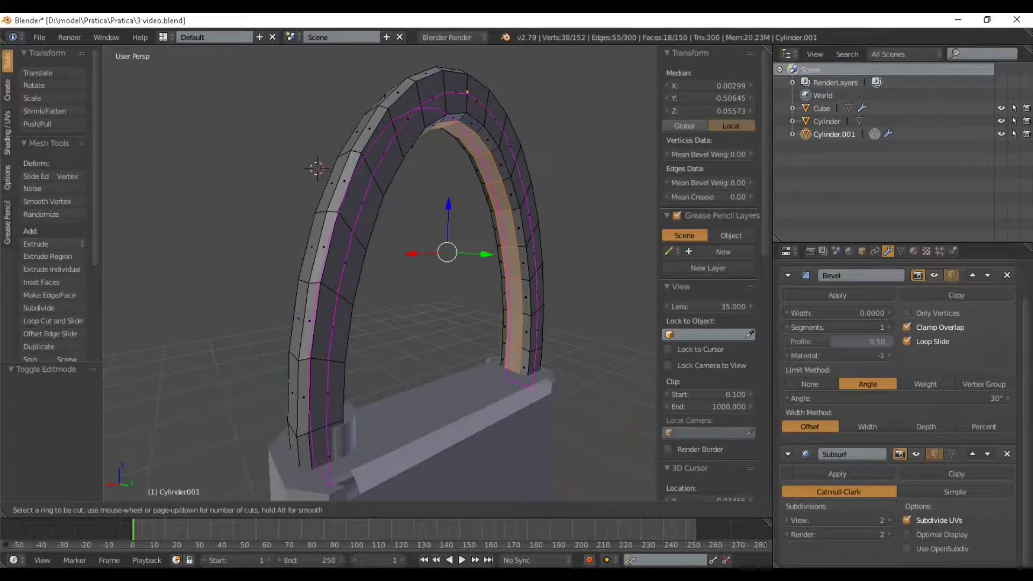
key("2")
key("Return")
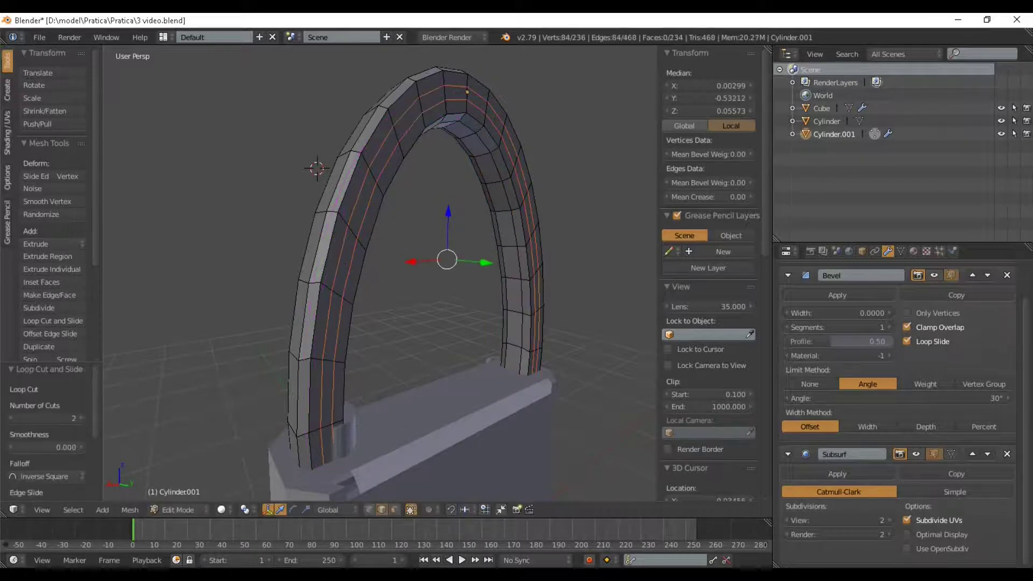
Scale the shackle's new side edge loops outward along the Y axis by a factor of about 1.12
middle_click_drag(377, 269, 409, 264)
middle_click_drag(491, 371, 366, 370)
scroll(419, 370, "up", 3)
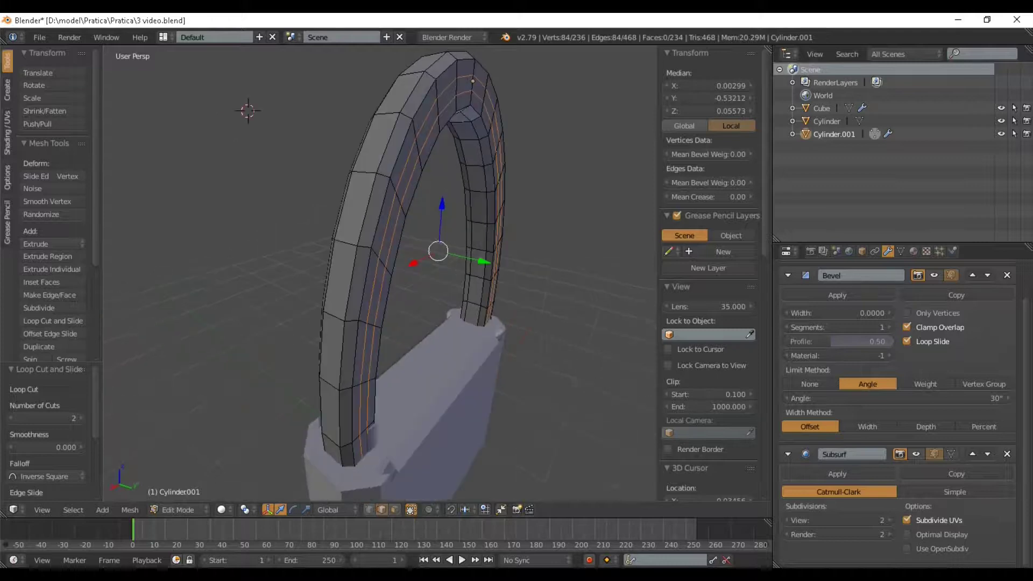
scroll(366, 370, "up", 3)
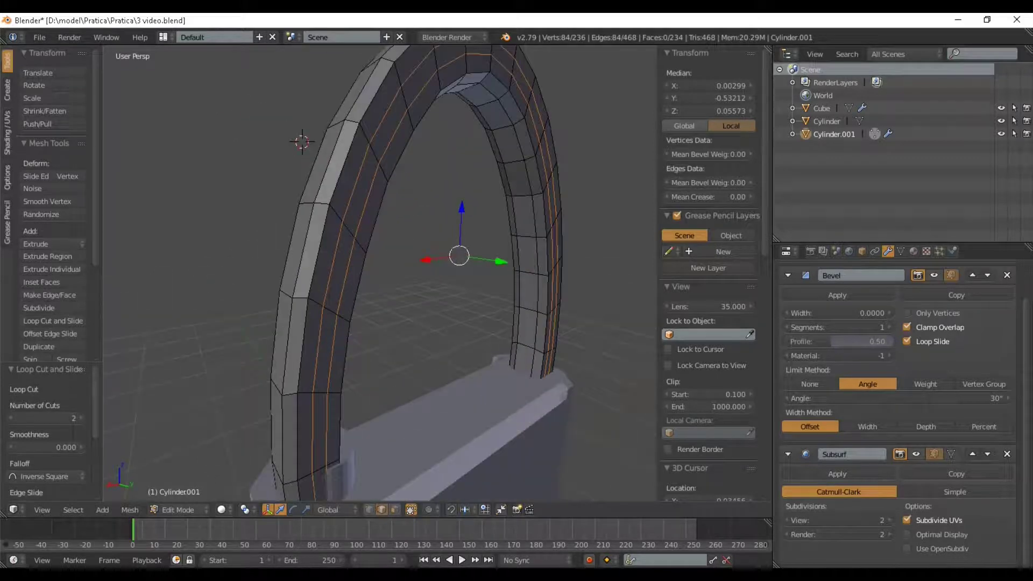
middle_click_drag(366, 370, 293, 370)
key("s")
key("y")
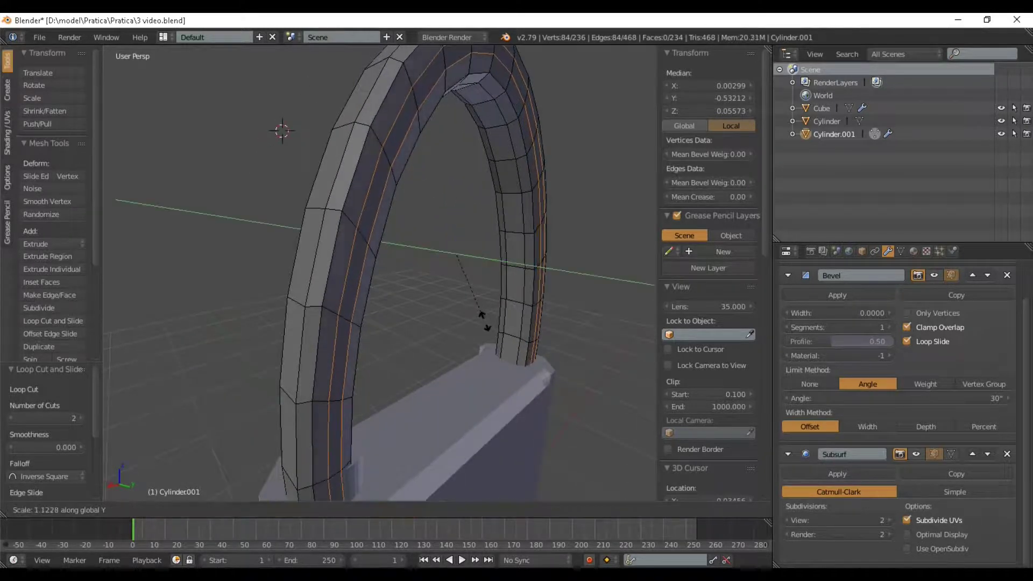
left_click(484, 323)
Return to Object Mode and apply smooth shading to the shackle
middle_click_drag(377, 370, 323, 370)
middle_click_drag(269, 215, 205, 226)
key("Tab")
scroll(377, 269, "up", 3)
scroll(376, 269, "down", 4)
middle_click_drag(376, 269, 506, 299)
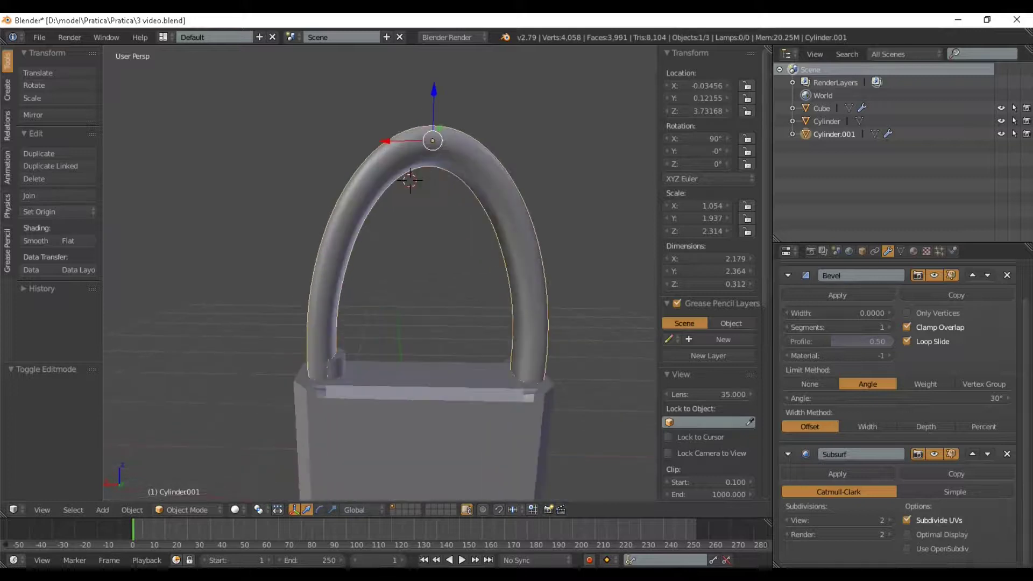
middle_click_drag(333, 302, 398, 237)
scroll(409, 301, "up", 3)
Hide the small cylinder at the foot of the shackle
right_click(425, 352)
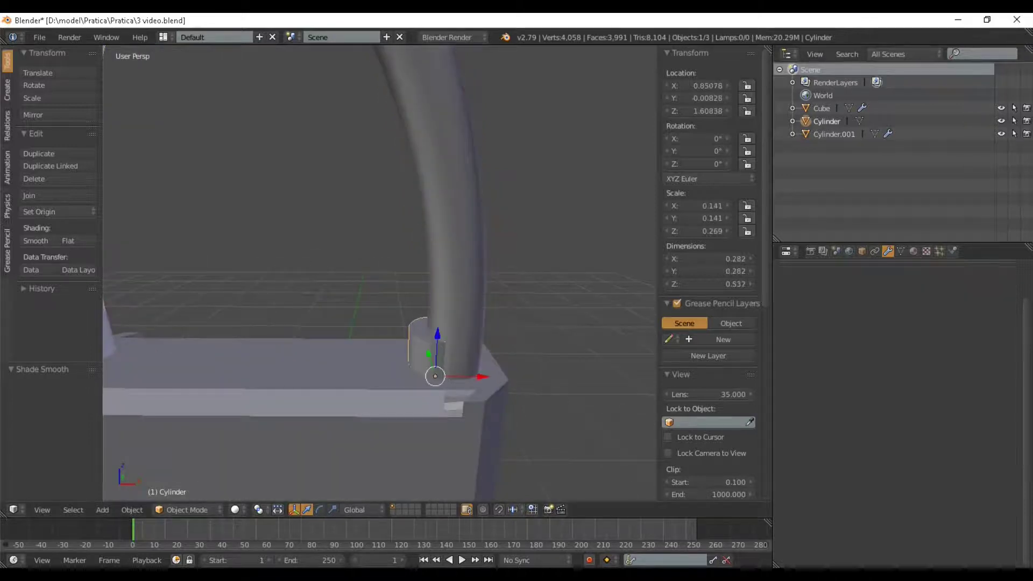
key("h")
middle_click_drag(398, 237, 398, 140)
scroll(449, 142, "down", 3)
Scale the shackle uniformly down to about 0.9 of its size
right_click(401, 167)
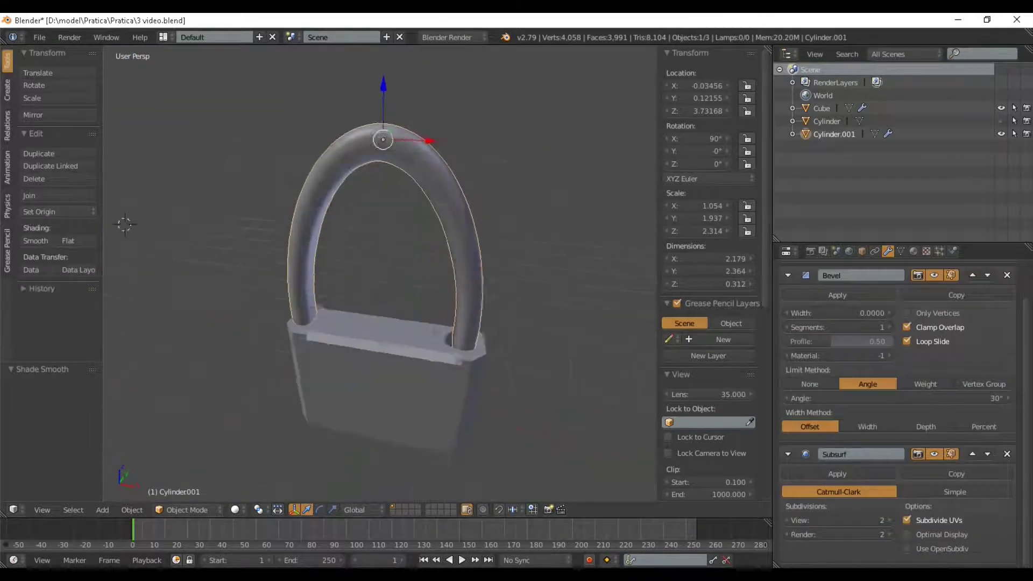
scroll(399, 139, "up", 2)
scroll(399, 139, "up", 2)
key("s")
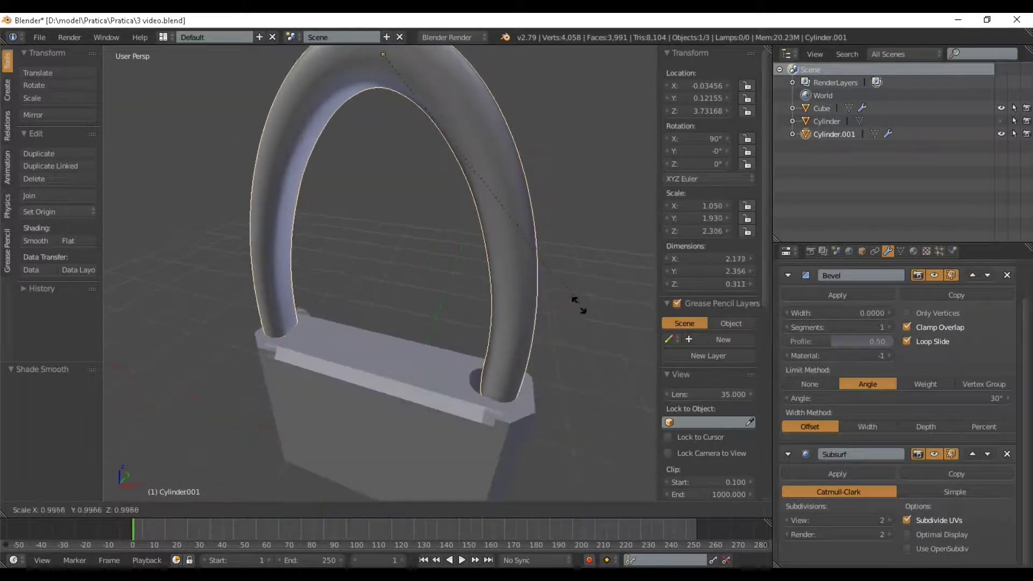
left_click(541, 295)
scroll(541, 295, "down", 3)
middle_click_drag(541, 296, 540, 286)
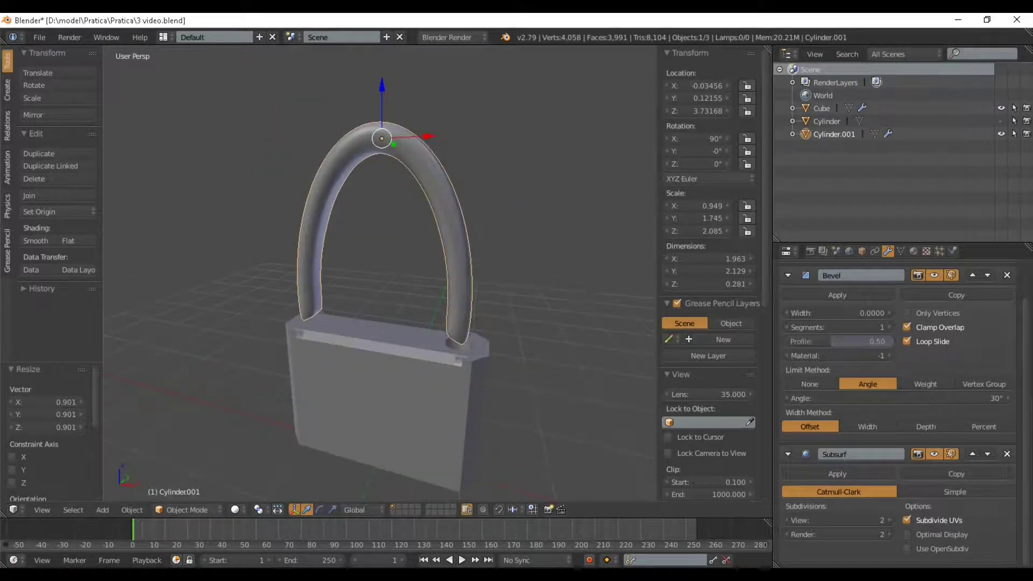
Lower the shackle by about 0.316 along the Z axis into the padlock body
key("g")
key("z")
left_click(412, 322)
middle_click_drag(412, 321, 444, 350)
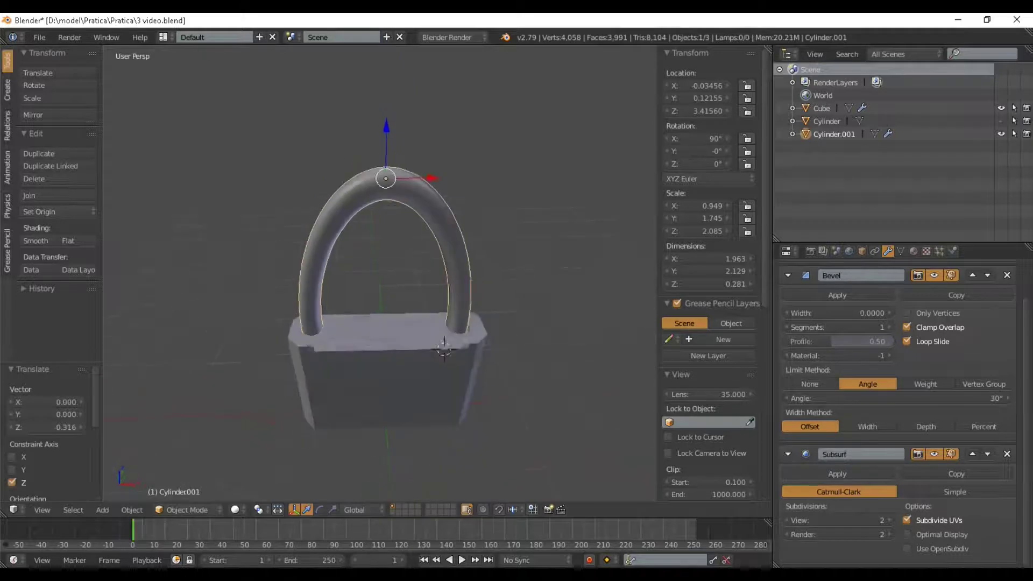
Shift the shackle by about 0.017 along the X axis to center it over the body
key("g")
key("x")
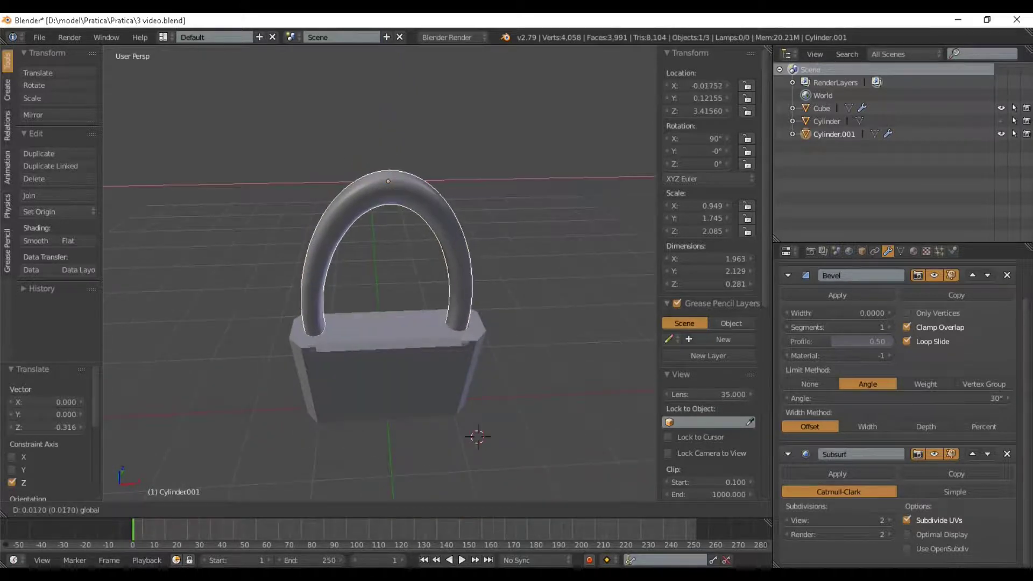
left_click(446, 350)
middle_click_drag(445, 349, 468, 320)
scroll(374, 285, "down", 4)
scroll(447, 323, "up", 3)
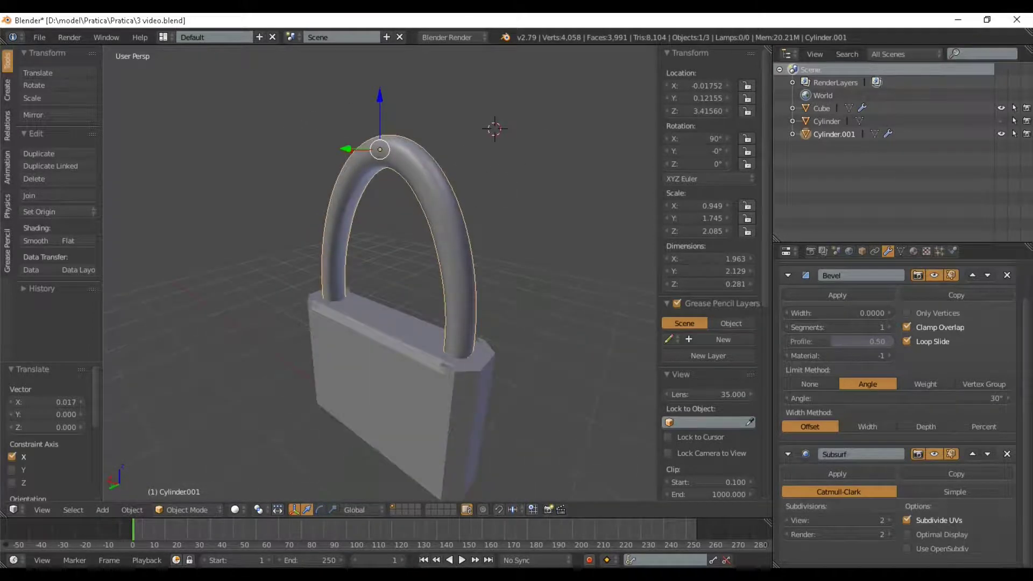
Raise the shackle by about 0.435 along the Z axis, out of the body's holes
key("g")
key("z")
left_click(468, 264)
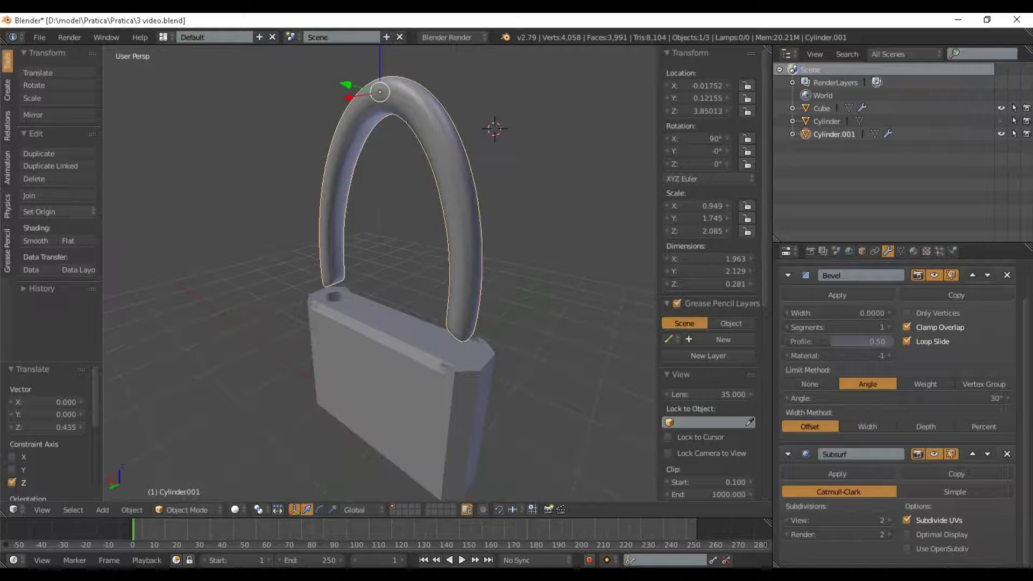
scroll(463, 269, "up", 4)
scroll(462, 269, "down", 5)
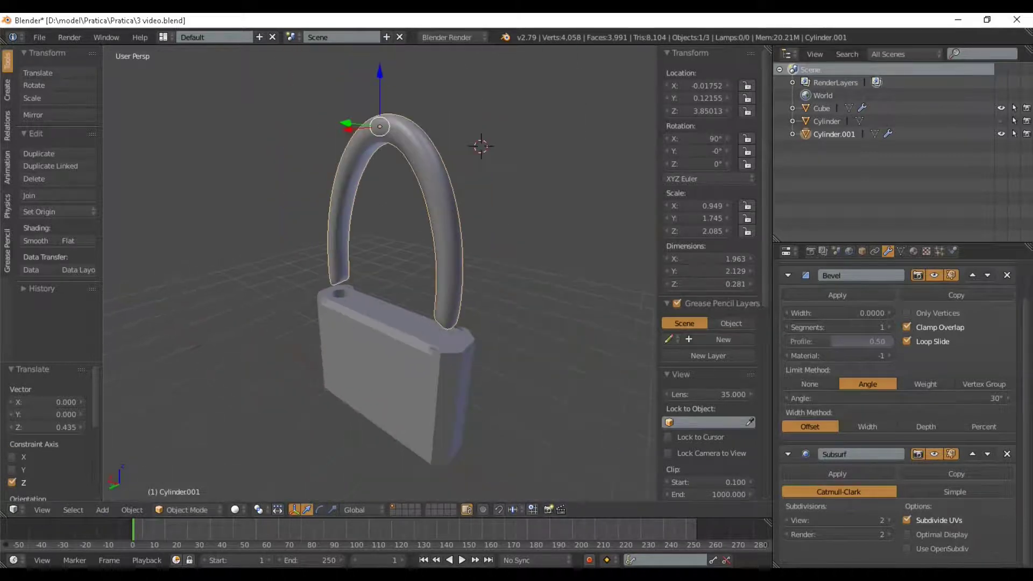
Lower the shackle by about 0.381 along the Z axis back into the body's holes
key("g")
key("z")
left_click(463, 301)
middle_click_drag(463, 301, 376, 264)
scroll(345, 286, "down", 4)
scroll(441, 291, "up", 4)
middle_click_drag(377, 334, 462, 309, "shift")
scroll(380, 269, "up", 3)
Select the padlock body and collapse its Mirror and Boolean modifier settings
right_click(430, 323)
middle_click_drag(253, 366, 280, 355)
scroll(201, 370, "down", 4)
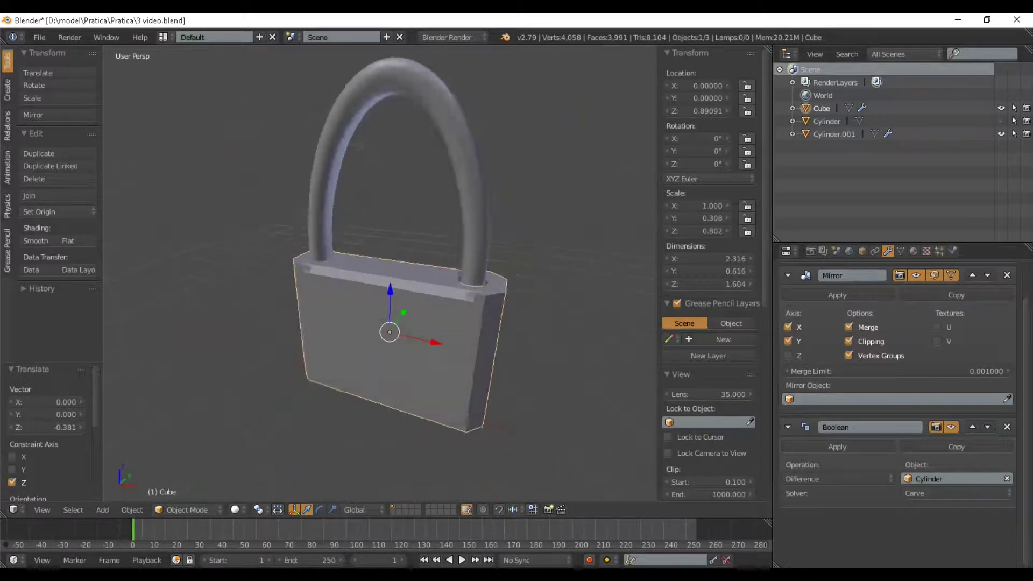
scroll(390, 269, "up", 2)
scroll(904, 409, "up", 2)
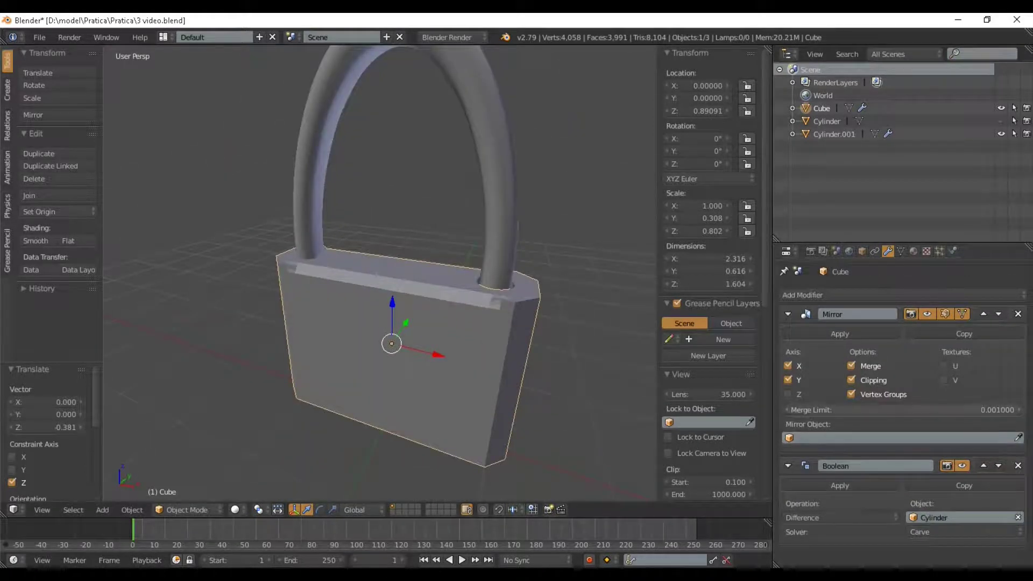
left_click(788, 314)
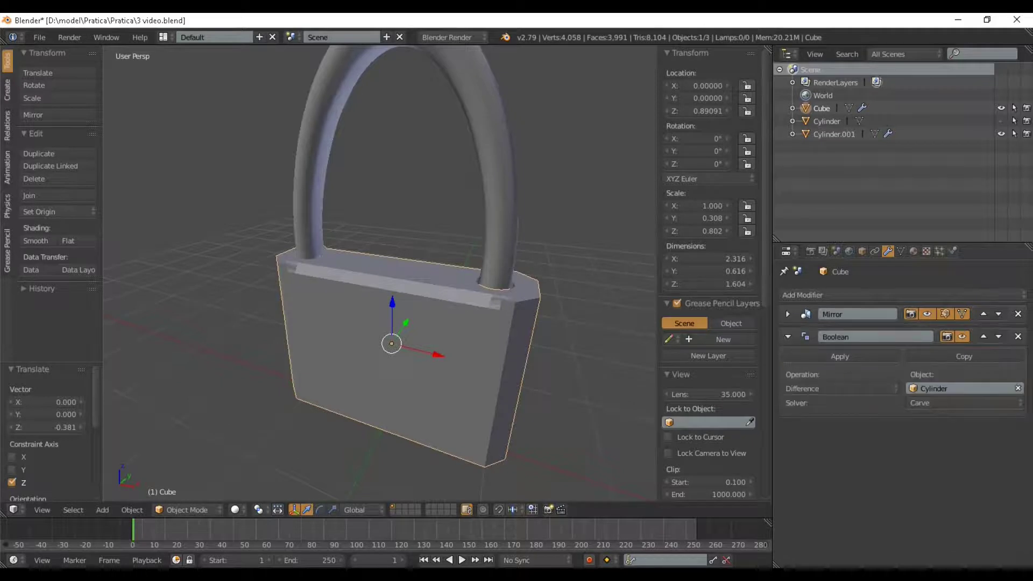
left_click(788, 336)
Add a Bevel modifier and a Subdivision Surface modifier to the padlock body
left_click(904, 295)
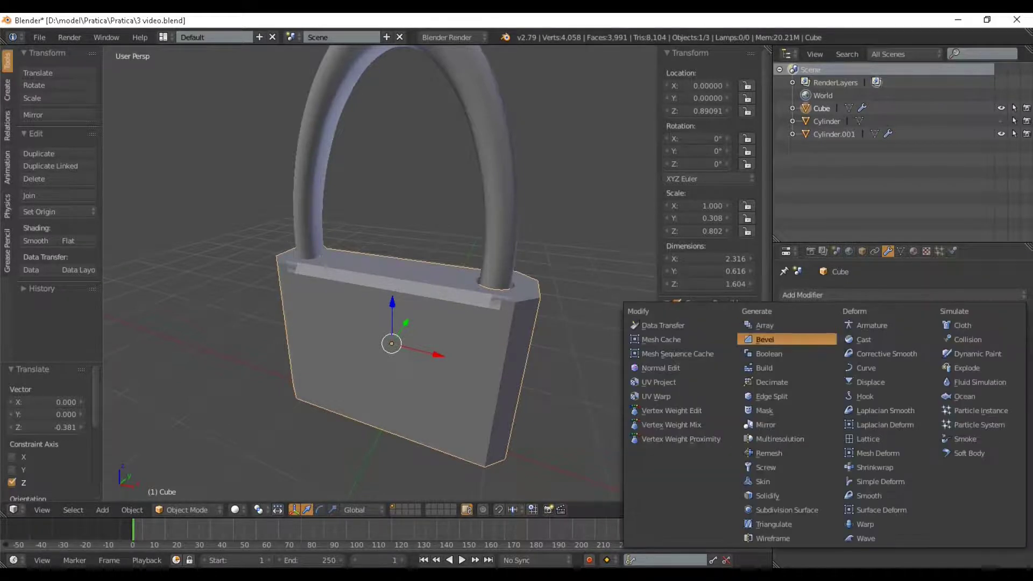
left_click(764, 339)
left_click(904, 295)
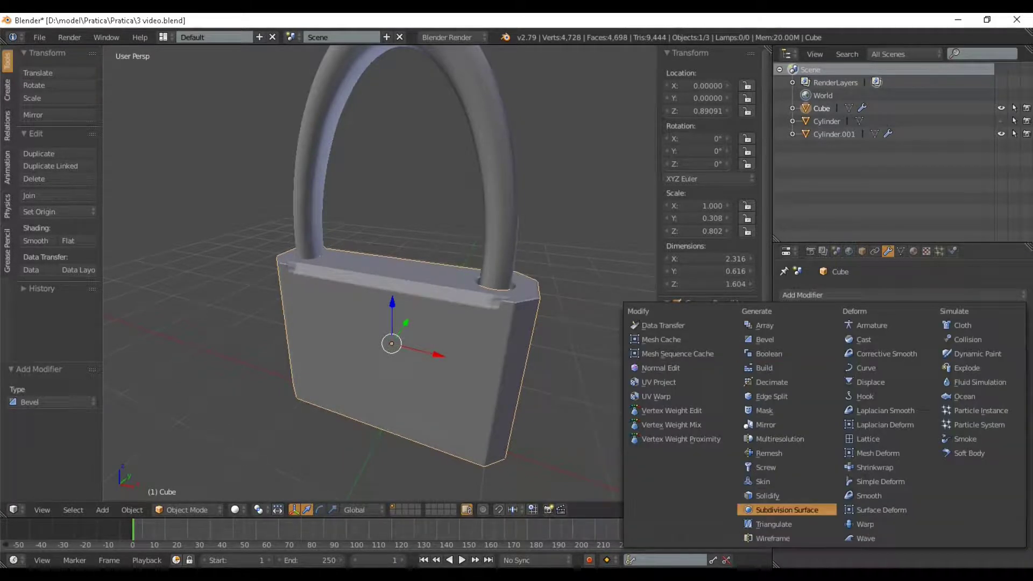
left_click(787, 510)
scroll(380, 280, "down", 4)
middle_click_drag(345, 280, 474, 259)
scroll(468, 286, "up", 4)
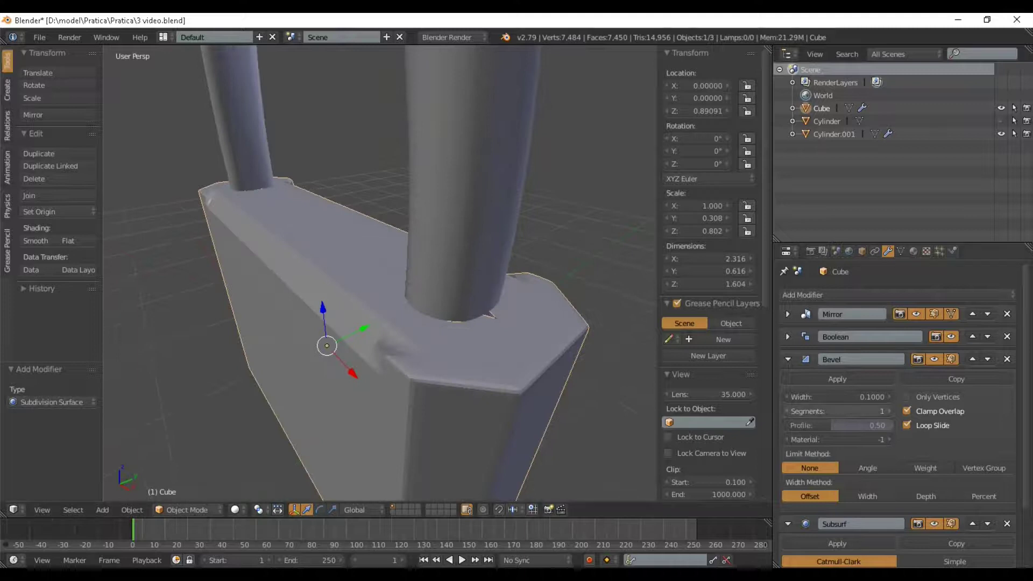
Set the body's Bevel modifier width to 0
scroll(839, 409, "down", 2)
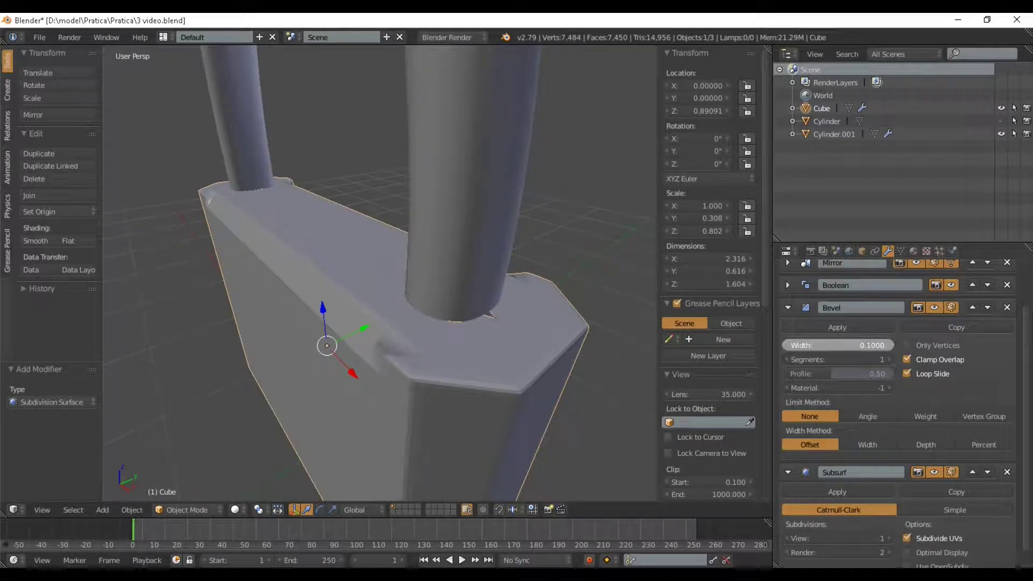
left_click_drag(873, 345, 851, 345)
scroll(366, 264, "down", 3)
middle_click_drag(355, 258, 377, 248)
scroll(377, 269, "up", 4)
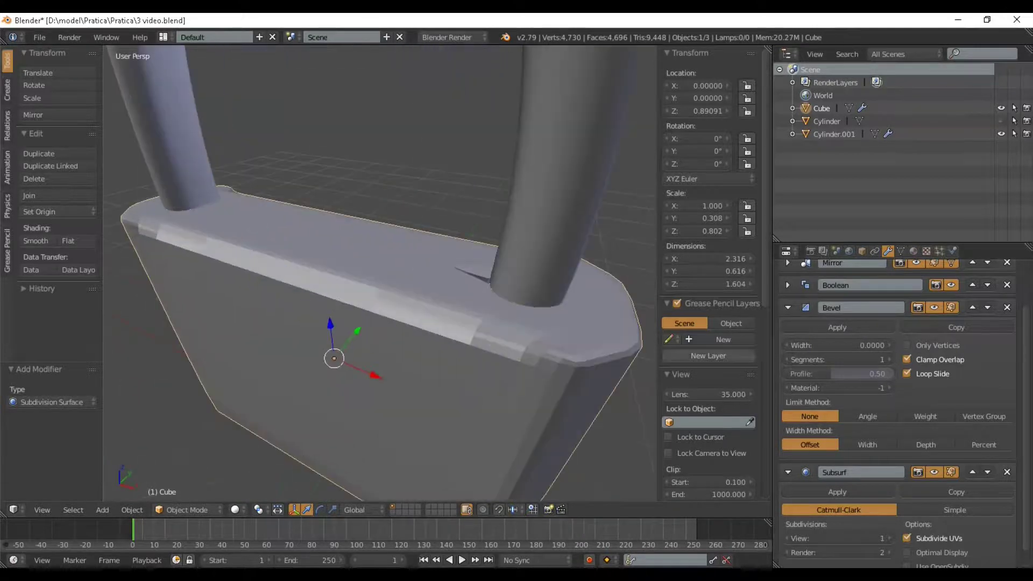
Set the body's Subdivision Surface view subdivisions to 2
scroll(904, 414, "down", 1)
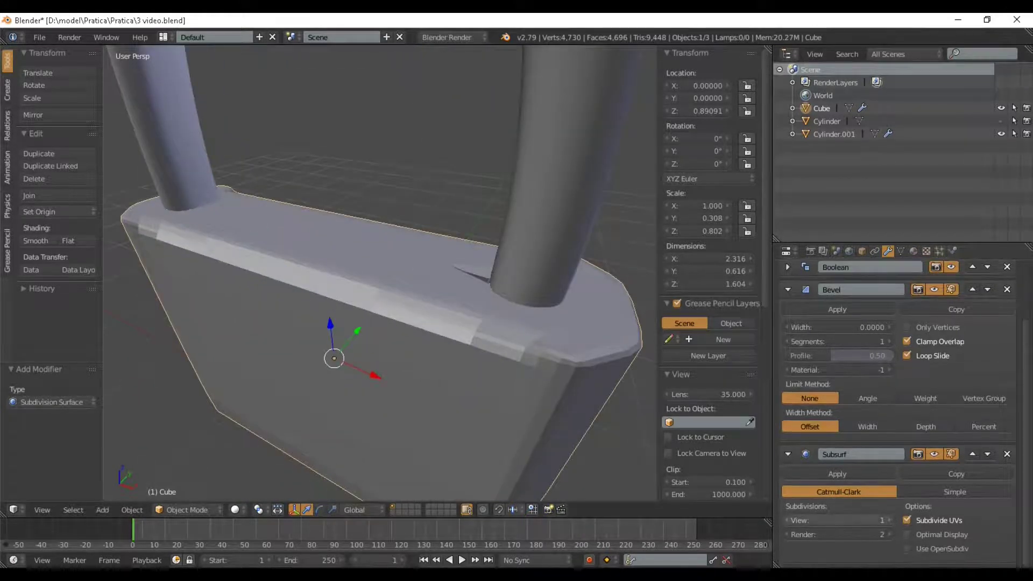
key("Return")
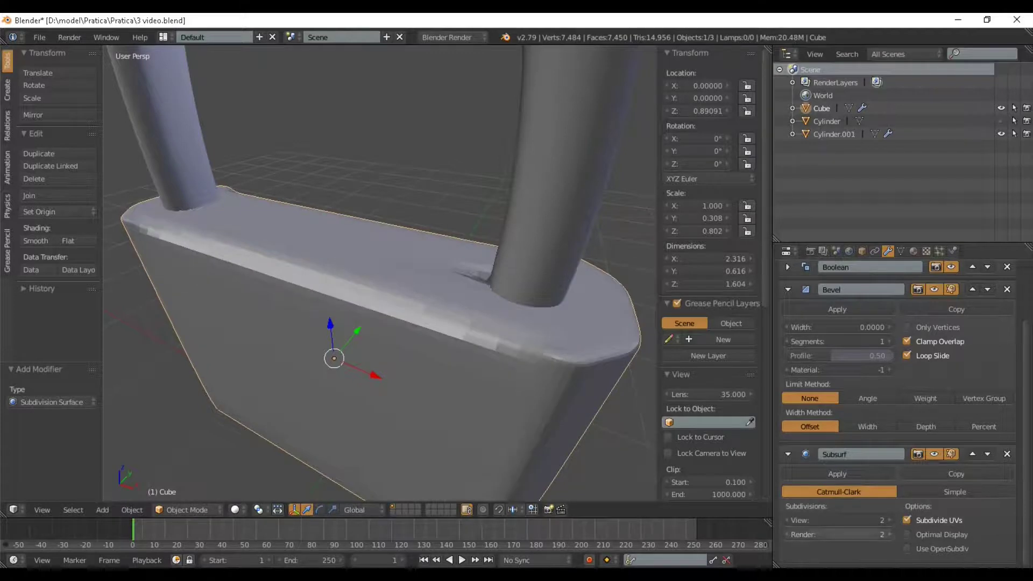
scroll(377, 301, "down", 3)
mouse_move(377, 301)
middle_mouse_down()
mouse_move(338, 317)
mouse_move(360, 313)
mouse_move(408, 273)
mouse_move(330, 287)
mouse_move(369, 310)
middle_mouse_up()
scroll(360, 313, "up", 2)
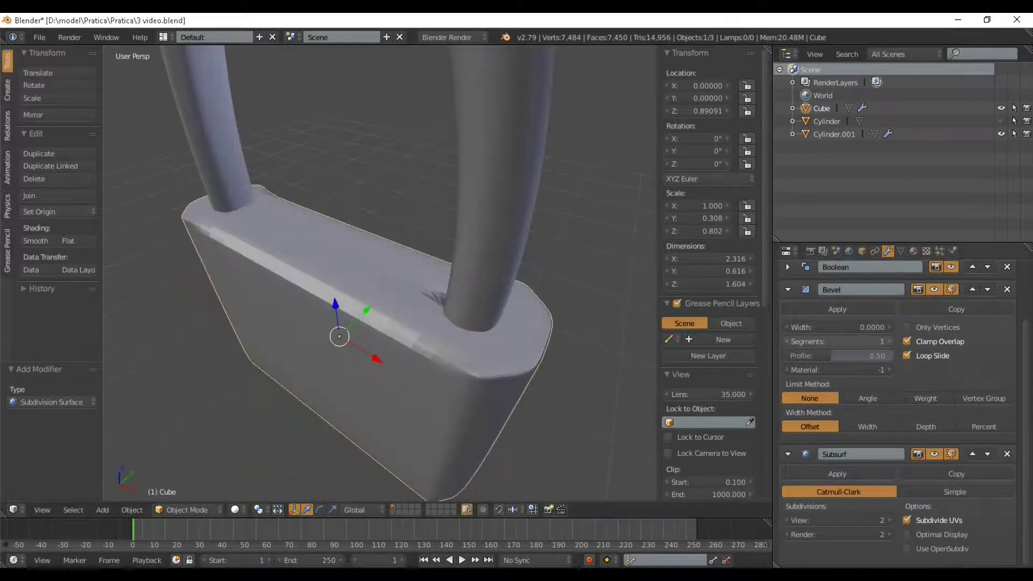
Set the body's Bevel modifier width to 0.1 and its segments to 2
left_click_drag(840, 327, 866, 327)
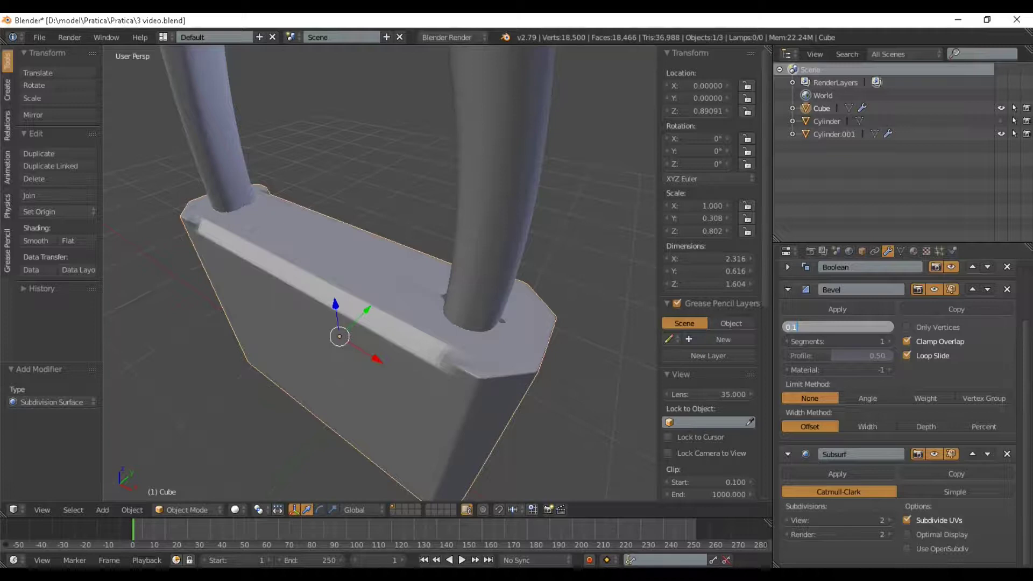
key("Return")
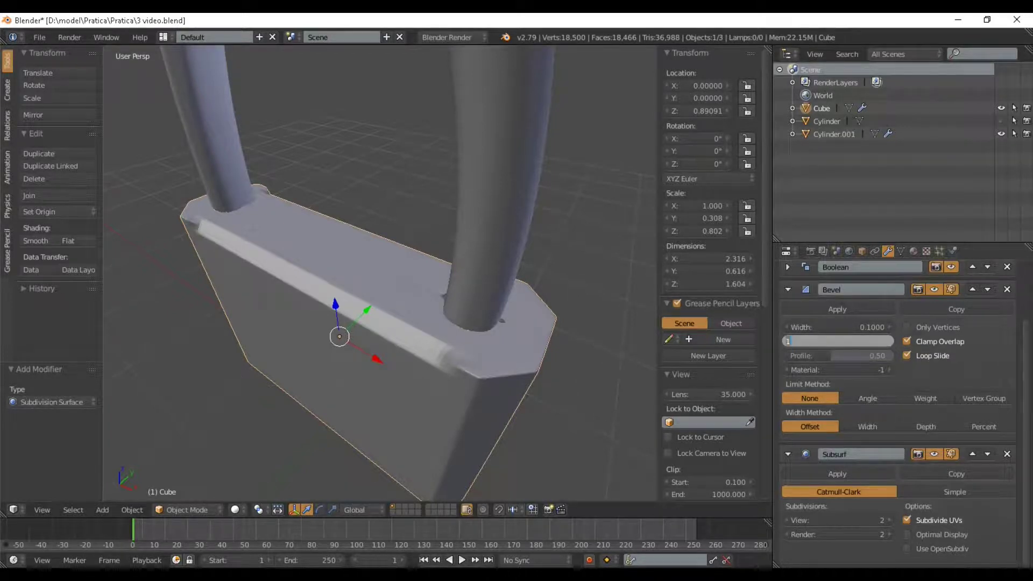
key("Return")
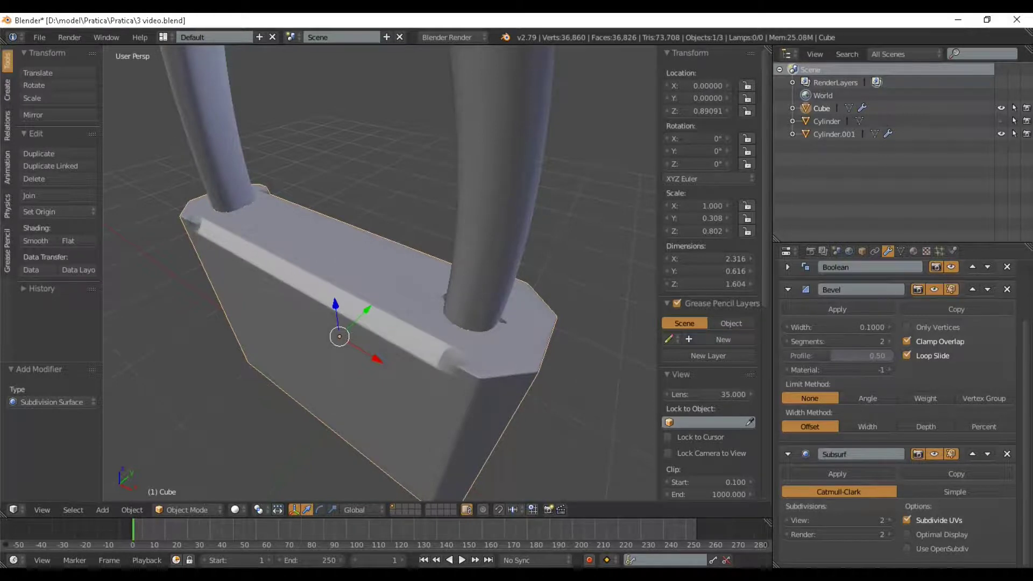
scroll(380, 274, "up", 2)
middle_click_drag(379, 274, 323, 257)
Set the body's Bevel modifier segments to 4
left_click(837, 341)
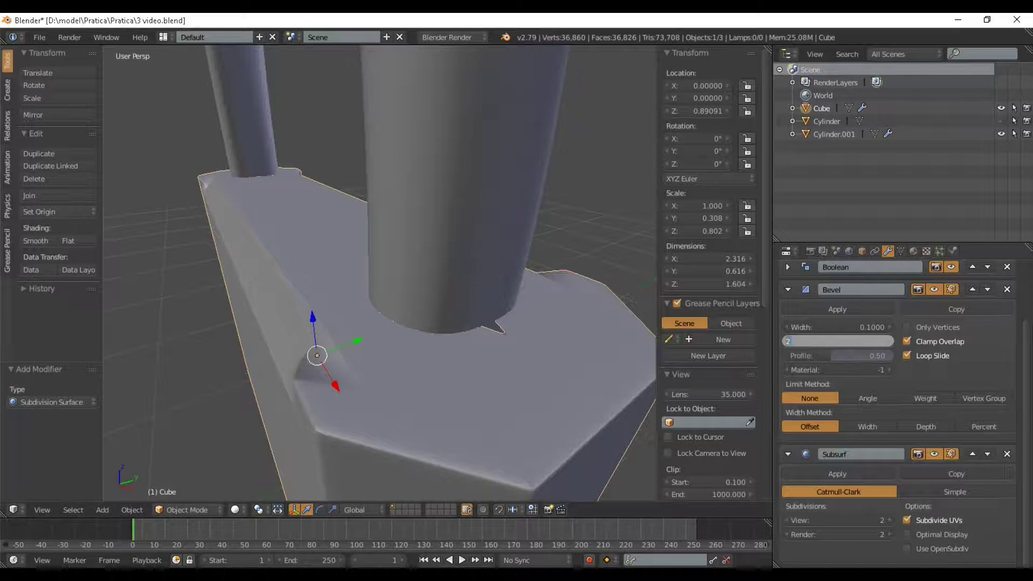
key("Return")
scroll(379, 273, "down", 3)
middle_click_drag(379, 274, 313, 269)
scroll(380, 273, "up", 2)
Apply smooth shading to the padlock body
left_click(36, 241)
scroll(380, 274, "down", 5)
scroll(379, 273, "up", 4)
Set the body's Subdivision Surface view subdivisions to 4
middle_click_drag(379, 273, 323, 277)
scroll(379, 273, "down", 3)
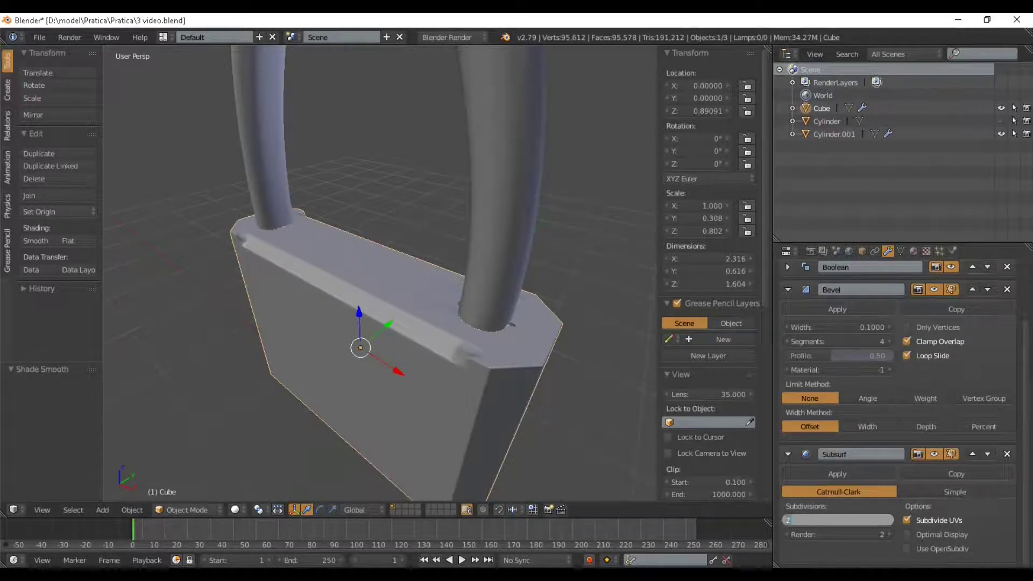
key("Return")
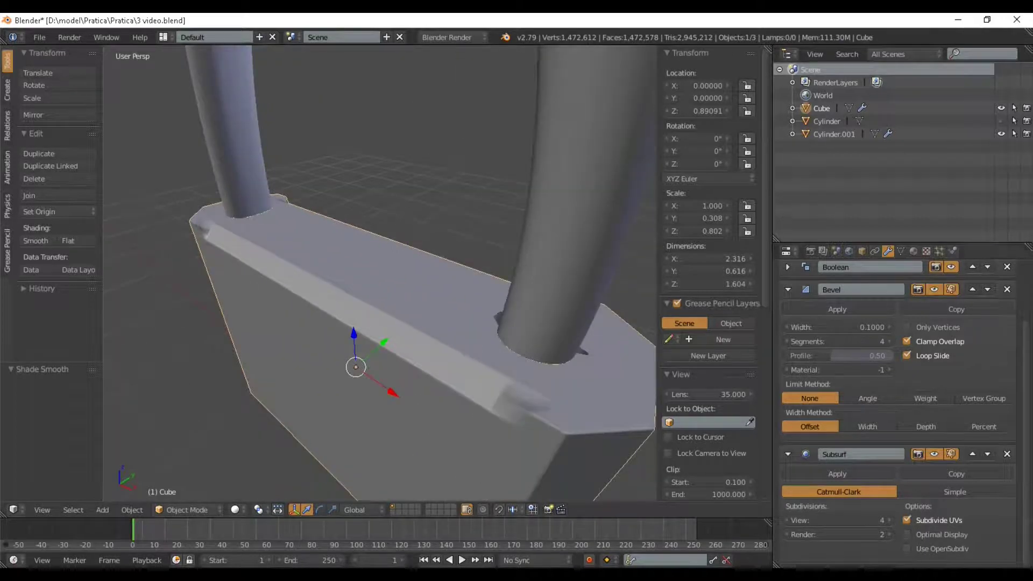
Reduce the body's Subdivision Surface view subdivisions to 2
left_click(838, 521)
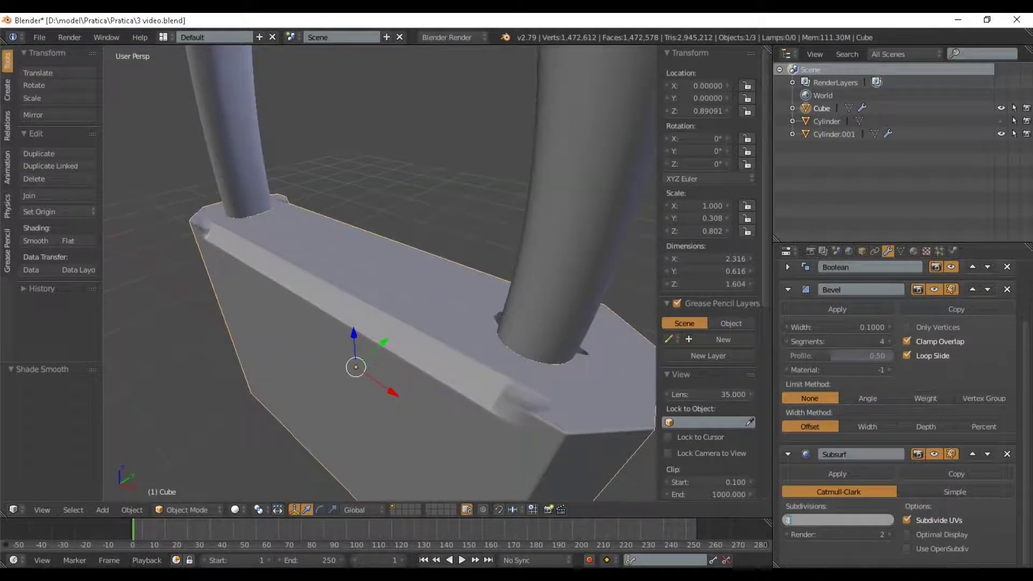
type("2")
key("Return")
scroll(380, 274, "down", 5)
middle_click_drag(350, 269, 412, 274)
scroll(380, 274, "up", 4)
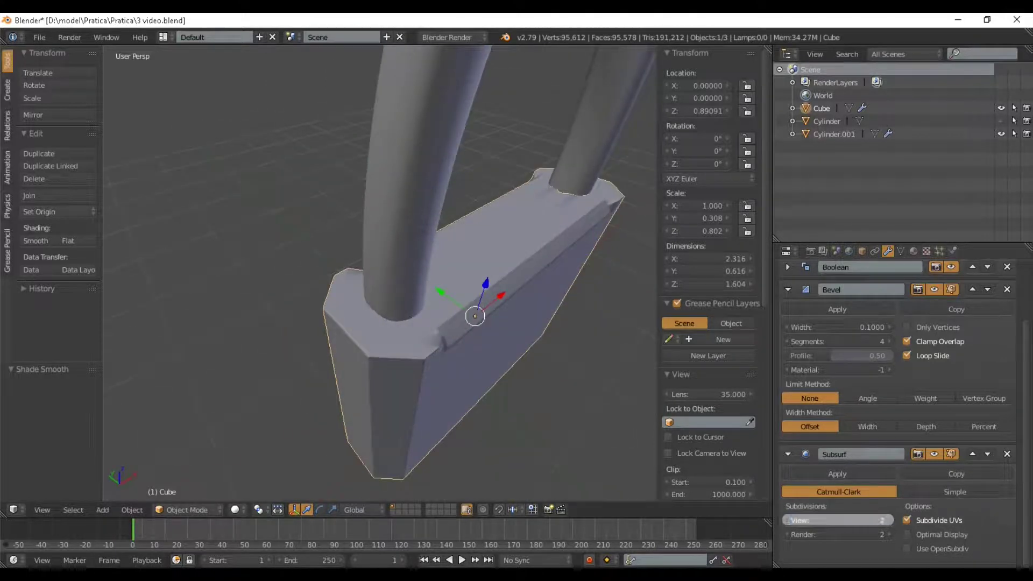
Set the body's Subdivision Surface view subdivisions to 1
key("Return")
middle_click_drag(485, 290, 366, 277)
Examine the padlock body's mesh edges in Edit Mode, then its shaded top edge in Object Mode
key("Tab")
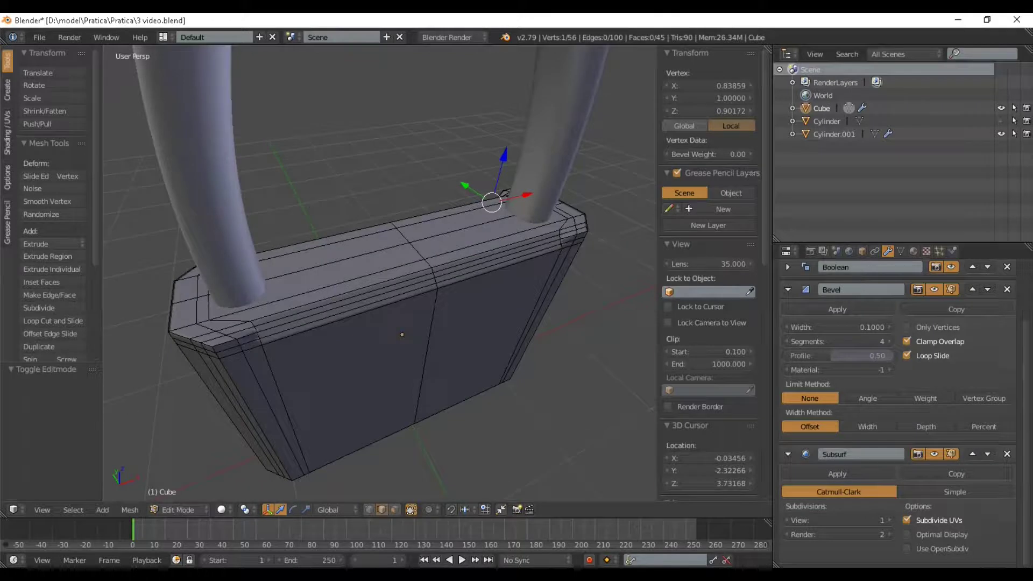
middle_click_drag(403, 334, 355, 309)
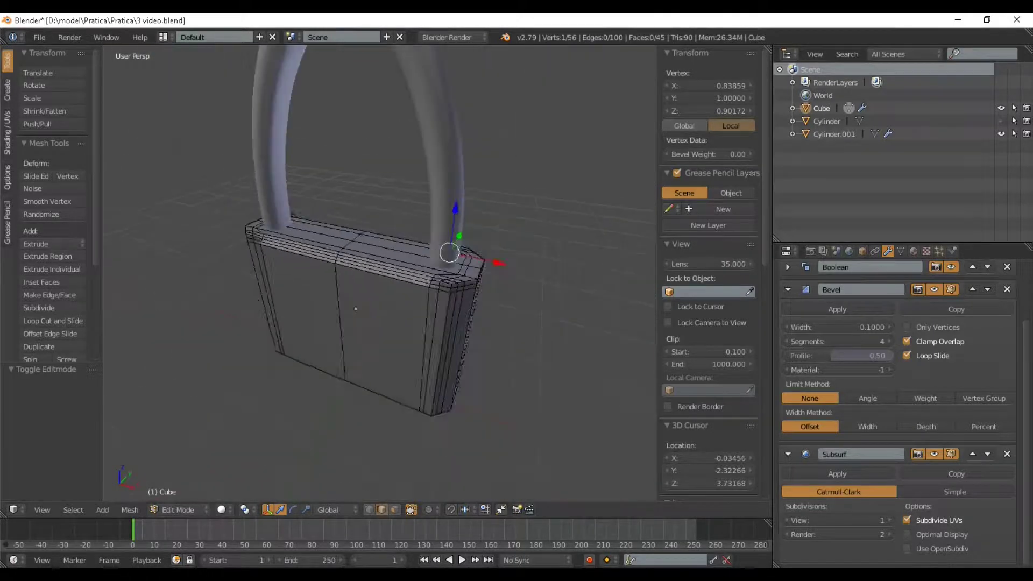
key("Tab")
scroll(380, 274, "up", 4)
scroll(899, 414, "up", 4)
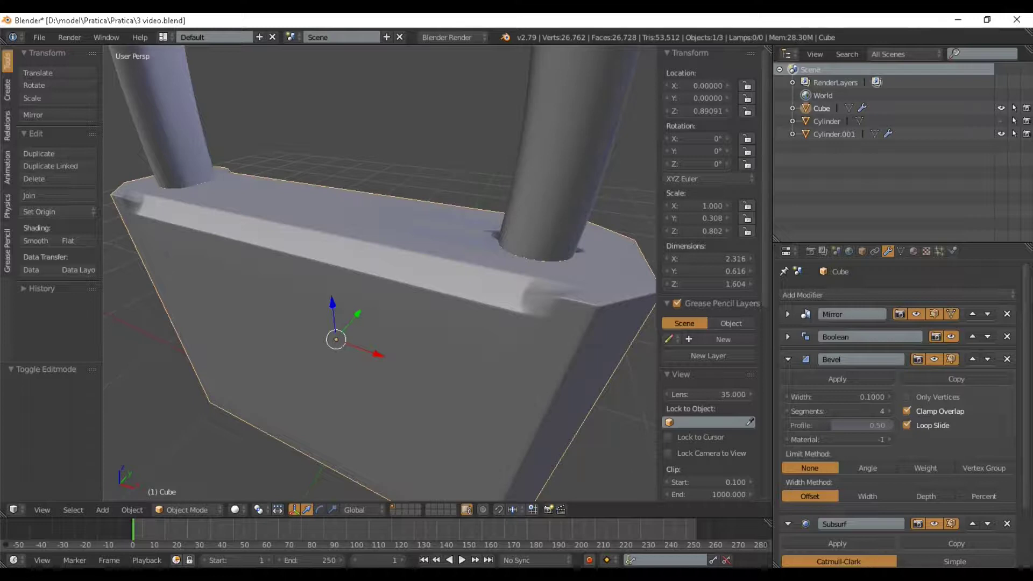
Add a vertical loop cut to the body's mesh and slide it tight against the existing edge loop near the corner
key("Tab")
scroll(380, 274, "down", 3)
middle_click_drag(430, 293, 464, 347)
scroll(380, 273, "up", 3)
scroll(380, 274, "down", 3)
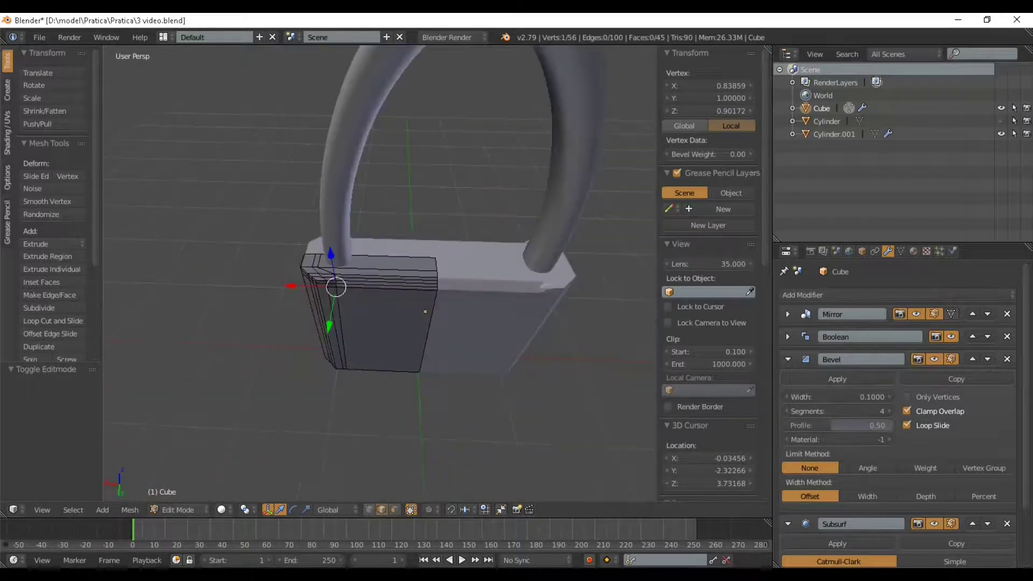
scroll(380, 273, "up", 3)
scroll(463, 344, "up", 2)
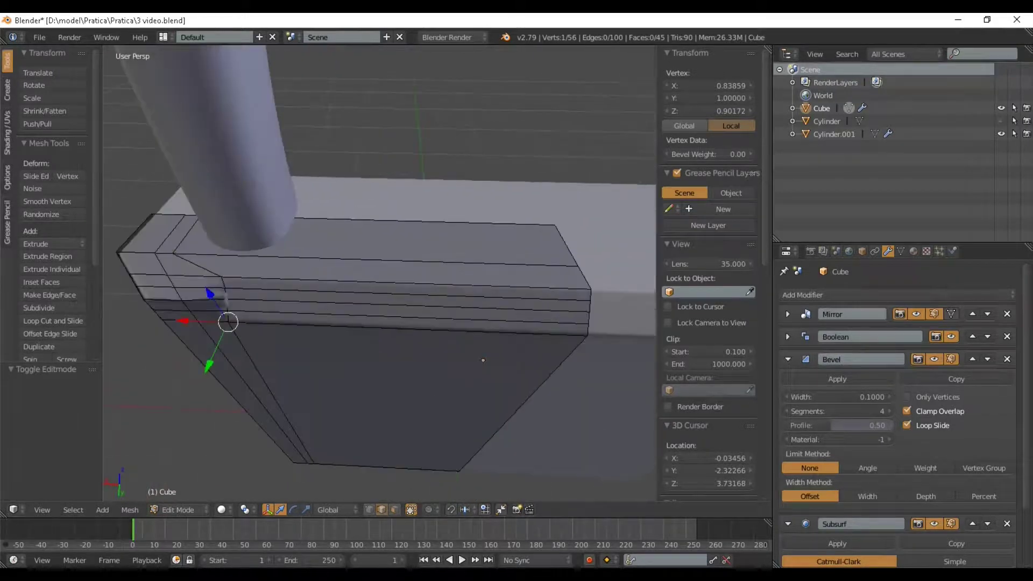
key("ctrl+r")
left_click(463, 343)
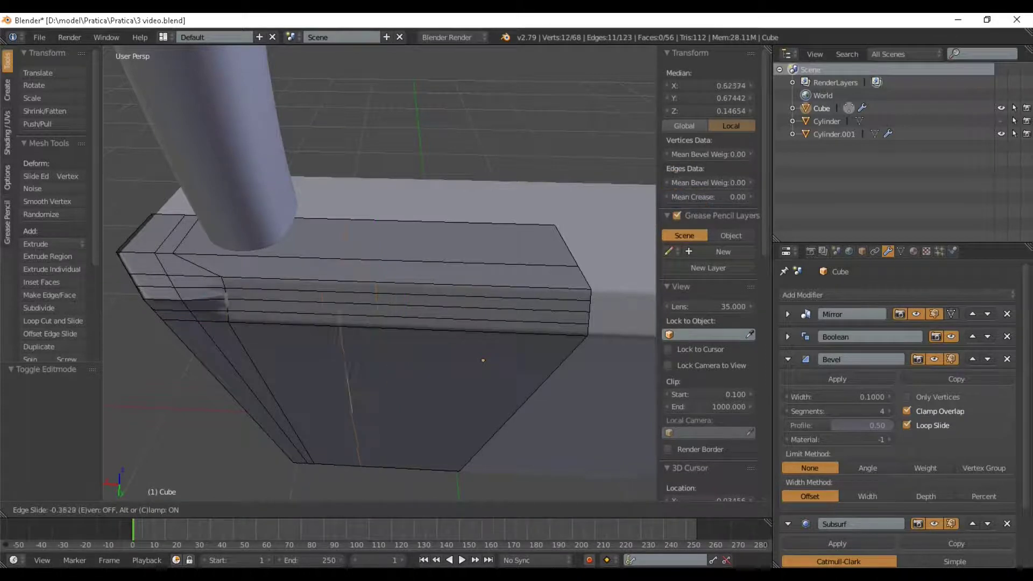
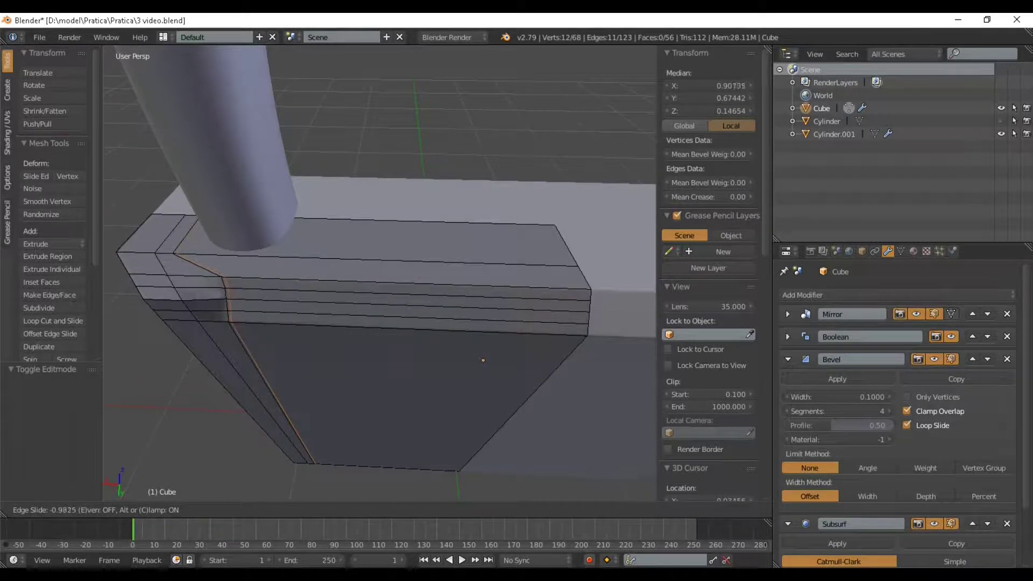
left_click(242, 301)
Examine the body's bevelled corner and top edge, comparing the shaded Object Mode result with the Edit Mode mesh
mouse_move(242, 301)
middle_mouse_down()
mouse_move(340, 293)
mouse_move(258, 291)
middle_mouse_up()
scroll(340, 293, "up", 2)
key("Tab")
scroll(315, 290, "down", 3)
scroll(258, 291, "up", 2)
scroll(296, 248, "up", 2)
middle_click_drag(296, 248, 439, 425, "shift")
scroll(457, 336, "up", 1)
key("Tab")
scroll(457, 336, "up", 1)
scroll(457, 336, "down", 2)
key("Tab")
scroll(506, 325, "down", 3)
scroll(345, 210, "down", 5)
scroll(350, 285, "up", 3)
key("Tab")
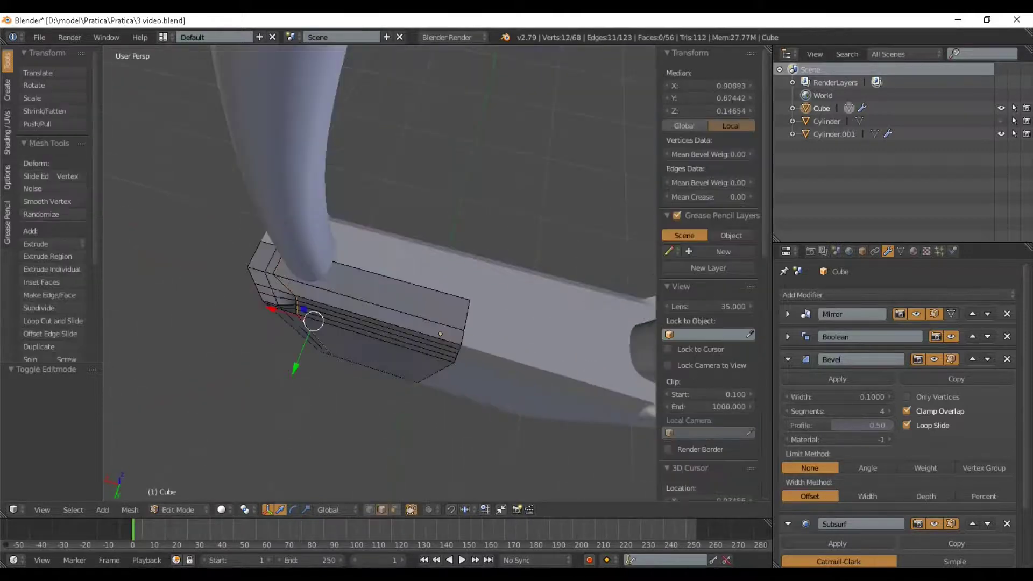
Add another vertical loop cut to the body's mesh between the corner loops and the centre line
left_click(403, 337)
left_click(359, 347)
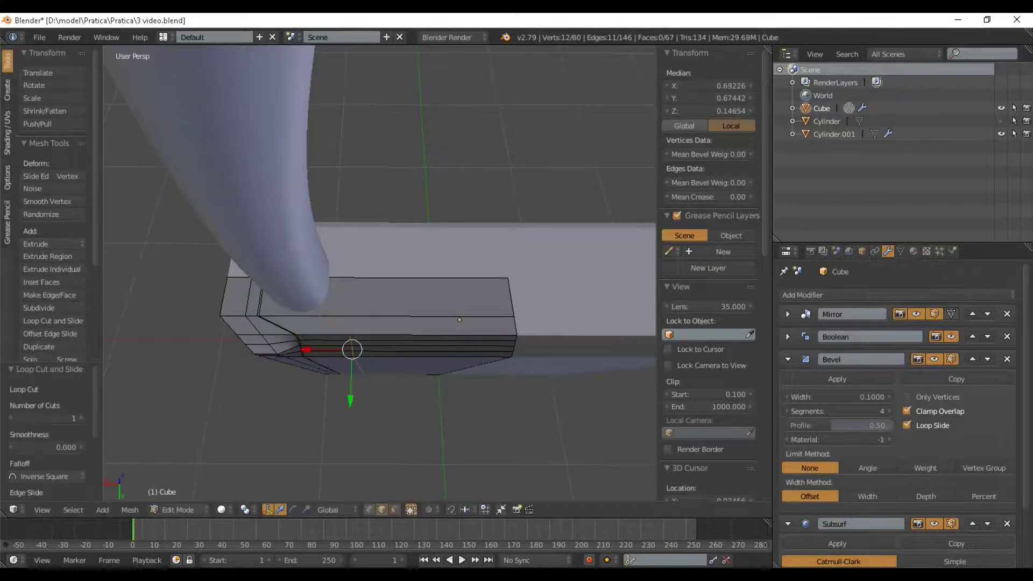
key("Tab")
middle_click_drag(360, 347, 404, 340)
Move the new edge loop along the X axis toward the body's centre and check the shaded result
key("Tab")
key("g")
key("x")
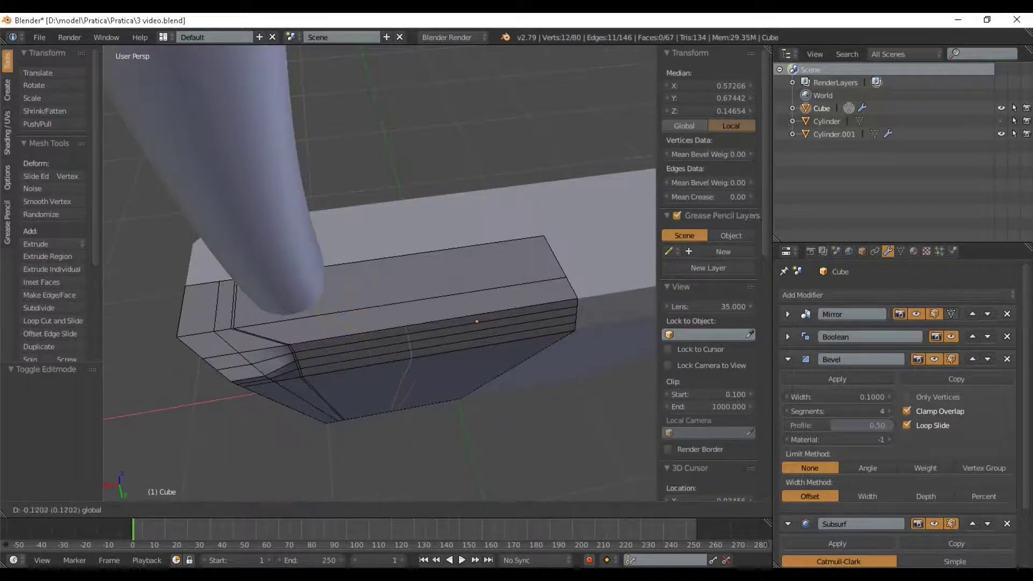
key("Return")
key("Tab")
middle_click_drag(377, 269, 349, 280)
key("Tab")
scroll(350, 280, "down", 7)
key("Tab")
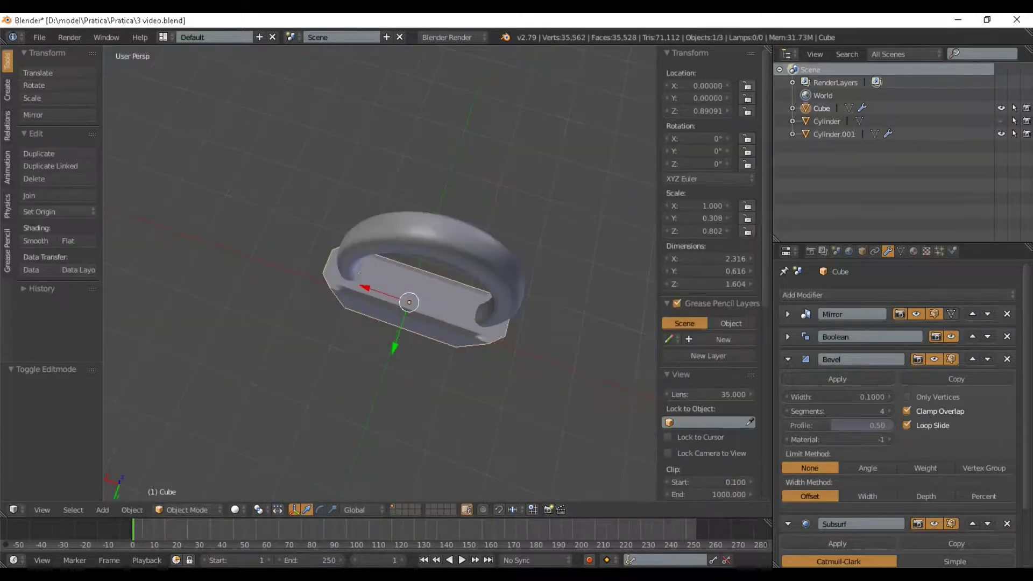
Hide the shackle to expose the hole in the body's top face
right_click(354, 266)
key("h")
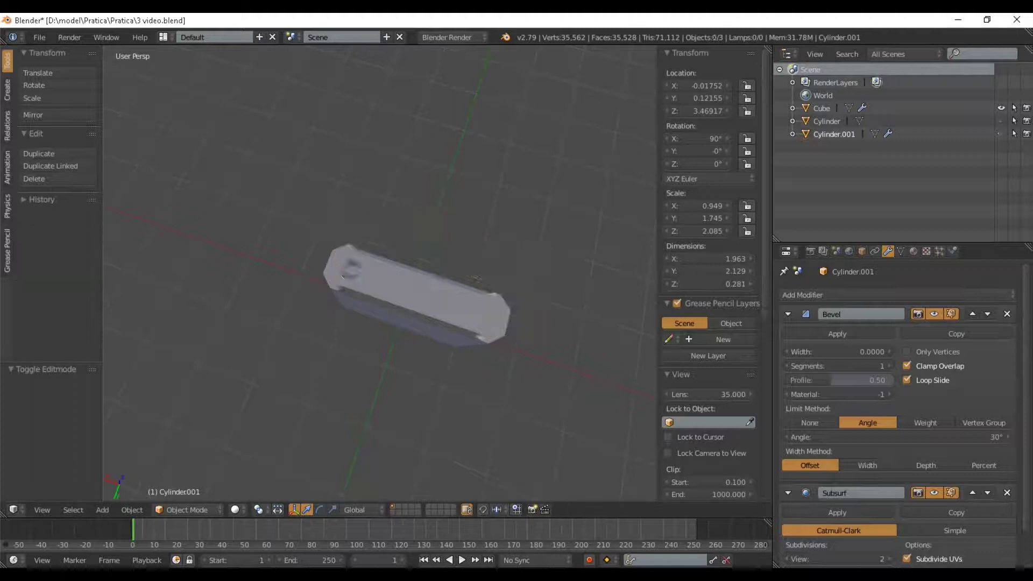
middle_click_drag(377, 269, 431, 242)
scroll(431, 243, "up", 3)
scroll(377, 242, "up", 4)
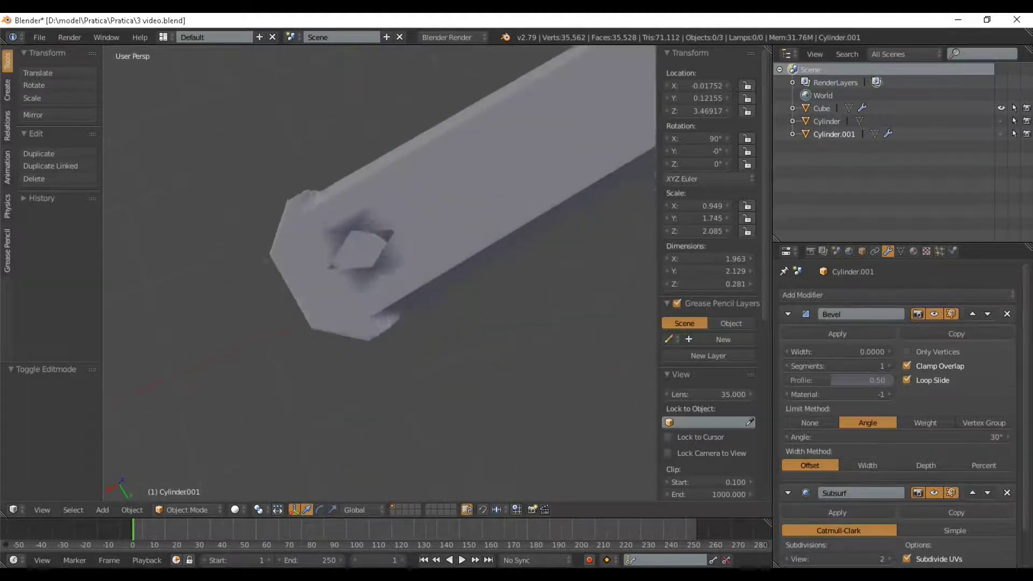
middle_click_drag(344, 280, 468, 280)
Add a lengthwise loop cut on the body's top face and slide it close to the neighbouring long edge
right_click(393, 264)
key("Tab")
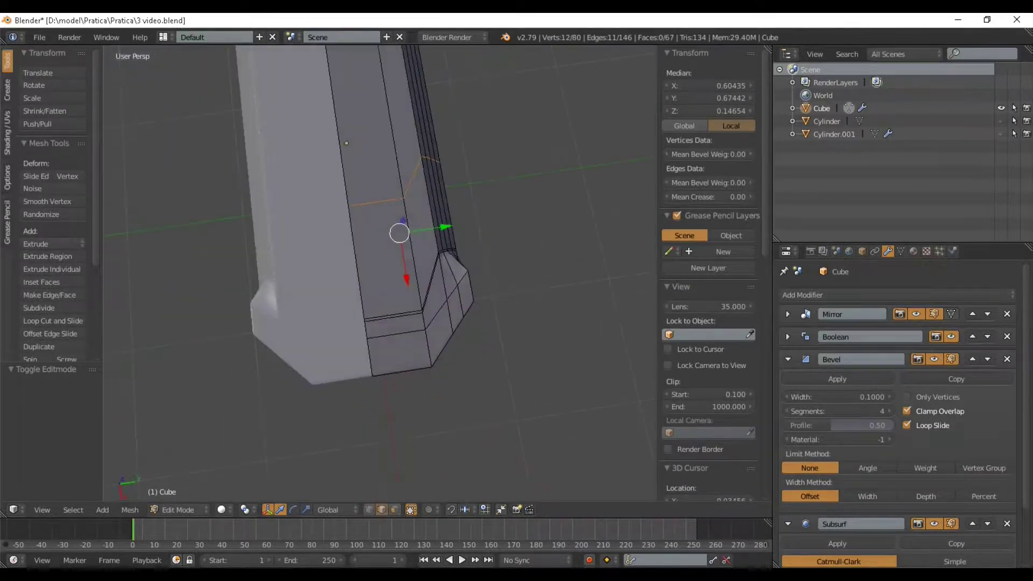
key("Return")
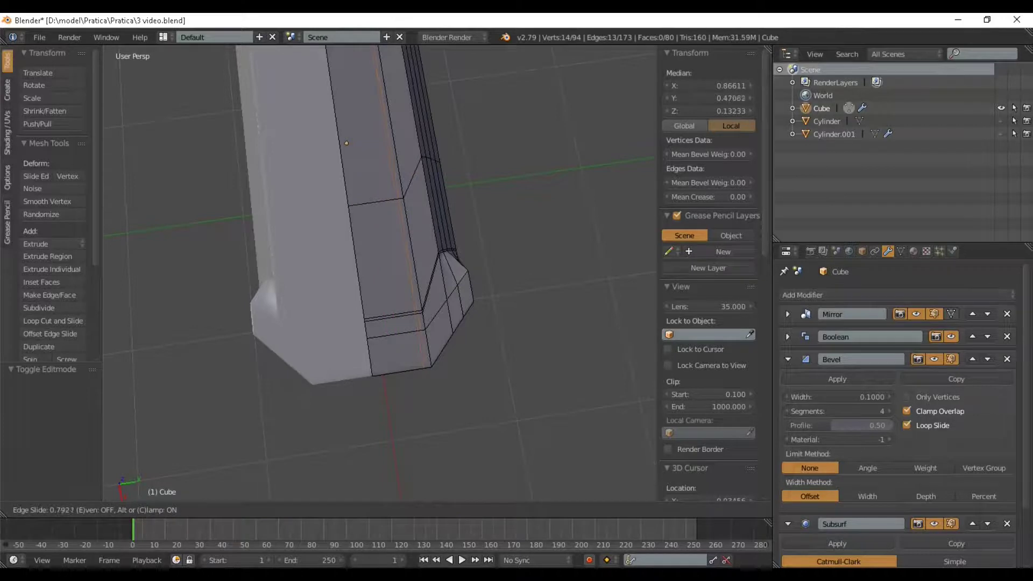
key("Return")
key("Tab")
middle_click_drag(376, 269, 403, 226)
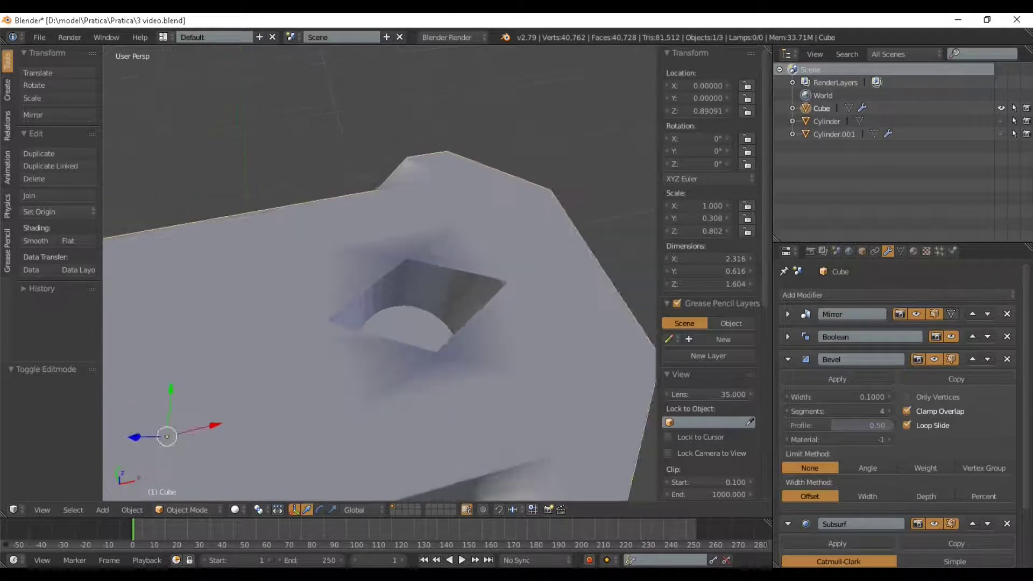
Compare the shackle hole with the body's Subdivision Surface viewport display turned off and back on
scroll(379, 275, "down", 4)
middle_click_drag(379, 274, 417, 296)
scroll(380, 274, "up", 4)
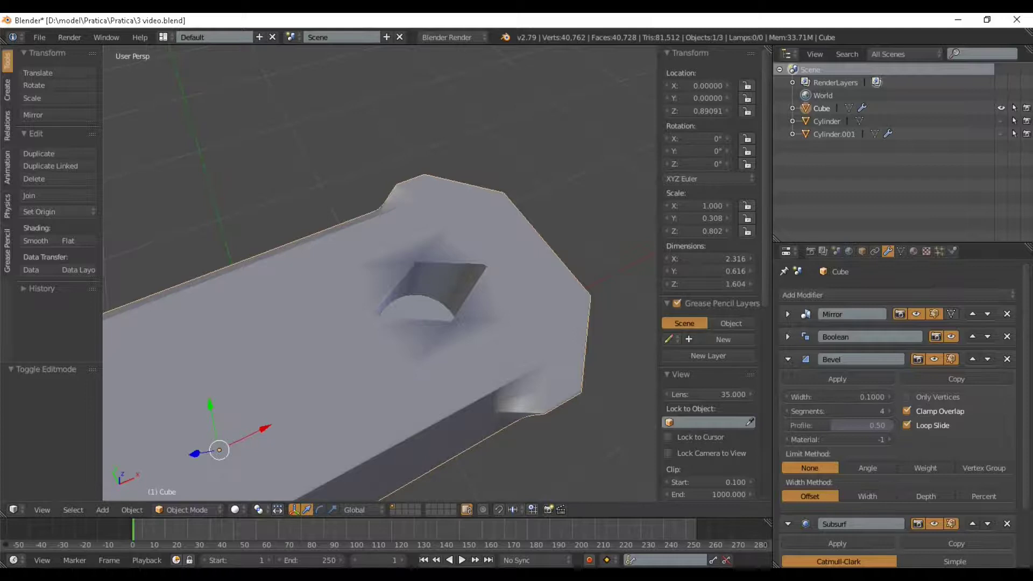
scroll(896, 409, "down", 3)
scroll(897, 409, "down", 1)
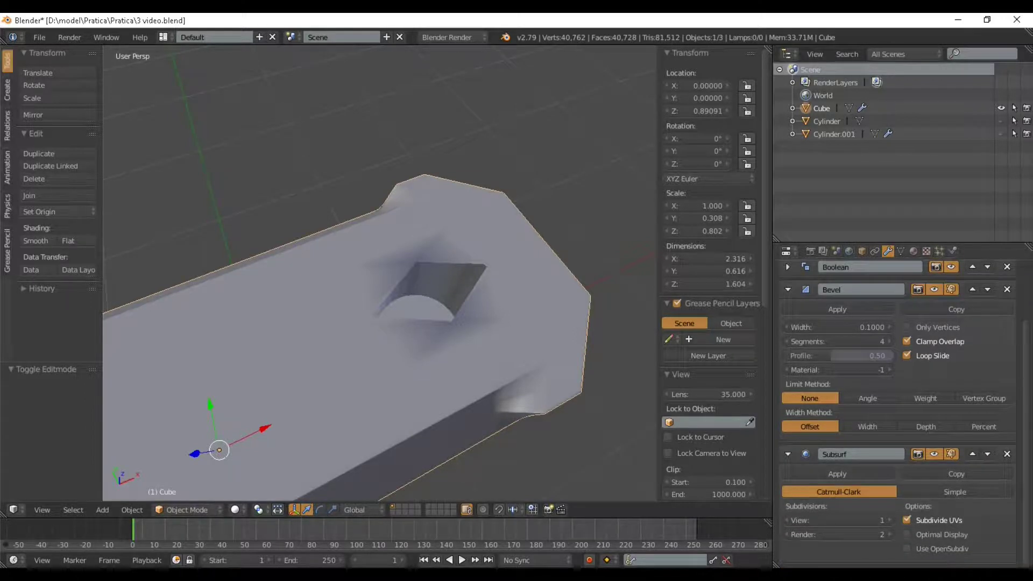
left_click(934, 454)
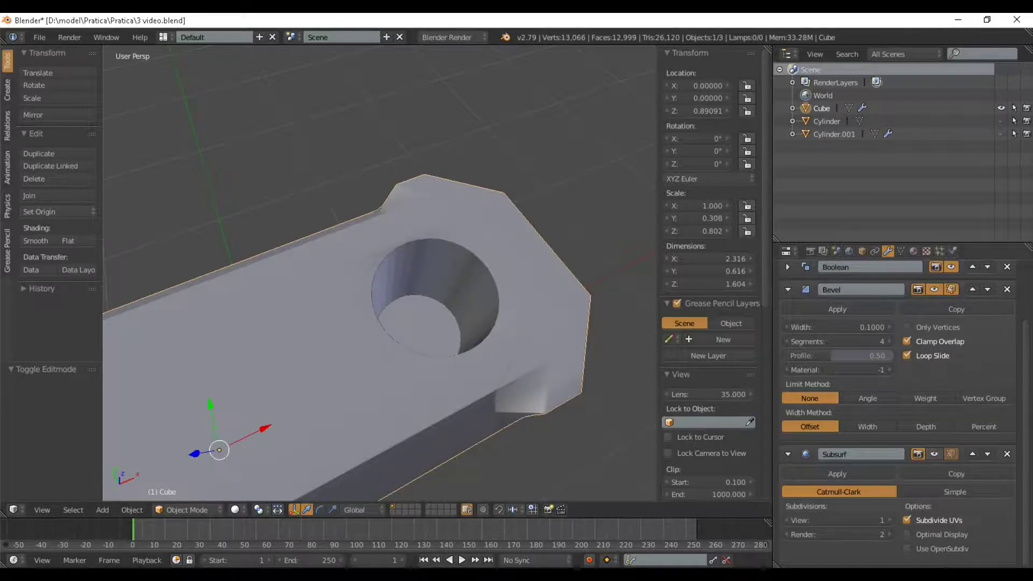
scroll(399, 323, "down", 5)
middle_click_drag(398, 323, 619, 294)
scroll(339, 253, "up", 3)
scroll(296, 269, "up", 2)
scroll(501, 323, "down", 4)
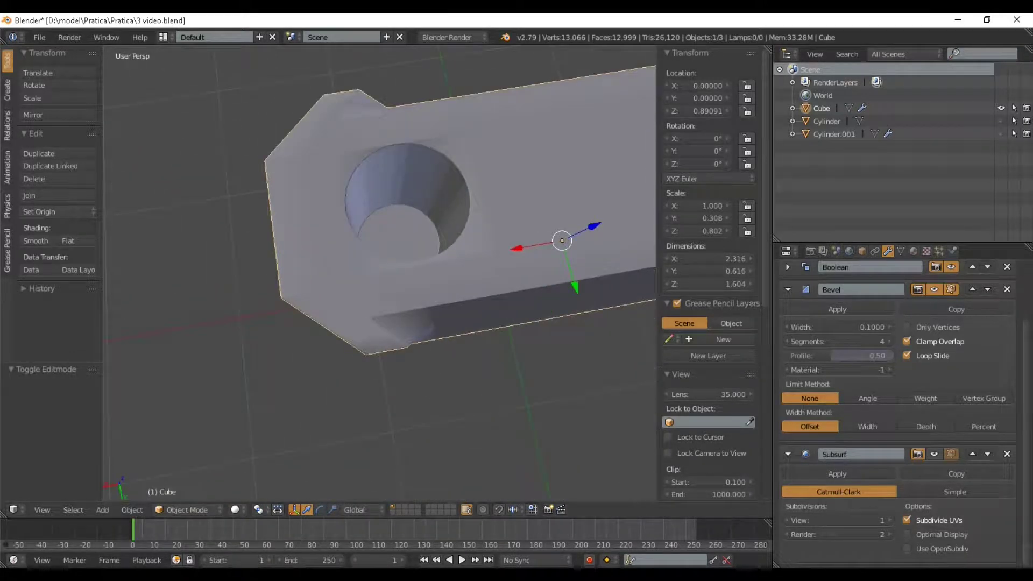
left_click(934, 454)
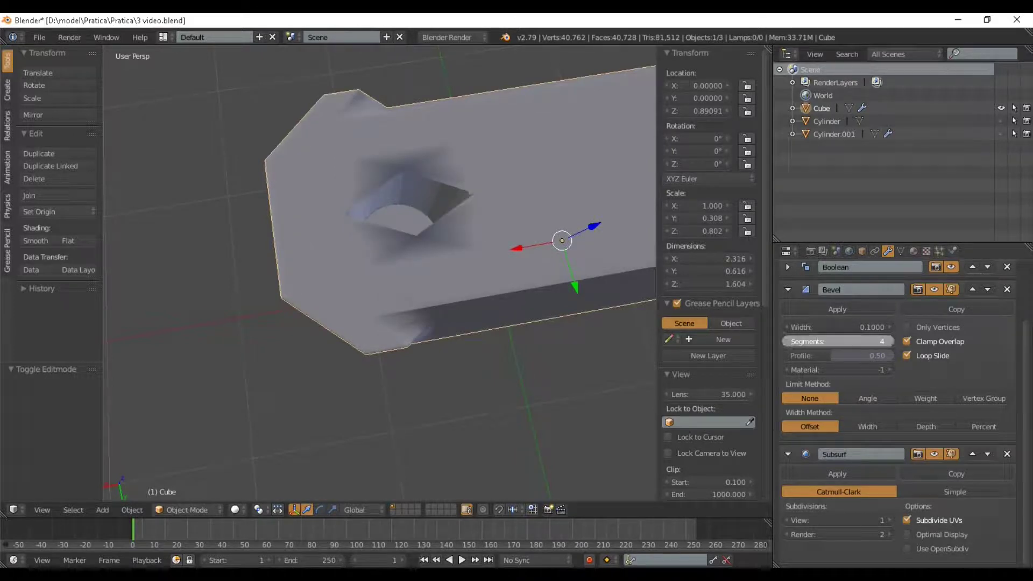
Set the body's Bevel modifier to 1 segment and a width of 0.1, trying a width of 0 first
left_click_drag(786, 340, 783, 341)
middle_click_drag(538, 269, 543, 304)
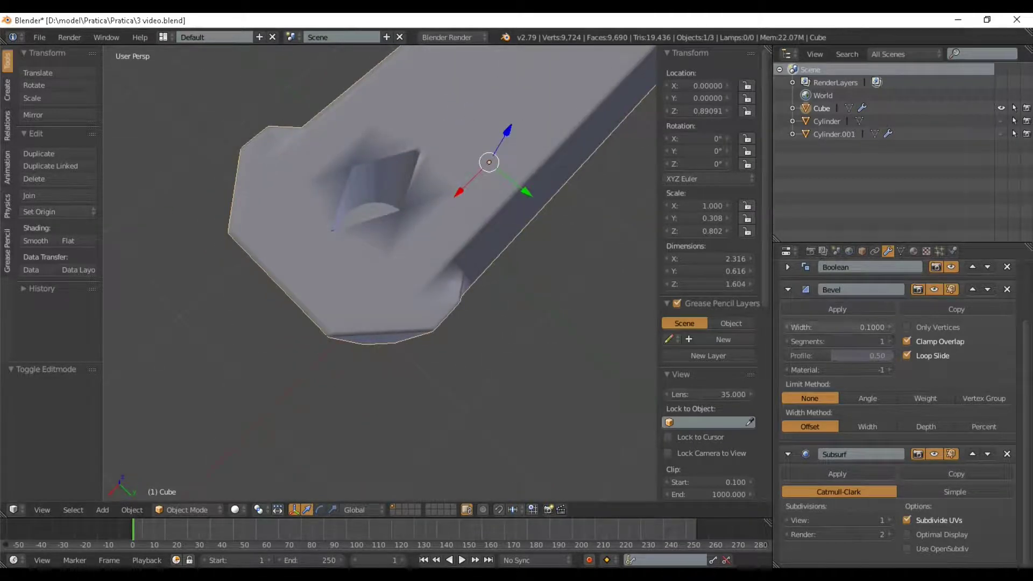
left_click_drag(840, 328, 807, 327)
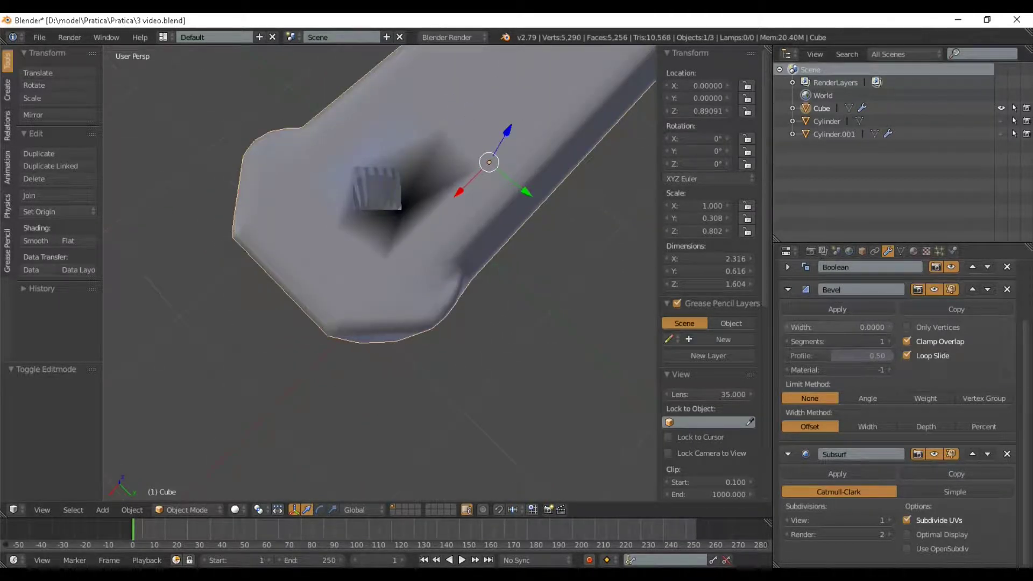
left_click(837, 327)
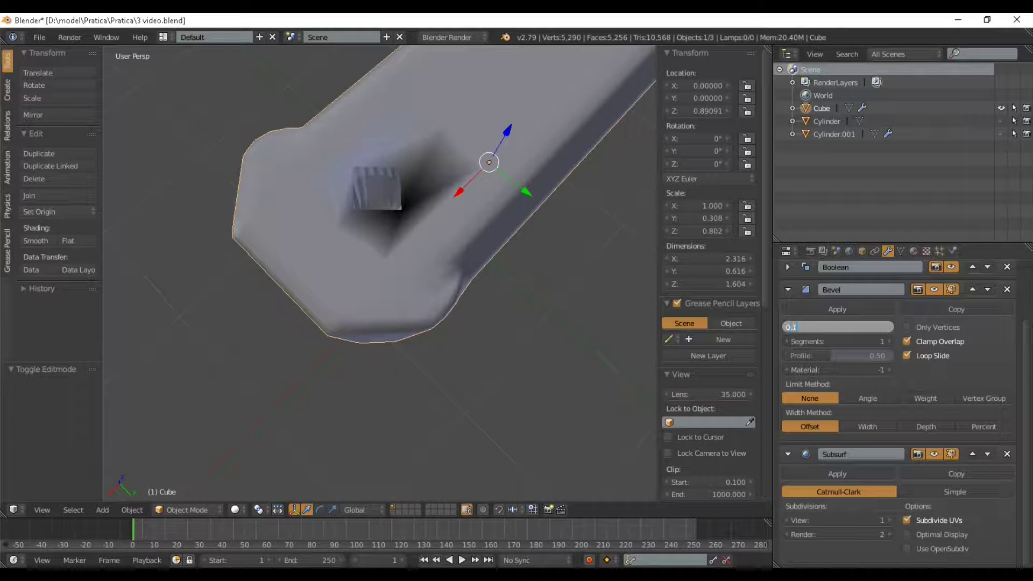
type("0.1")
key("Return")
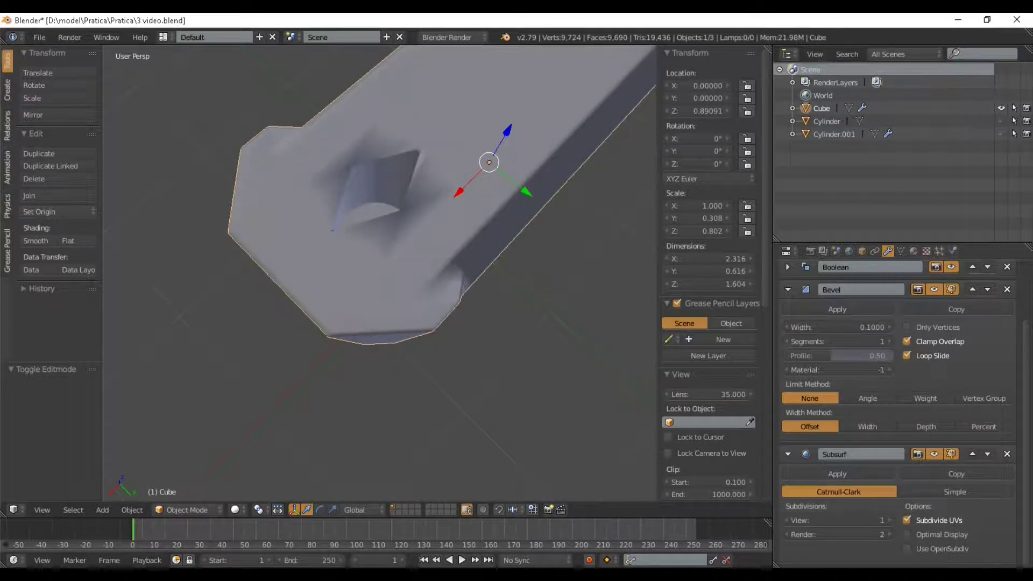
Set the body's Subdivision Surface view subdivisions to 2 and compare the hole with its viewport display off and on
left_click(935, 454)
middle_click_drag(431, 323, 605, 328)
scroll(382, 228, "down", 5)
scroll(501, 280, "up", 3)
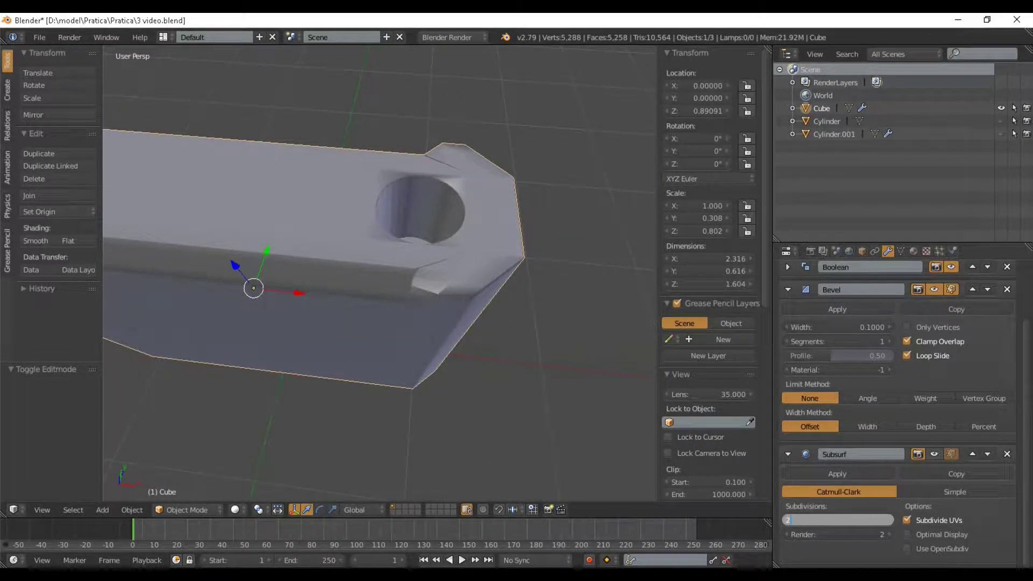
left_click(934, 454)
middle_click_drag(566, 302, 396, 309)
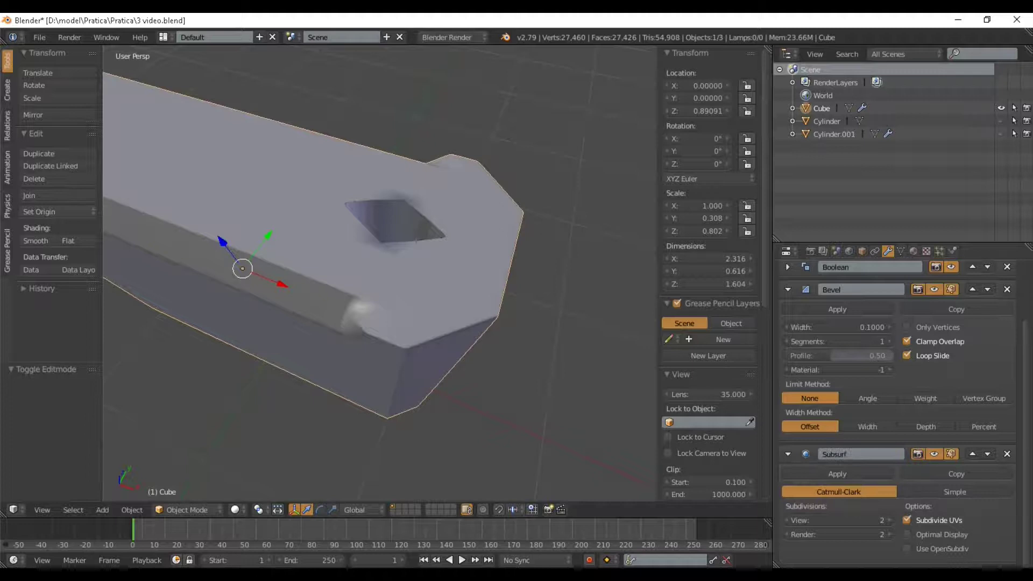
Turn off the body's Subdivision Surface viewport display and inspect the round hole up close
left_click(935, 454)
mouse_move(409, 270)
middle_mouse_down()
mouse_move(406, 299)
mouse_move(329, 295)
mouse_move(431, 282)
mouse_move(449, 266)
mouse_move(425, 275)
middle_mouse_up()
scroll(329, 294, "up", 2)
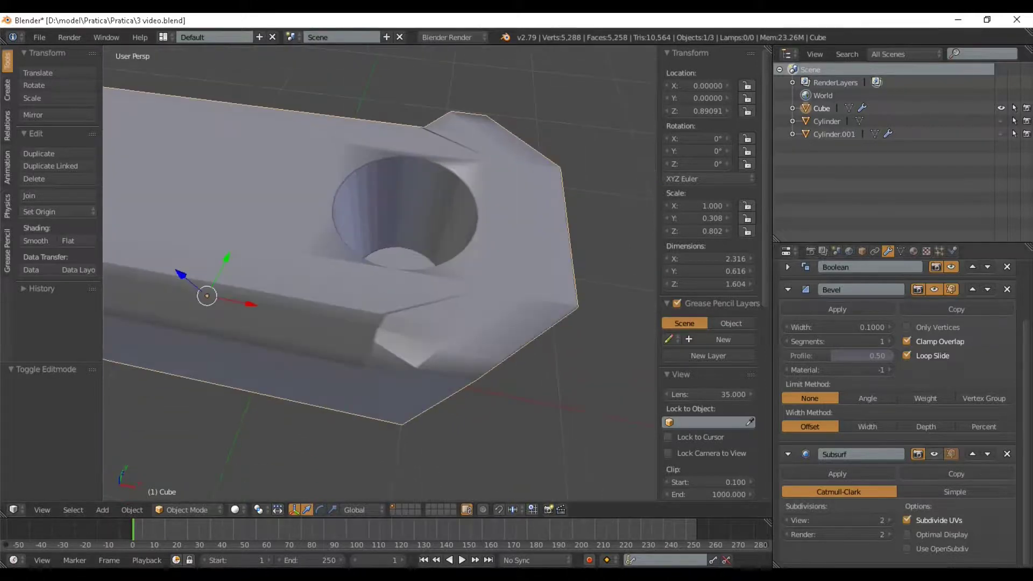
Set the Bevel modifier's limit method to Vertex Group after trying Angle and Weight
scroll(904, 414, "up", 2)
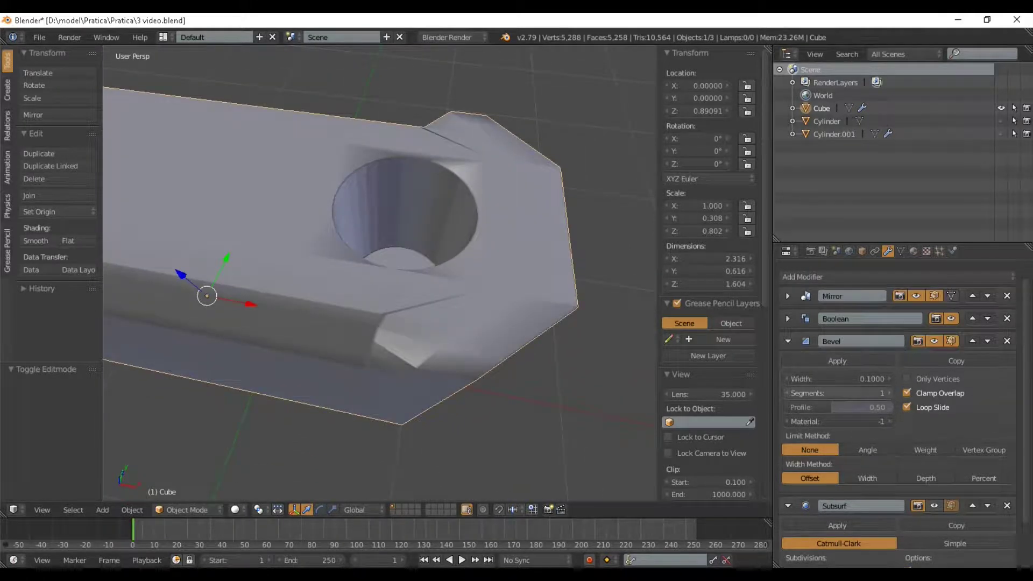
left_click(867, 450)
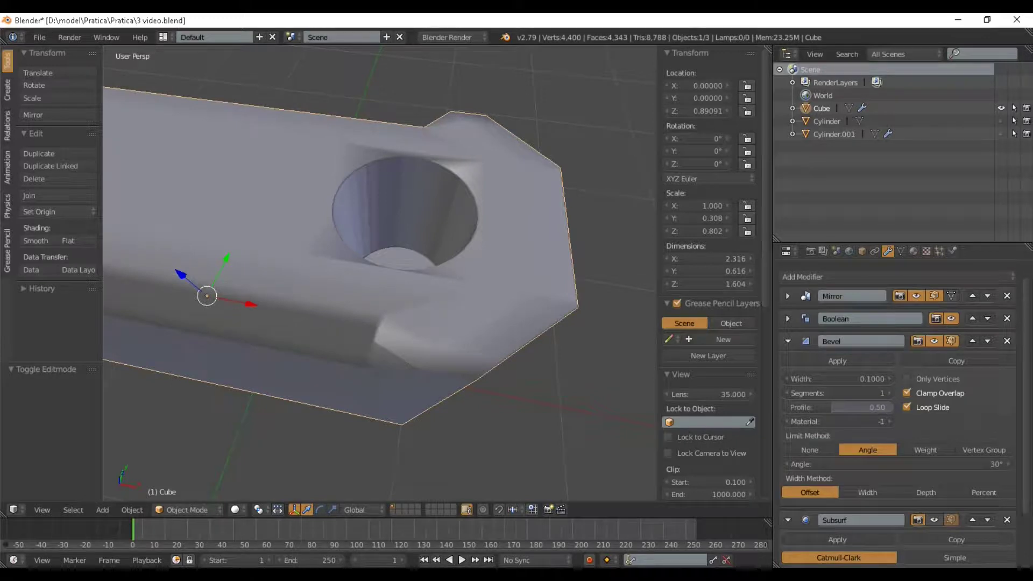
left_click(926, 450)
left_click(984, 450)
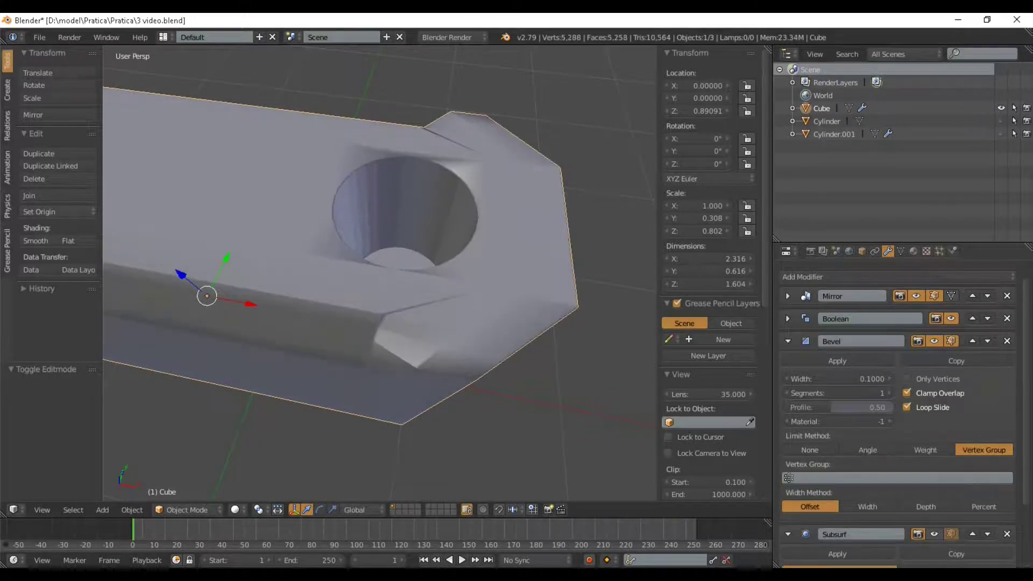
Inspect the body's half mesh in Edit Mode and apply its Mirror modifier in Object Mode
middle_click_drag(377, 323, 323, 291)
key("Tab")
scroll(404, 323, "up", 3)
key("Tab")
key("Tab")
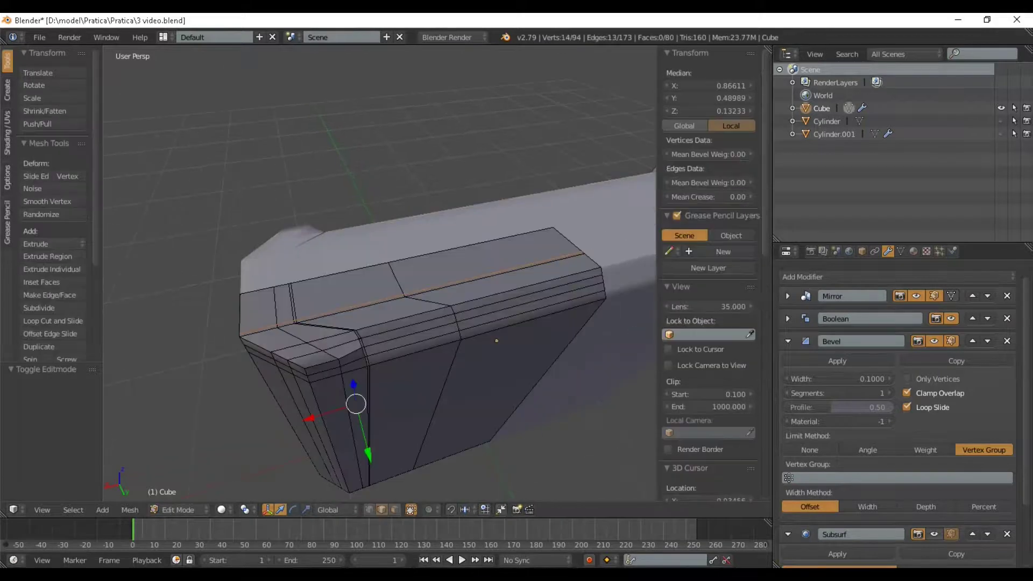
left_click(788, 296)
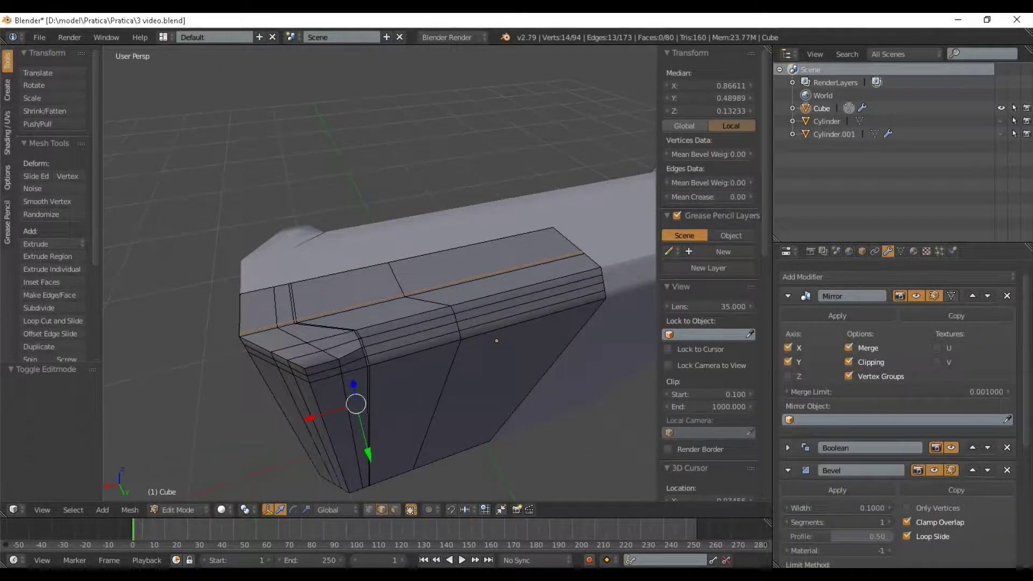
left_click(837, 316)
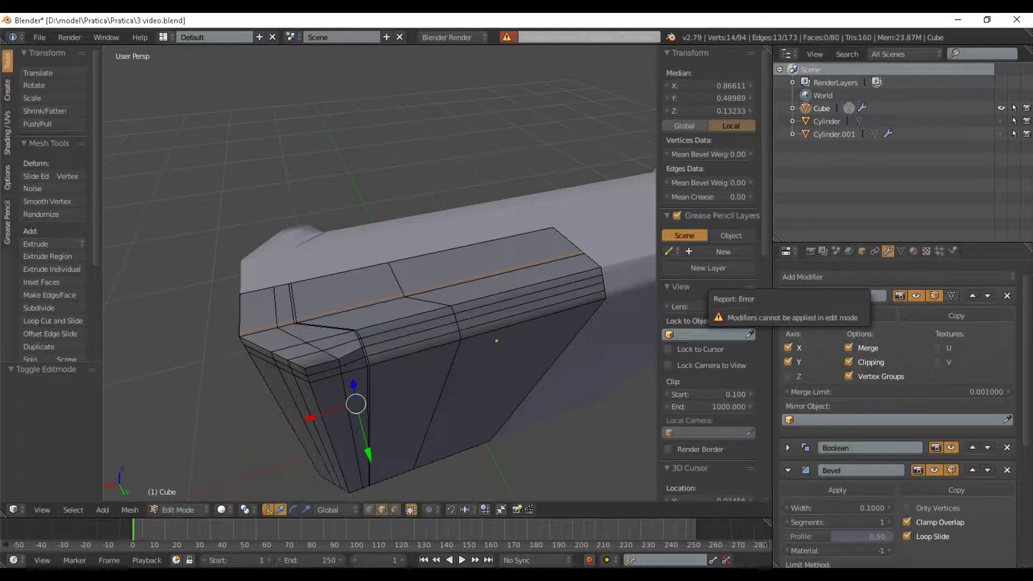
key("Tab")
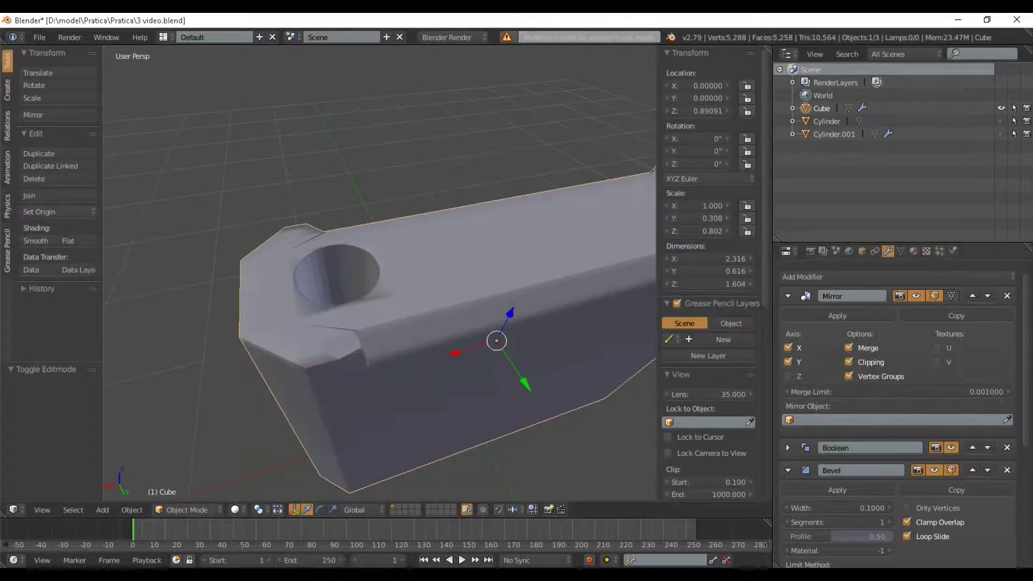
left_click(837, 316)
Examine the body's mesh around the hole, switching between Edit Mode and Object Mode
scroll(473, 301, "down", 2)
middle_click_drag(473, 302, 296, 347)
key("Tab")
key("Tab")
scroll(420, 285, "up", 3)
key("Tab")
key("Tab")
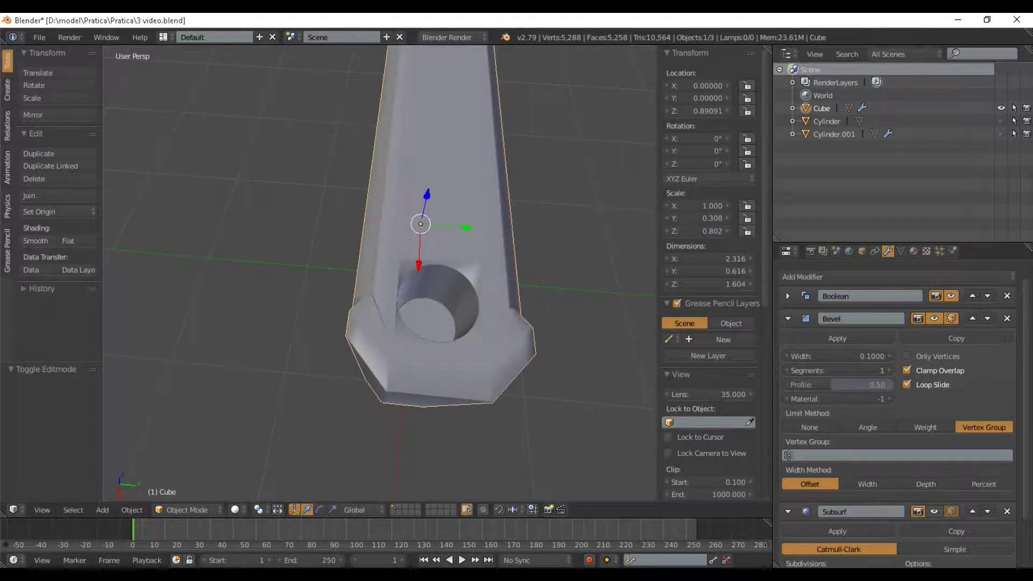
Unhide the cutter cylinder in the body's shackle hole and scale it down uniformly to about 0.86 of its size
left_click(1002, 121)
middle_click_drag(484, 302, 436, 262)
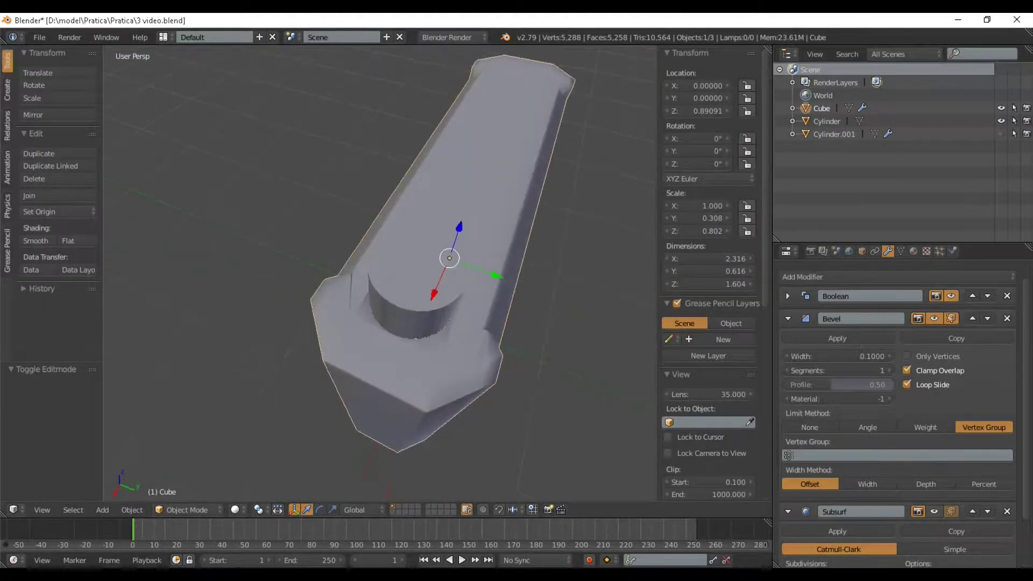
right_click(423, 285)
key("s")
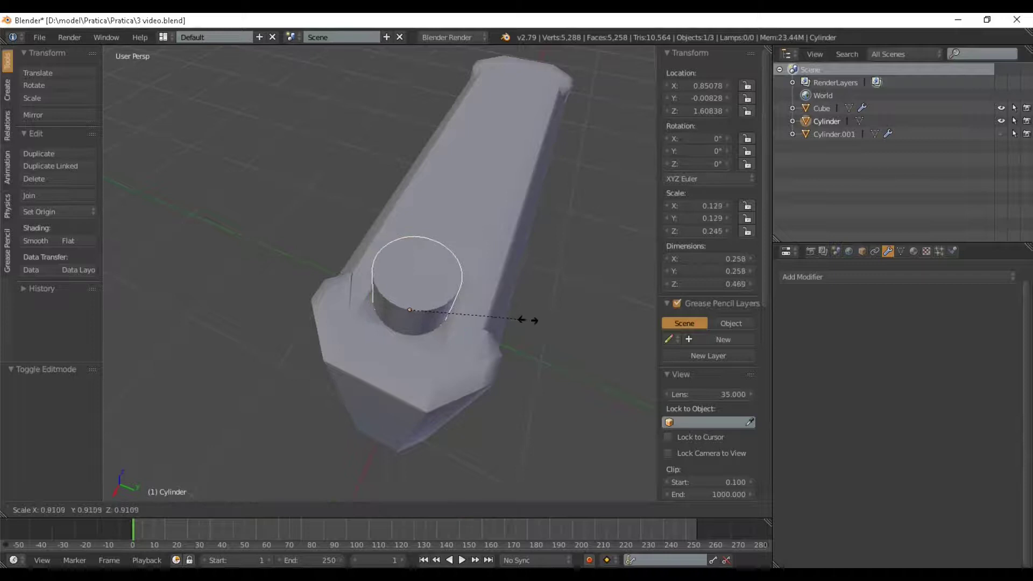
left_click(521, 326)
middle_click_drag(521, 327, 468, 323)
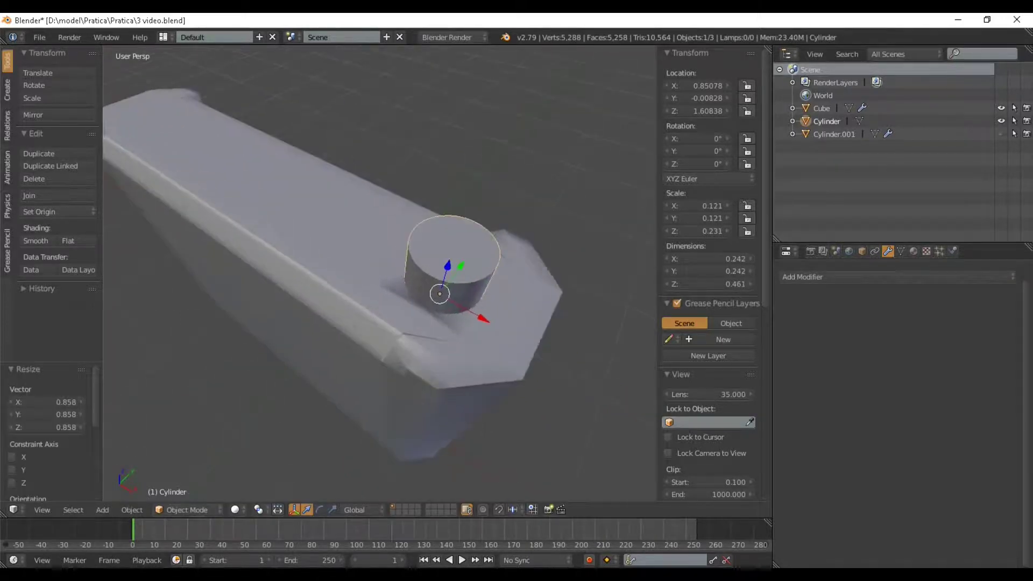
Turn on the body's Subdivision Surface viewport display and hide the cutter cylinder
right_click(484, 344)
scroll(894, 388, "down", 3)
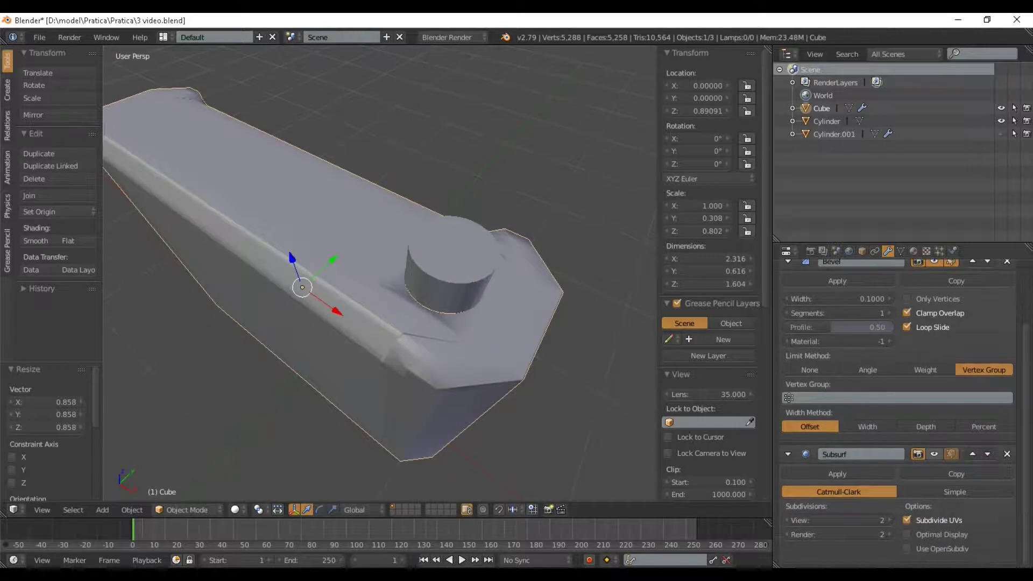
left_click(935, 454)
middle_click_drag(485, 334, 527, 314)
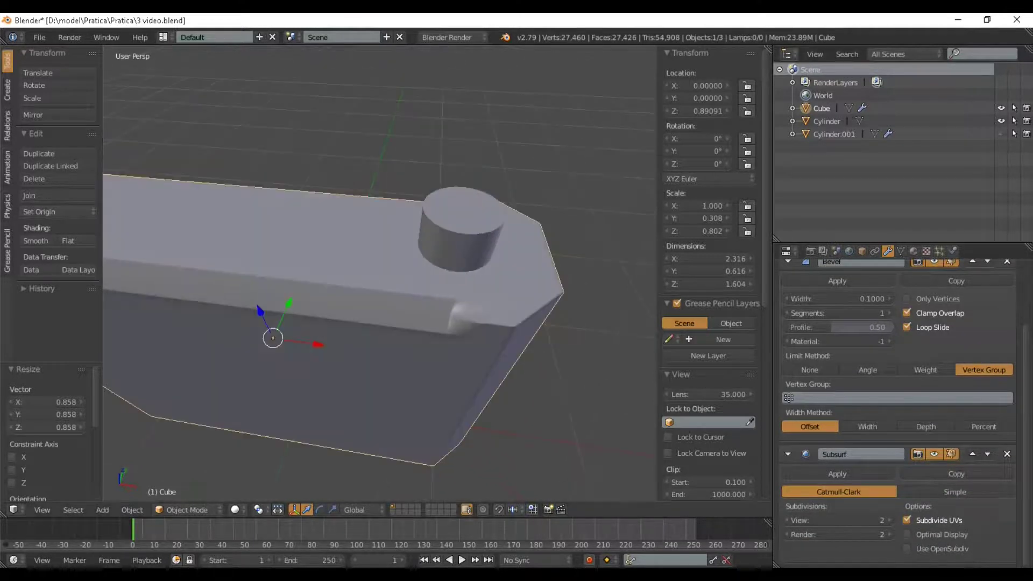
right_click(462, 232)
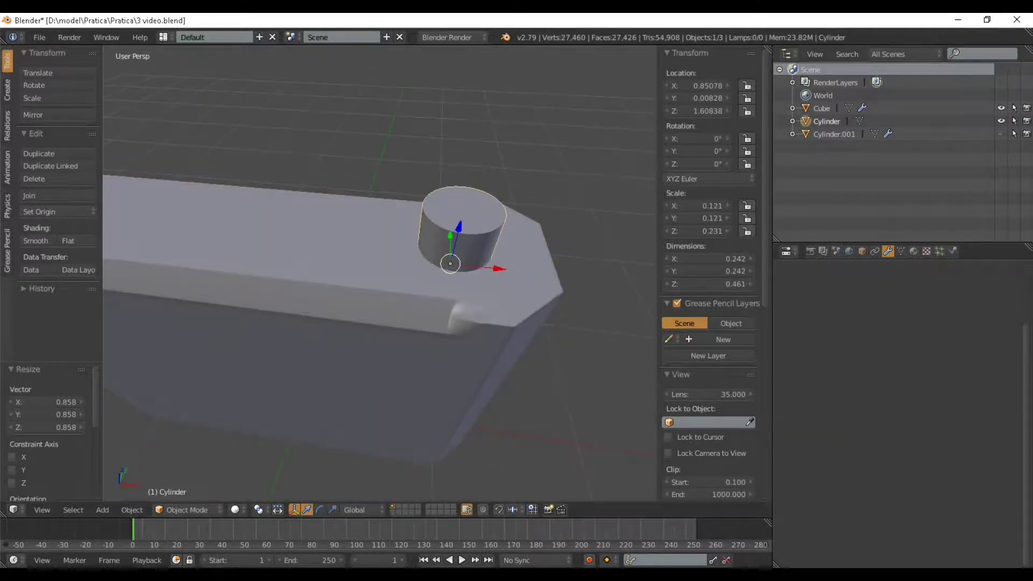
key("h")
middle_click_drag(377, 269, 334, 236)
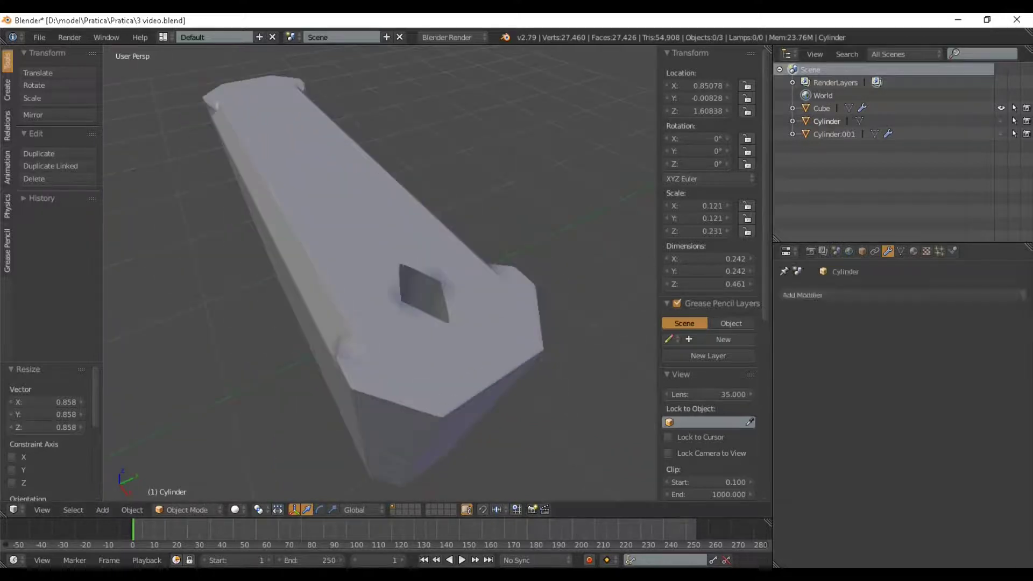
Inspect the body's subdivided hole and turn off its Subdivision Surface viewport display
right_click(372, 242)
scroll(380, 273, "down", 2)
middle_click_drag(377, 269, 345, 263)
scroll(380, 273, "up", 1)
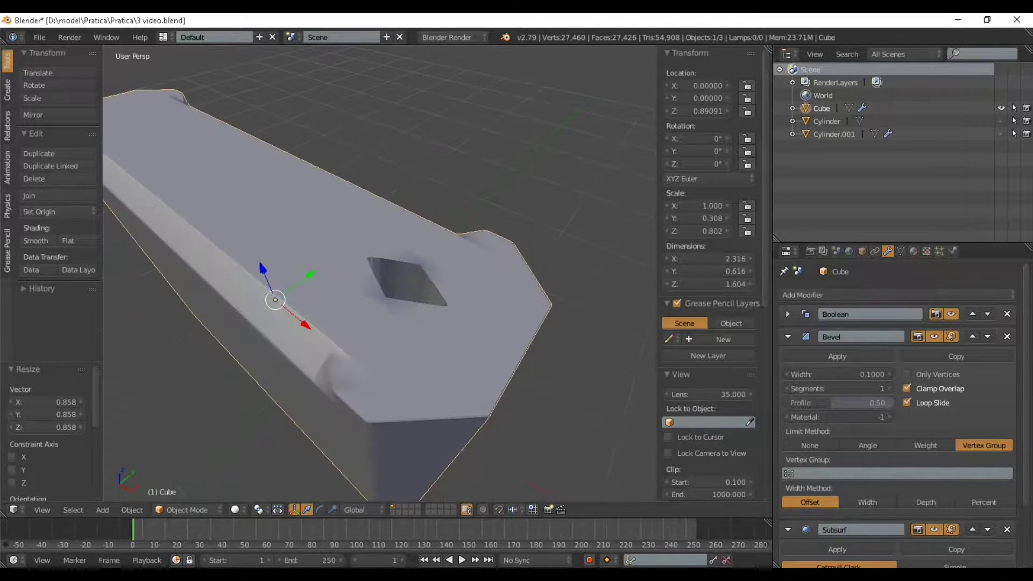
scroll(898, 403, "down", 3)
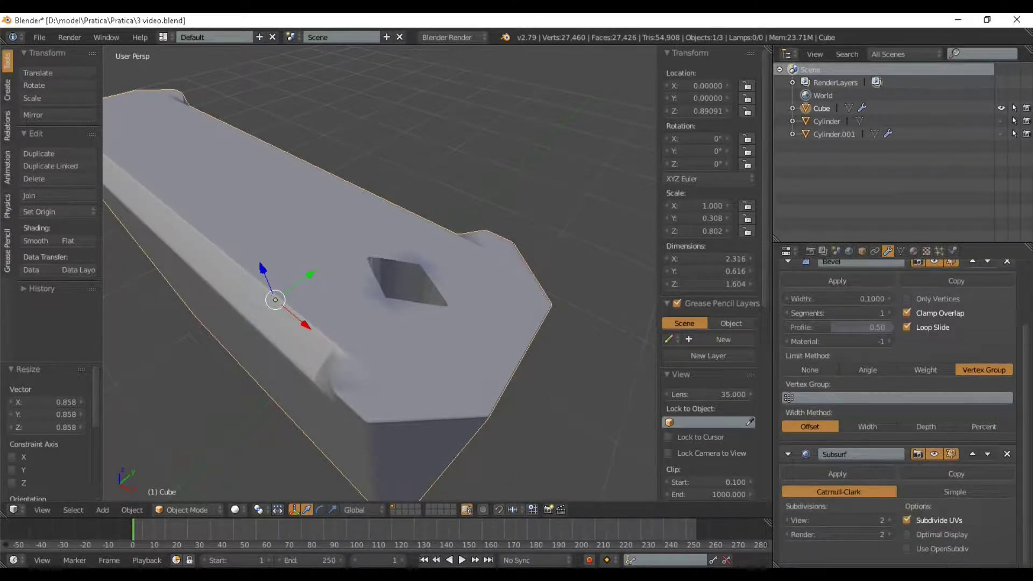
left_click(934, 454)
middle_click_drag(398, 269, 384, 322)
key("Tab")
key("Tab")
Unhide the shackle and scale the selected lengthwise edge loops of the body by about 1.01 along Y
left_click(1002, 134)
scroll(380, 274, "down", 3)
scroll(457, 242, "up", 3)
scroll(444, 253, "up", 4)
key("Tab")
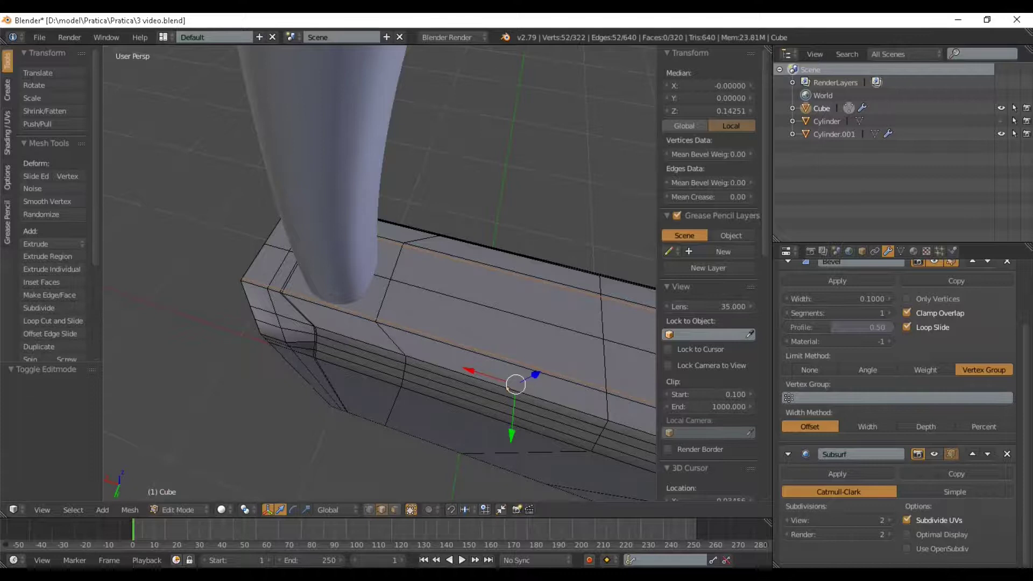
key("s")
key("y")
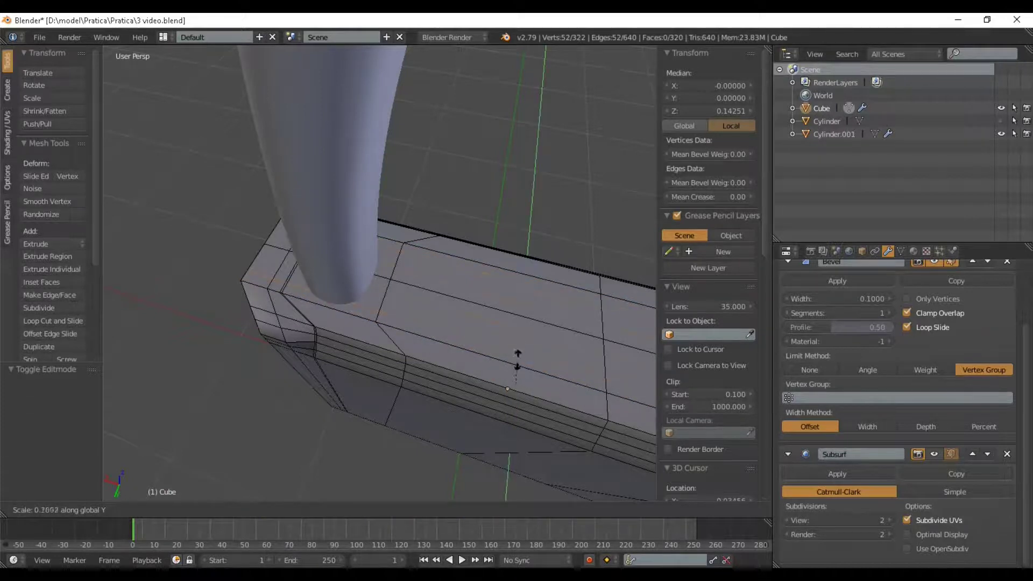
left_click(520, 354)
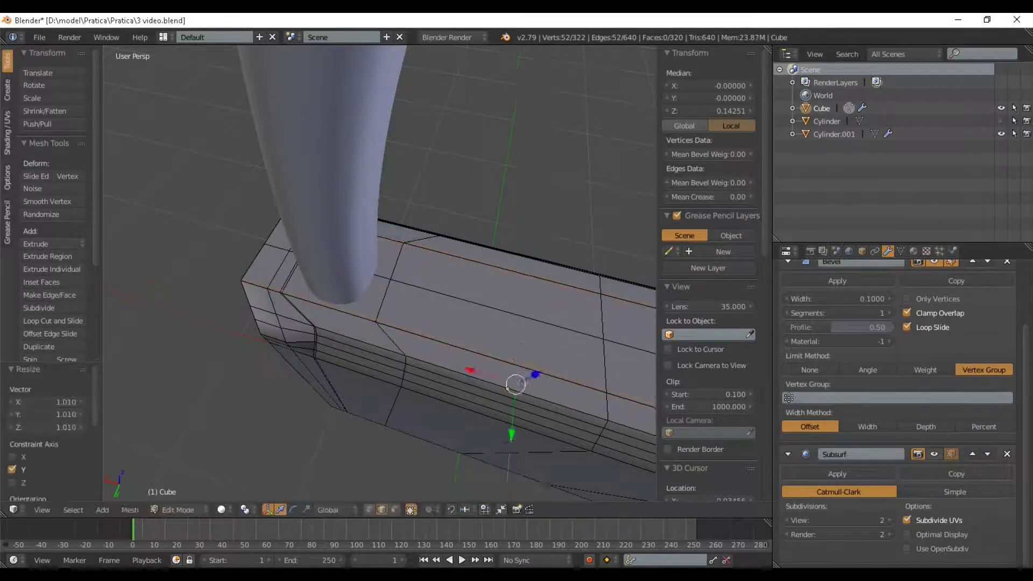
Examine how the shackle leg sits in the body's hole, comparing the Object Mode result with the Edit Mode mesh
scroll(520, 354, "down", 3)
key("Tab")
middle_click_drag(521, 354, 584, 293)
middle_click_drag(409, 290, 366, 385)
scroll(533, 307, "up", 2)
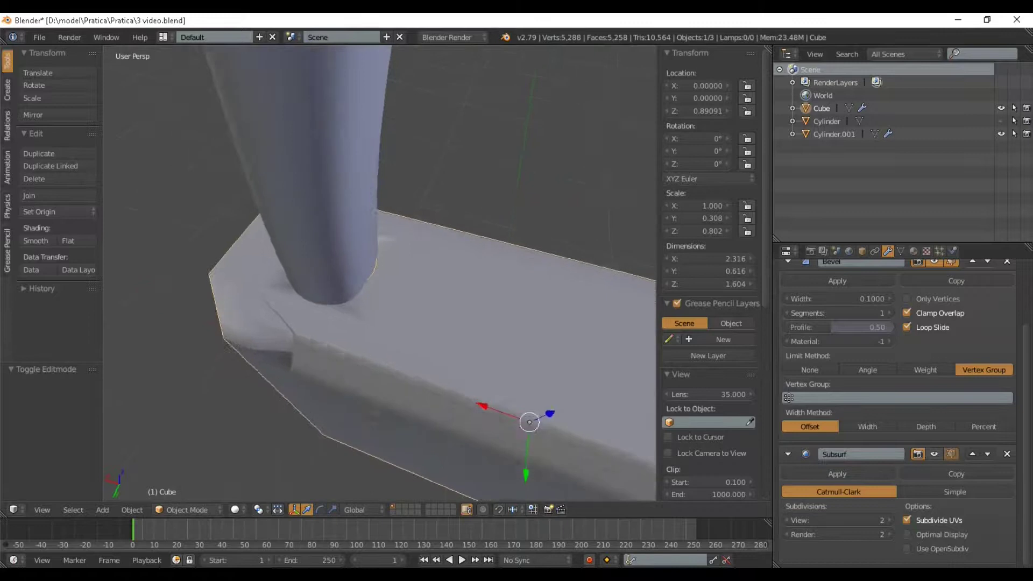
scroll(366, 385, "down", 1)
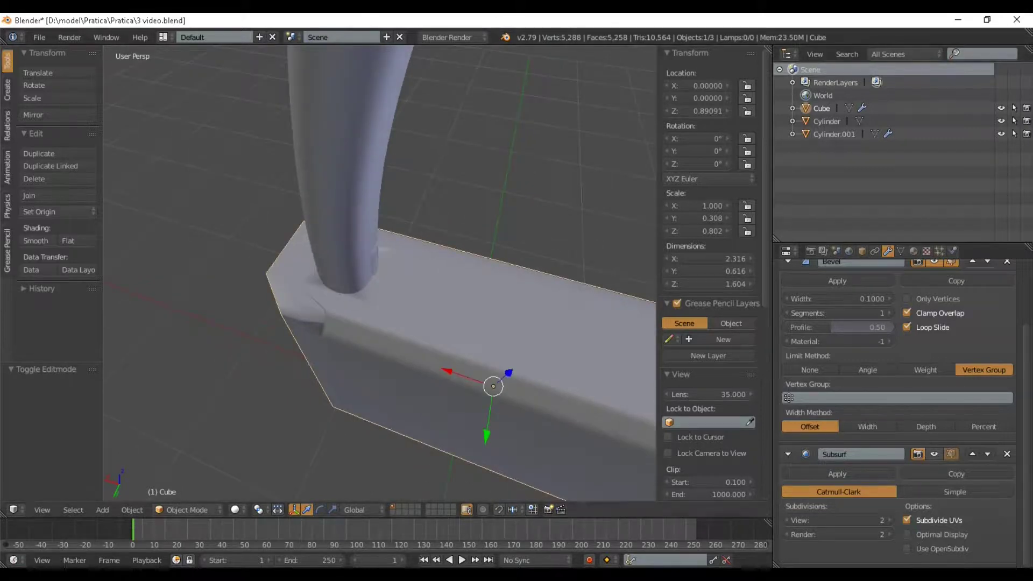
right_click(376, 261)
scroll(375, 261, "up", 1)
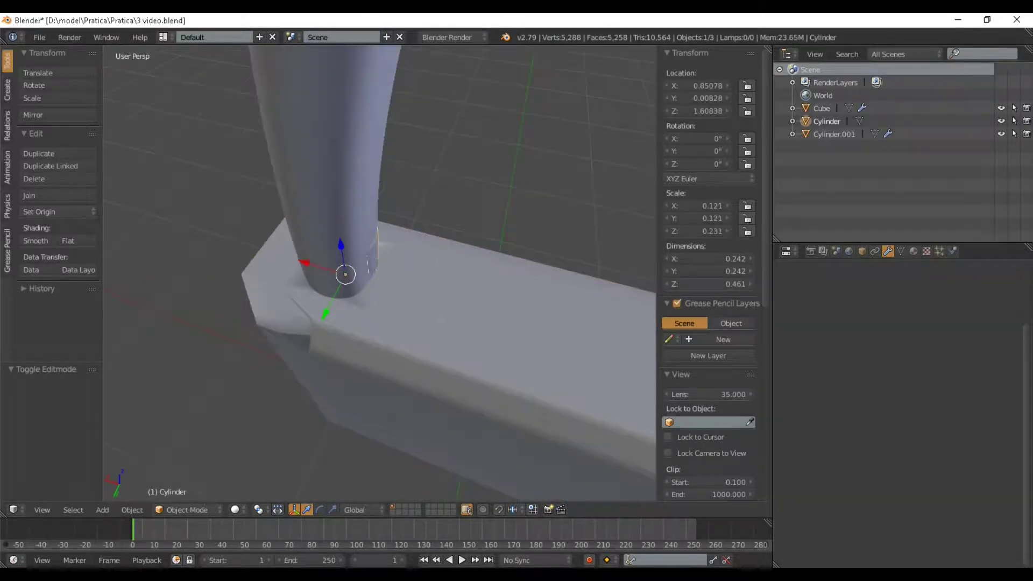
scroll(375, 261, "down", 2)
right_click(439, 309)
middle_click_drag(438, 310, 608, 323)
key("Tab")
scroll(479, 326, "down", 2)
scroll(592, 329, "up", 3)
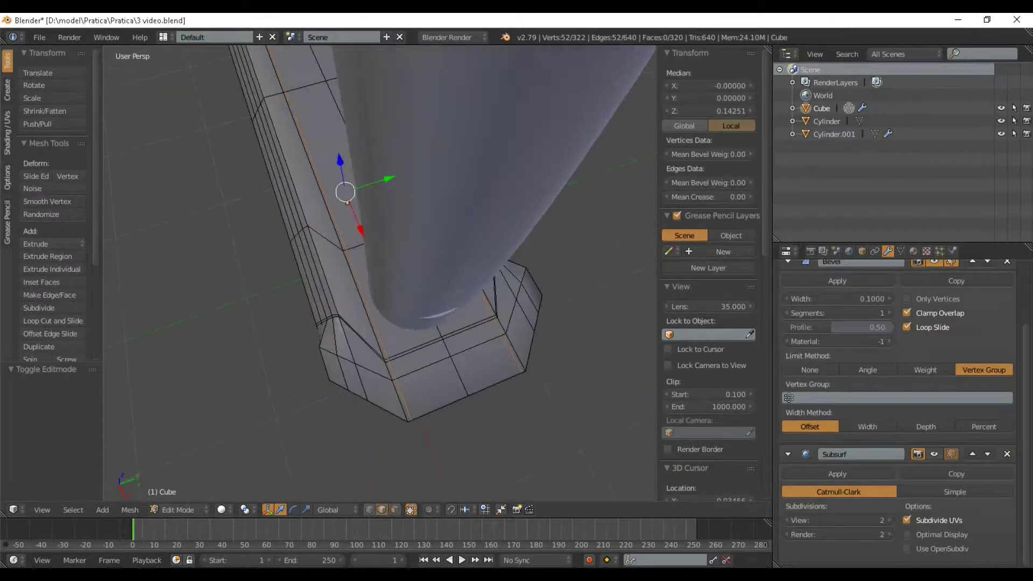
Select the eight top faces around the shackle leg in face mode and merge them into a single face
left_click(395, 510)
right_click(432, 389)
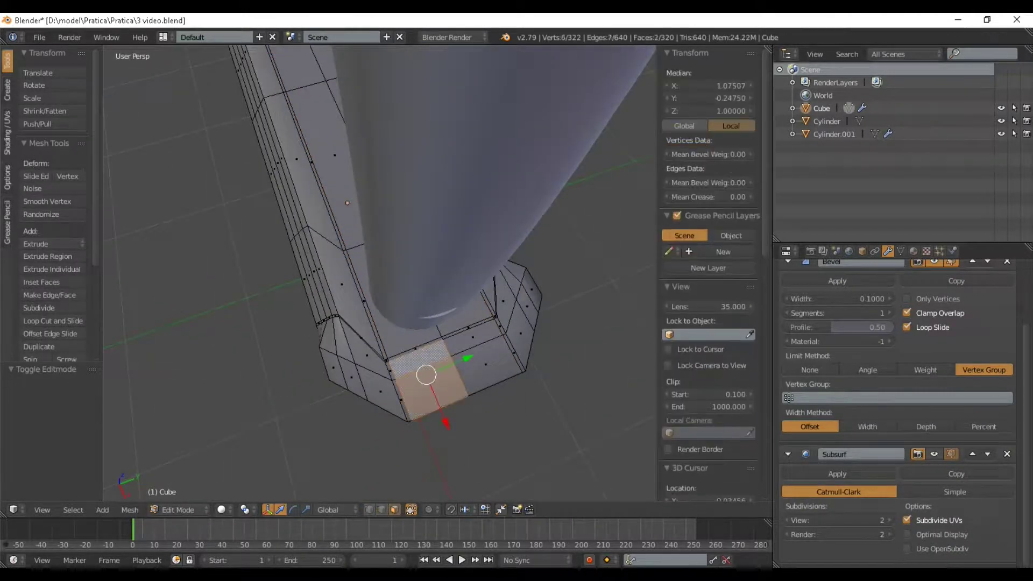
right_click(486, 366, "shift")
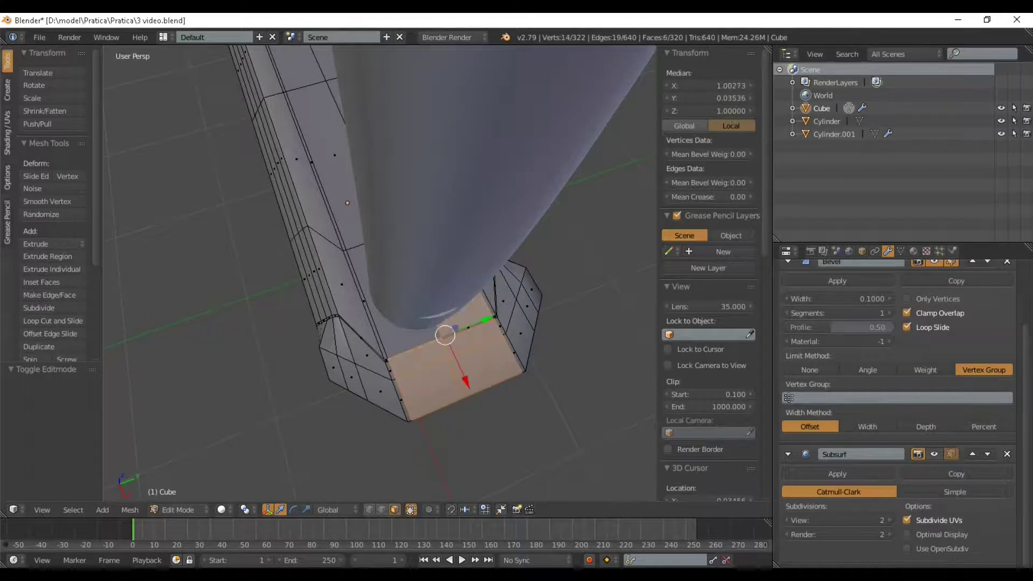
scroll(380, 273, "down", 1)
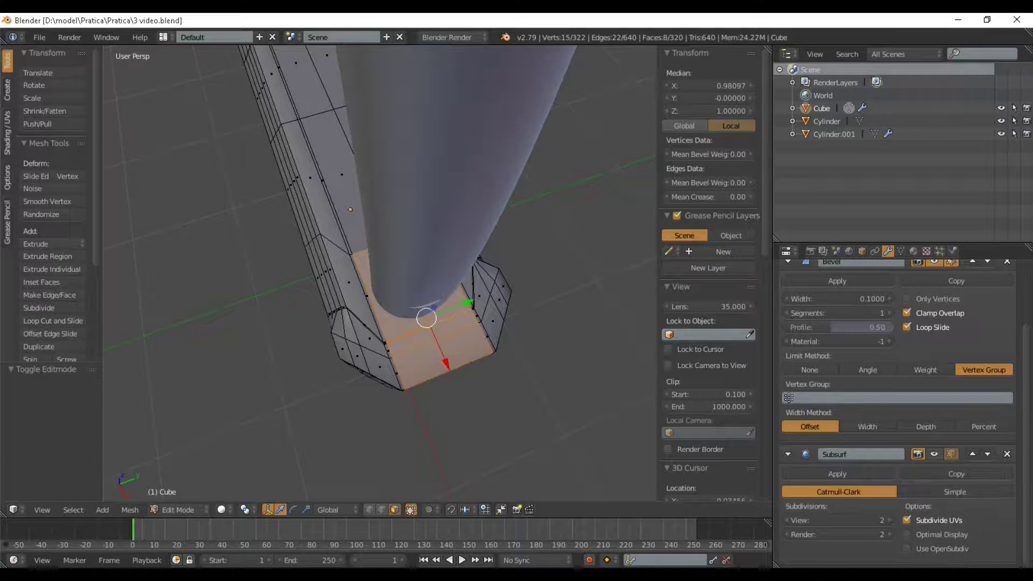
scroll(380, 273, "down", 4)
scroll(379, 273, "up", 3)
middle_click_drag(350, 209, 311, 247)
key("f")
key("Tab")
Add a plane mesh and move it under the padlock as a floor, at a height of about -0.19
scroll(380, 273, "down", 4)
mouse_move(409, 274)
middle_mouse_down()
mouse_move(291, 237)
mouse_move(377, 223)
mouse_move(302, 226)
mouse_move(366, 220)
mouse_move(393, 285)
middle_mouse_up()
scroll(378, 273, "up", 3)
scroll(380, 273, "down", 3)
scroll(380, 273, "up", 2)
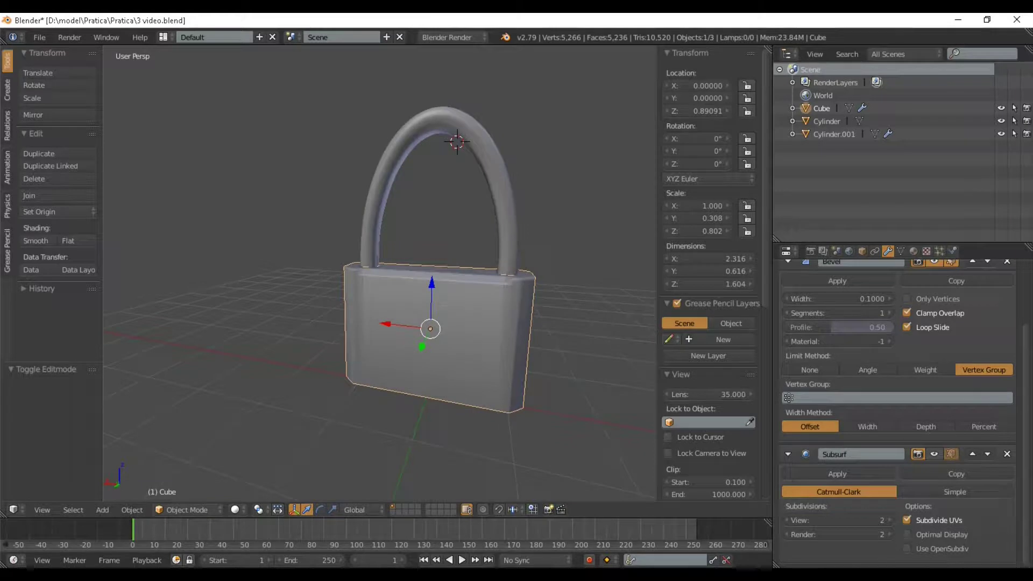
key("shift+a")
mouse_move(300, 366)
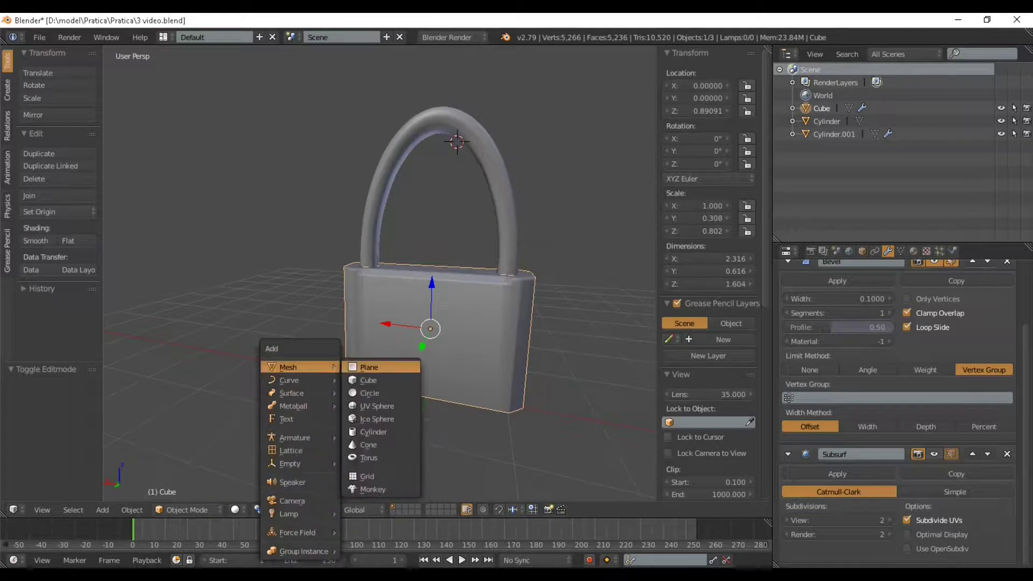
left_click(372, 367)
left_click_drag(459, 92, 450, 319)
middle_click_drag(450, 318, 358, 311)
scroll(380, 273, "down", 4)
left_click_drag(419, 367, 332, 367)
left_click_drag(379, 322, 379, 290)
middle_click_drag(379, 290, 301, 302)
Scale the floor plane up uniformly to about 4.72
key("s")
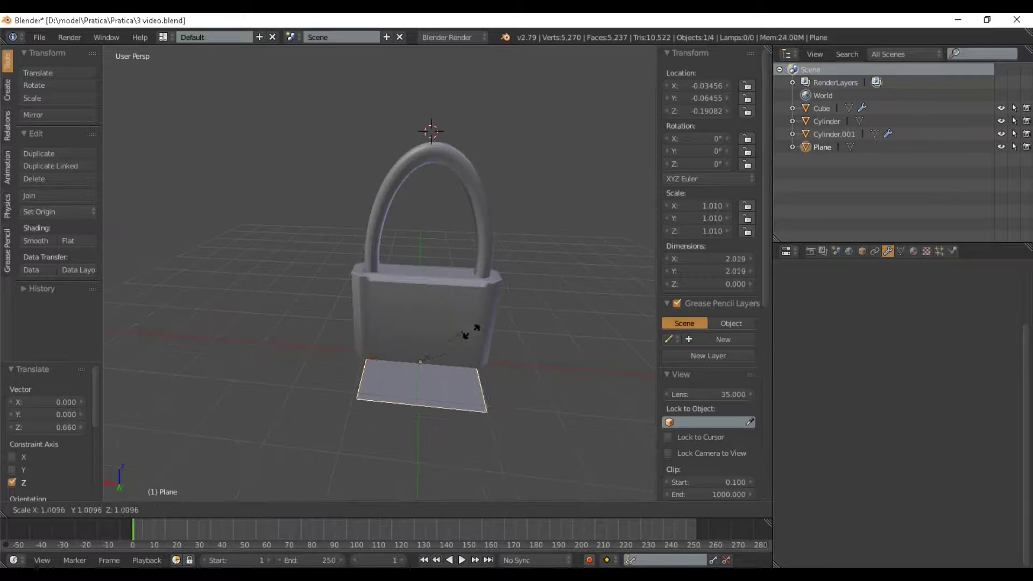
left_click(611, 404)
scroll(612, 404, "up", 2)
scroll(458, 323, "down", 3)
middle_click_drag(458, 323, 409, 302)
scroll(356, 328, "up", 1)
scroll(355, 328, "down", 1)
Extrude the floor plane's edge on the negative Y side upward about 7.3 units along Z to form a backdrop wall
key("Tab")
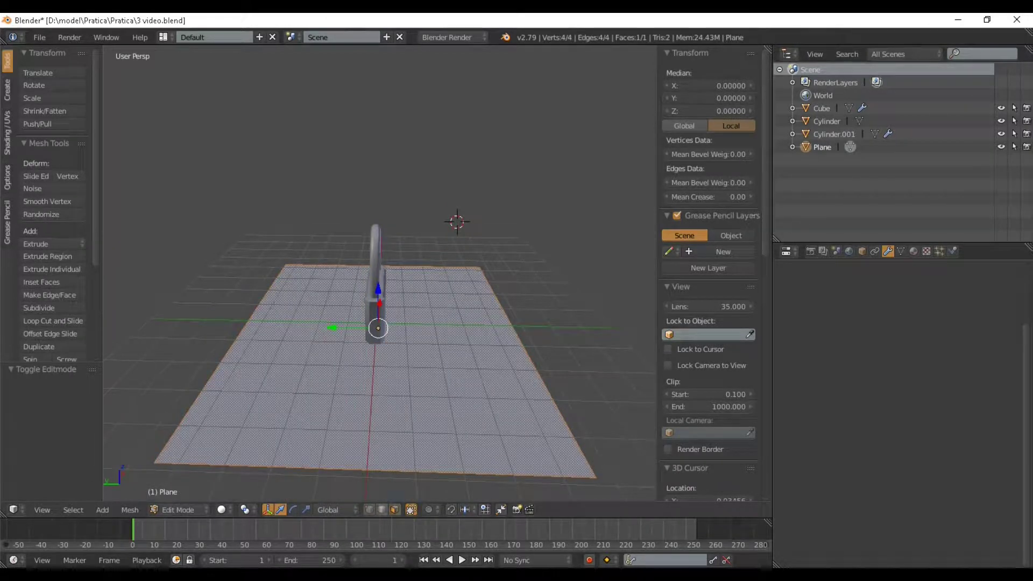
key("a")
middle_click_drag(409, 302, 388, 318)
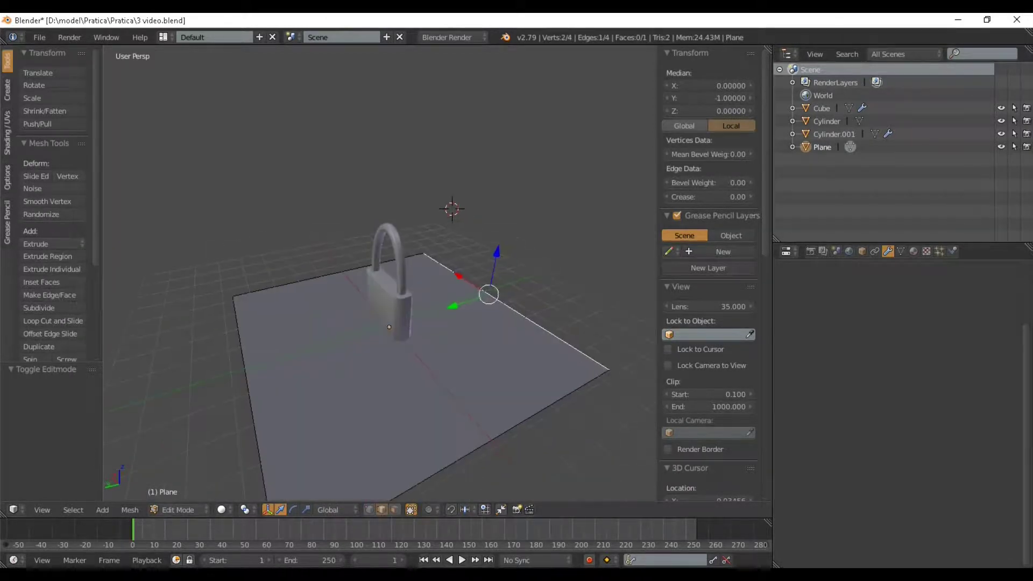
right_click(516, 311)
key("e")
key("Escape")
key("g")
key("z")
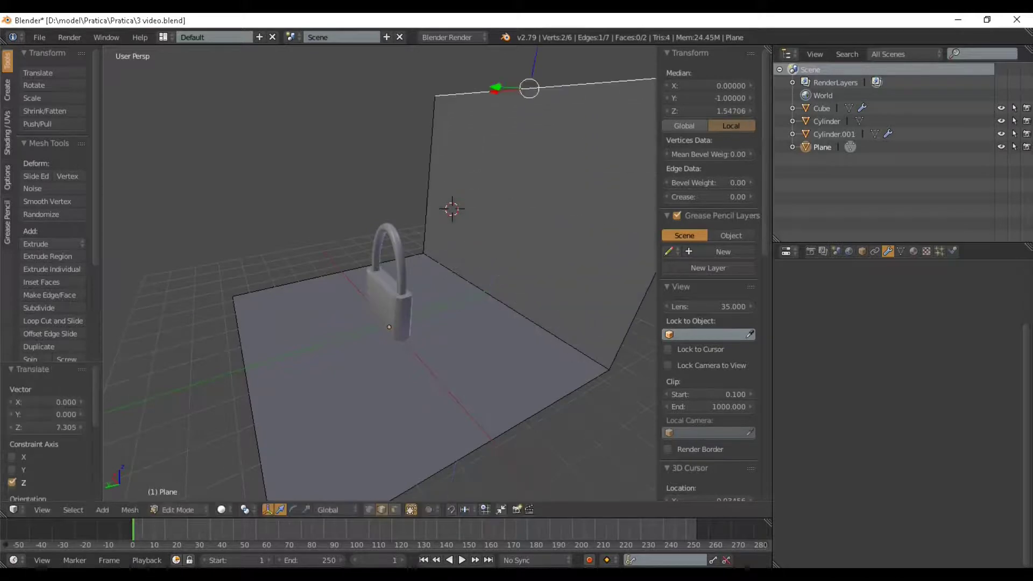
key("Return")
scroll(379, 274, "down", 2)
middle_click_drag(376, 302, 394, 321)
key("Tab")
scroll(380, 274, "up", 1)
left_click(394, 325)
key("shift+a")
mouse_move(390, 327)
key("Escape")
key("Escape")
scroll(379, 273, "up", 1)
scroll(379, 273, "down", 3)
scroll(379, 273, "up", 4)
scroll(380, 273, "down", 3)
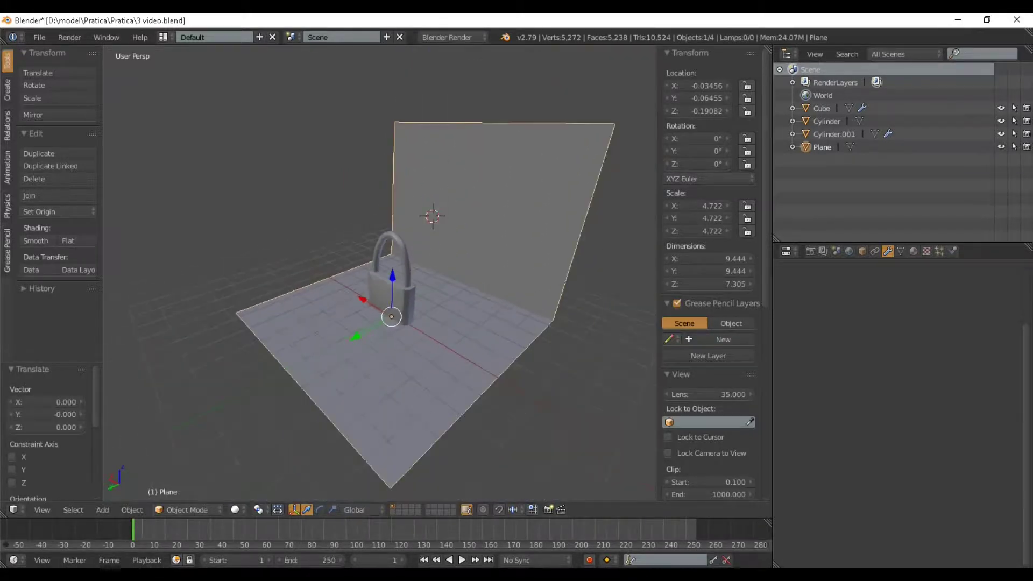
Switch the render engine to Cycles Render and shift the backdrop plane about 0.008 along X
left_click(452, 37)
left_click(447, 81)
mouse_move(379, 273)
middle_mouse_down()
mouse_move(442, 283)
mouse_move(329, 265)
mouse_move(401, 287)
mouse_move(427, 281)
mouse_move(362, 258)
mouse_move(408, 280)
mouse_move(378, 283)
middle_mouse_up()
scroll(441, 283, "up", 2)
scroll(441, 283, "down", 2)
scroll(401, 286, "up", 3)
scroll(379, 274, "up", 2)
left_click_drag(396, 360, 395, 361)
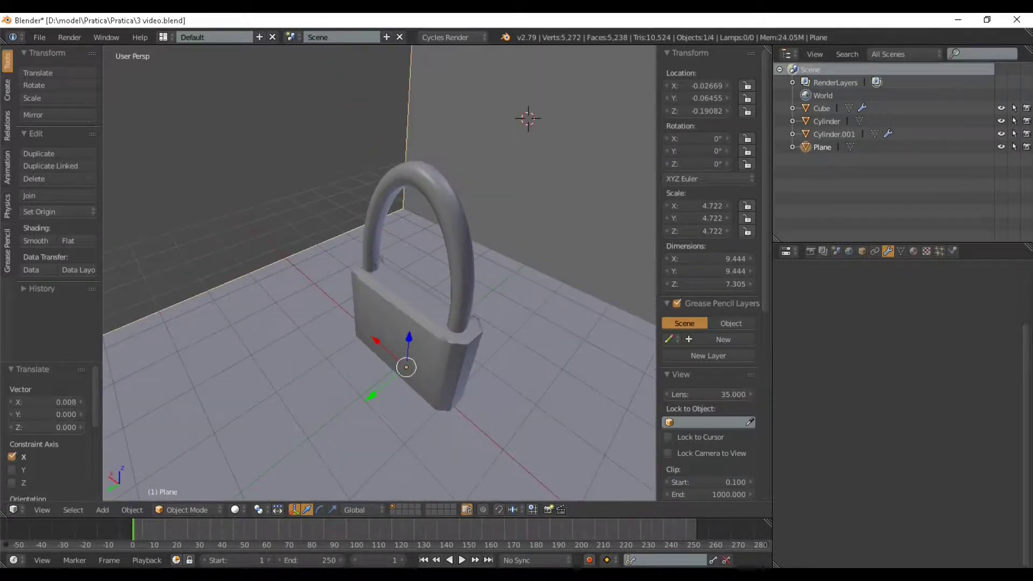
Add a camera to the scene at the 3D cursor
key("shift+a")
mouse_move(395, 360)
left_click(363, 494)
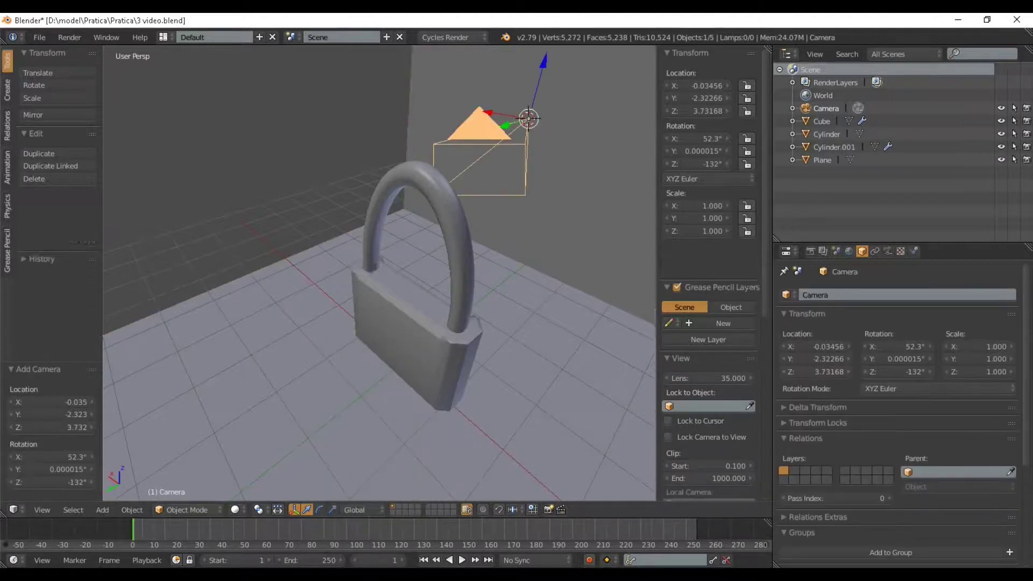
scroll(380, 273, "down", 1)
middle_click_drag(379, 273, 358, 294)
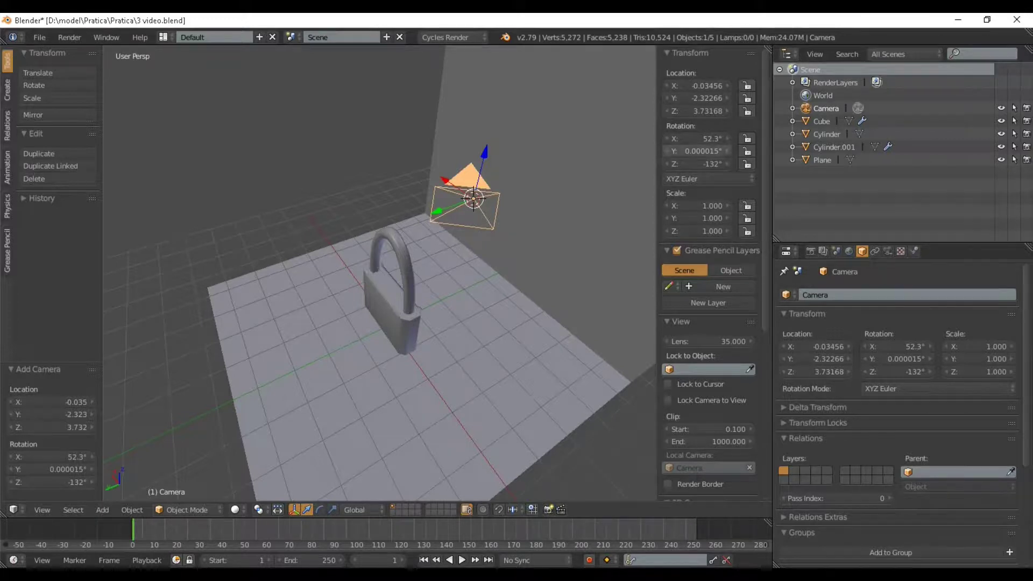
Set the camera's X, Y and Z rotation to 0°
left_click(697, 139)
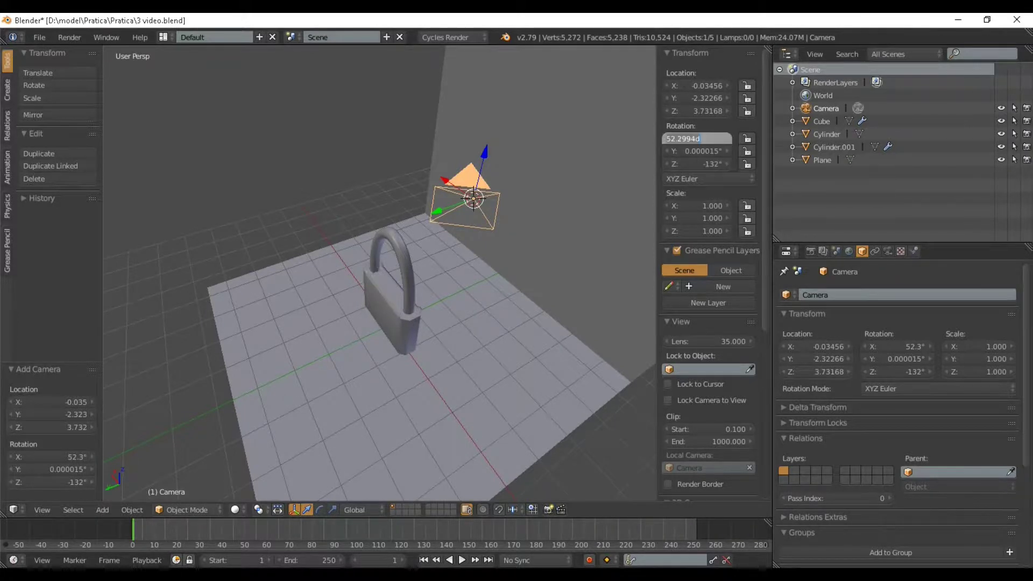
type("0")
key("Tab")
type("0")
key("Tab")
type("0")
key("Return")
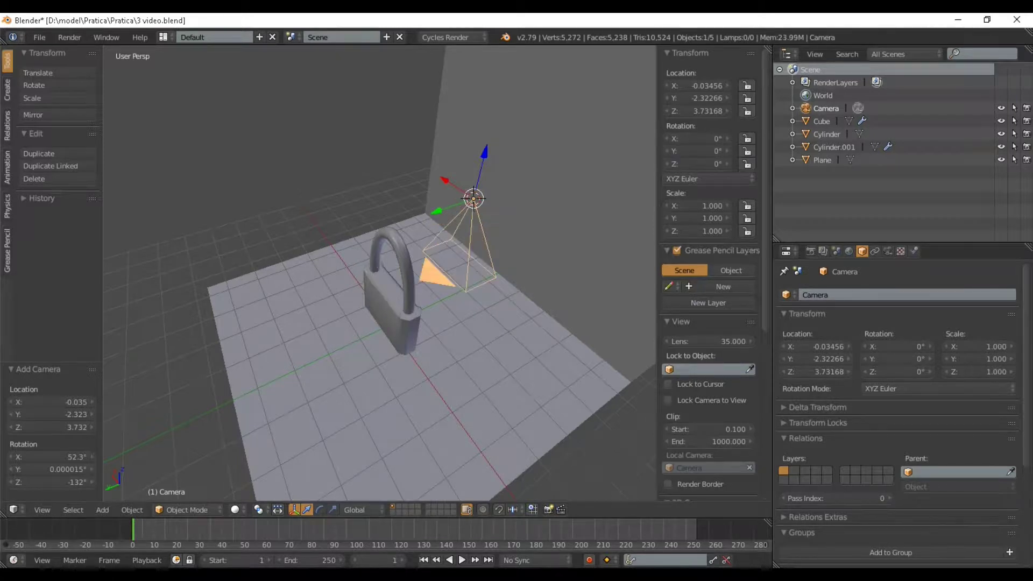
Rotate the camera 180° about the global Z axis
middle_click_drag(430, 280, 374, 280)
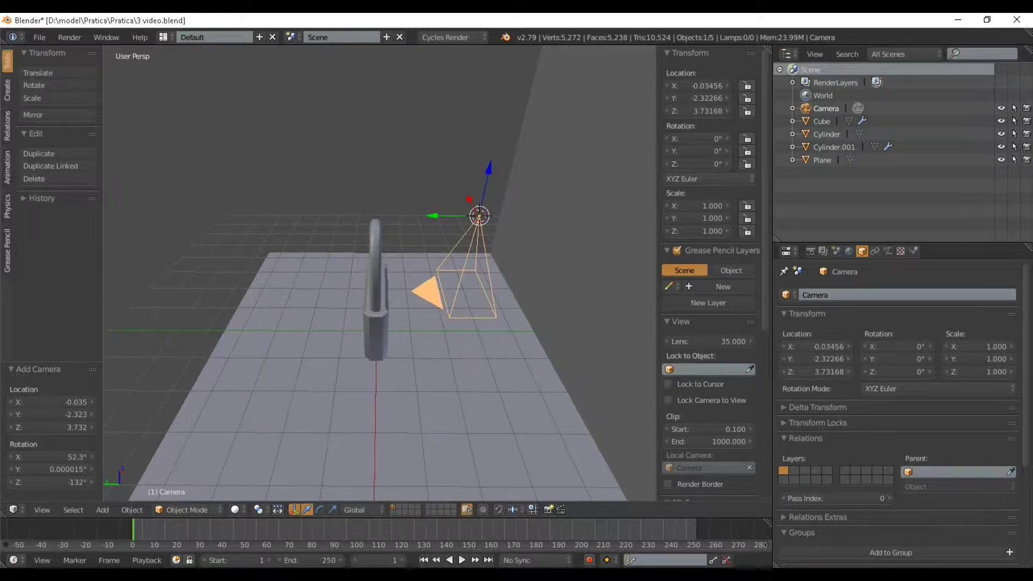
mouse_move(376, 269)
middle_mouse_down()
mouse_move(366, 237)
mouse_move(372, 253)
middle_mouse_up()
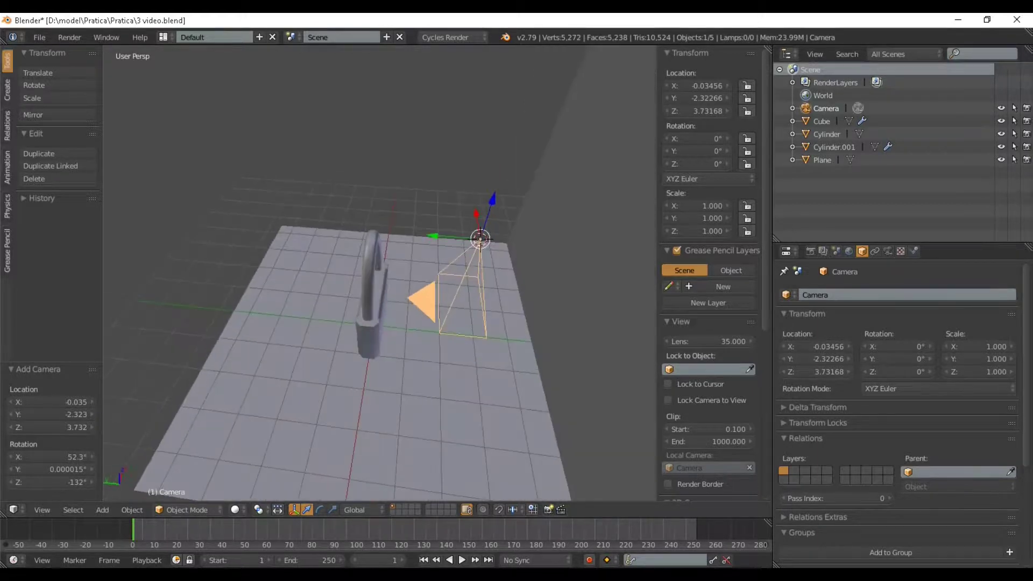
type("rz")
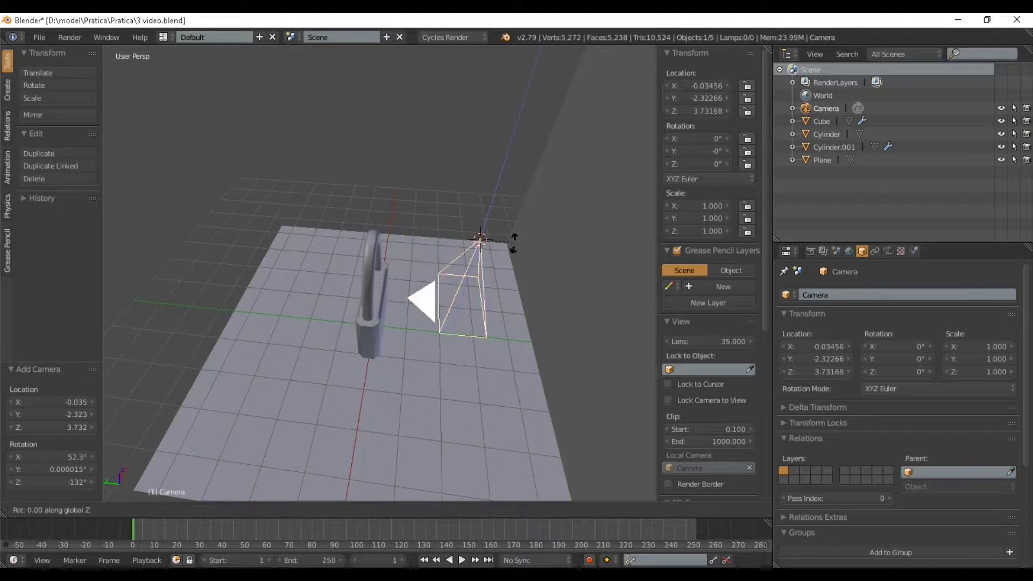
type("180")
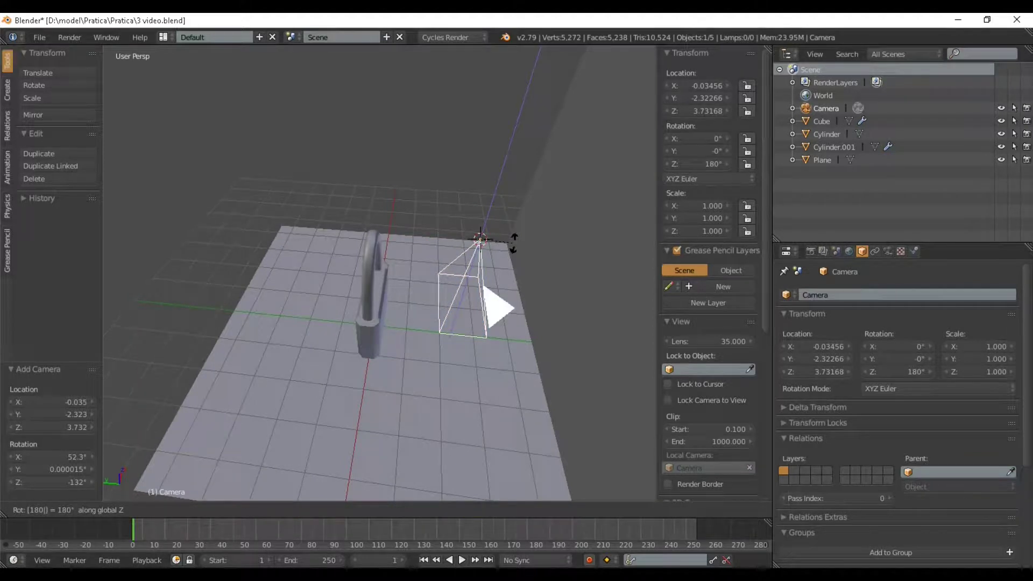
key("Return")
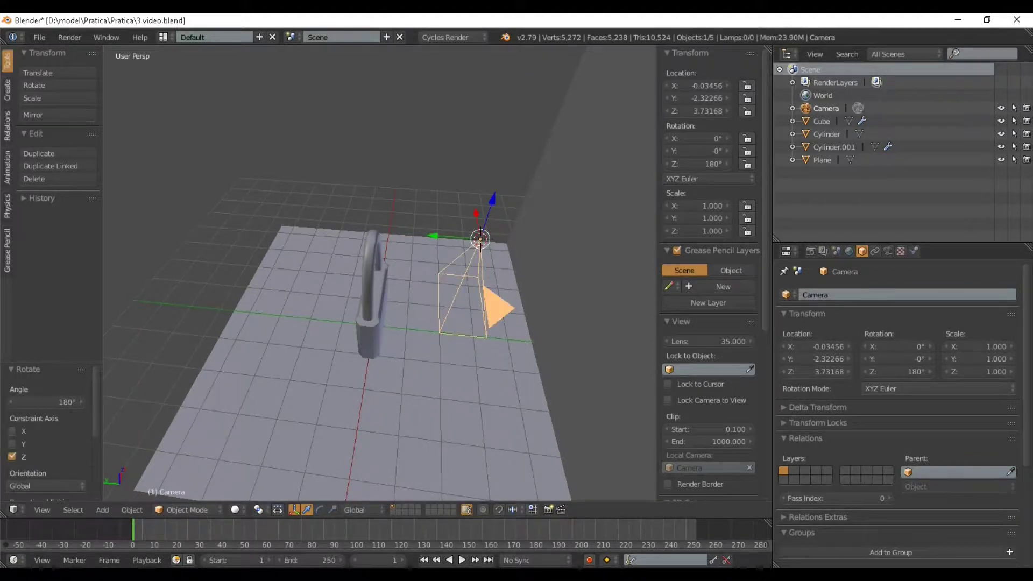
Rotate the camera about the global X axis in 90° increments until it points horizontally at the backdrop wall
type("rx90")
key("Return")
type("rx90")
key("Return")
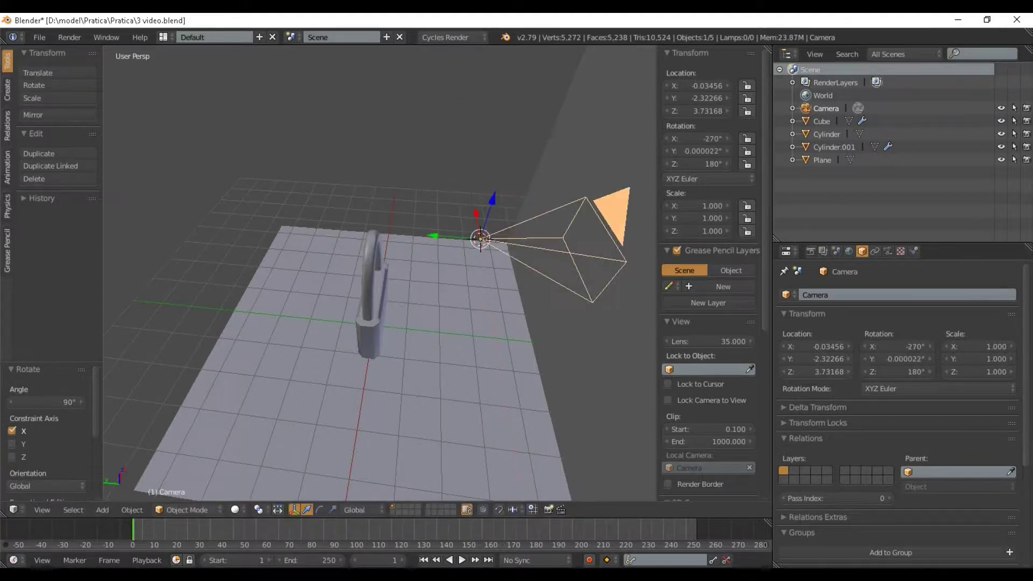
Move the camera along Y to about 9.07, in front of the padlock, and look through it
left_click_drag(434, 236, 231, 221)
scroll(231, 220, "down", 4)
left_click_drag(294, 250, 167, 240)
key("KP_0")
scroll(380, 273, "down", 1)
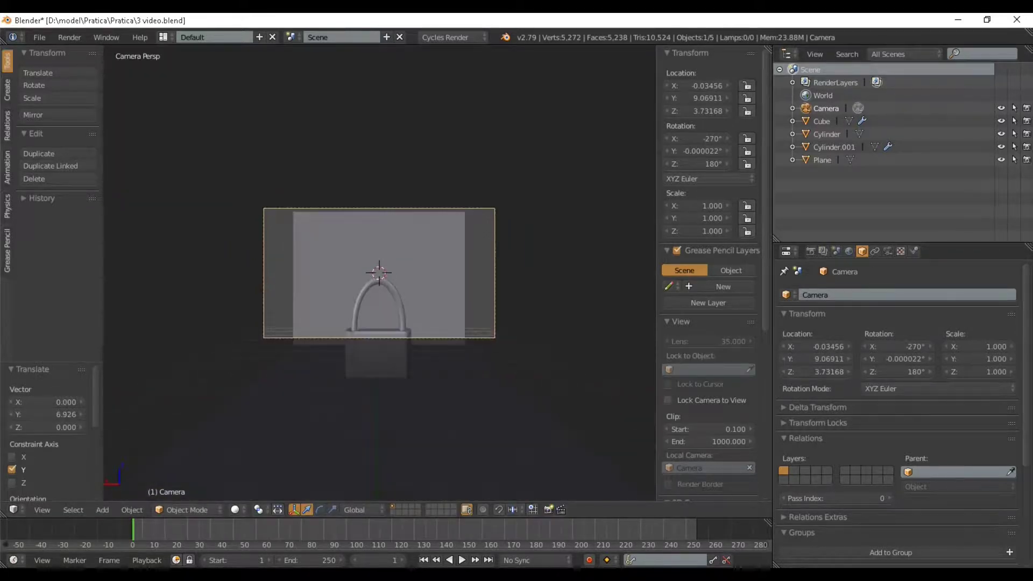
scroll(380, 273, "up", 2)
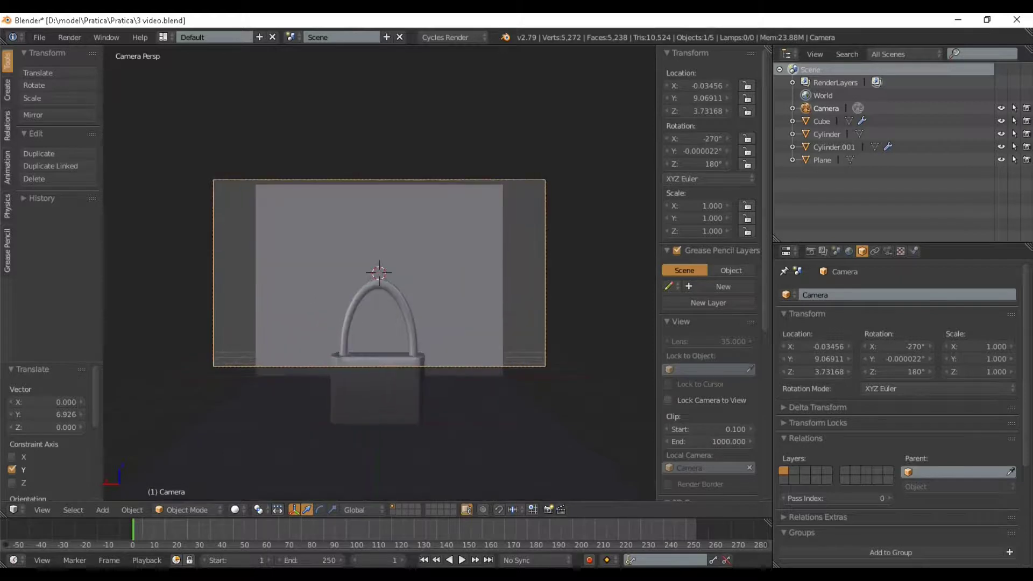
Select the padlock body and shackle together and try to raise them about 1.95 along Z
right_click(378, 391)
right_click(410, 326, "shift")
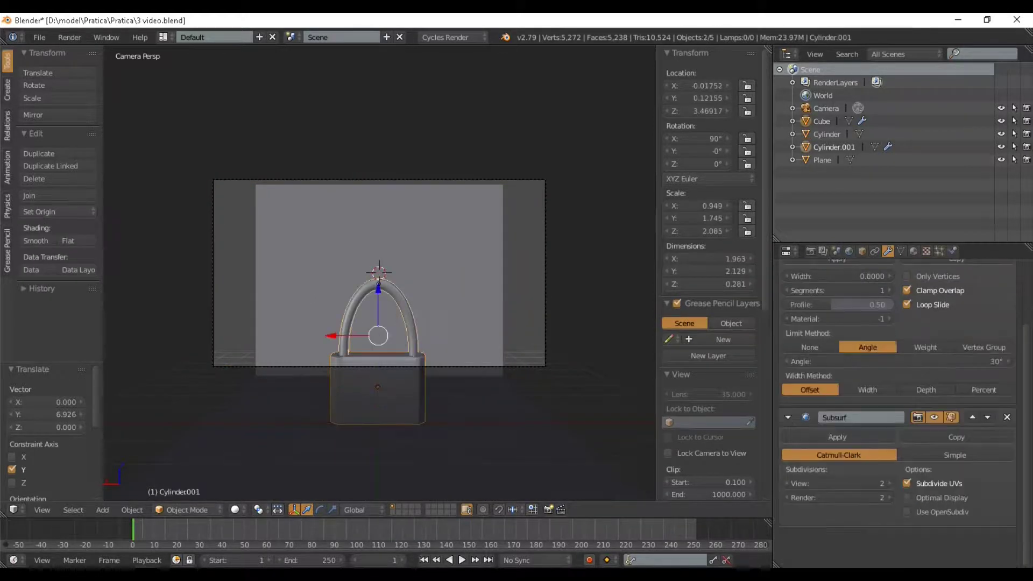
left_click_drag(378, 290, 379, 213)
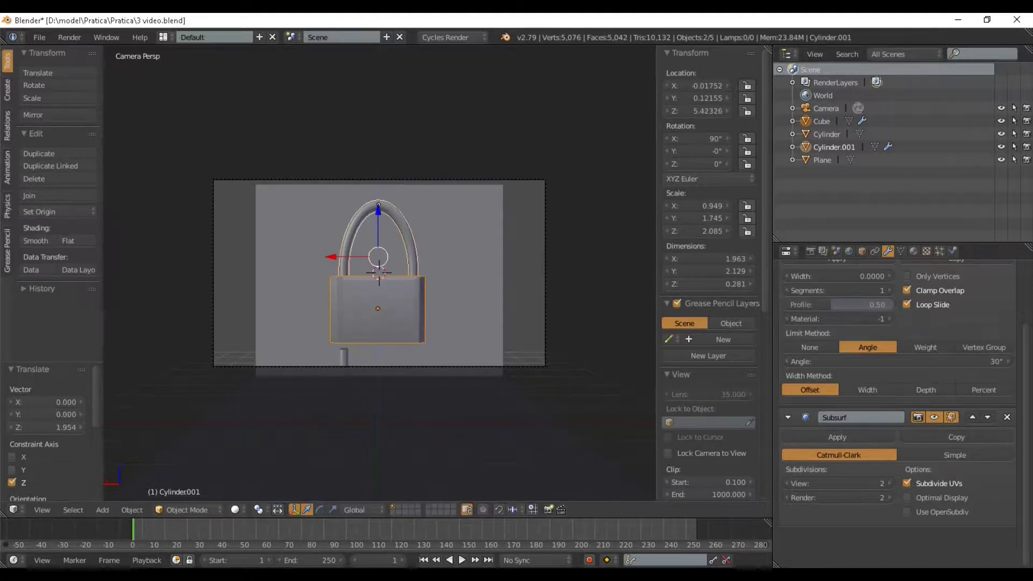
key("ctrl+z")
Add the small cylinder at the foot of the shackle to the selection of body and shackle
key("KP_0")
middle_click_drag(338, 368, 461, 263)
scroll(452, 372, "up", 2)
middle_click_drag(376, 366, 422, 366)
scroll(387, 420, "up", 6)
middle_click_drag(383, 436, 382, 377, "shift")
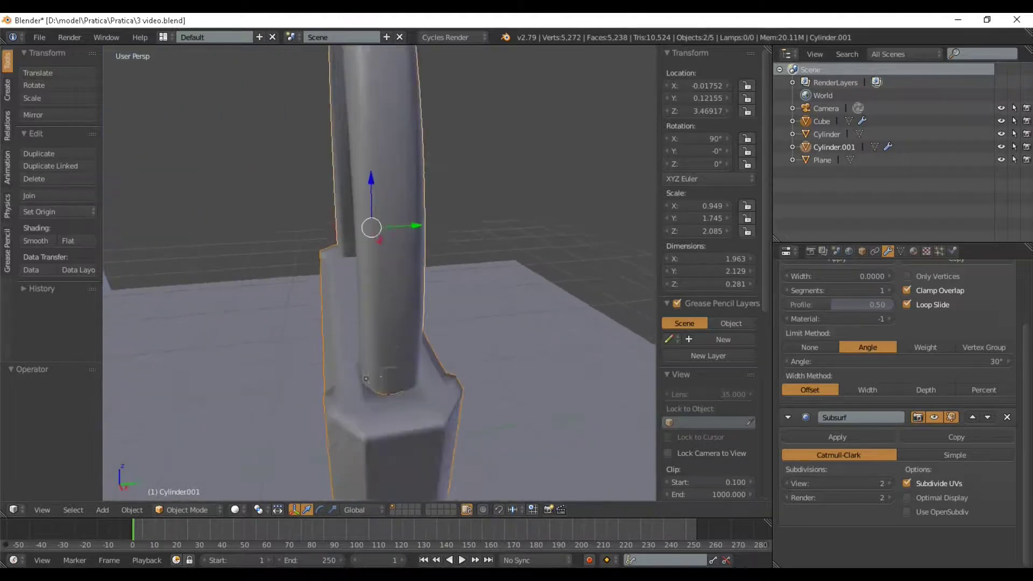
scroll(376, 377, "up", 2)
right_click(402, 431, "shift")
scroll(402, 426, "down", 4)
scroll(402, 425, "up", 2)
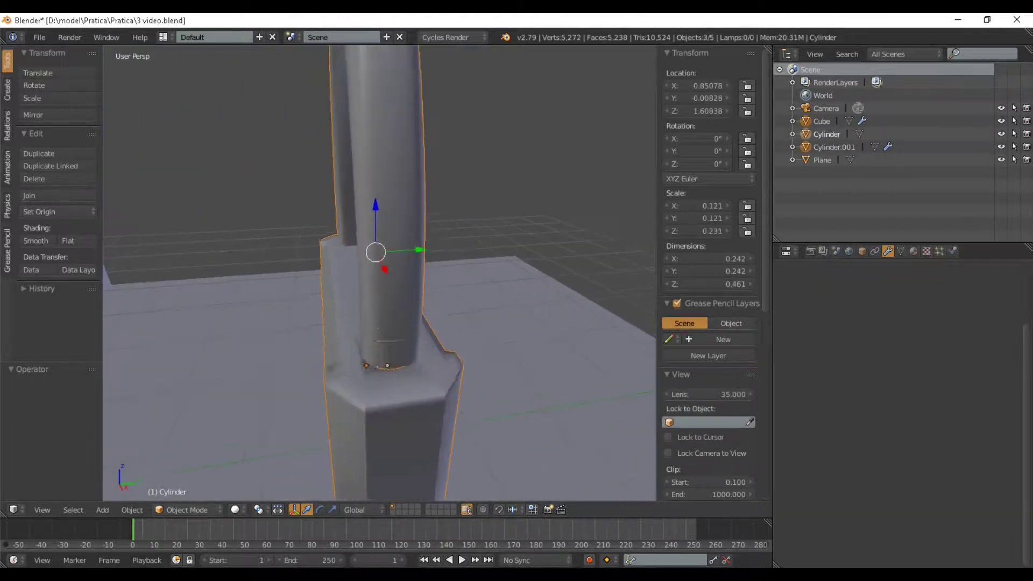
In the camera view, raise the body, shackle and small cylinder together about 1.95 along Z
key("KP_0")
scroll(380, 273, "down", 2)
scroll(380, 273, "up", 1)
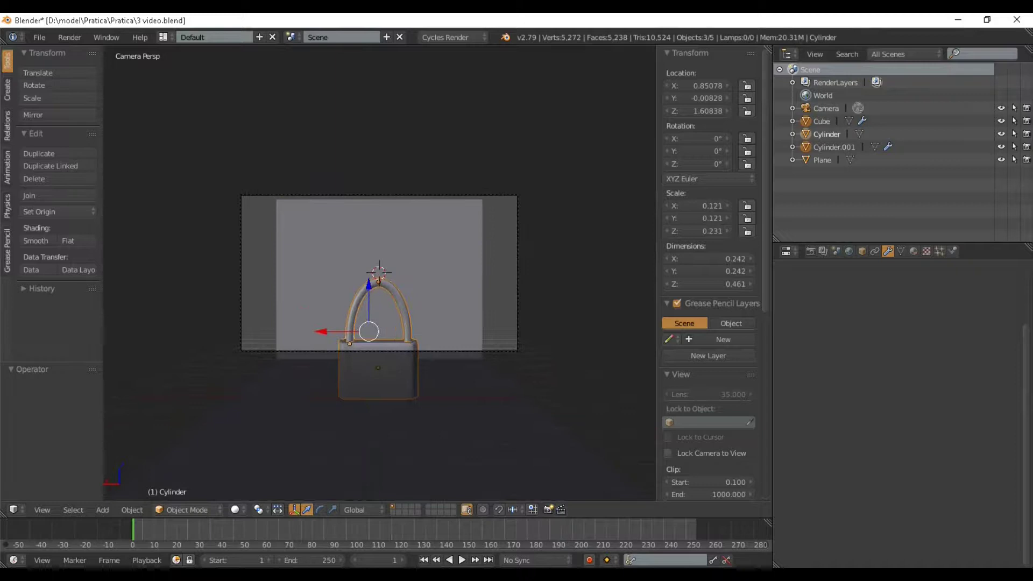
key("g")
key("z")
key("Return")
Rotate the whole padlock about -36.2° around the global Z axis
scroll(379, 273, "up", 3)
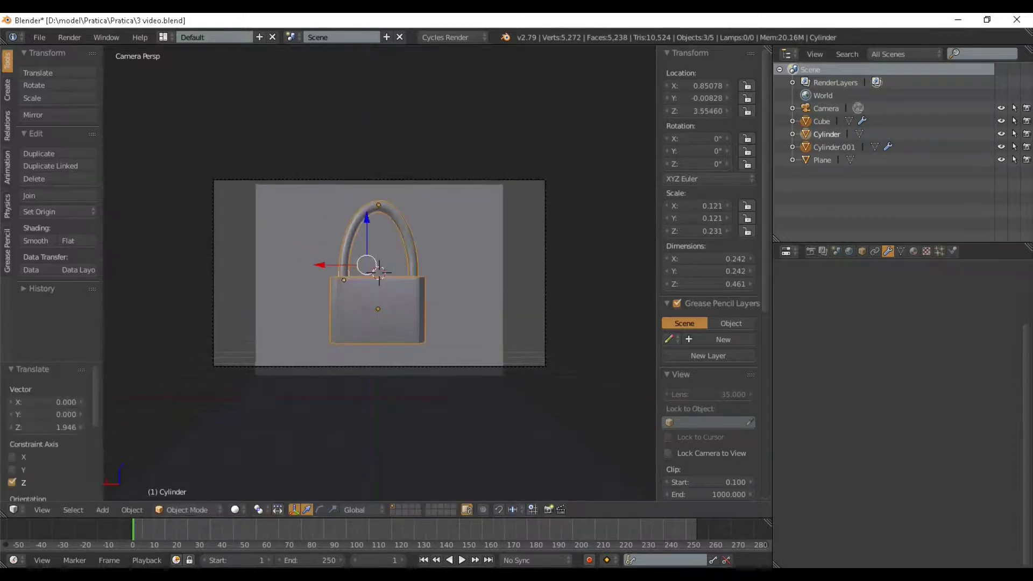
key("r")
key("z")
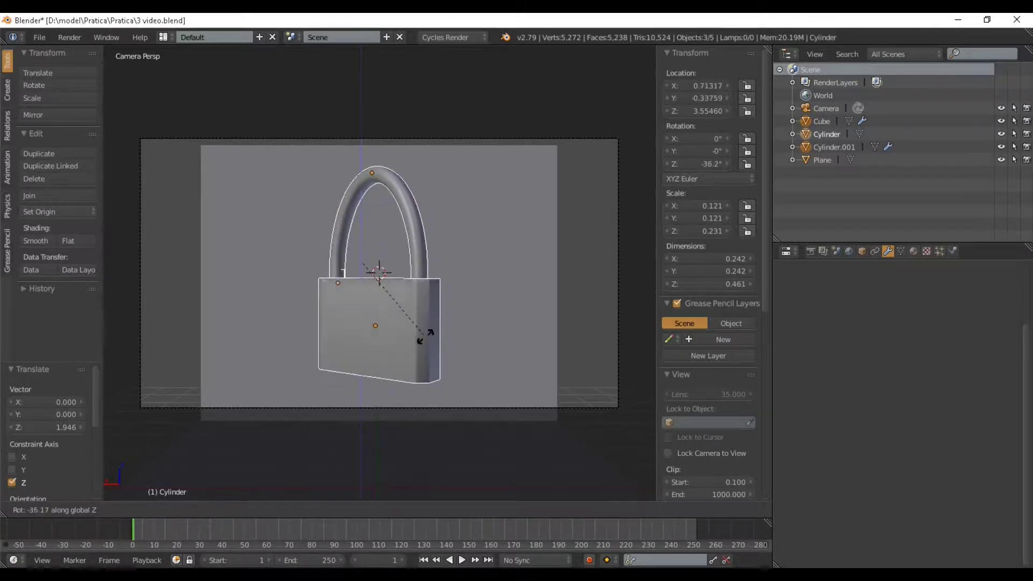
left_click(425, 337)
Add an area lamp to the scene at the 3D cursor
key("KP_0")
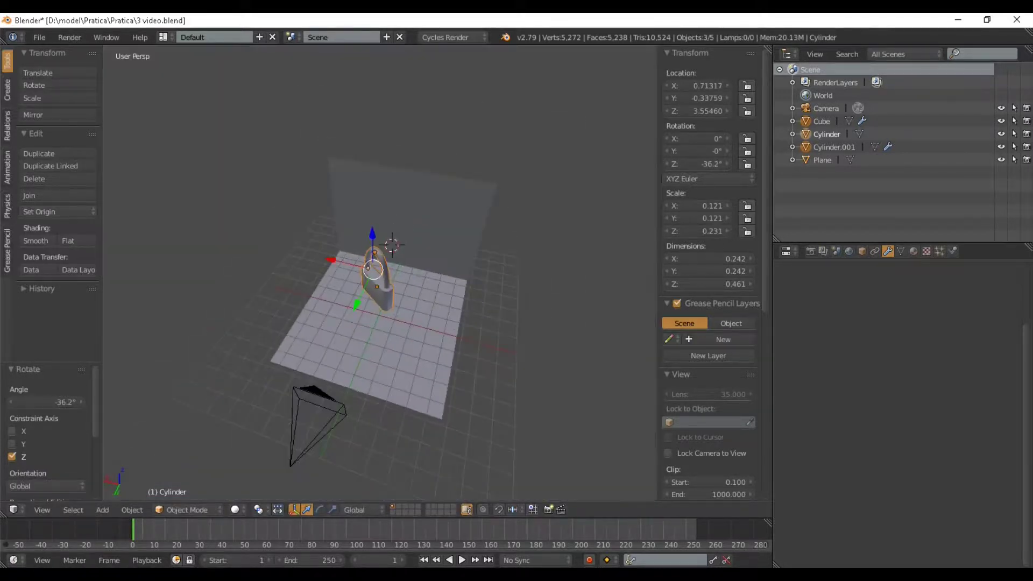
key("shift+a")
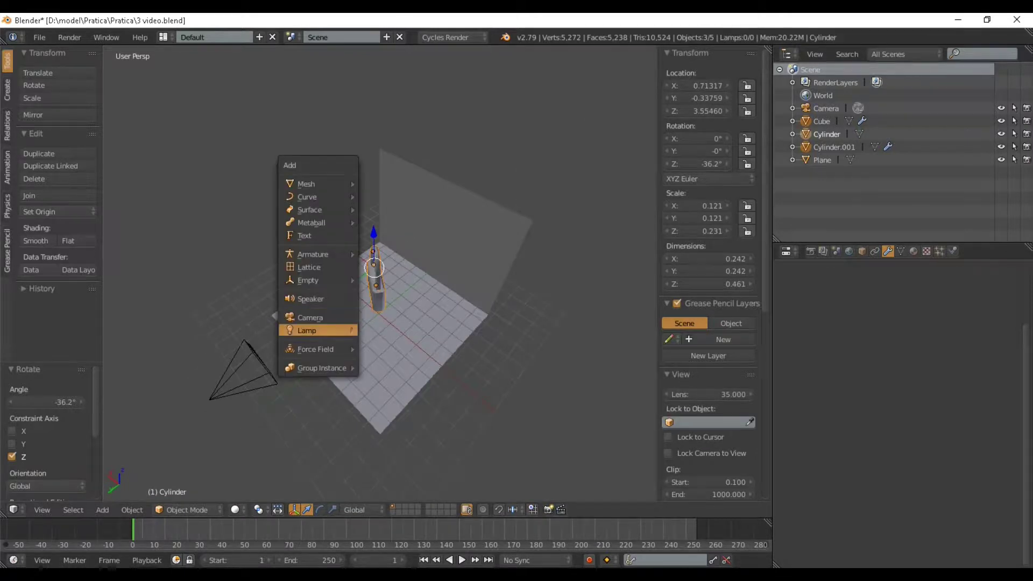
mouse_move(319, 330)
left_click(395, 386)
scroll(457, 318, "up", 3)
middle_click_drag(399, 377, 407, 317)
Rotate the area lamp about the X axis in 90° increments to 270° so it points at the backdrop wall
key("r")
key("x")
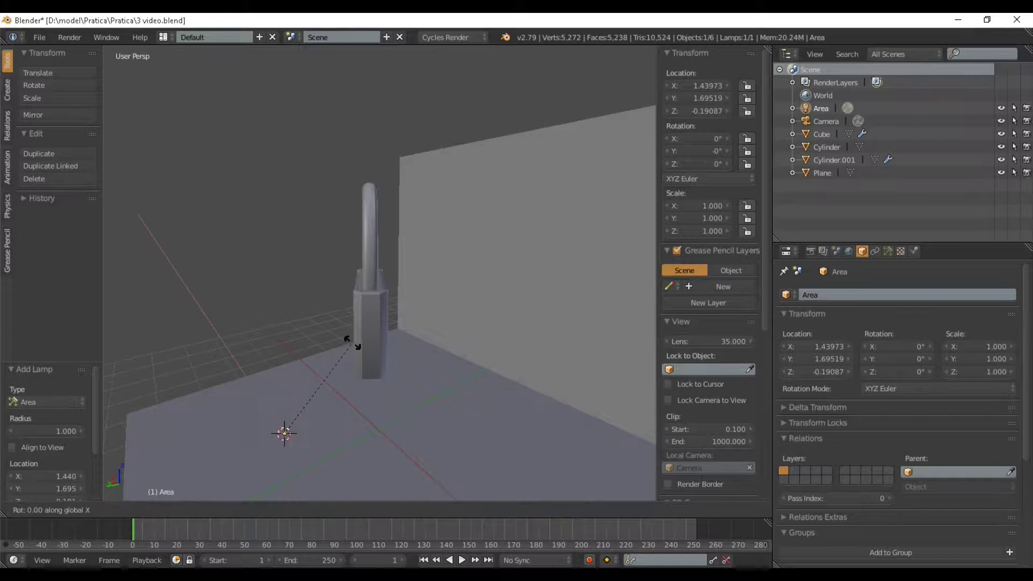
key("Return")
type("rx90")
key("Return")
key("r")
key("x")
key("Return")
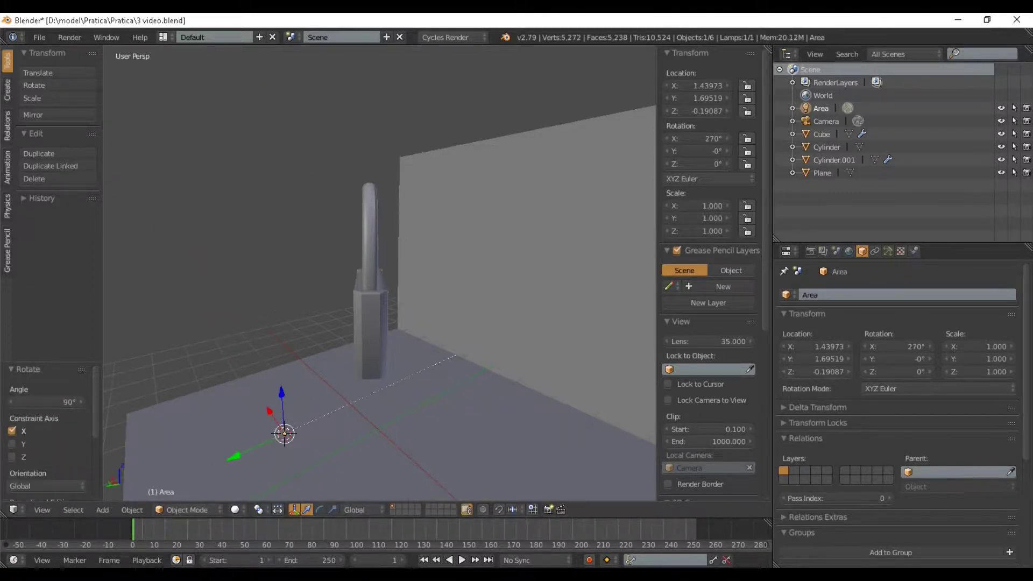
middle_click_drag(377, 301, 365, 274)
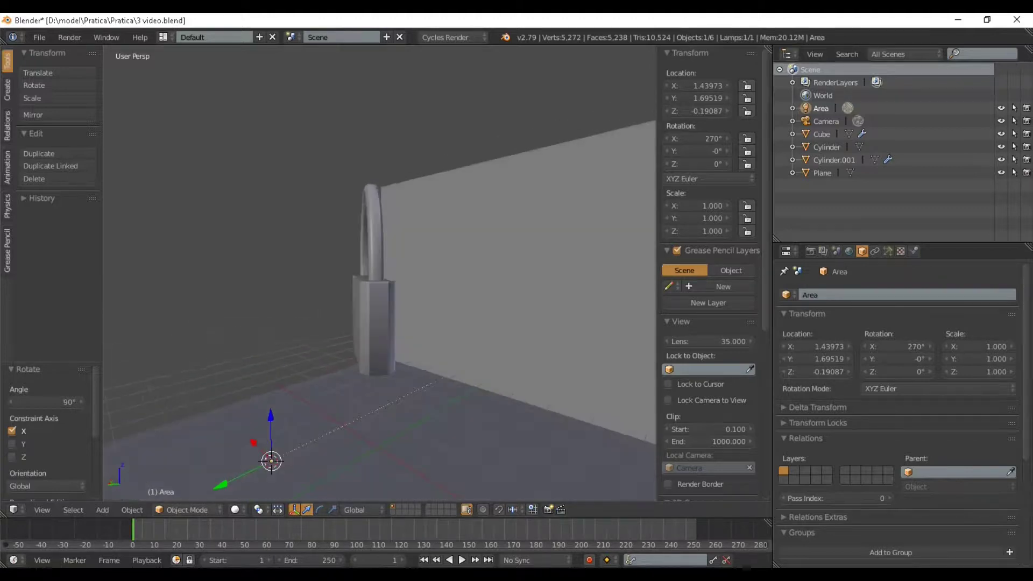
Move the area lamp in front of the padlock, to about X 0.04, Y 3.97 and Z 2.59
left_click_drag(271, 415, 271, 282)
middle_click_drag(271, 282, 450, 326)
left_click_drag(284, 349, 336, 345)
middle_click_drag(337, 345, 283, 340)
left_click_drag(306, 353, 229, 402)
middle_click_drag(228, 401, 372, 392)
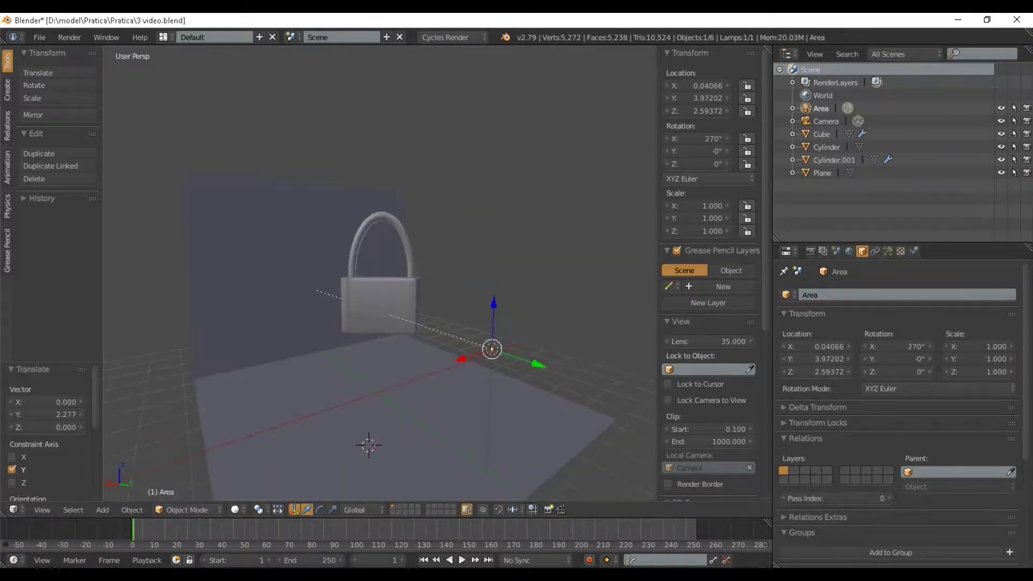
Shift the area lamp farther from the padlock, to about X -0.11, Y 4.83 and Z 2.78
left_click_drag(538, 365, 582, 380)
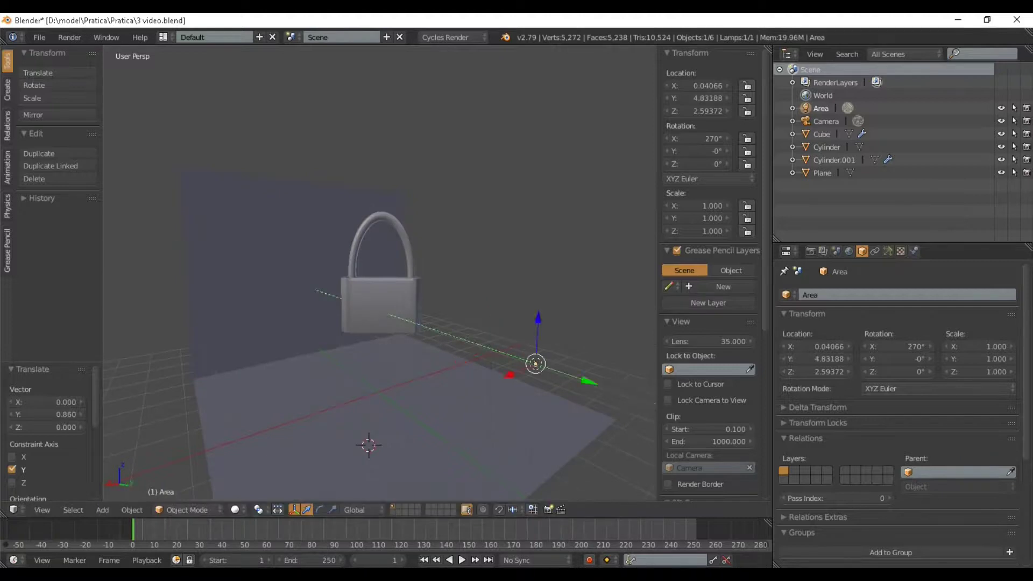
middle_click_drag(581, 380, 514, 378)
left_click_drag(357, 384, 366, 383)
left_click_drag(415, 338, 415, 325)
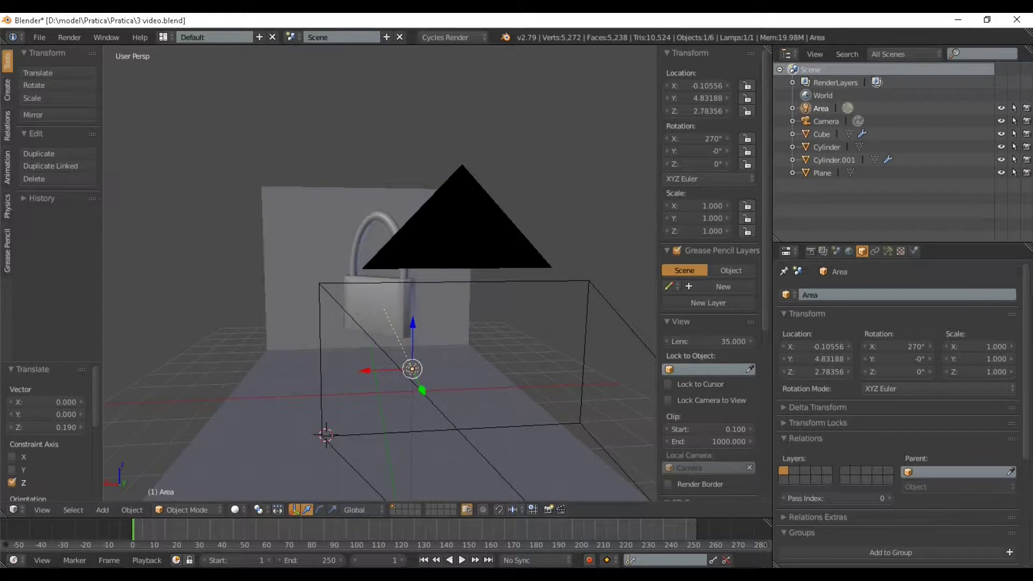
Preview the padlock's lighting through the camera in Rendered shading, and return the viewport to Solid shading
key("KP_0")
scroll(415, 325, "up", 2)
scroll(292, 500, "up", 3)
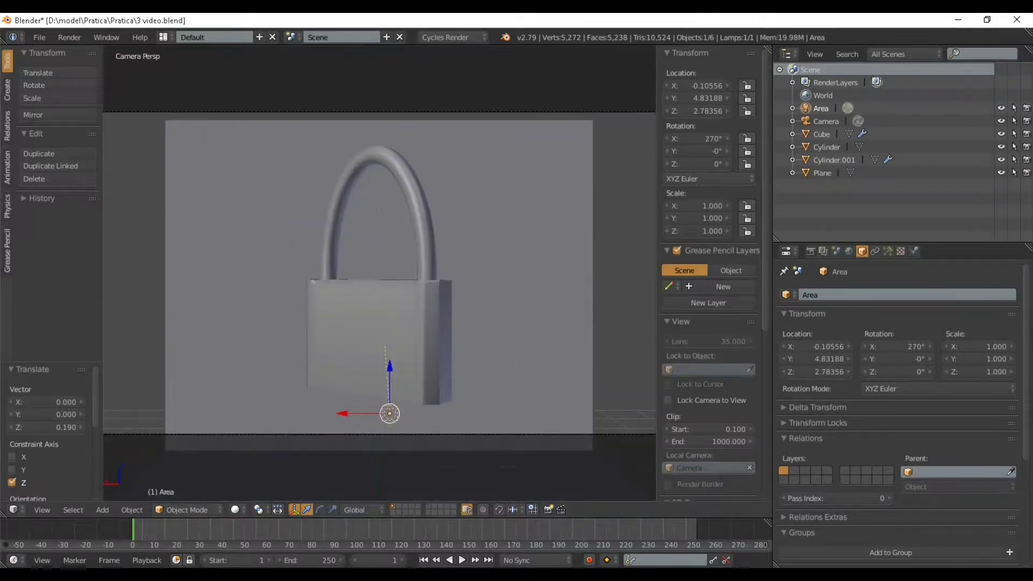
scroll(293, 499, "down", 2)
middle_click_drag(292, 483, 294, 508, "shift")
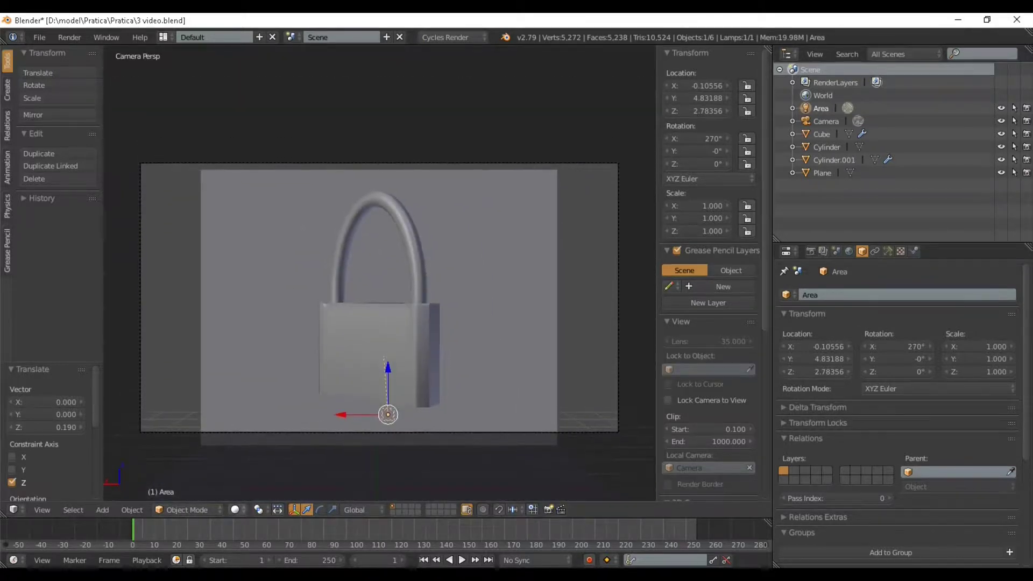
left_click(235, 510)
left_click(258, 423)
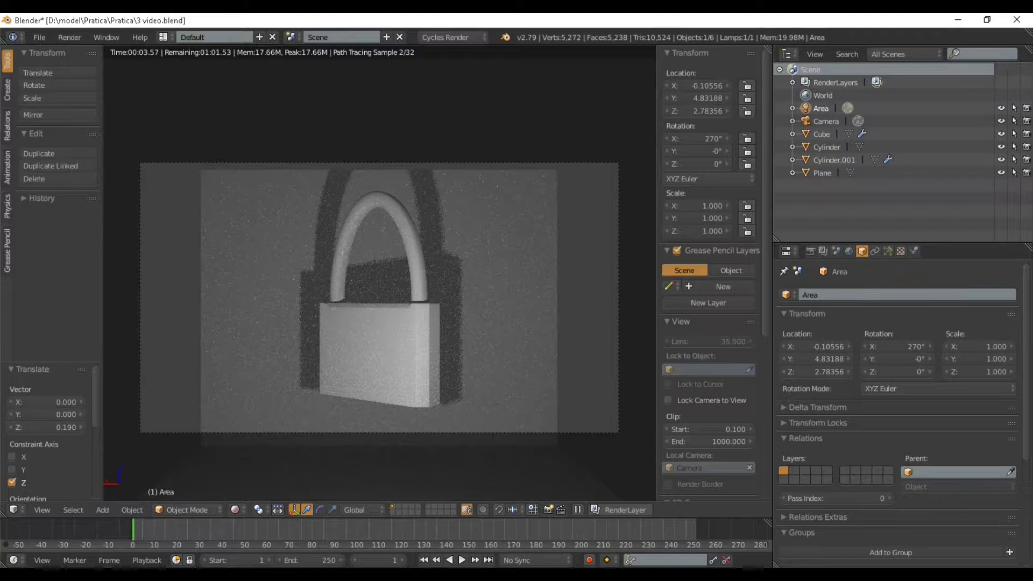
left_click(234, 510)
left_click(258, 466)
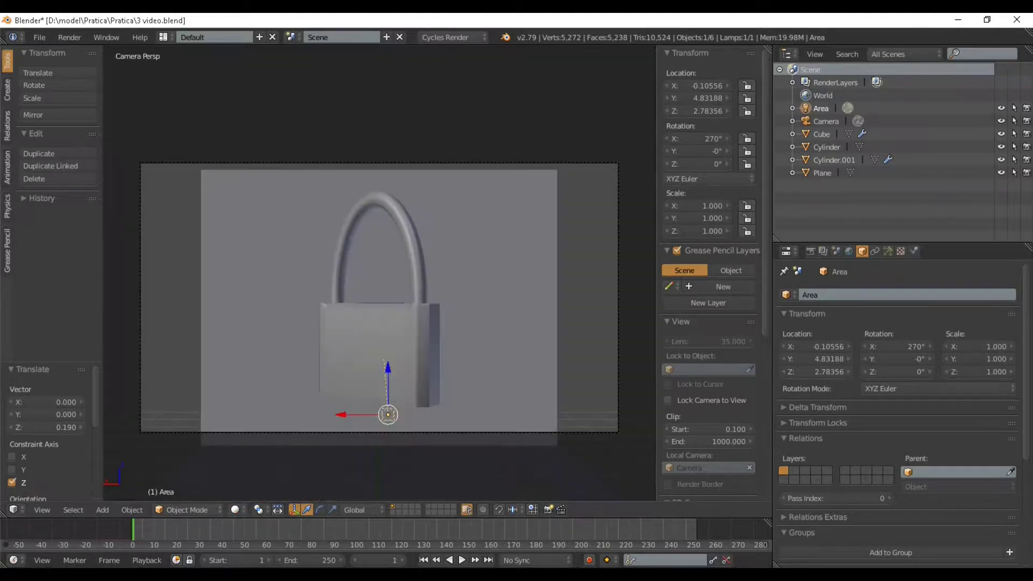
Turn off Cast Shadow for the area lamp
middle_click_drag(388, 296, 337, 323)
scroll(336, 323, "down", 2)
scroll(337, 323, "up", 3)
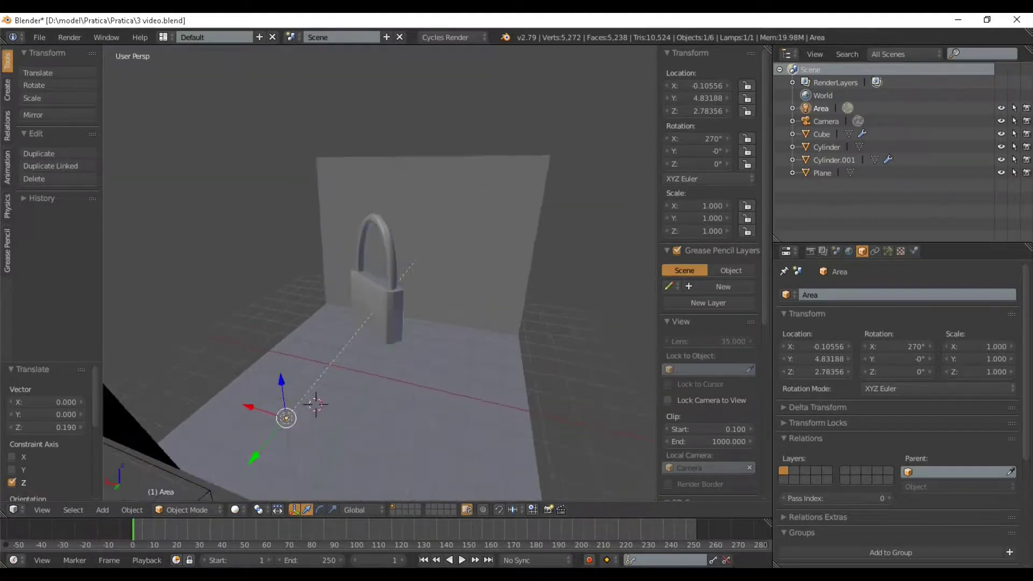
left_click(888, 251)
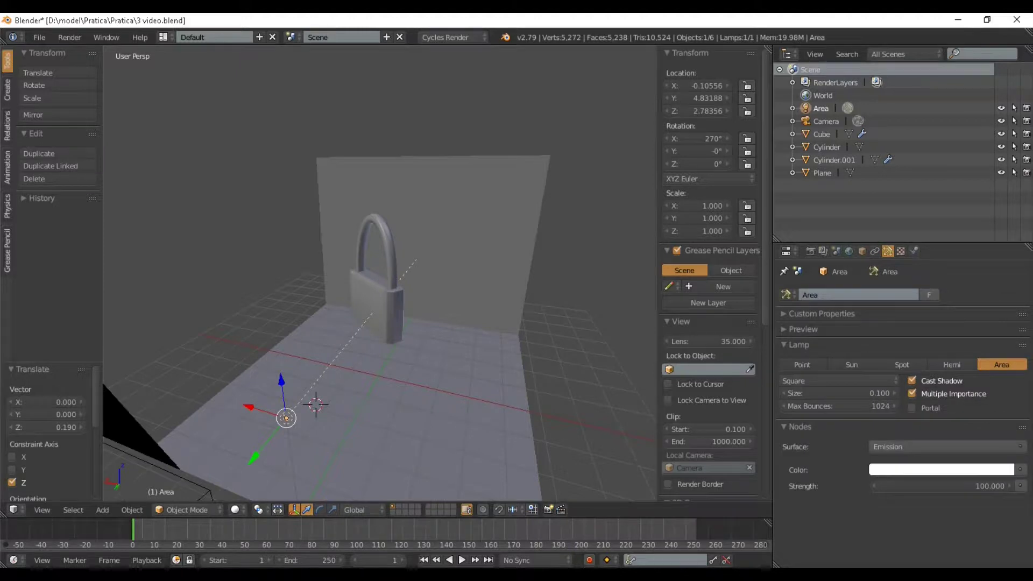
left_click(912, 380)
scroll(377, 301, "down", 3)
scroll(377, 302, "up", 4)
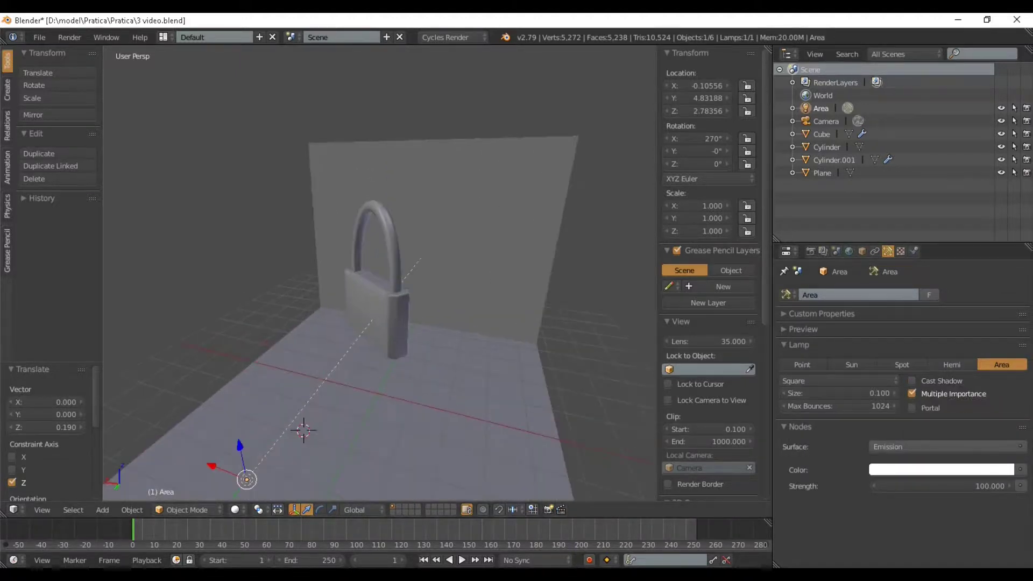
Enlarge the timeline area, change it to the Node Editor and fit all of the lamp's nodes in view
left_click_drag(377, 518, 376, 317)
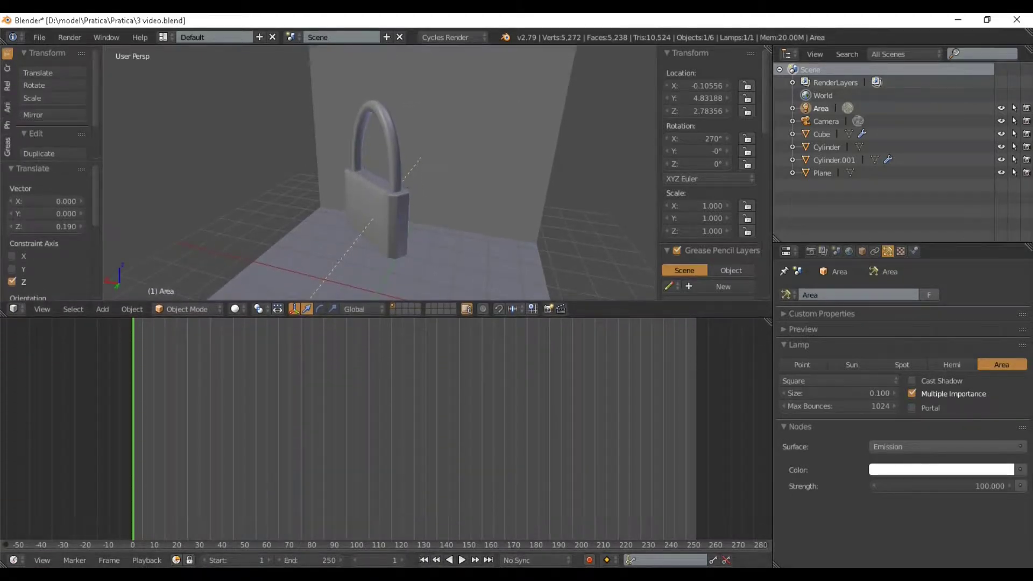
left_click(13, 560)
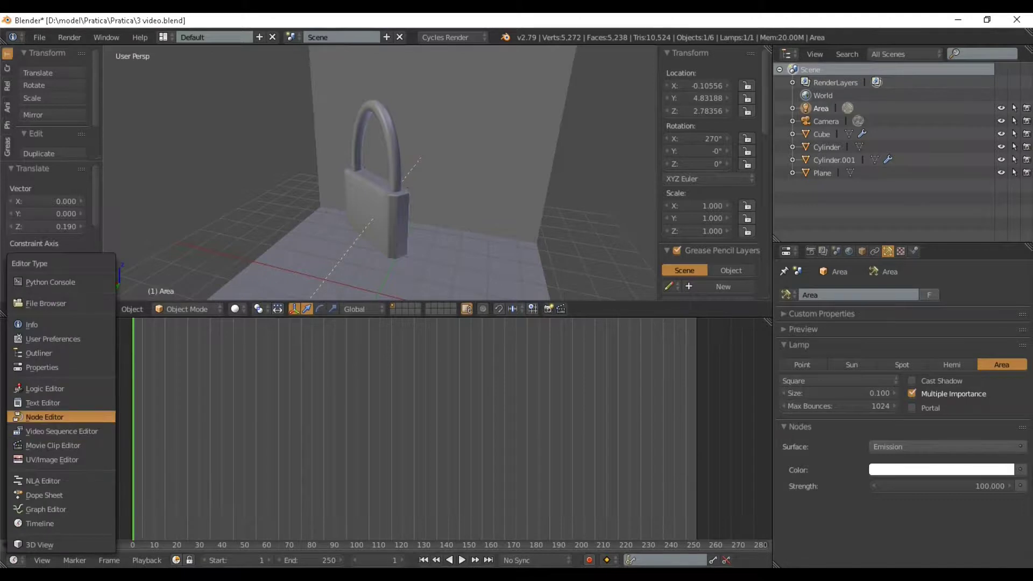
left_click(45, 417)
key("Home")
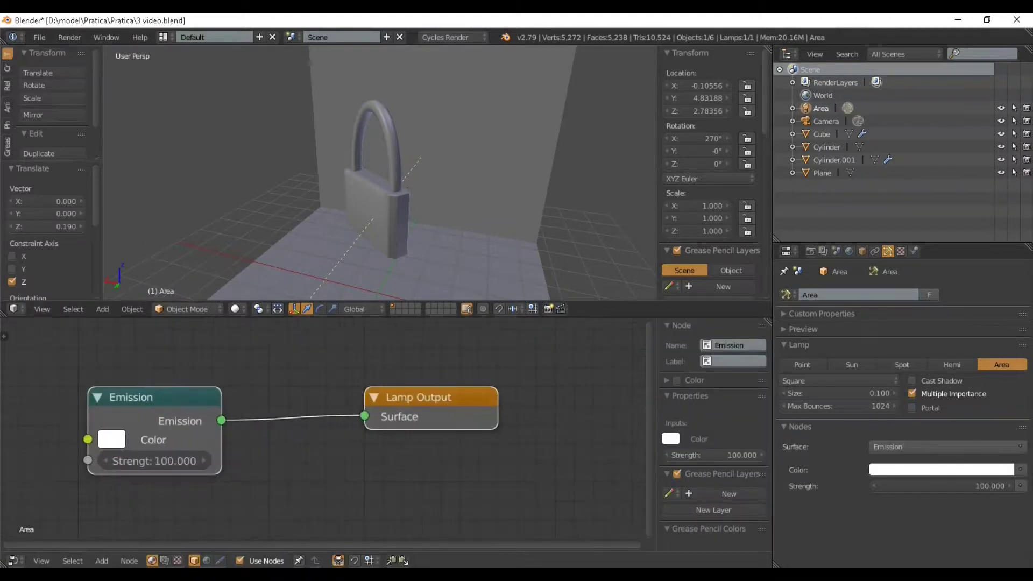
Select the padlock body and create a new node-based material for it
right_click(376, 211)
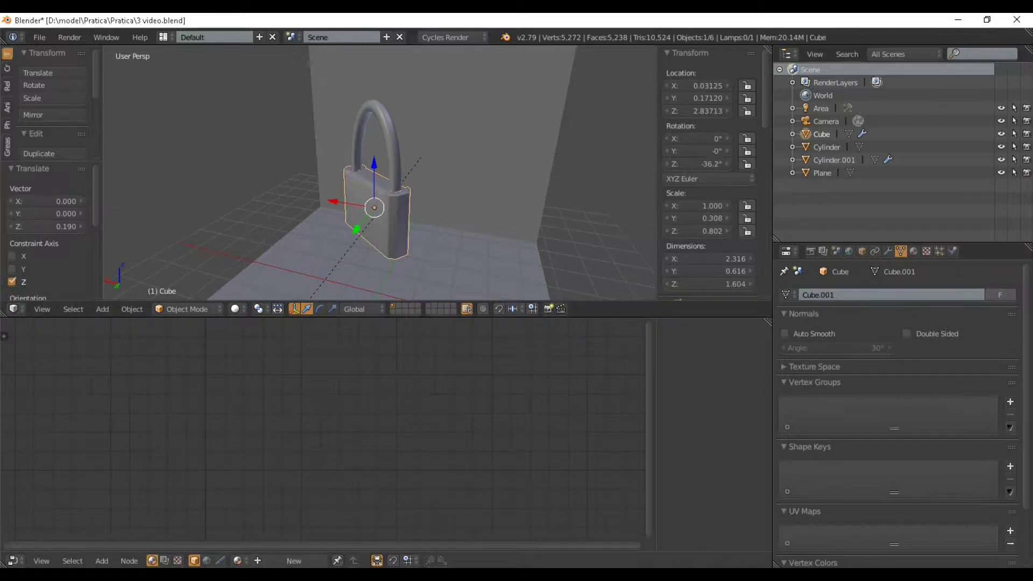
left_click(294, 561)
left_click(291, 389)
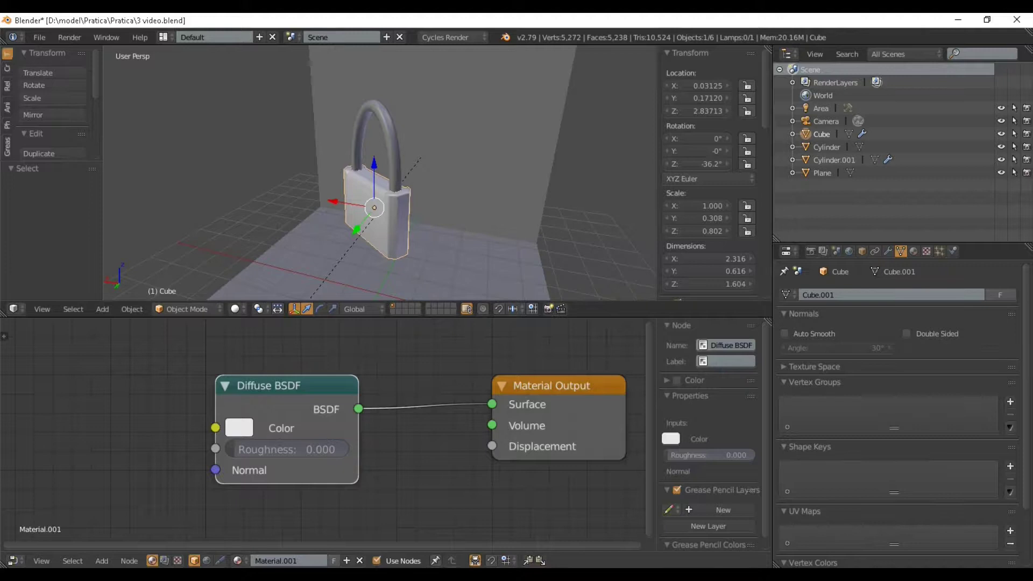
Replace the padlock body's Diffuse BSDF with a Principled BSDF node connected to the Material Output's Surface
key("x")
scroll(326, 425, "down", 1)
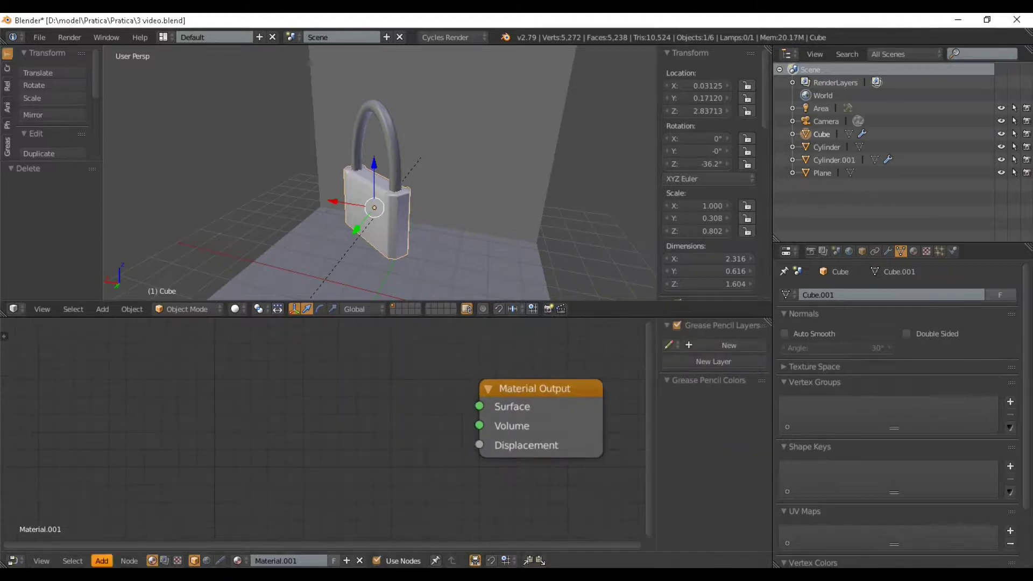
left_click(101, 561)
key("shift+a")
mouse_move(161, 475)
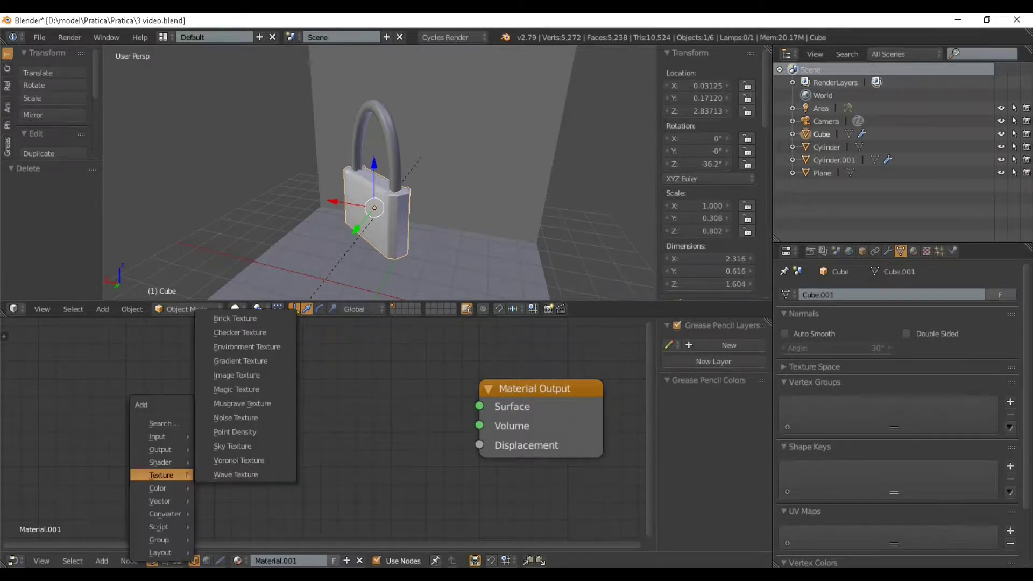
mouse_move(159, 527)
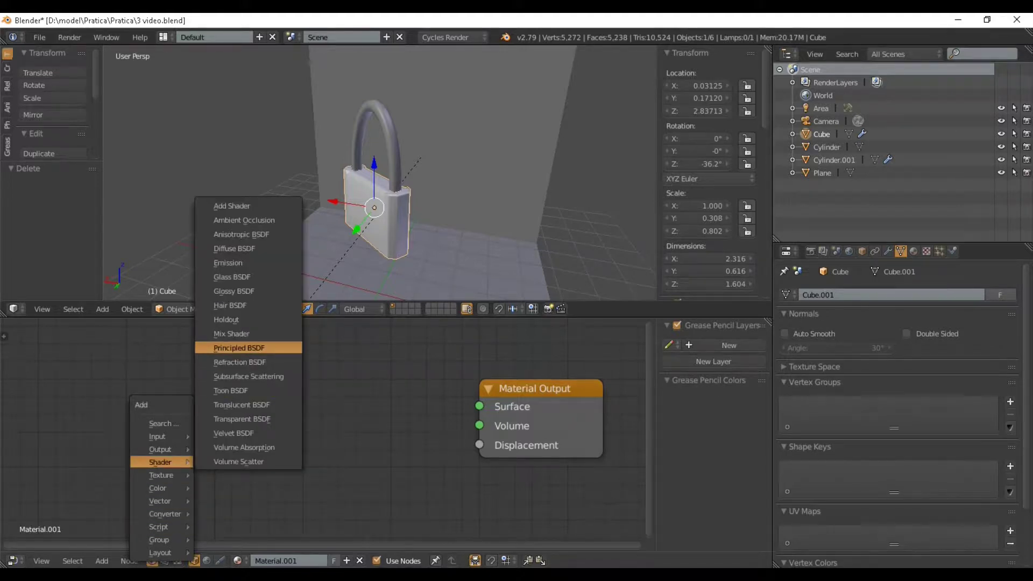
left_click(239, 348)
left_click(393, 364)
left_click_drag(394, 365, 403, 369)
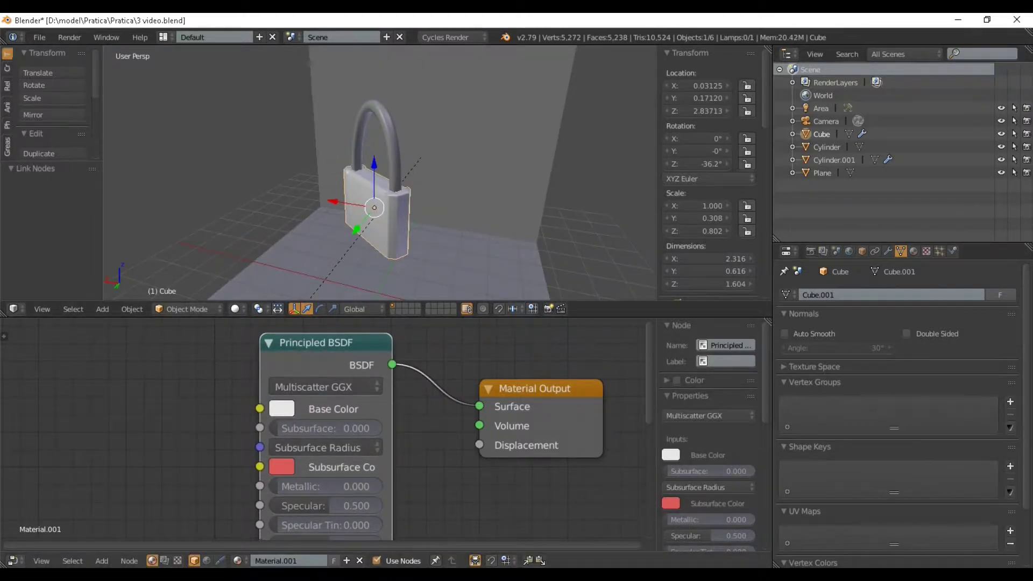
Switch the 3D viewport to Material shading with the padlock body in close view
scroll(318, 423, "down", 1)
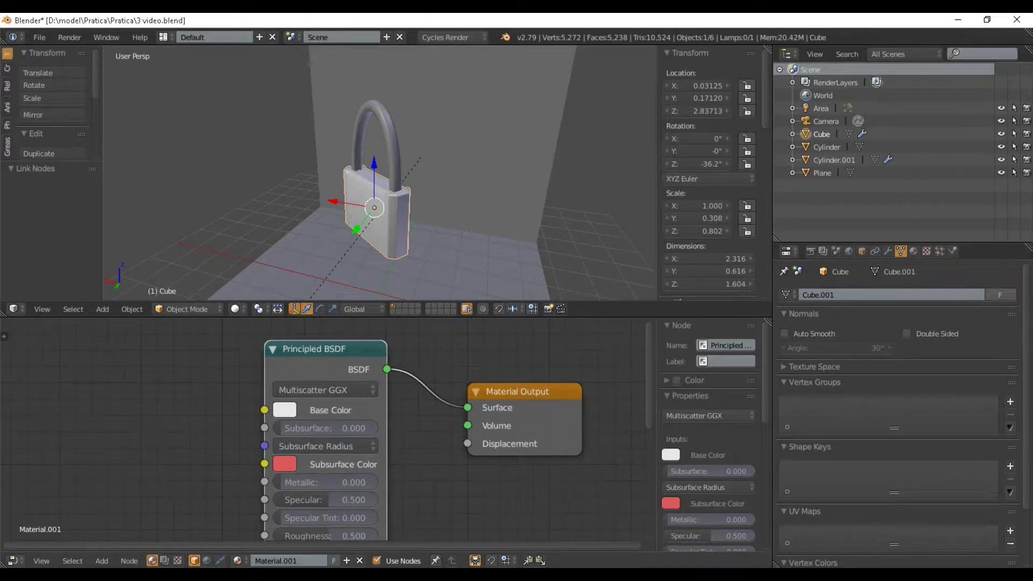
left_click(285, 410)
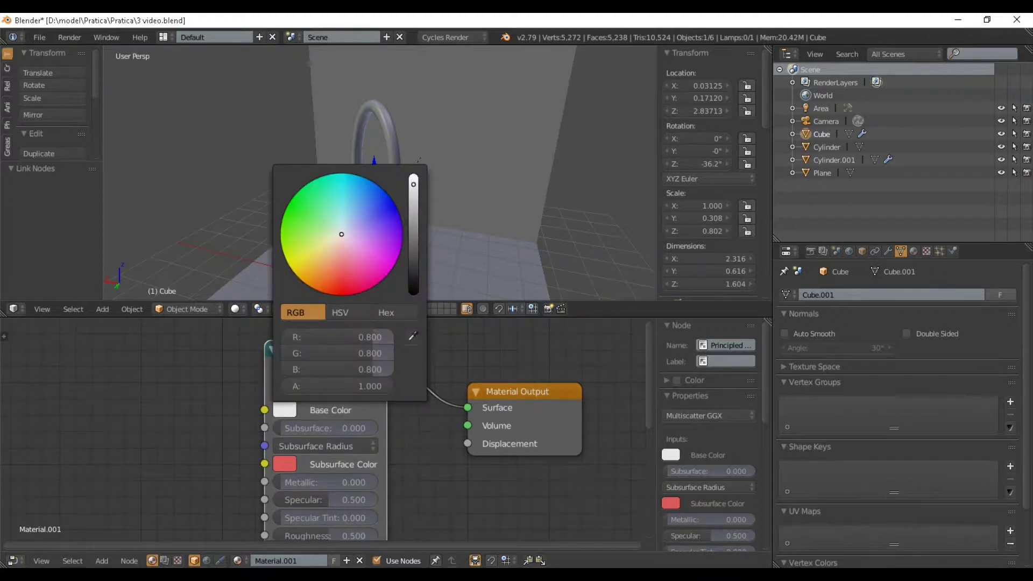
left_click(234, 309)
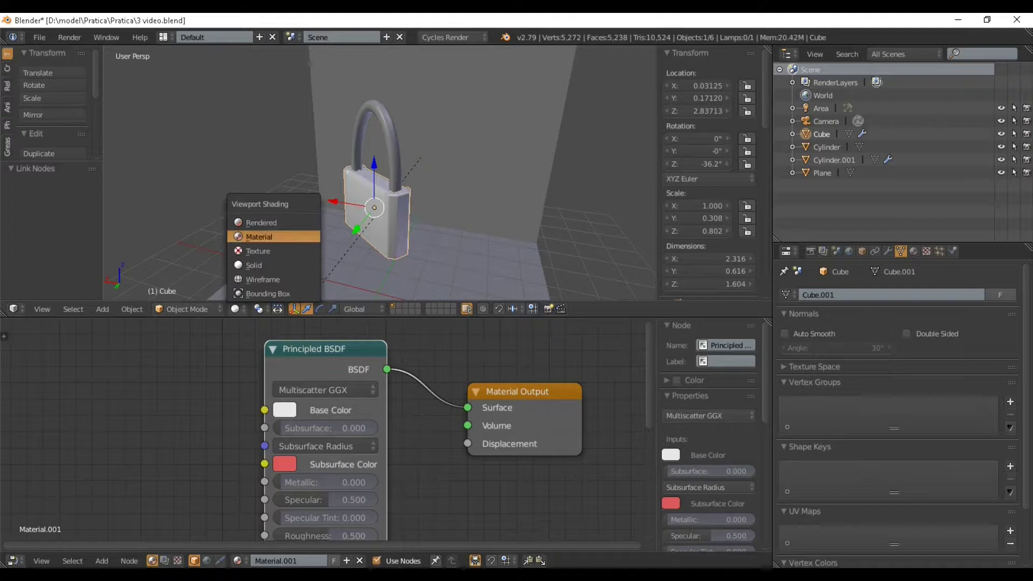
left_click(259, 237)
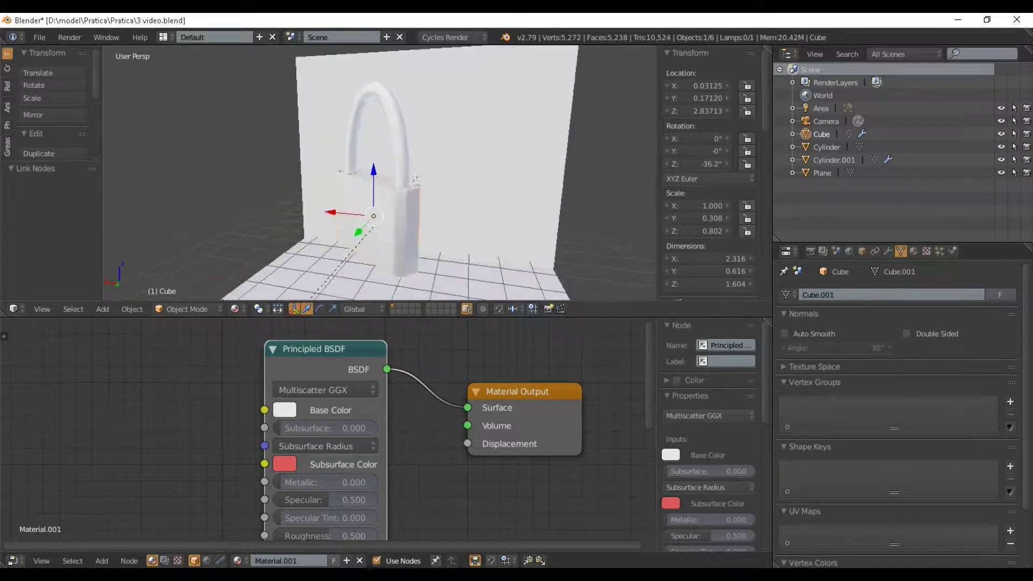
middle_click_drag(377, 216, 417, 186)
Give the padlock body's Principled BSDF a golden-yellow Base Color and set Metallic to 0.667
left_click(285, 411)
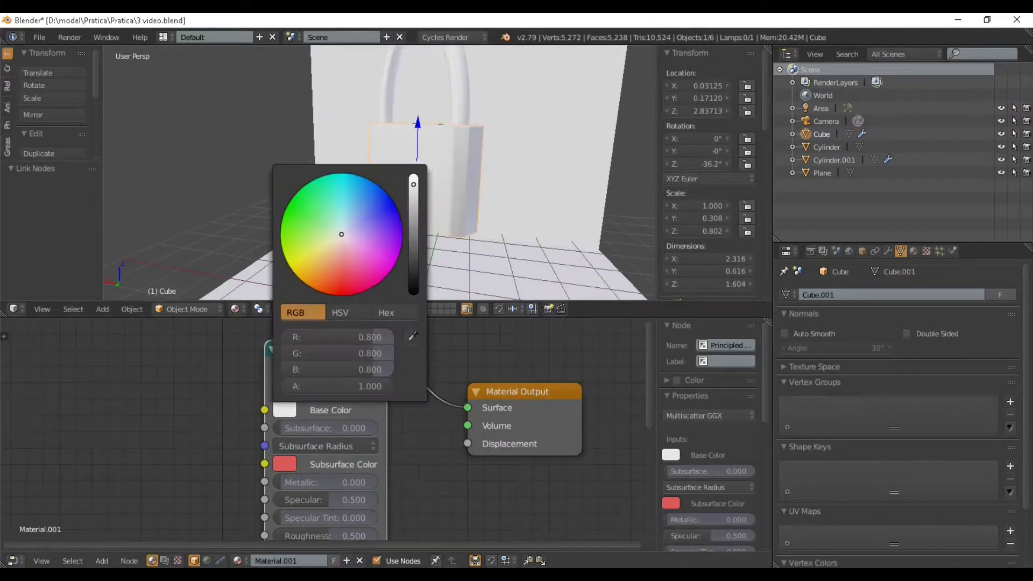
left_click_drag(315, 257, 312, 260)
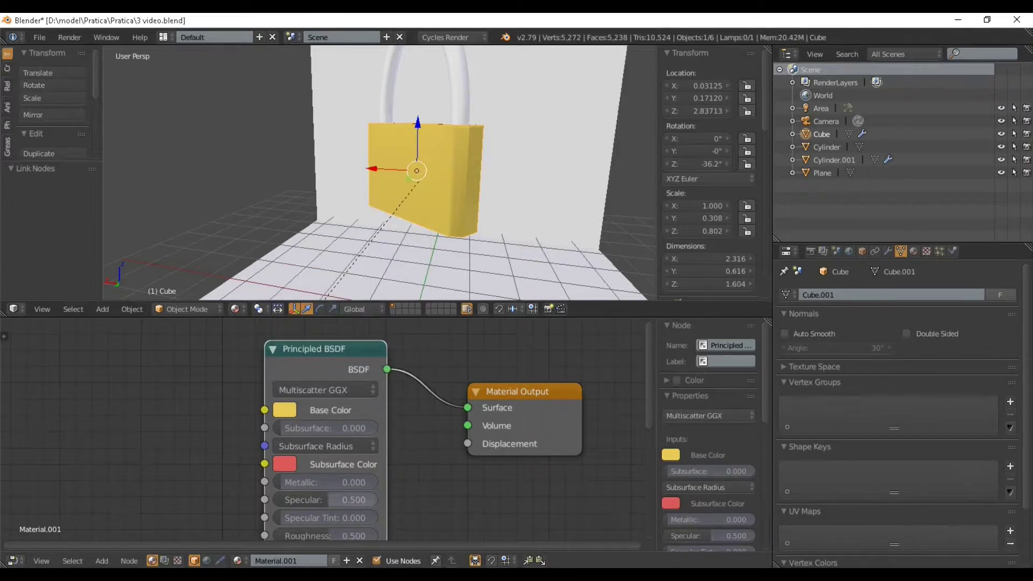
mouse_move(325, 482)
left_mouse_down()
mouse_move(369, 482)
mouse_move(334, 483)
mouse_move(344, 482)
left_mouse_up()
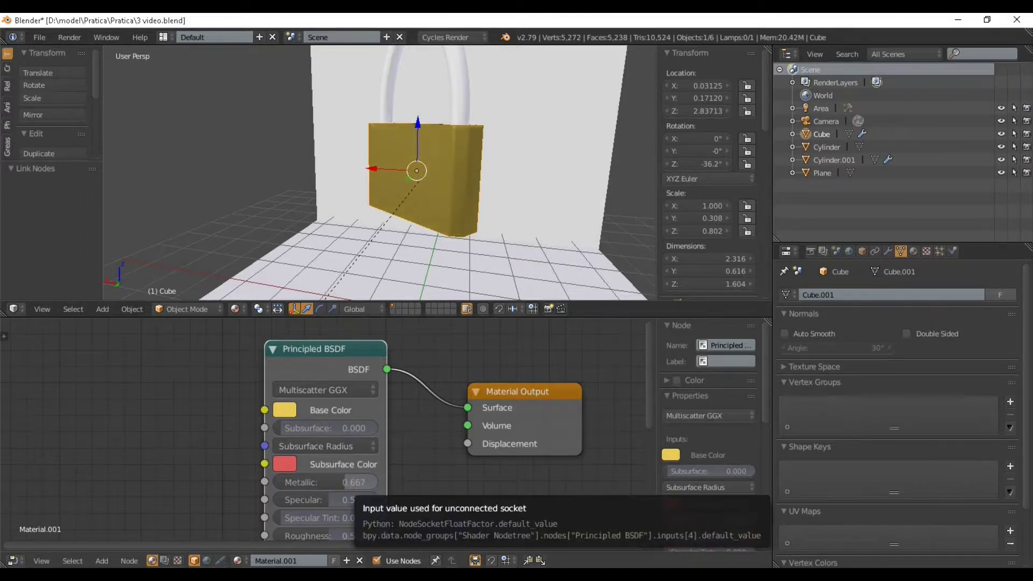
Create a new node material for the padlock's shackle and add a Principled BSDF beside its Diffuse BSDF
right_click(460, 96)
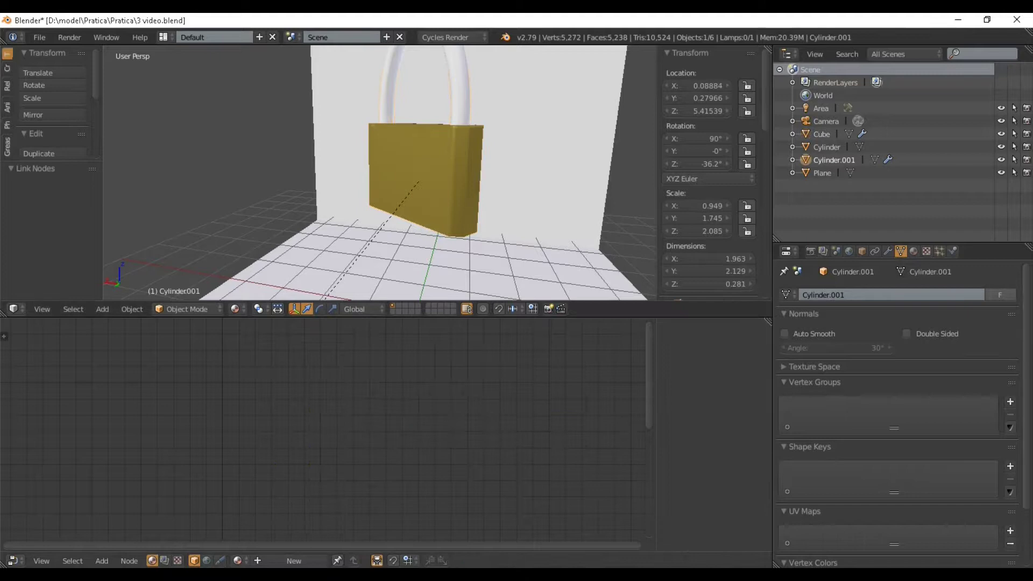
left_click(294, 561)
left_click(102, 560)
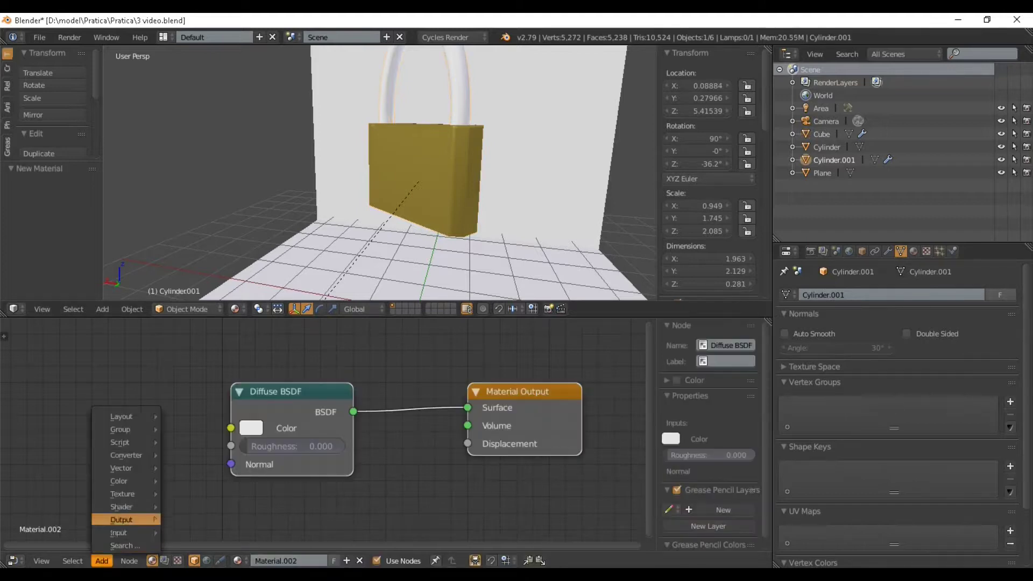
mouse_move(122, 507)
left_click(215, 392)
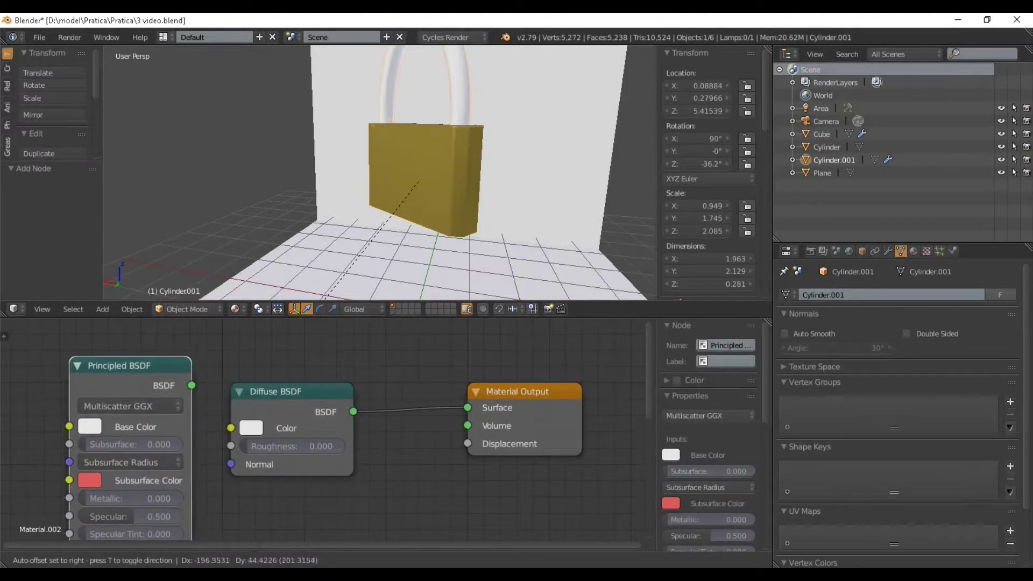
left_click(109, 368)
Delete the shackle material's Diffuse BSDF and connect the Principled BSDF to the Material Output's Surface
right_click(239, 391)
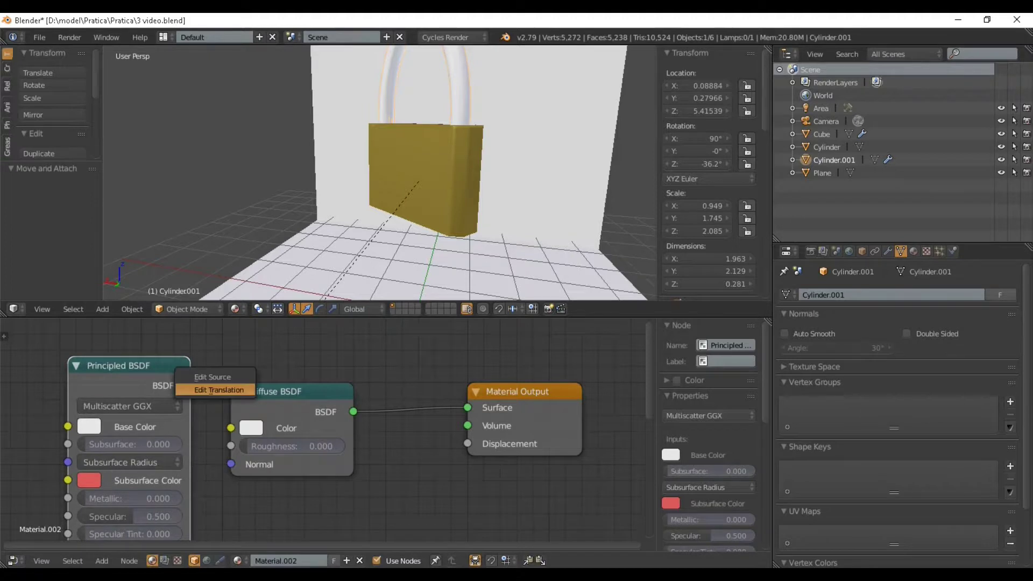
left_click(280, 391)
key("x")
left_click_drag(191, 385, 467, 408)
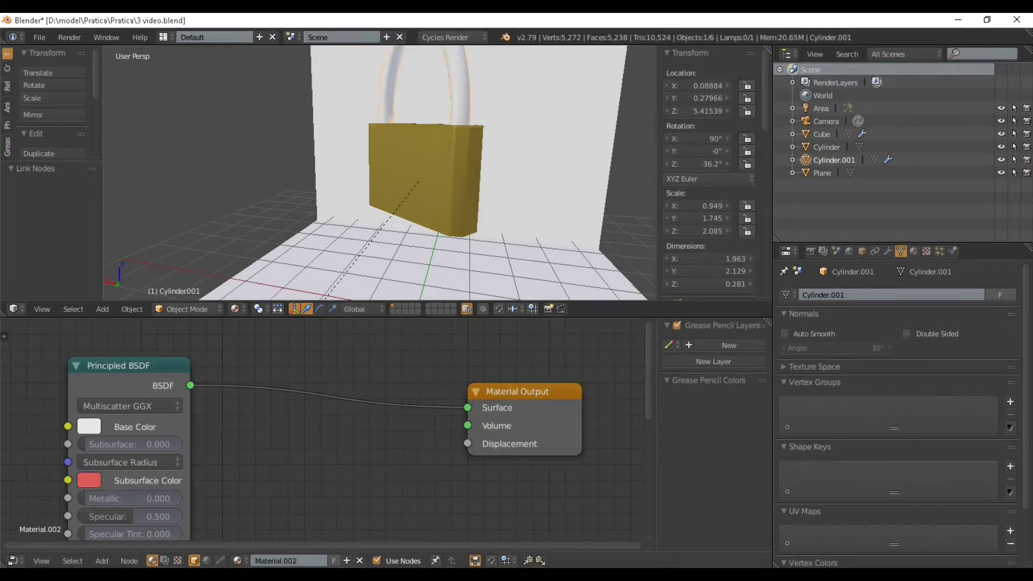
Set the shackle's Base Color to grey with RGB 0.408 and its Metallic value to 1.000
left_click(89, 427)
left_click_drag(219, 201, 218, 229)
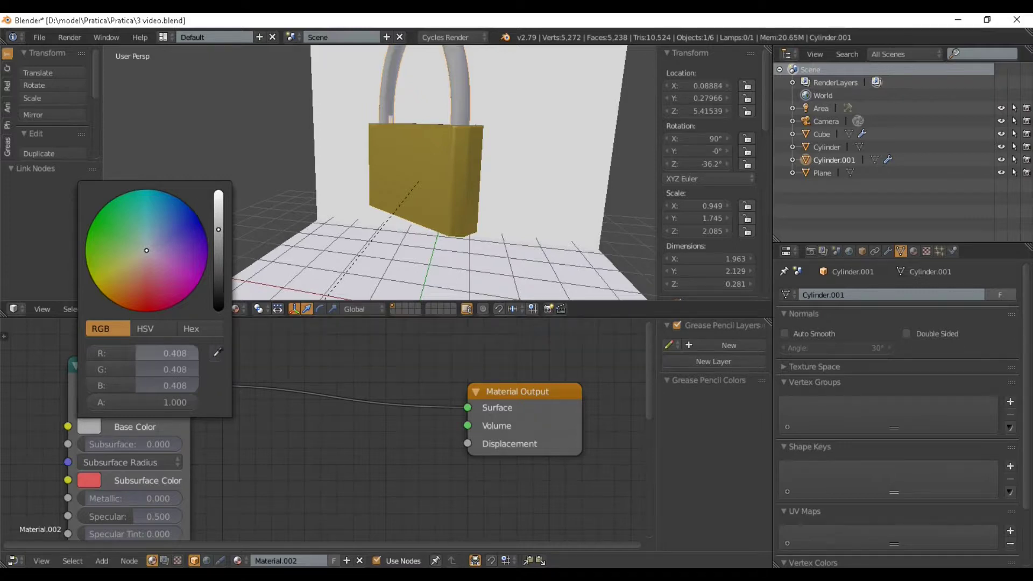
left_click_drag(86, 499, 184, 499)
scroll(380, 177, "down", 3)
scroll(381, 177, "up", 2)
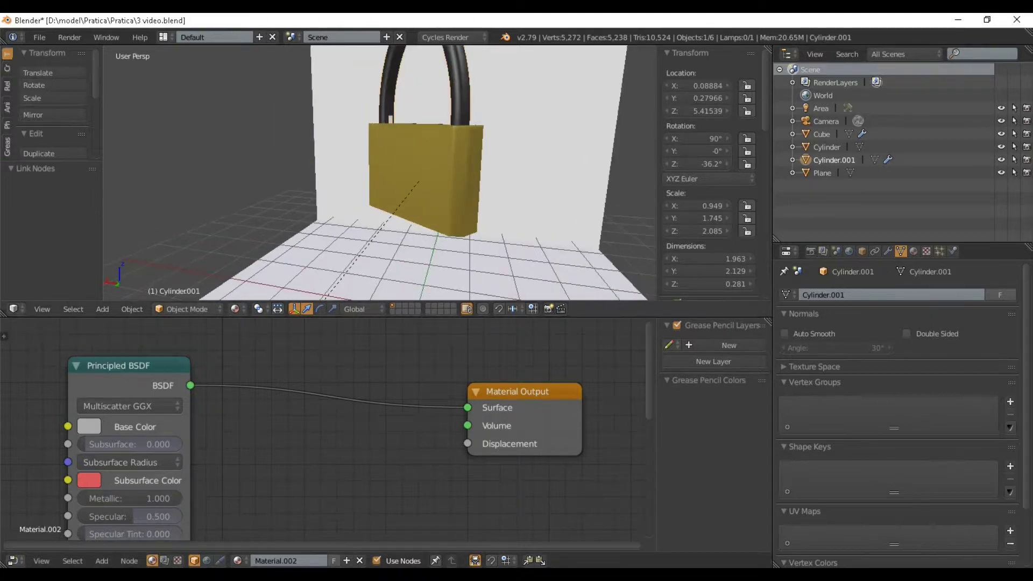
Lighten the shackle's Base Color to a paler grey
middle_click_drag(380, 178, 380, 202)
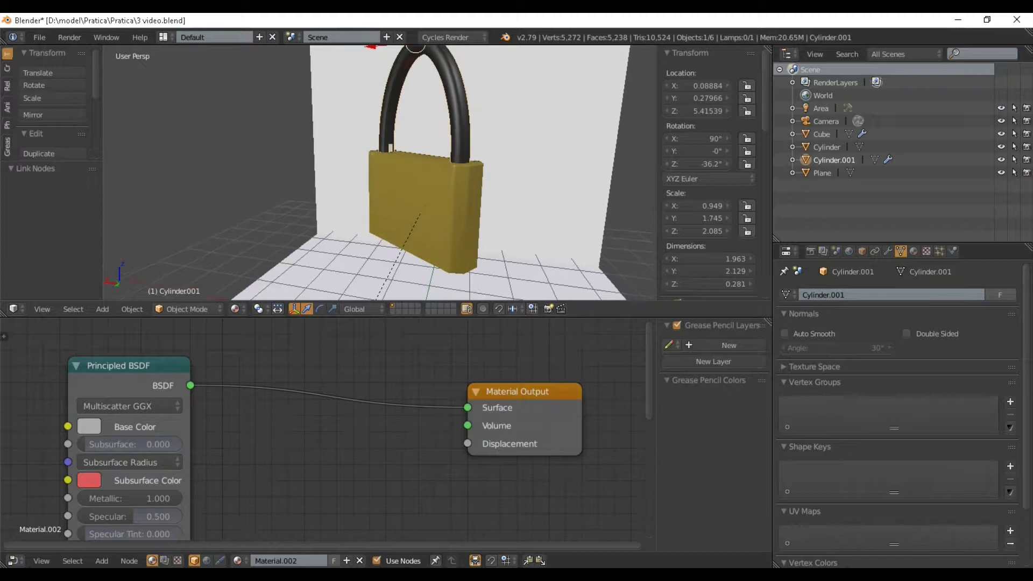
left_click(89, 427)
left_click_drag(218, 230, 219, 219)
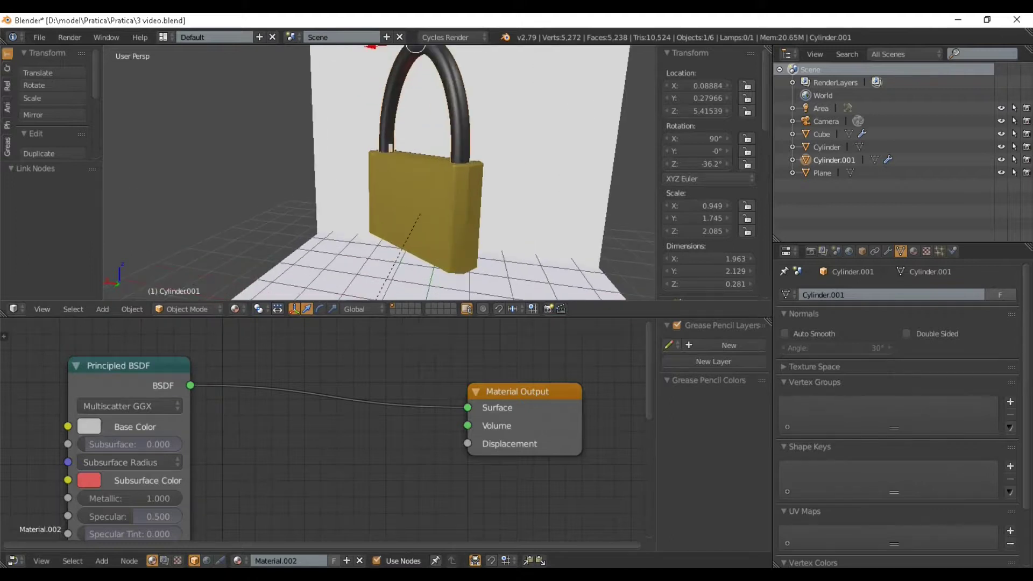
Preview the padlock's metal materials through the camera in Rendered shading, and return the viewport to Solid shading
key("KP_0")
scroll(379, 173, "up", 3)
left_click(235, 309)
left_click(264, 222)
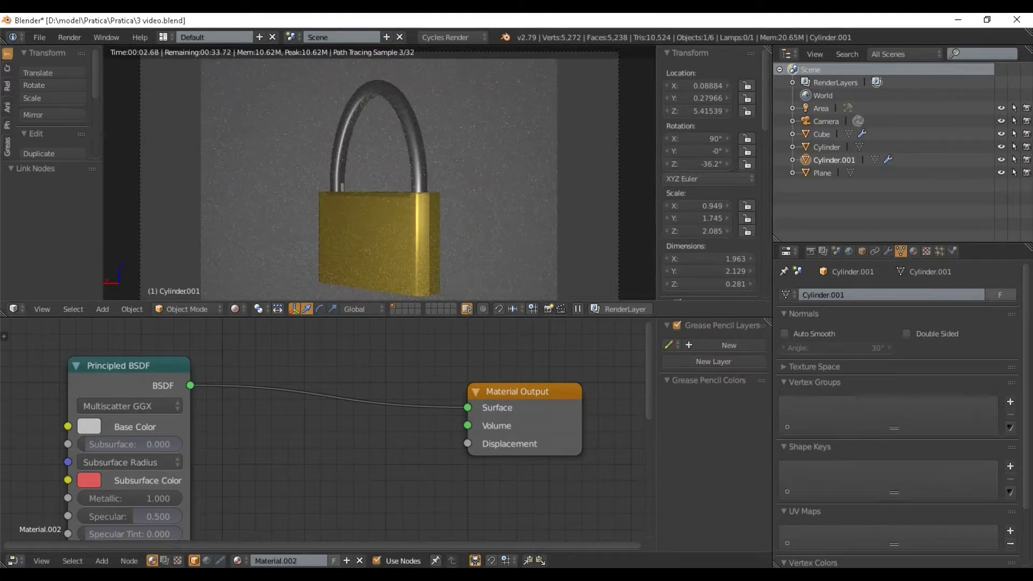
left_click(236, 309)
left_click(253, 265)
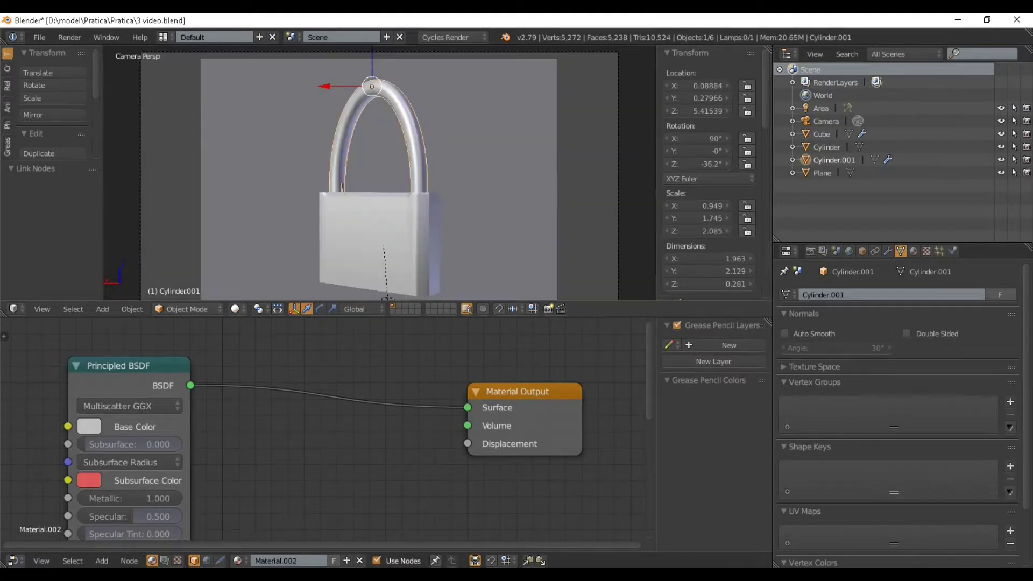
Hide the small cylinder at the base of the shackle's leg
scroll(379, 173, "up", 3)
right_click(289, 209)
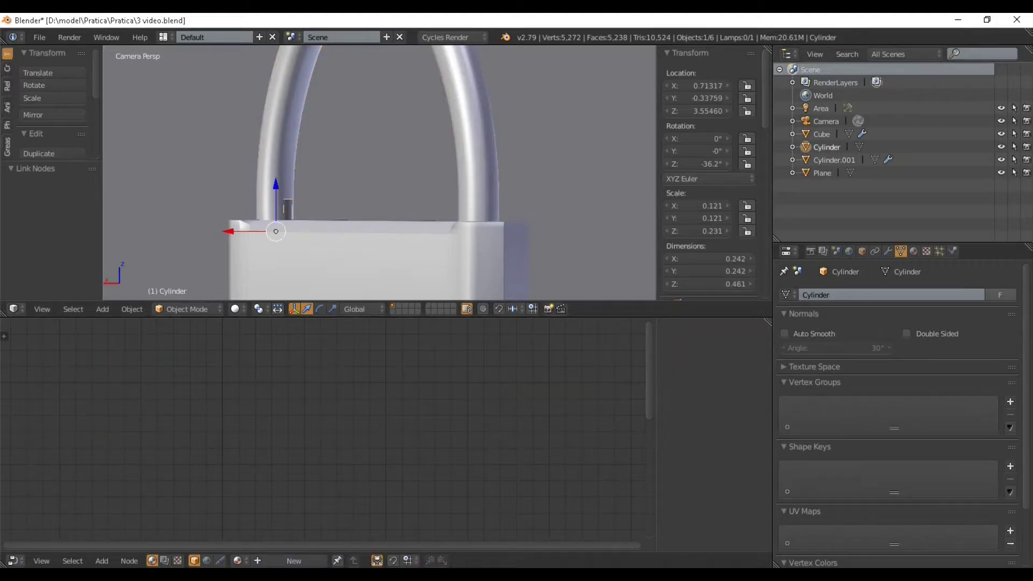
key("h")
scroll(379, 173, "down", 7)
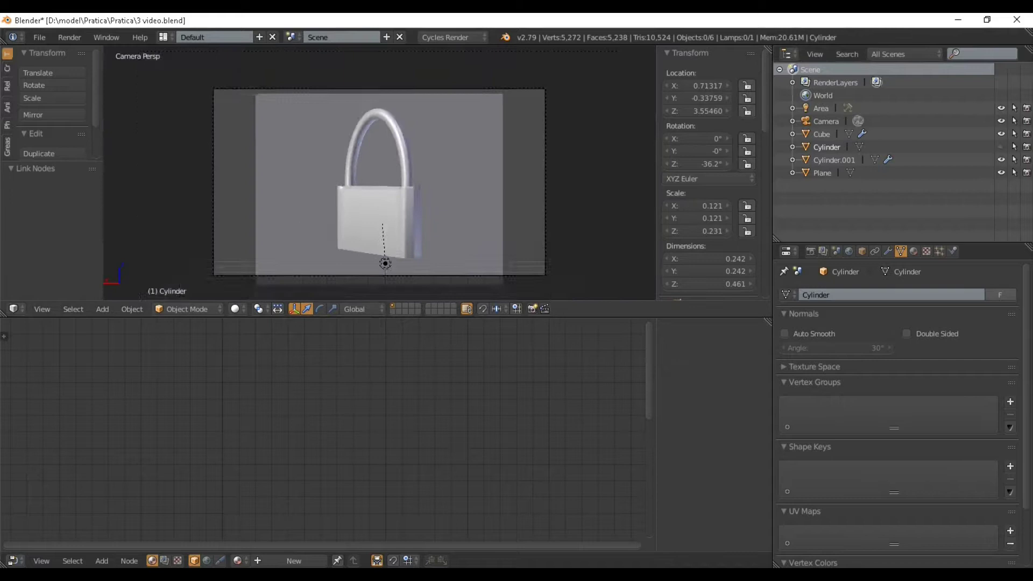
scroll(379, 173, "up", 2)
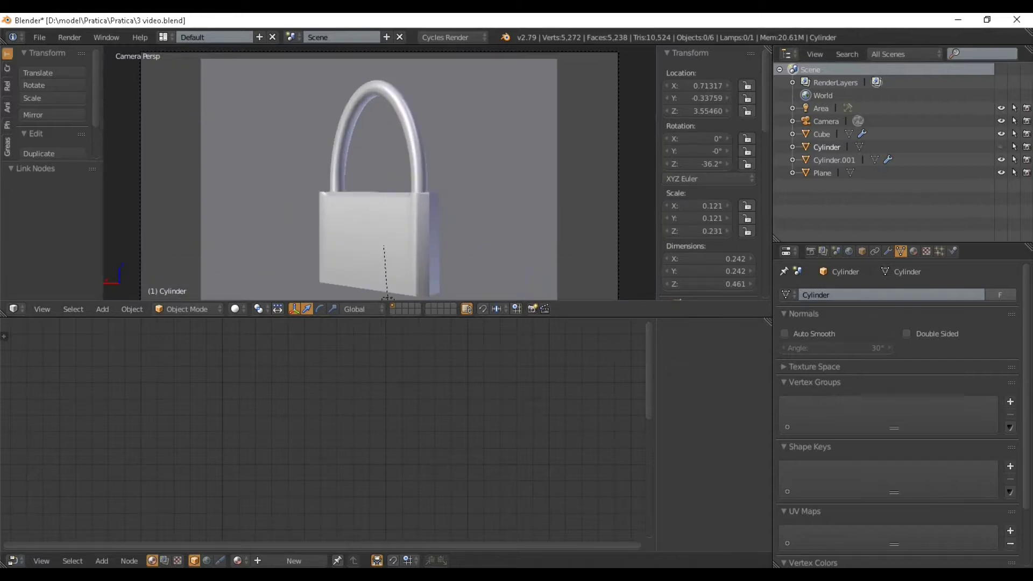
scroll(379, 173, "down", 2)
Set the Cycles render samples to 300 in the scene's sampling settings
right_click(579, 183)
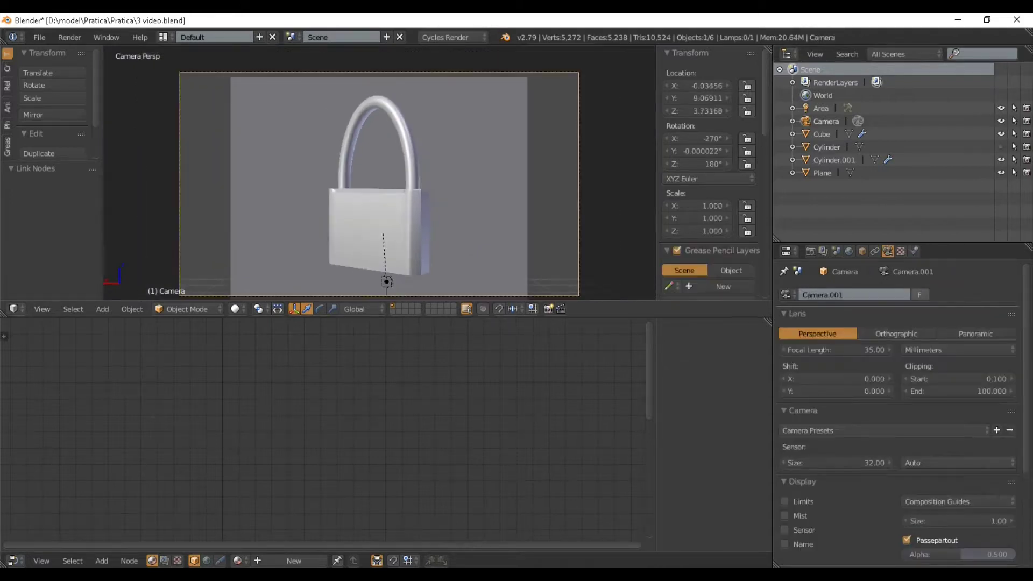
left_click(811, 251)
scroll(898, 413, "down", 9)
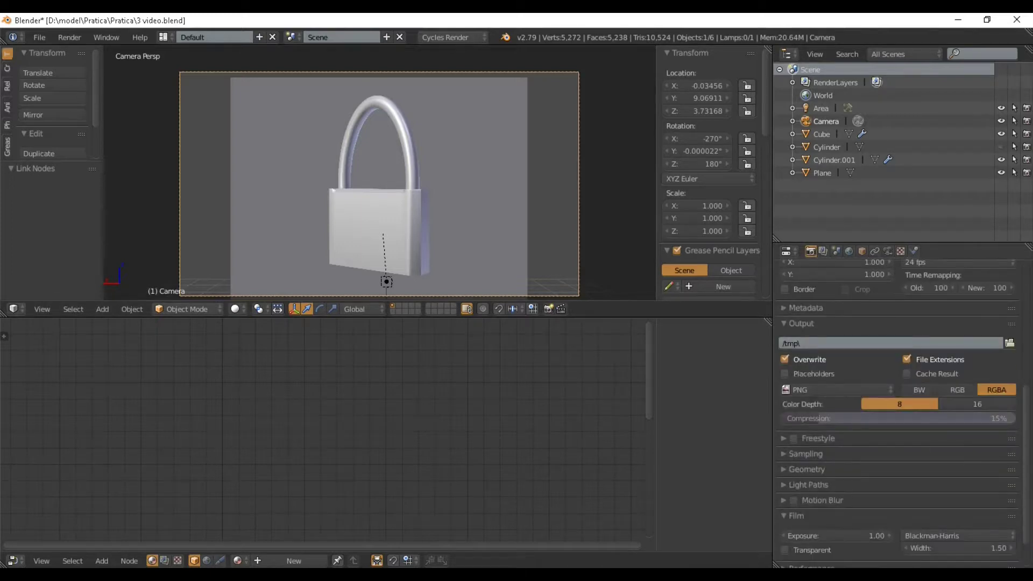
left_click(806, 454)
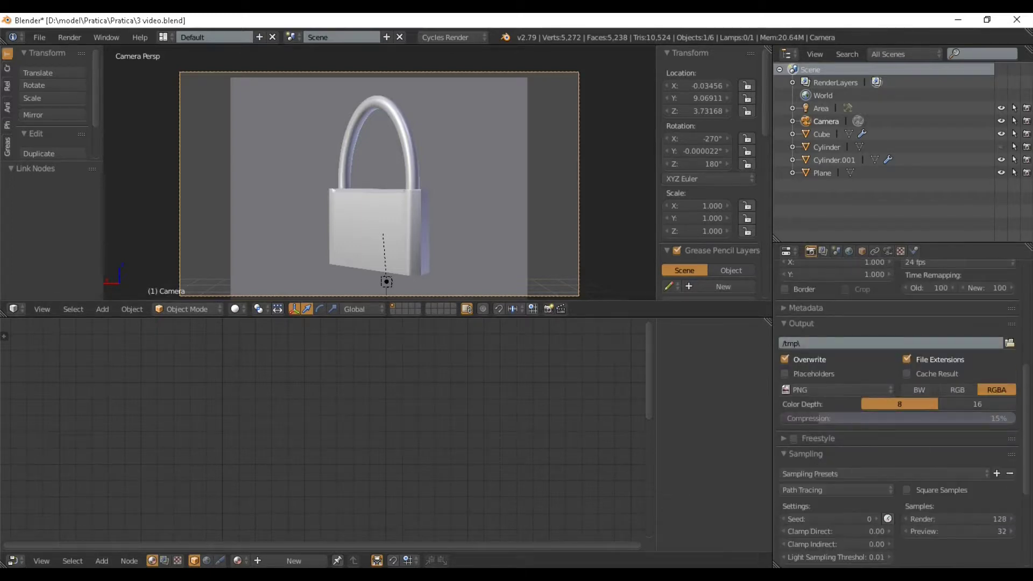
left_click(955, 520)
type("300")
key("Return")
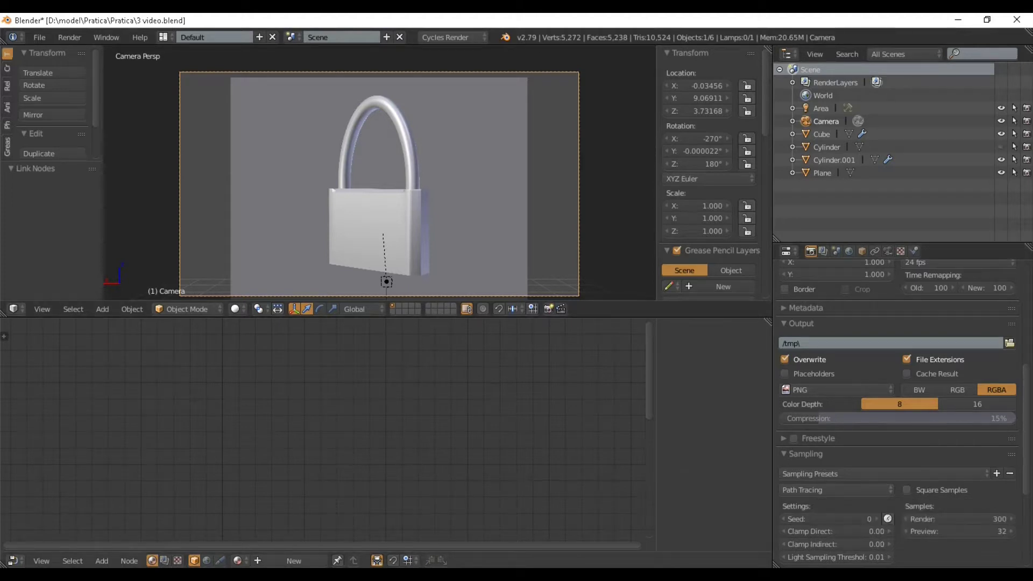
Maximize the 3D viewport and hide its tool and properties shelves, keeping the padlock in camera view
left_click_drag(388, 317, 388, 481)
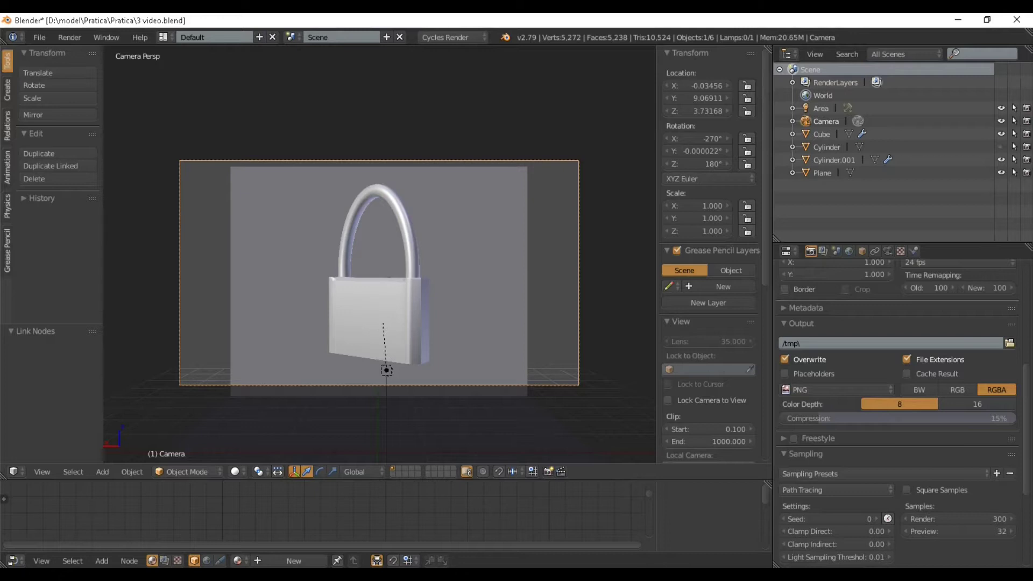
key("ctrl+Up")
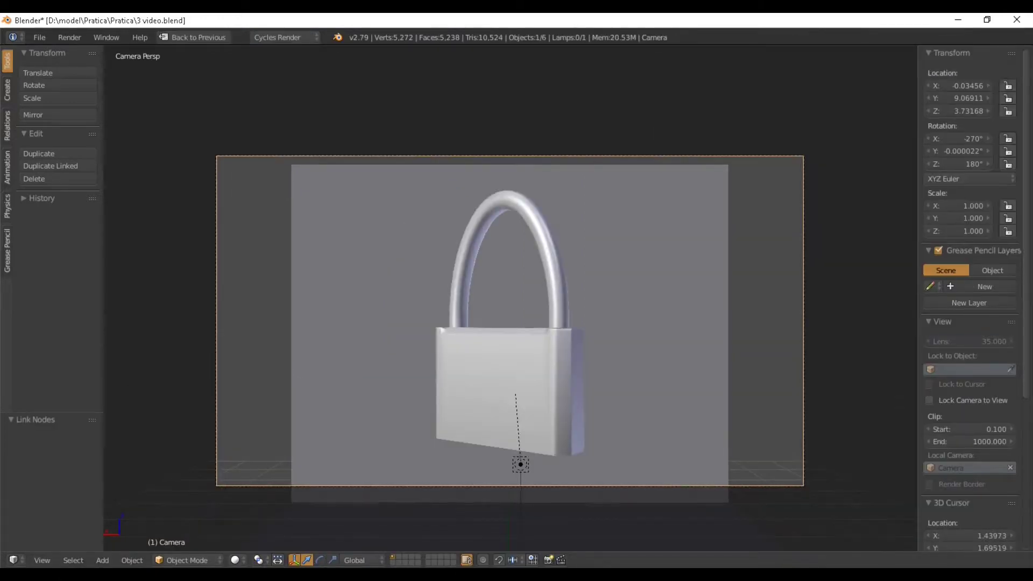
key("n")
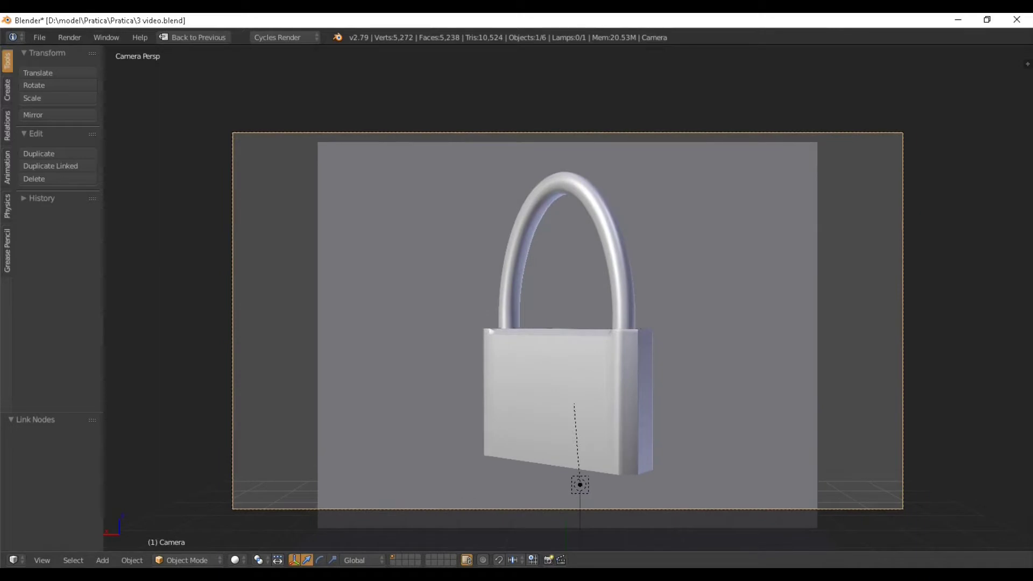
key("t")
scroll(517, 298, "up", 1)
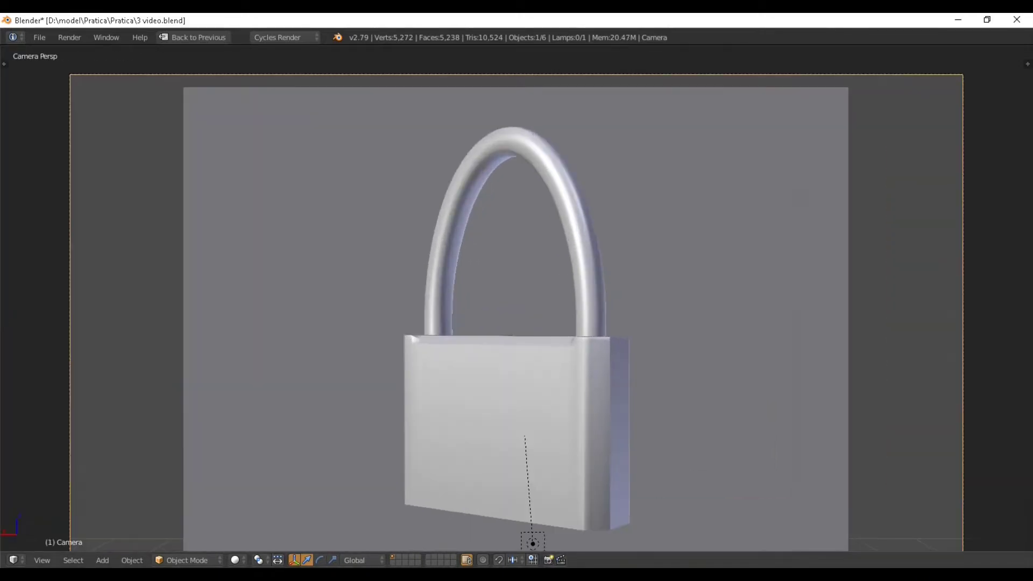
scroll(517, 298, "up", 3)
scroll(517, 298, "down", 5)
scroll(516, 298, "up", 4)
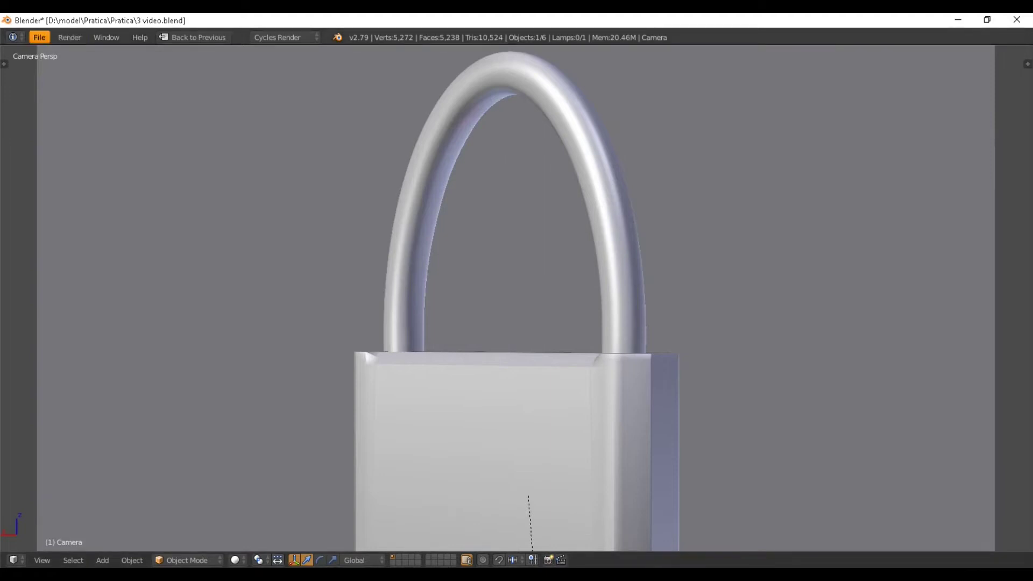
Start rendering a still image of the active scene
left_click(70, 37)
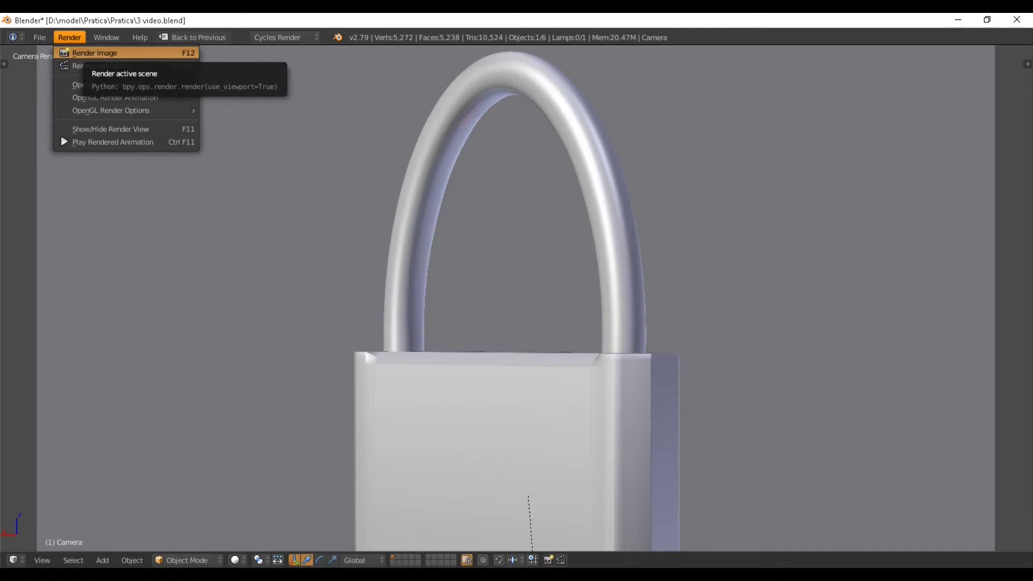
mouse_move(107, 37)
mouse_move(70, 37)
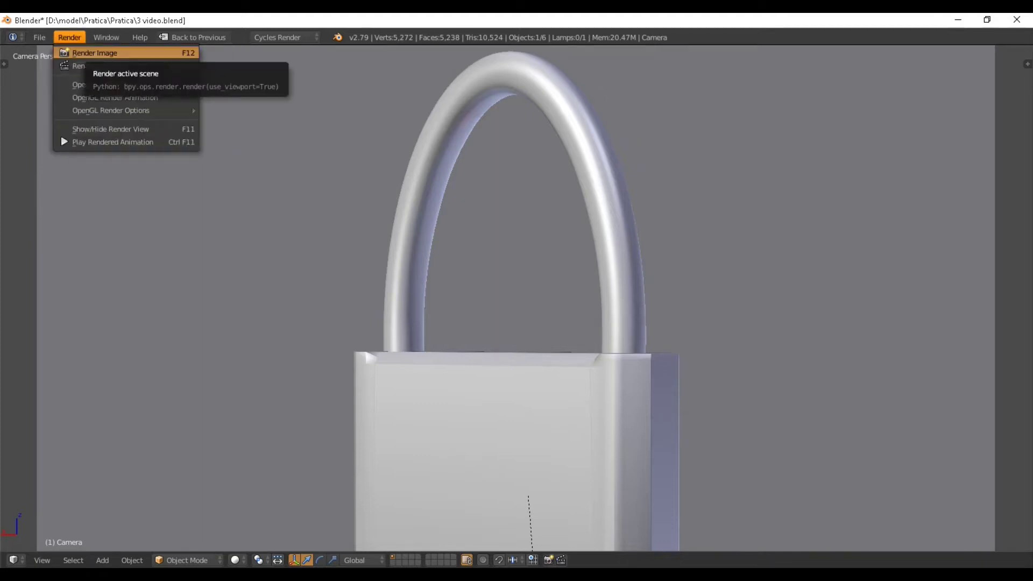